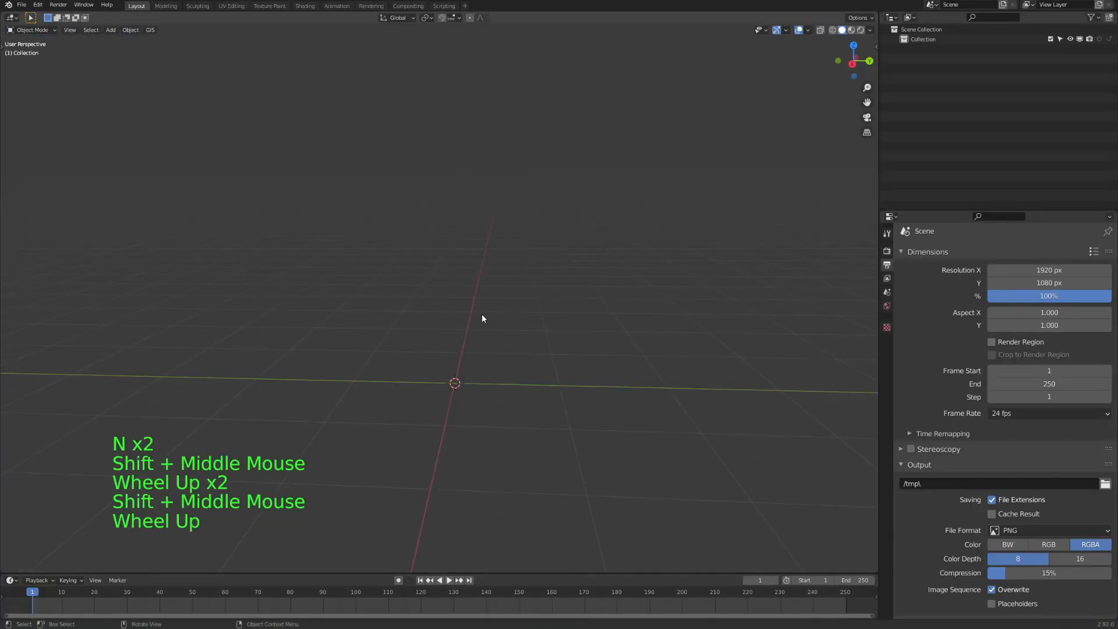
Add a plane mesh at the world origin.
key("shift+a")
mouse_move(482, 317)
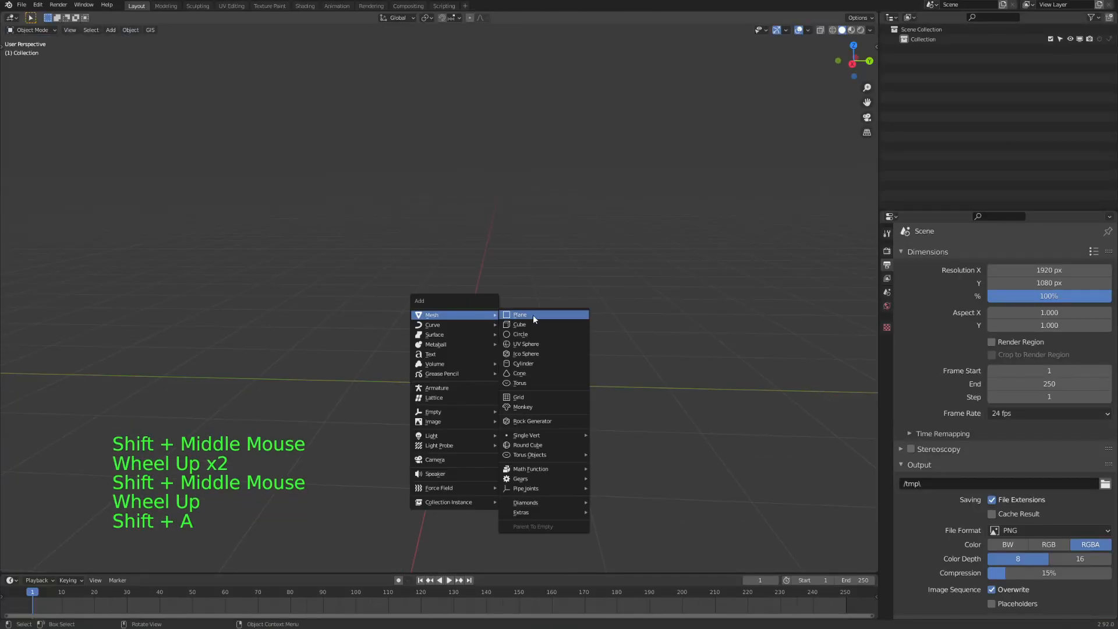
left_click(546, 319)
middle_click_drag(546, 319, 497, 365)
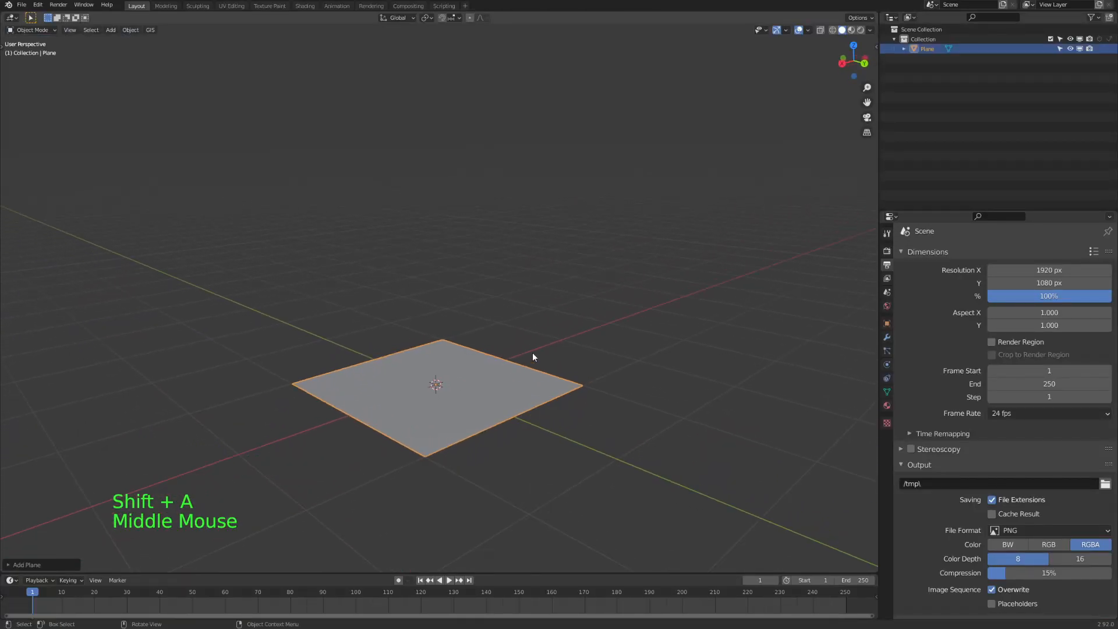
Show the plane's transform values and rotate it 90° about the Y axis so it stands upright.
key("n")
left_click(875, 62)
middle_click(504, 334)
key("shift+space")
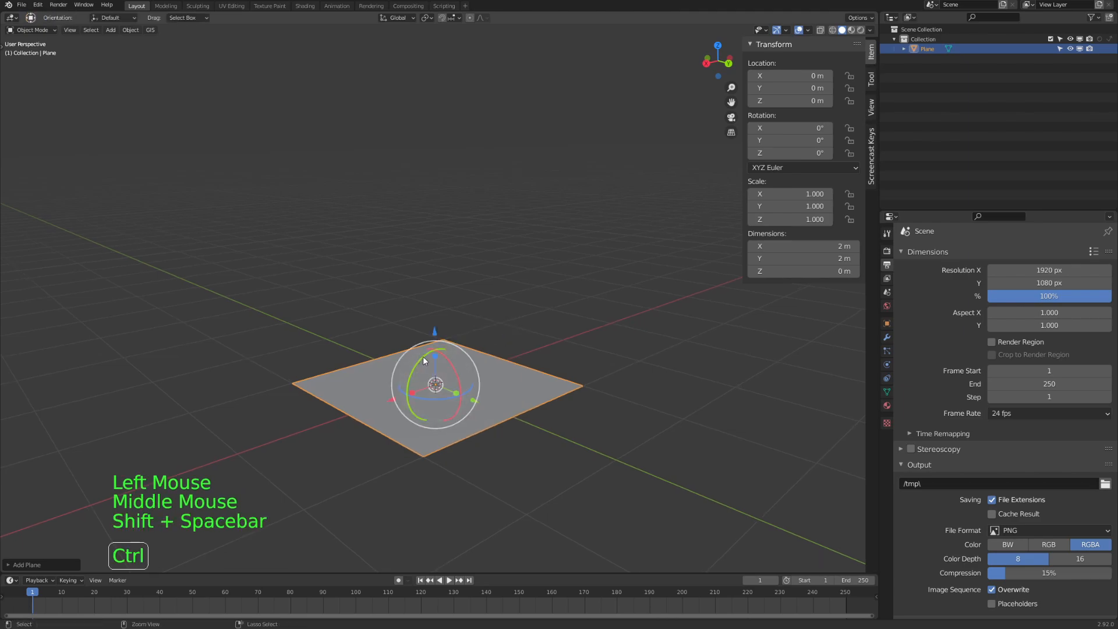
left_click(423, 356)
left_click_drag(423, 356, 381, 405, "ctrl")
middle_click(487, 372)
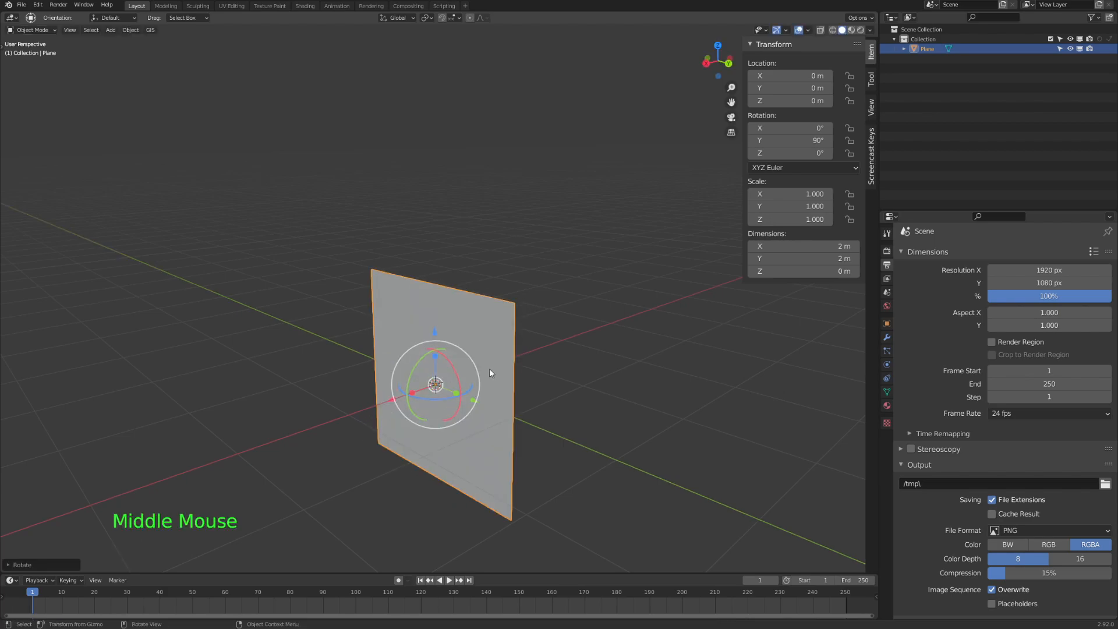
Move the plane up 1 m along Z and apply all of its transforms.
type("g")
type("1")
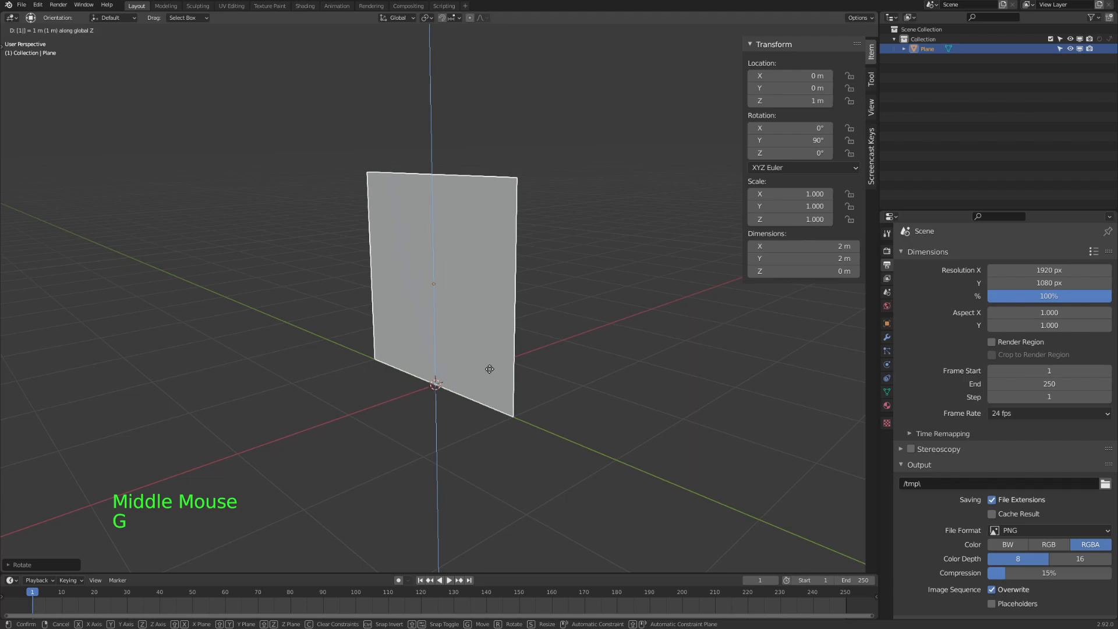
key("Return")
scroll(488, 367, "up", 2)
key("ctrl+a")
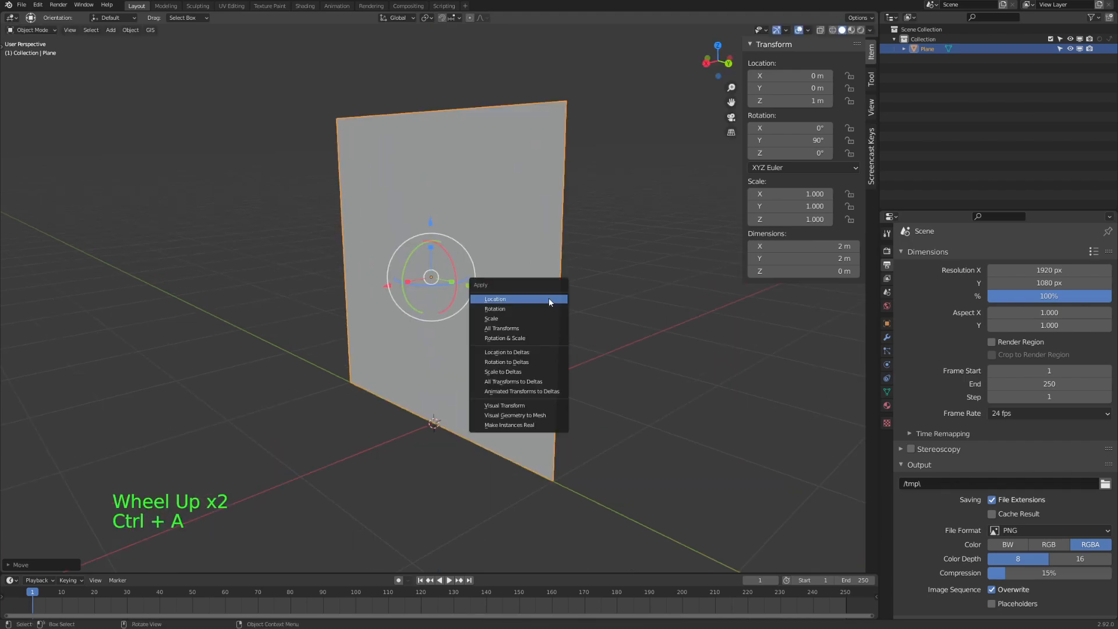
left_click(521, 328)
middle_click_drag(372, 322, 407, 302)
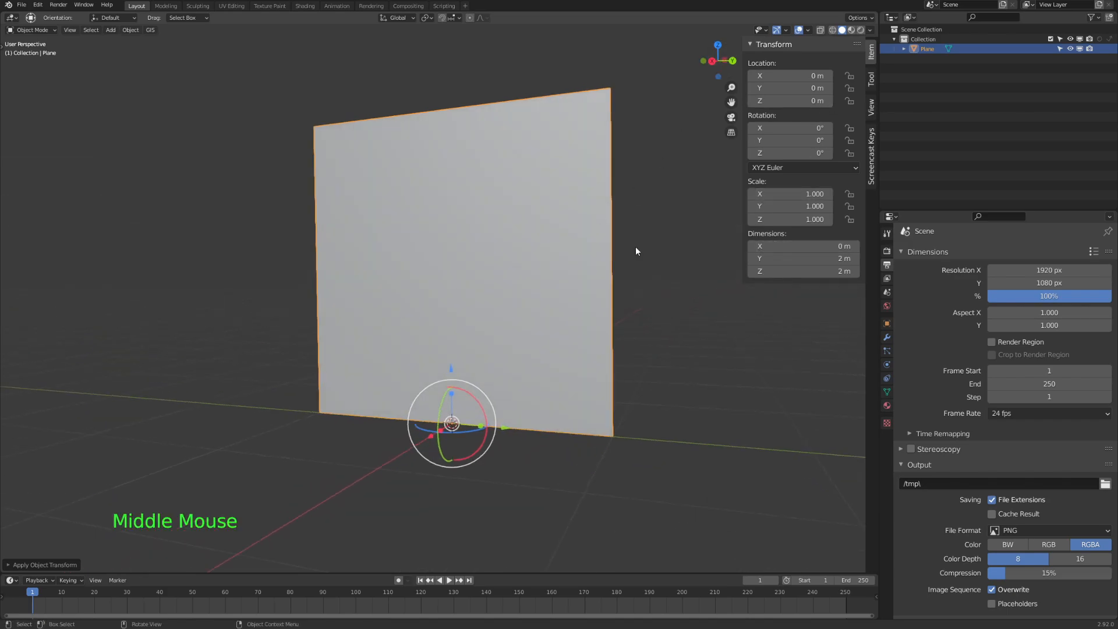
scroll(495, 294, "up", 1)
middle_click_drag(494, 294, 530, 357)
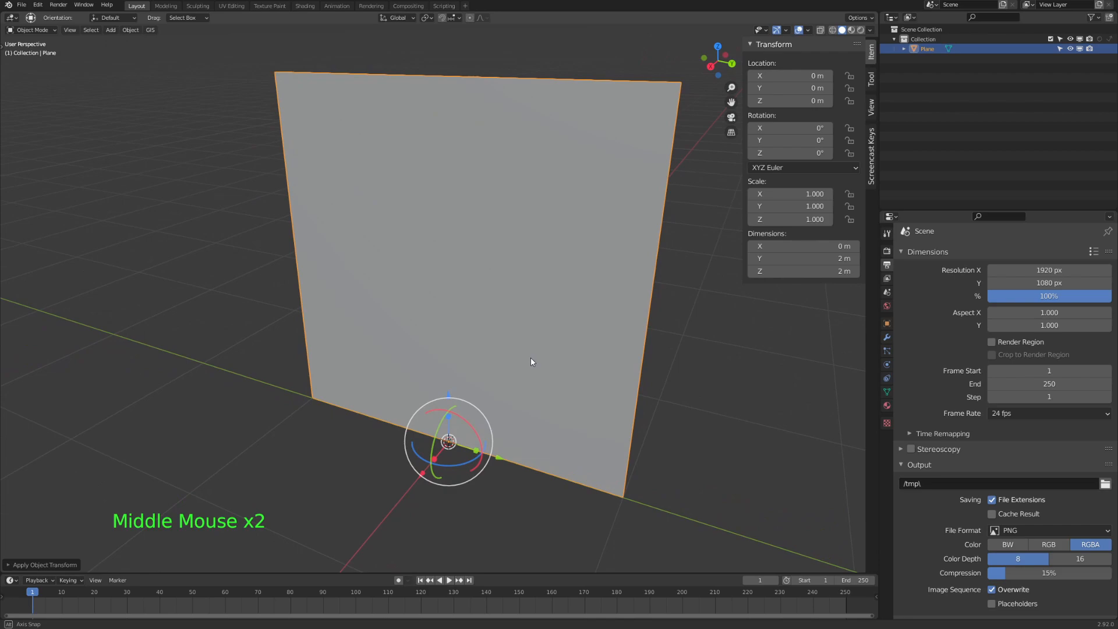
right_click(529, 574)
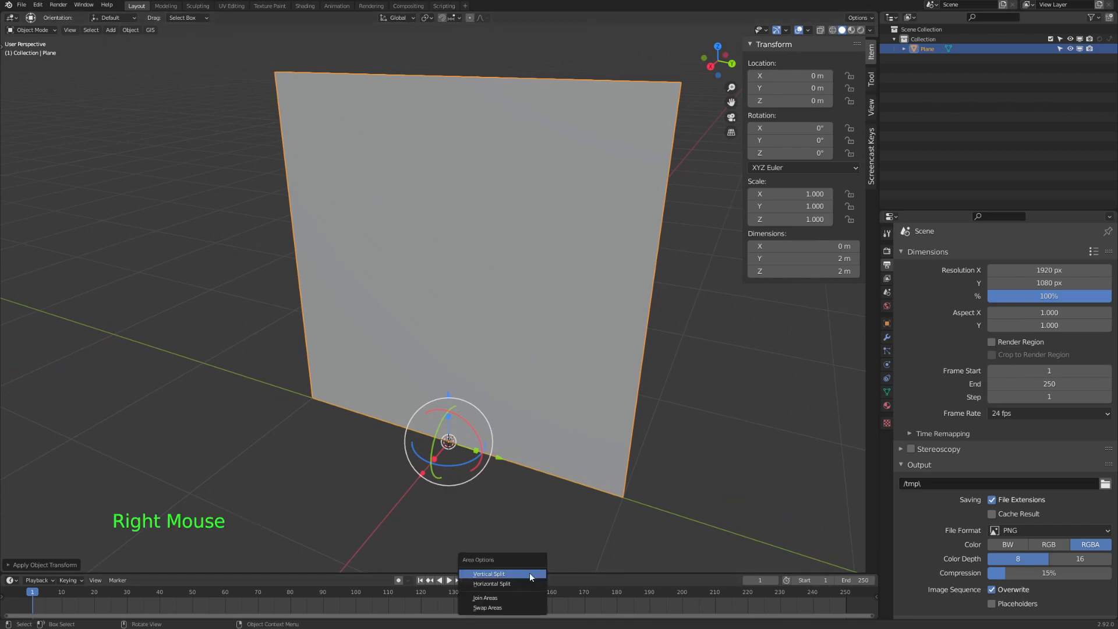
left_click(525, 584)
right_click(512, 378)
Split the 3D viewport horizontally and turn the new area into a Shader Editor.
right_click(541, 574)
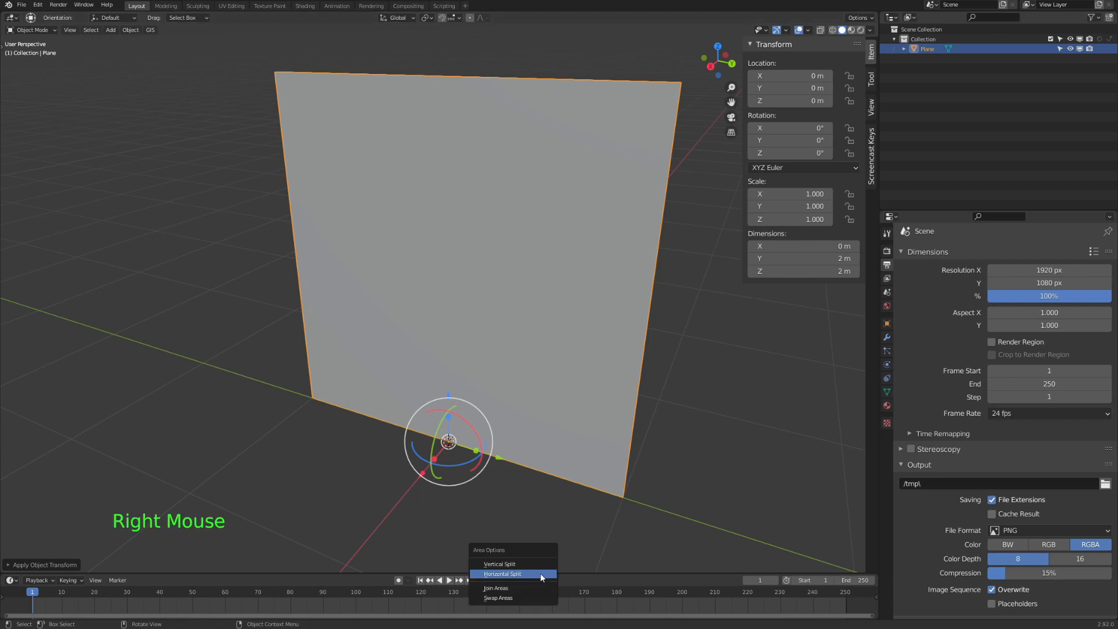
left_click(540, 574)
left_click(529, 342)
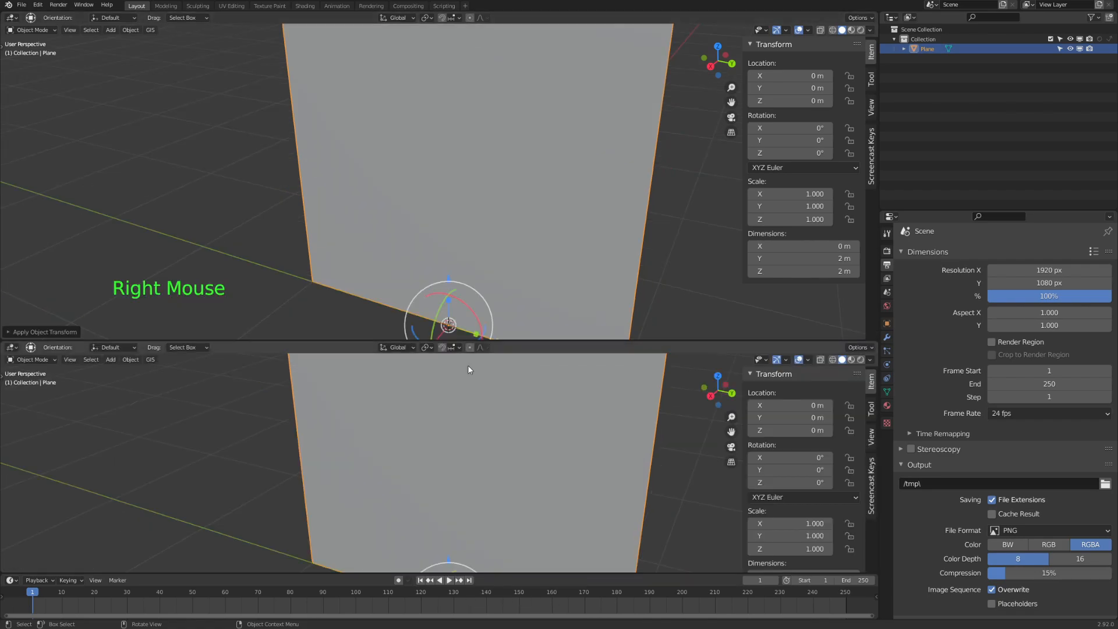
left_click(12, 351)
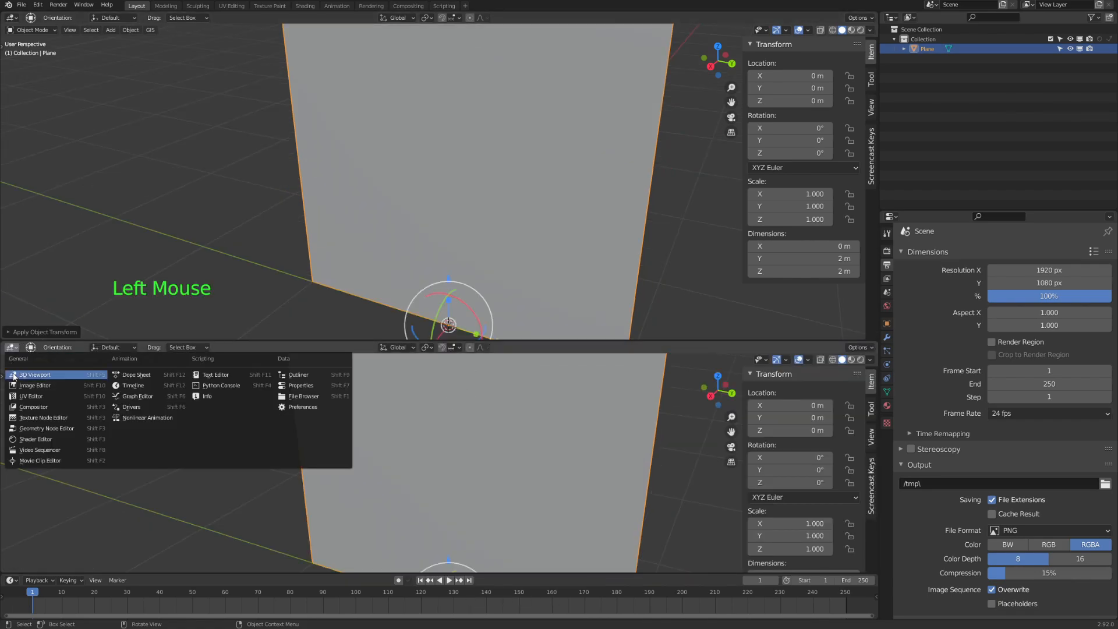
left_click(57, 435)
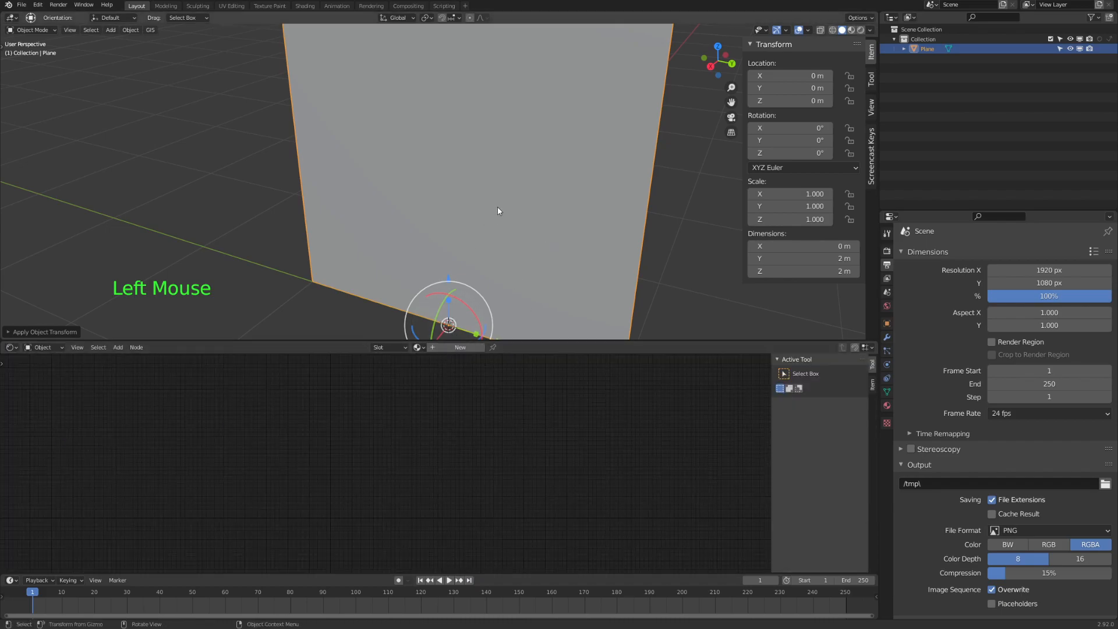
Create a new material on the plane and display the 3D viewport in Material Preview shading.
middle_click_drag(579, 240, 584, 225)
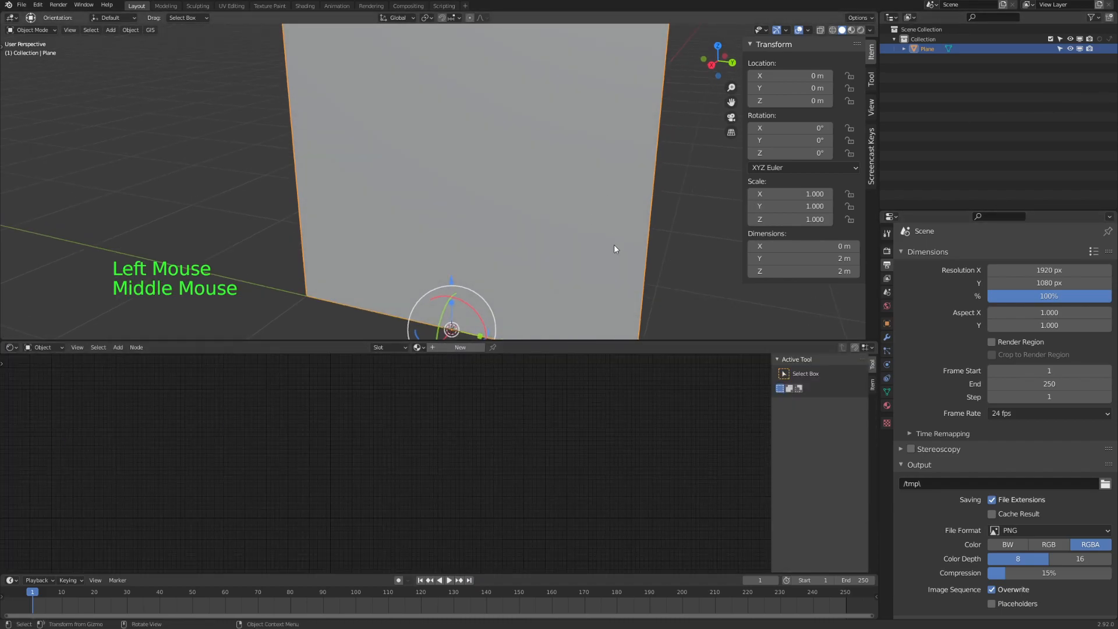
left_click(464, 349)
left_click(850, 31)
middle_click_drag(533, 236, 517, 242)
mouse_move(433, 452)
middle_mouse_down("shift")
mouse_move(453, 424)
mouse_move(428, 469)
middle_mouse_up("shift")
scroll(411, 459, "up", 12)
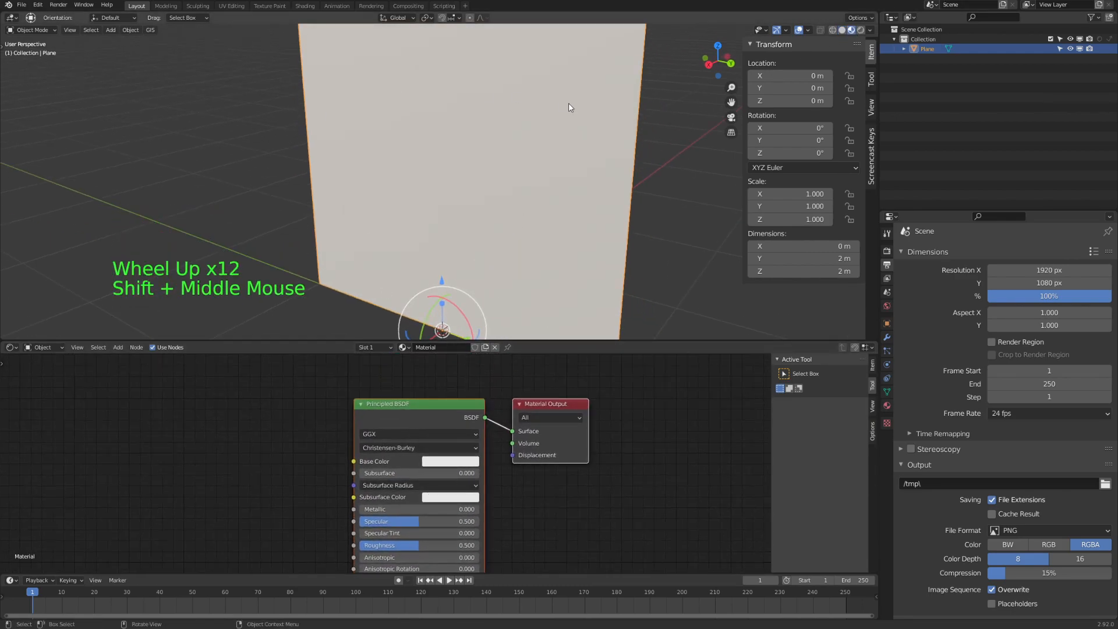
middle_click_drag(232, 456, 183, 472, "shift")
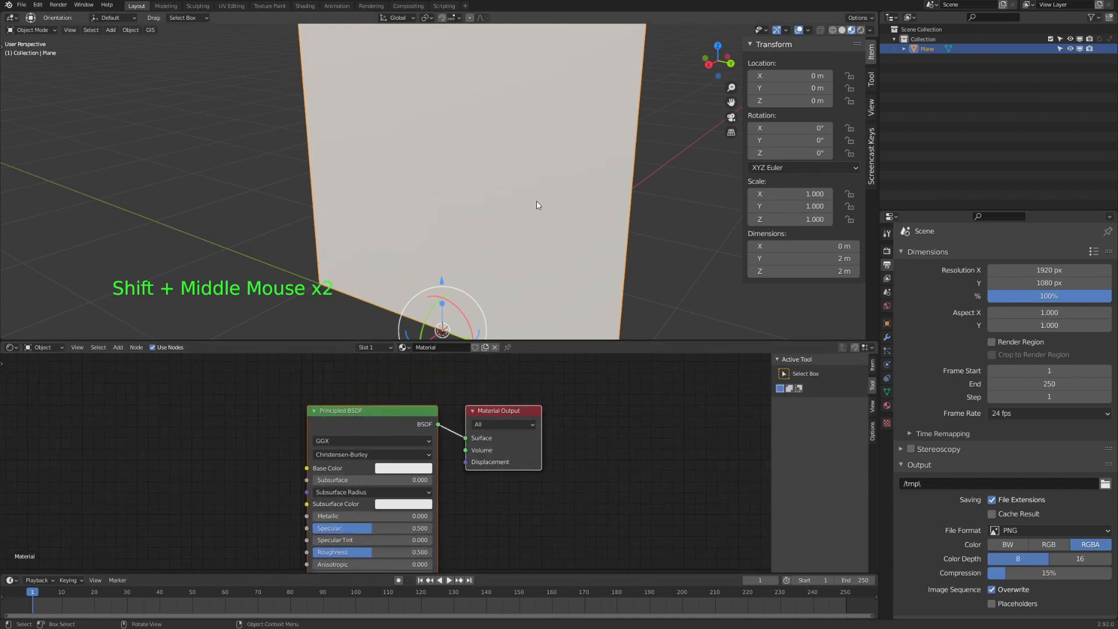
key("shift")
middle_click_drag(313, 498, 371, 450, "shift")
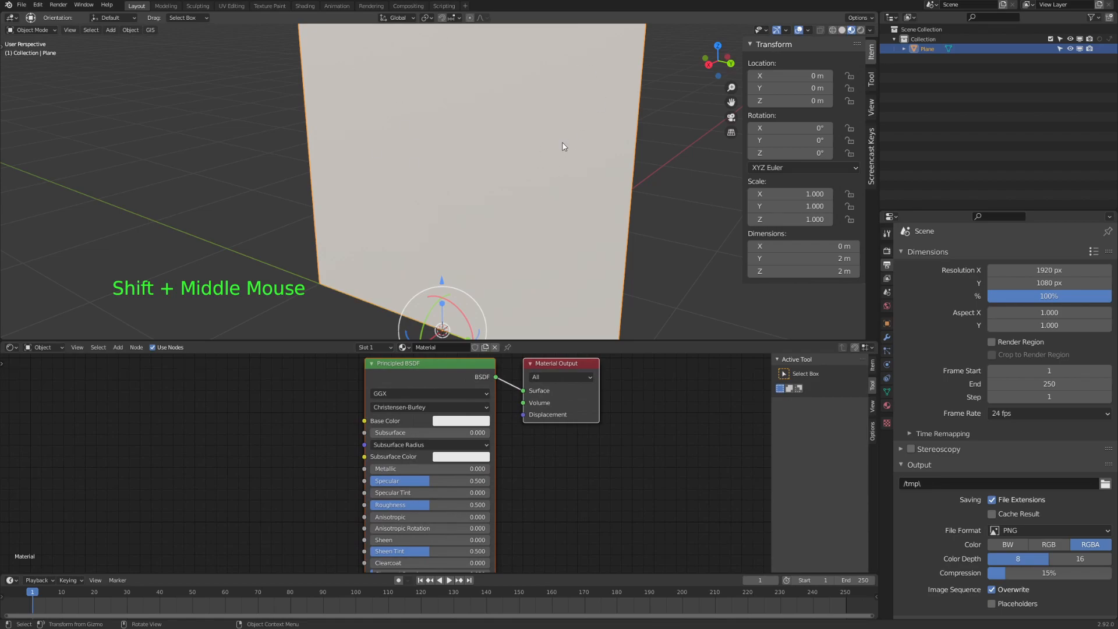
Add an Image Texture node using wheat512.dds and connect its Color output to the Principled BSDF's Base Color.
middle_click_drag(313, 426, 293, 407, "shift")
scroll(312, 411, "up", 2)
left_click(253, 410)
key("shift+a")
mouse_move(205, 465)
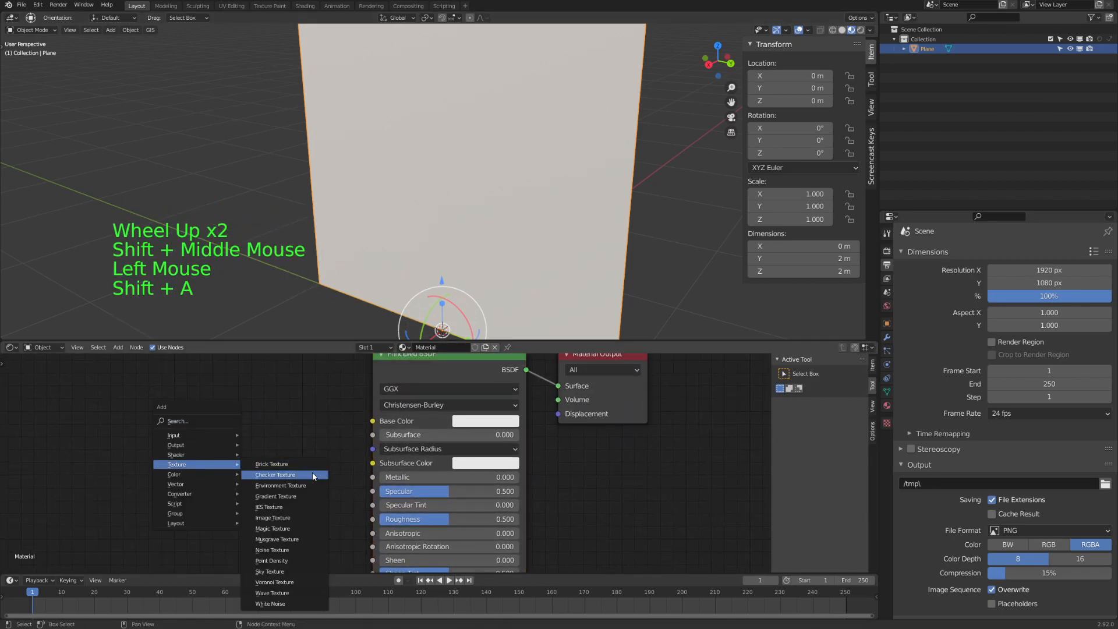
left_click(305, 517)
left_click(203, 420)
left_click(187, 445)
left_click(195, 447)
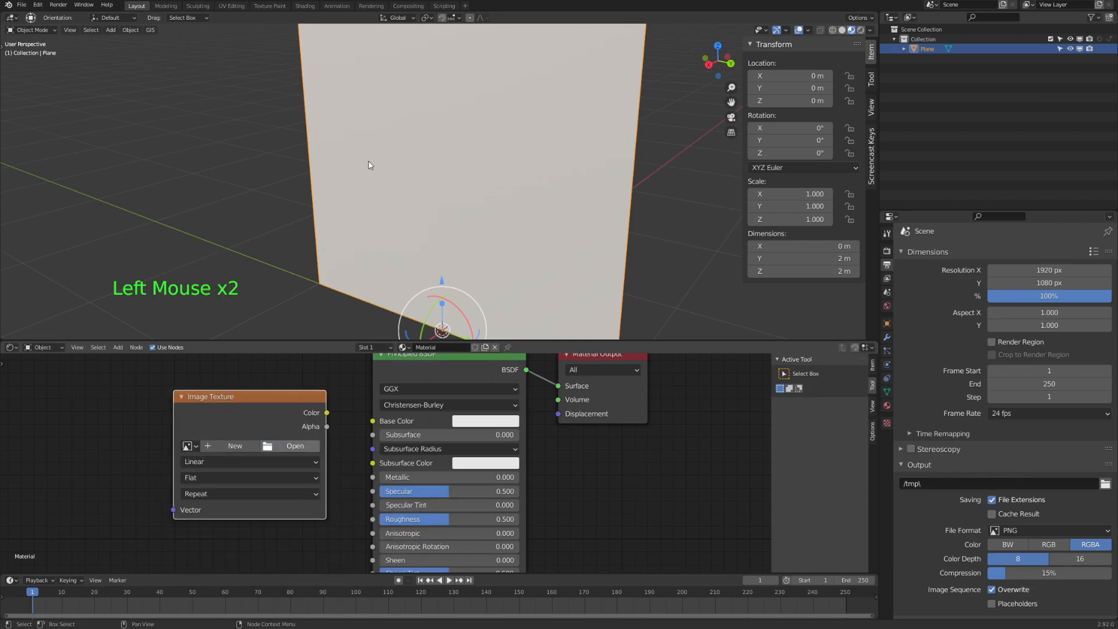
left_click_drag(280, 396, 373, 420)
middle_click_drag(518, 190, 582, 111)
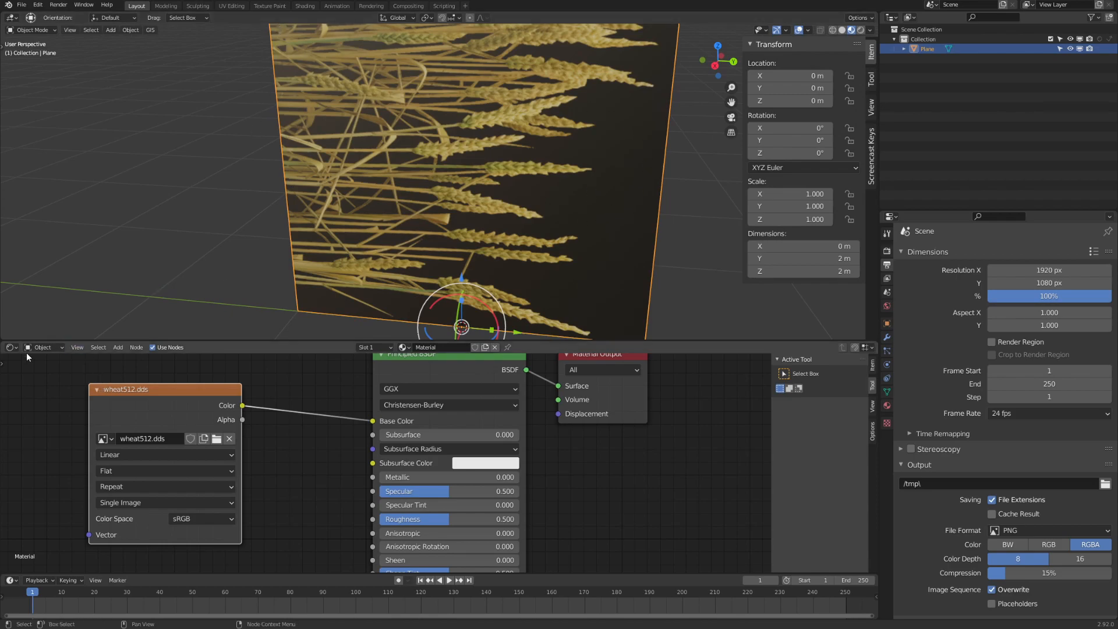
Change the Shader Editor area to a UV Editor, display wheat512.dds in it and enlarge the area.
left_click(11, 347)
left_click(42, 397)
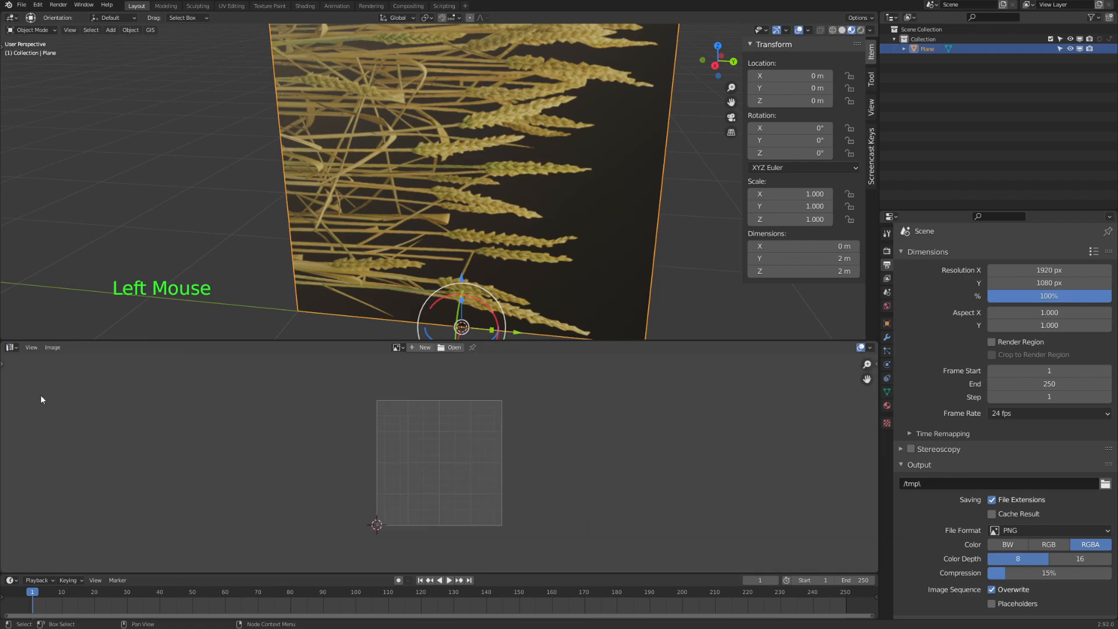
left_click(398, 349)
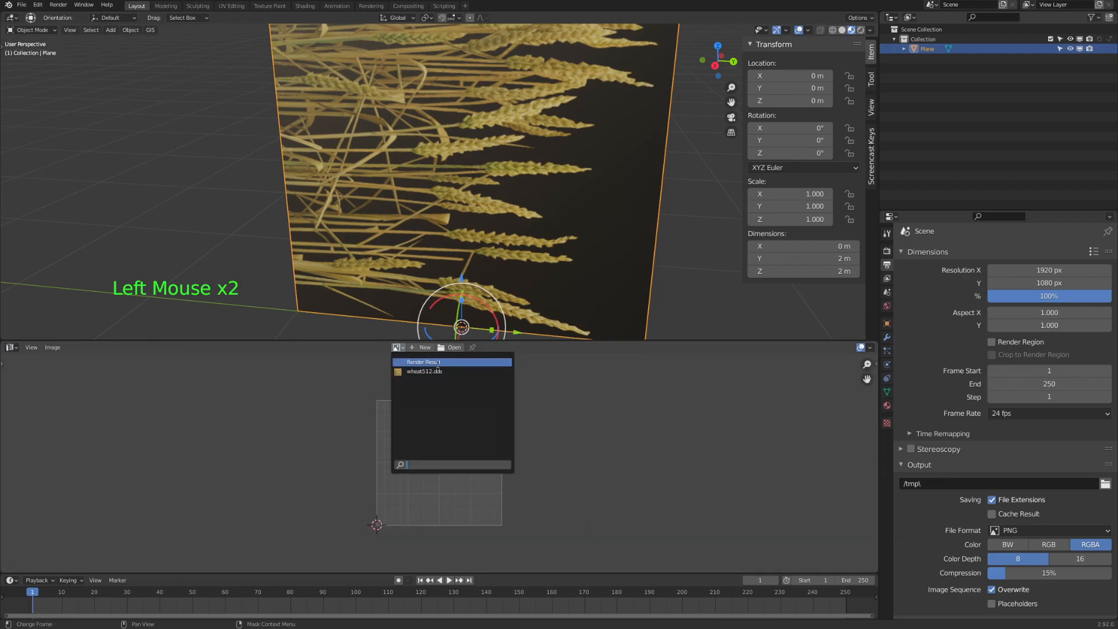
left_click(438, 376)
scroll(416, 457, "down", 2)
middle_click_drag(416, 457, 554, 344, "shift")
left_click_drag(554, 343, 553, 302)
middle_click_drag(542, 334, 403, 397, "ctrl")
middle_click_drag(475, 429, 459, 393, "shift")
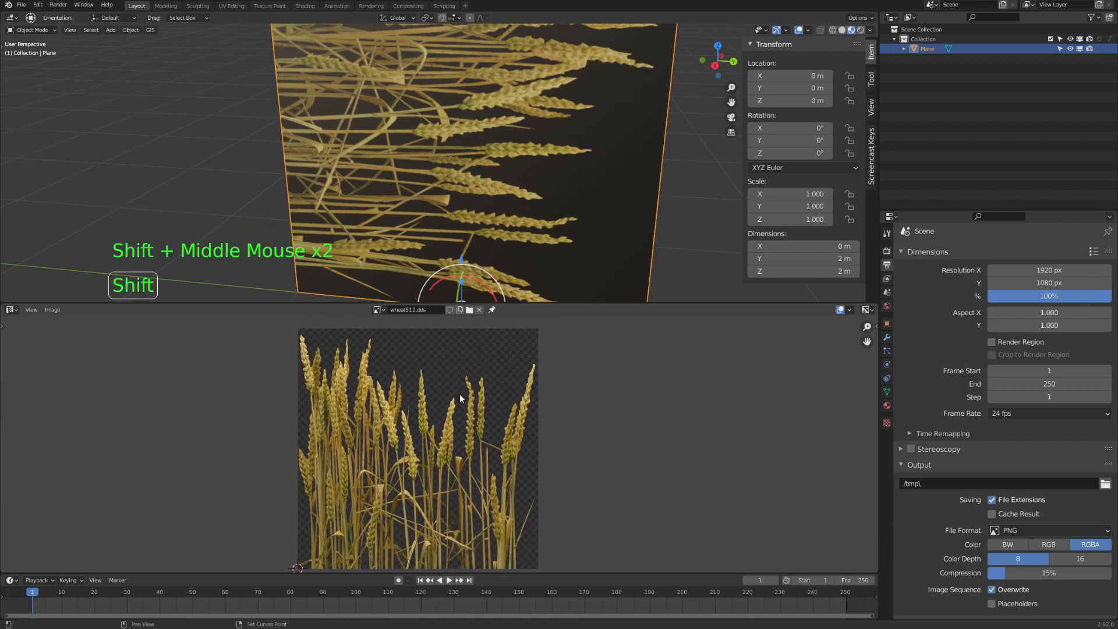
Enter Edit Mode on the plane and rotate all its UVs 90° so the wheat stands upright.
left_click(561, 149)
key("Tab")
middle_click_drag(451, 435, 444, 430, "shift")
scroll(449, 443, "down", 2)
scroll(460, 432, "up", 1)
left_click(566, 393)
key("a")
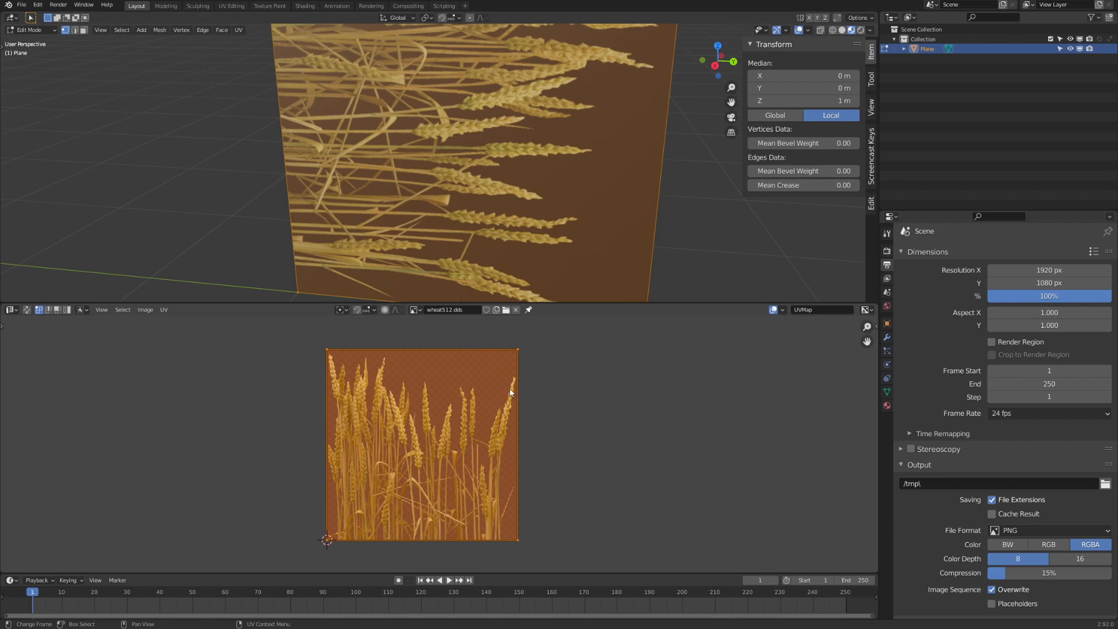
key("r")
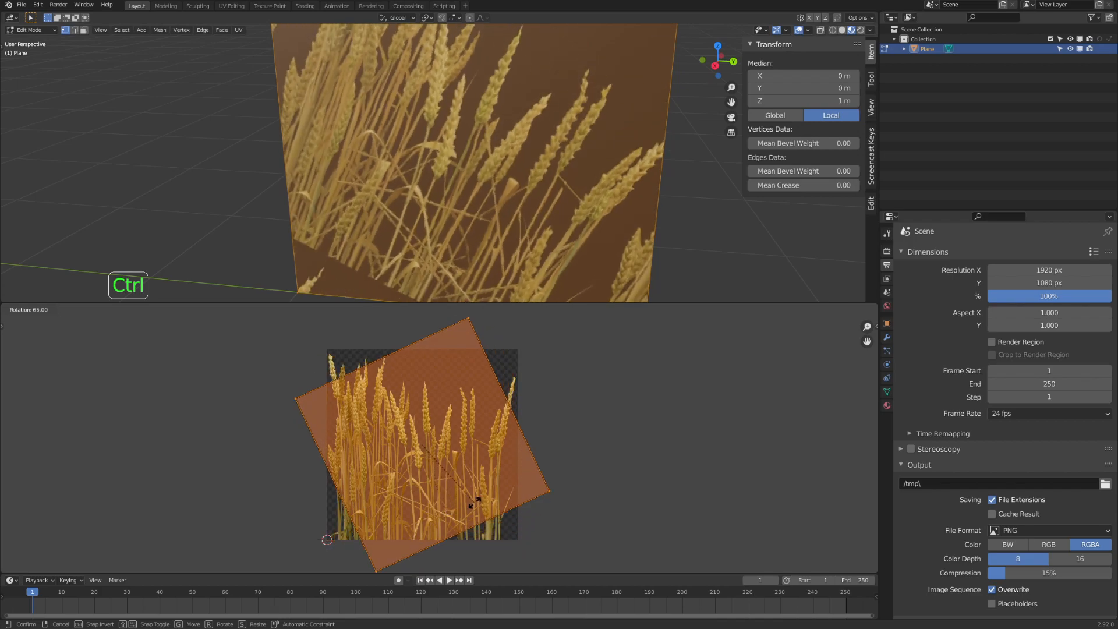
left_click(446, 512)
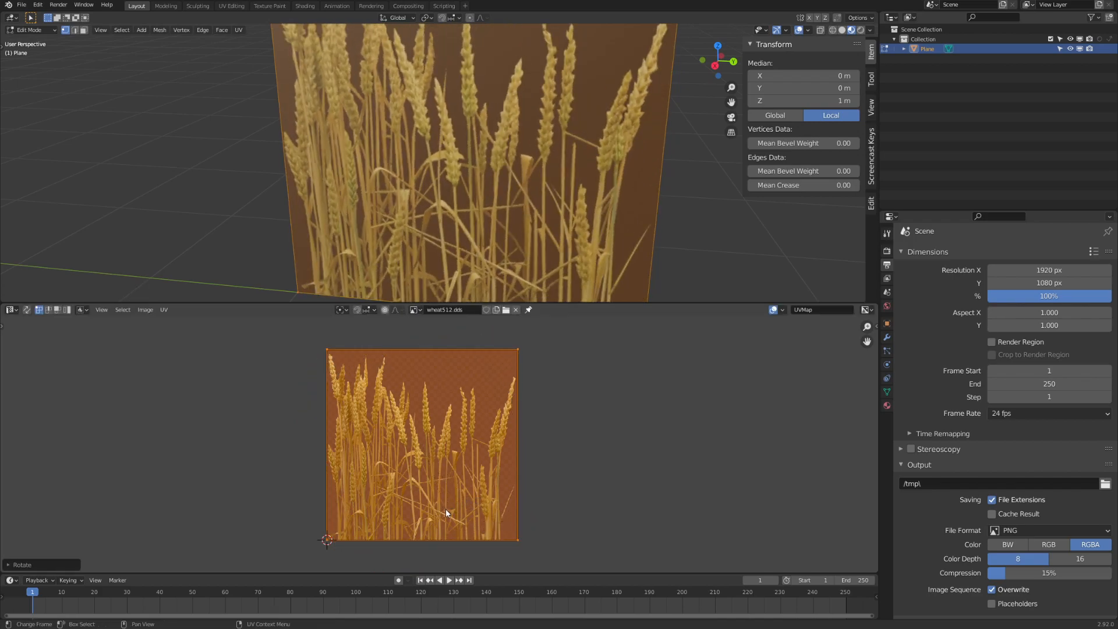
Turn the UV Editor area back into a Shader Editor, then leave Edit Mode and deselect the plane.
left_click(11, 311)
left_click(35, 402)
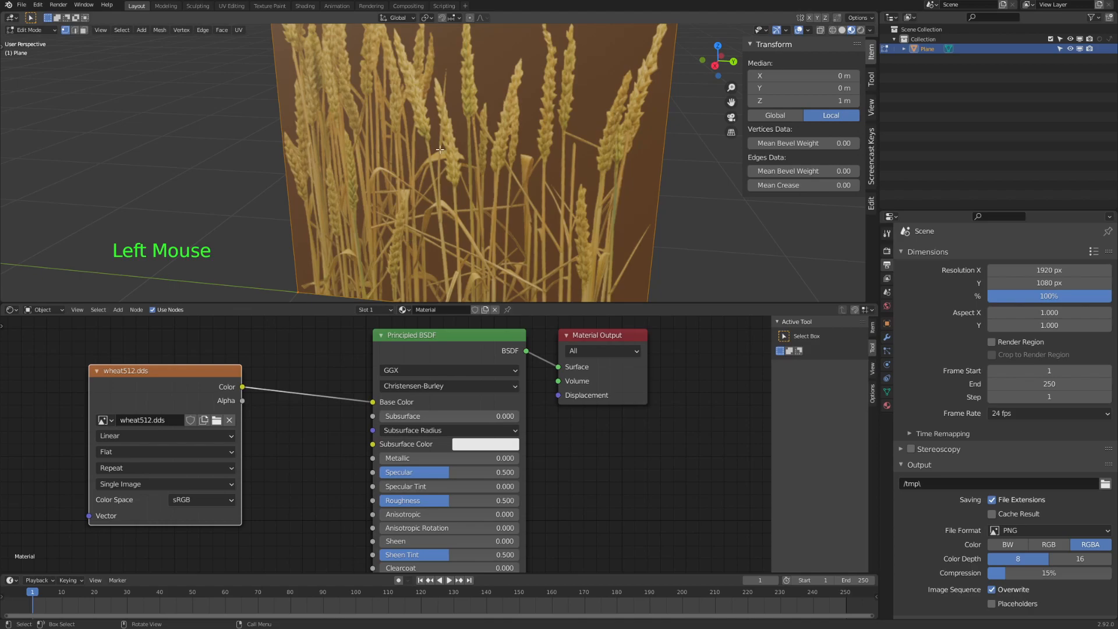
key("Tab")
scroll(441, 145, "down", 4)
middle_click_drag(441, 146, 470, 176, "shift")
left_click(553, 184)
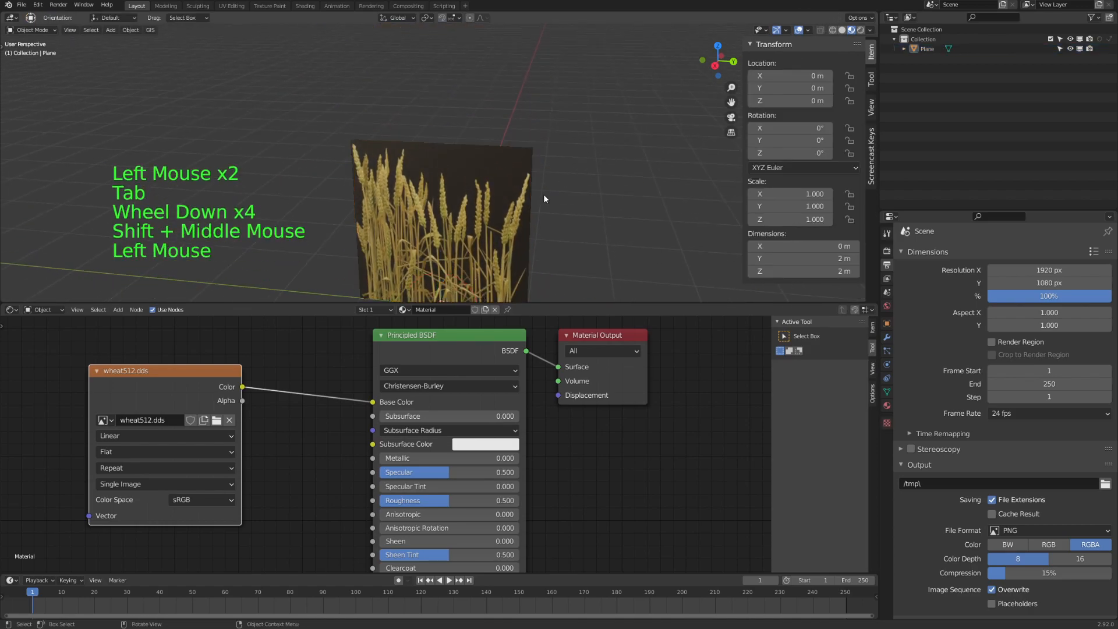
scroll(518, 219, "up", 2)
middle_click_drag(518, 220, 438, 57, "shift")
middle_click_drag(522, 75, 512, 198)
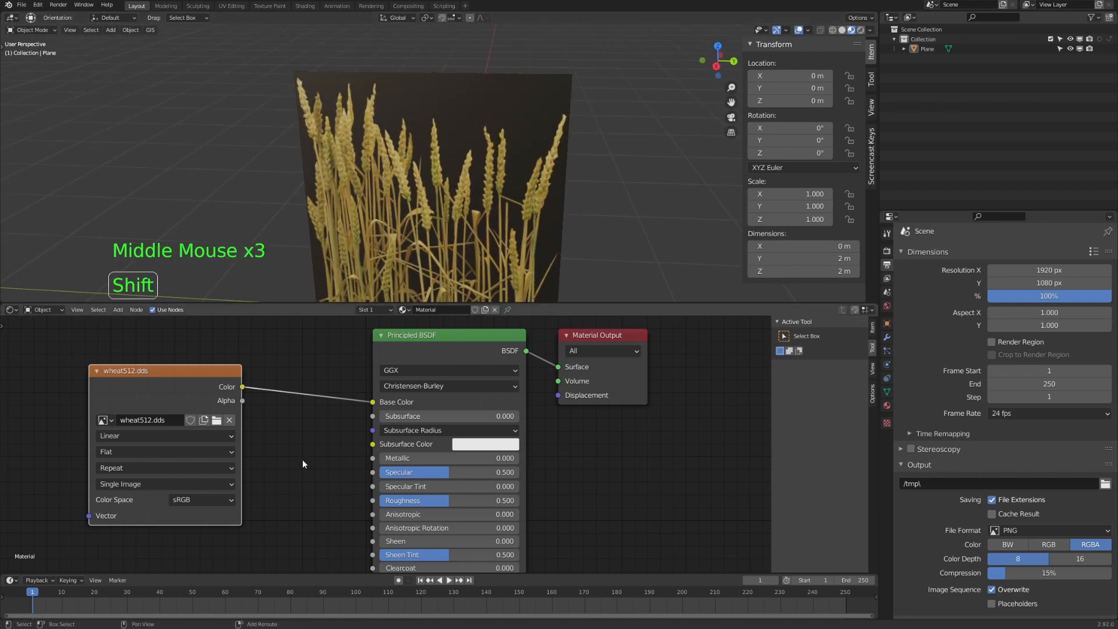
Reposition the wheat512.dds texture node and connect its Alpha output to the Principled BSDF's Alpha input.
middle_click_drag(302, 459, 267, 401, "shift")
scroll(267, 402, "down", 1)
left_click_drag(165, 372, 177, 389)
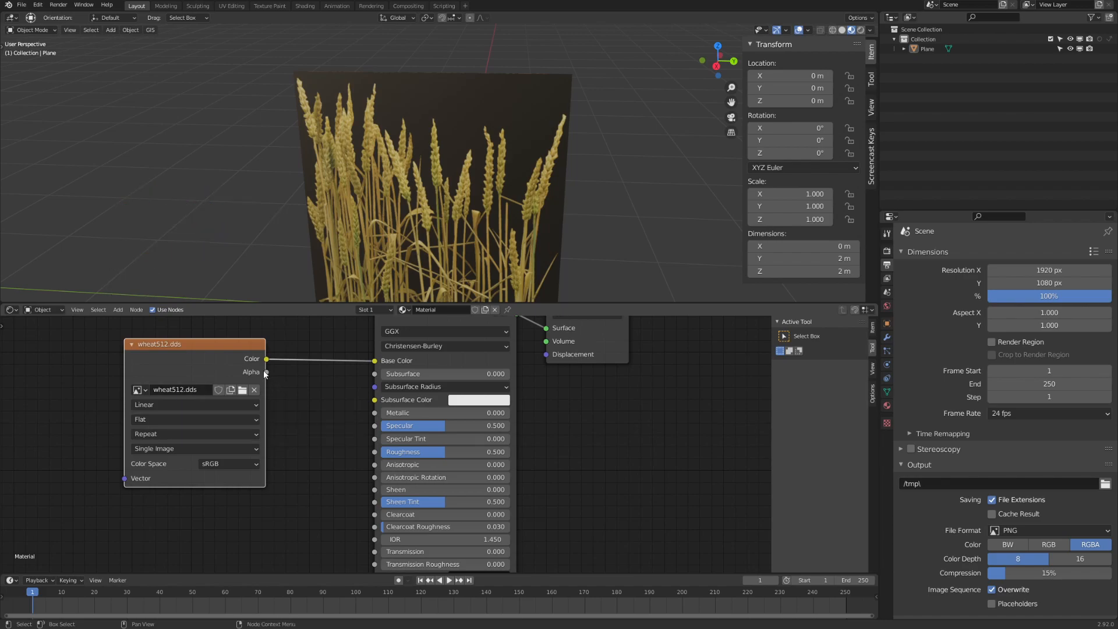
scroll(334, 378, "down", 1)
middle_click_drag(323, 445, 309, 399)
scroll(318, 413, "down", 1)
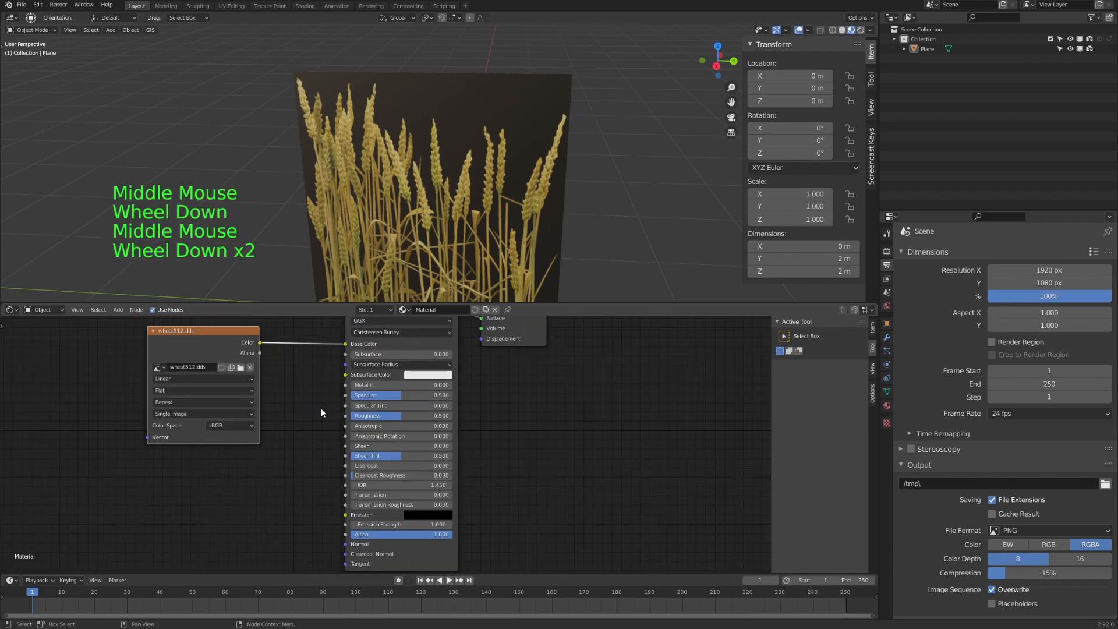
left_click_drag(259, 352, 346, 534)
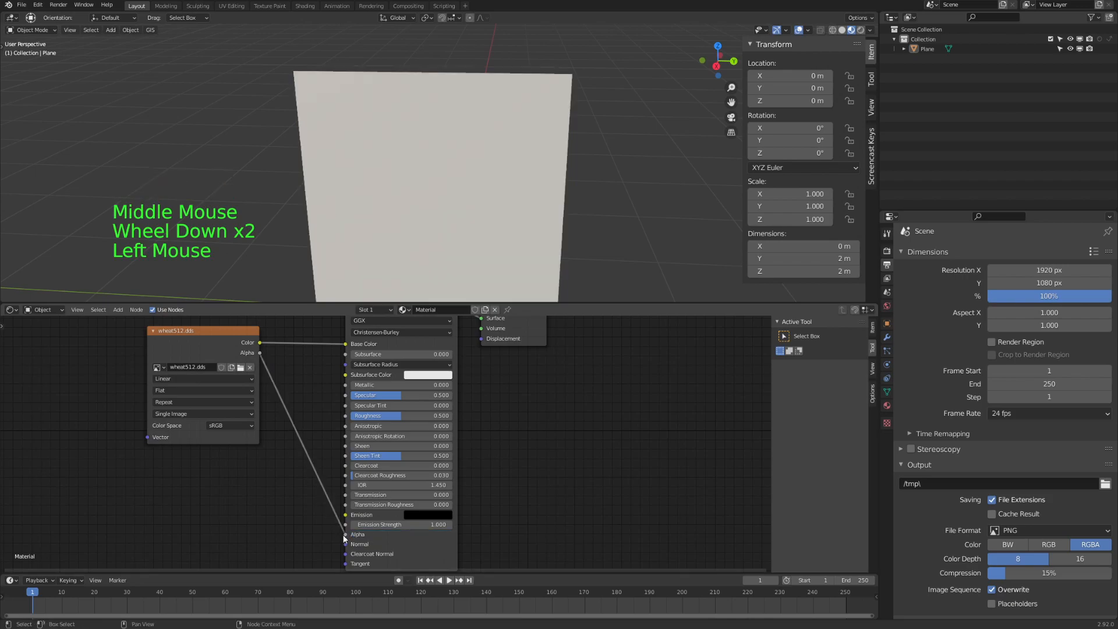
middle_click_drag(438, 168, 516, 142)
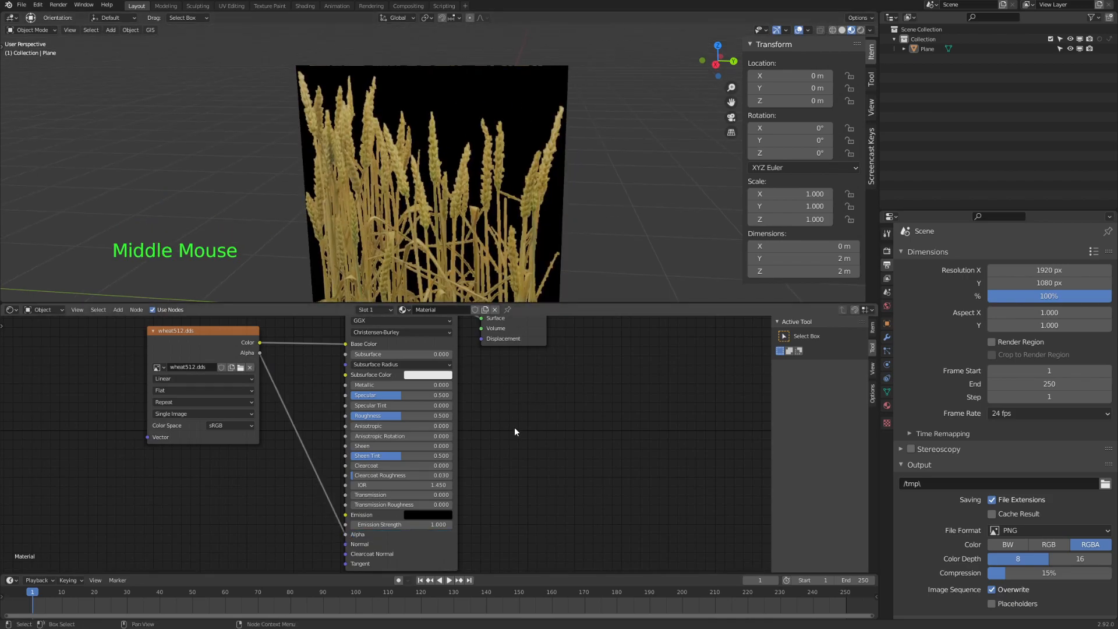
Set the Blend Mode in the plane's material settings to Alpha Clip so the wheat's background turns transparent.
scroll(513, 431, "up", 1)
middle_click_drag(492, 373, 420, 420, "shift")
scroll(420, 420, "up", 2)
left_click(604, 407)
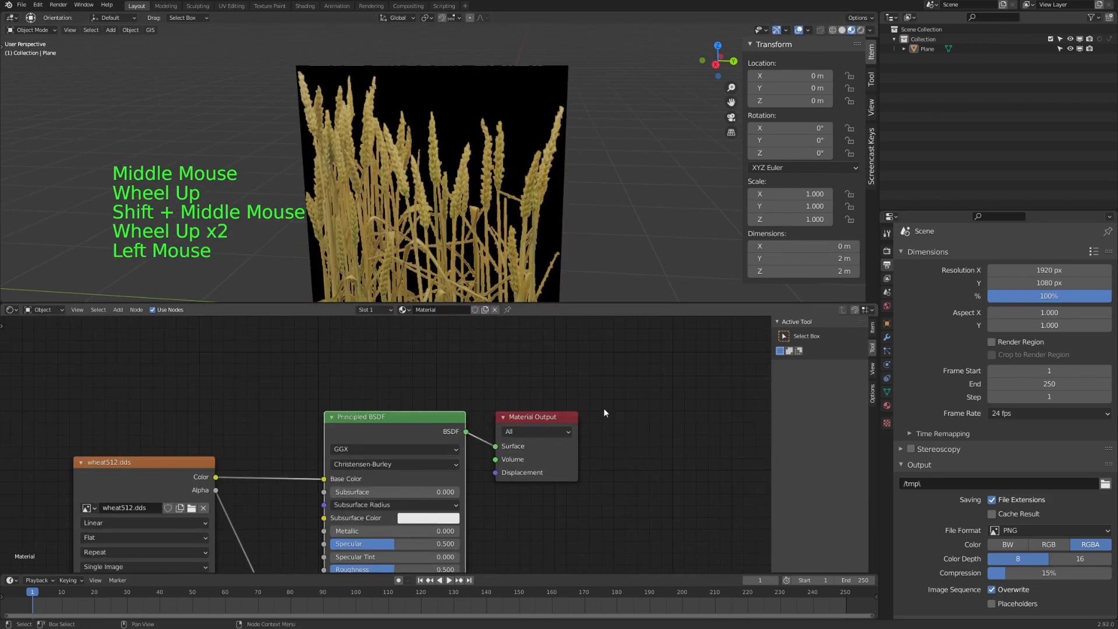
left_click(884, 406)
scroll(938, 486, "down", 20)
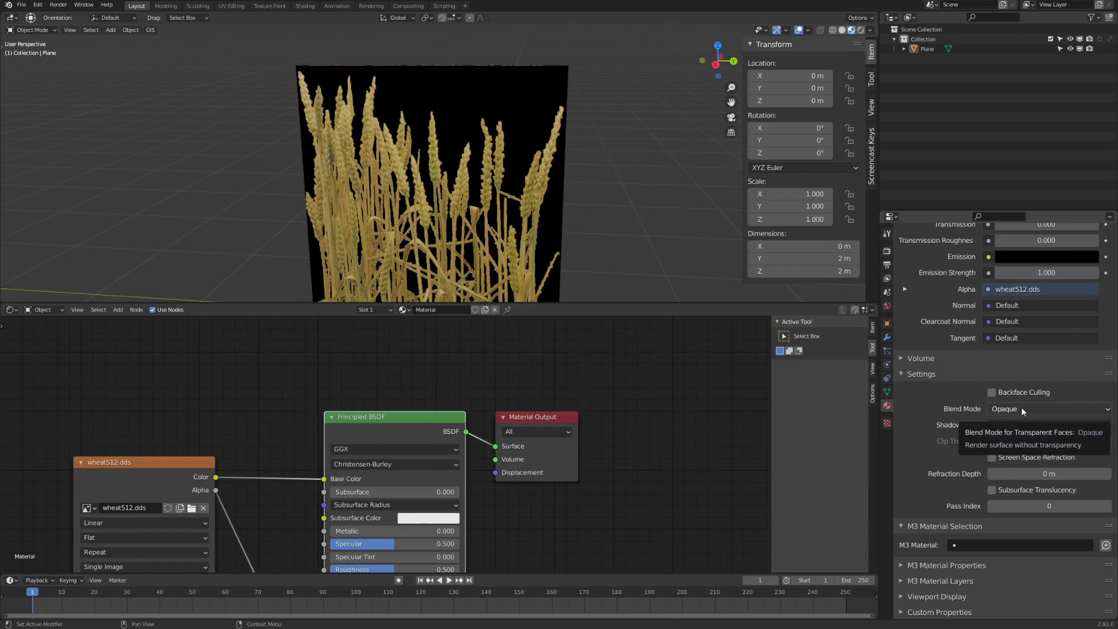
scroll(958, 406, "up", 2, "ctrl")
scroll(972, 433, "down", 2, "ctrl")
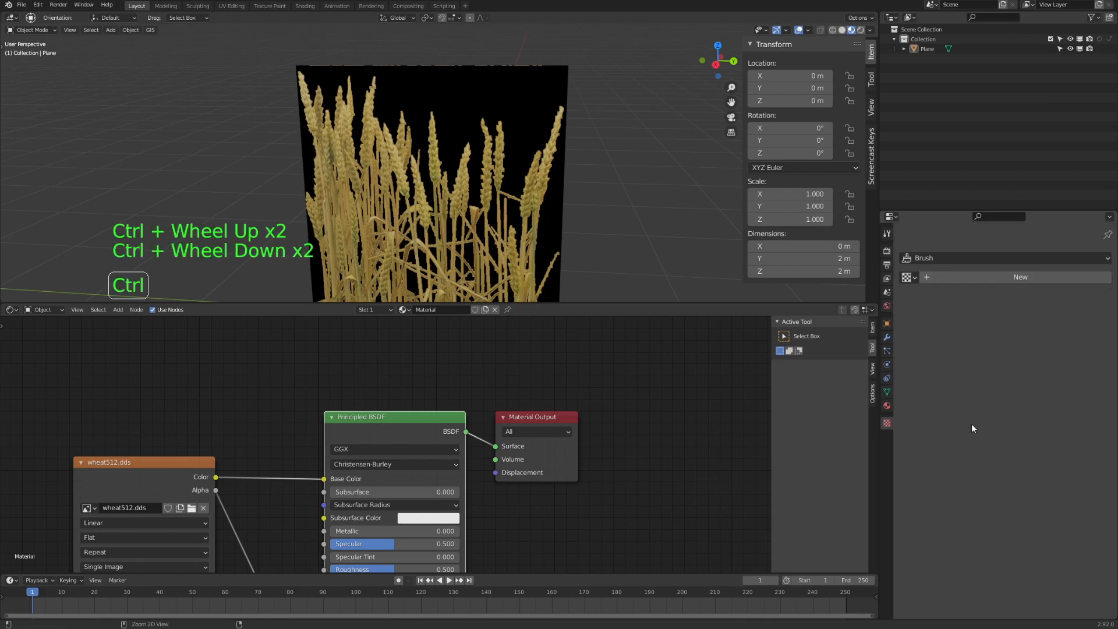
scroll(969, 425, "up", 1, "ctrl")
middle_click_drag(901, 495, 1000, 413, "ctrl")
scroll(1000, 413, "down", 11)
scroll(1000, 413, "down", 20)
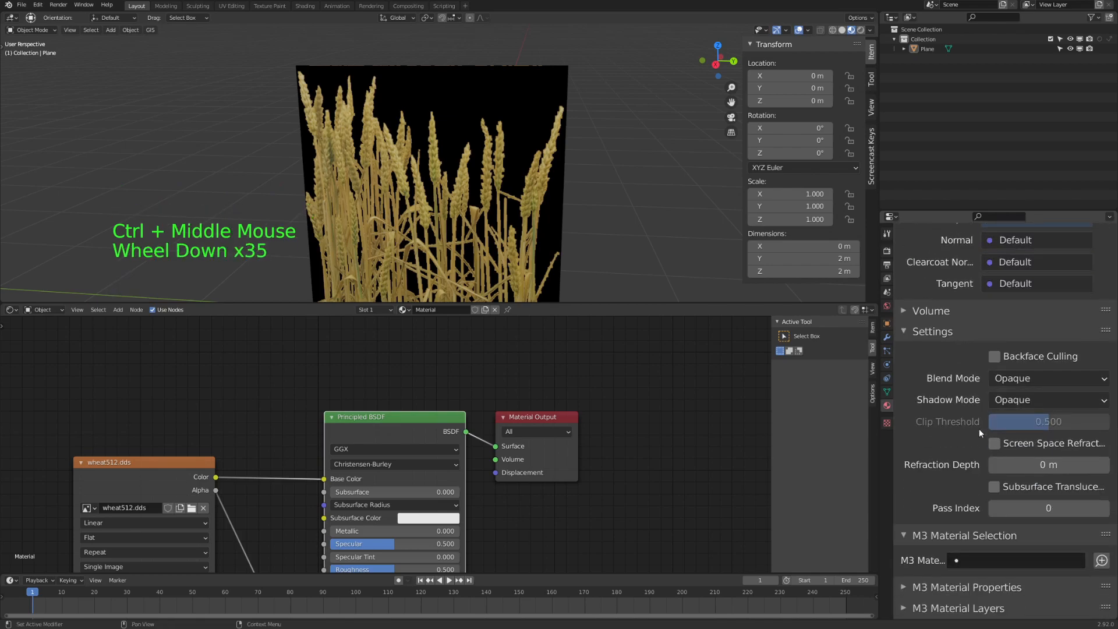
scroll(971, 441, "up", 3)
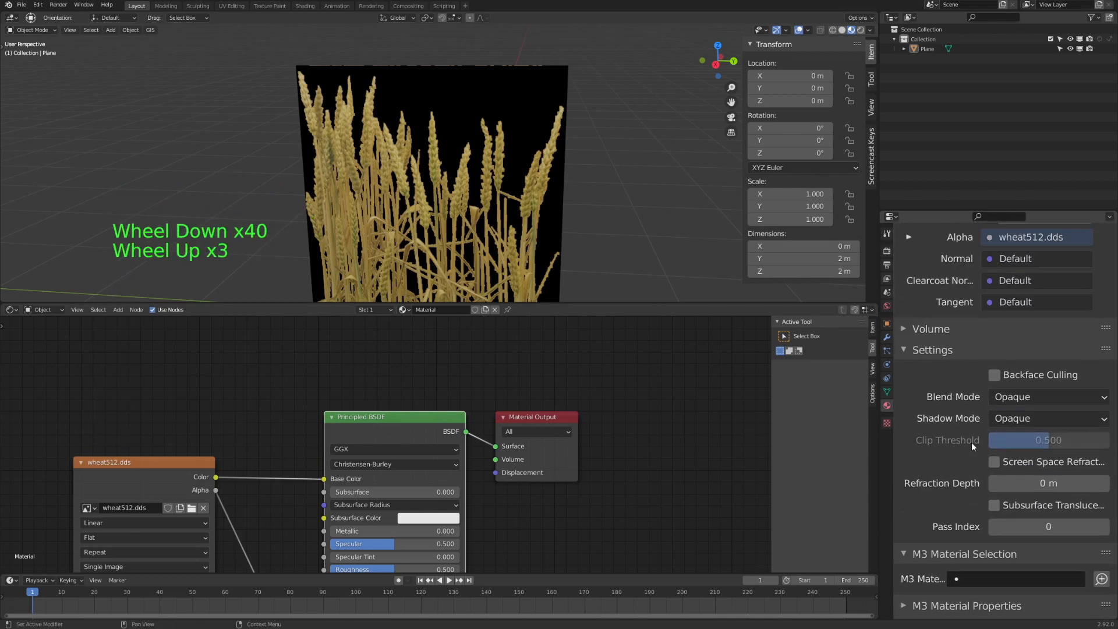
left_click(1001, 396)
left_click(1032, 428)
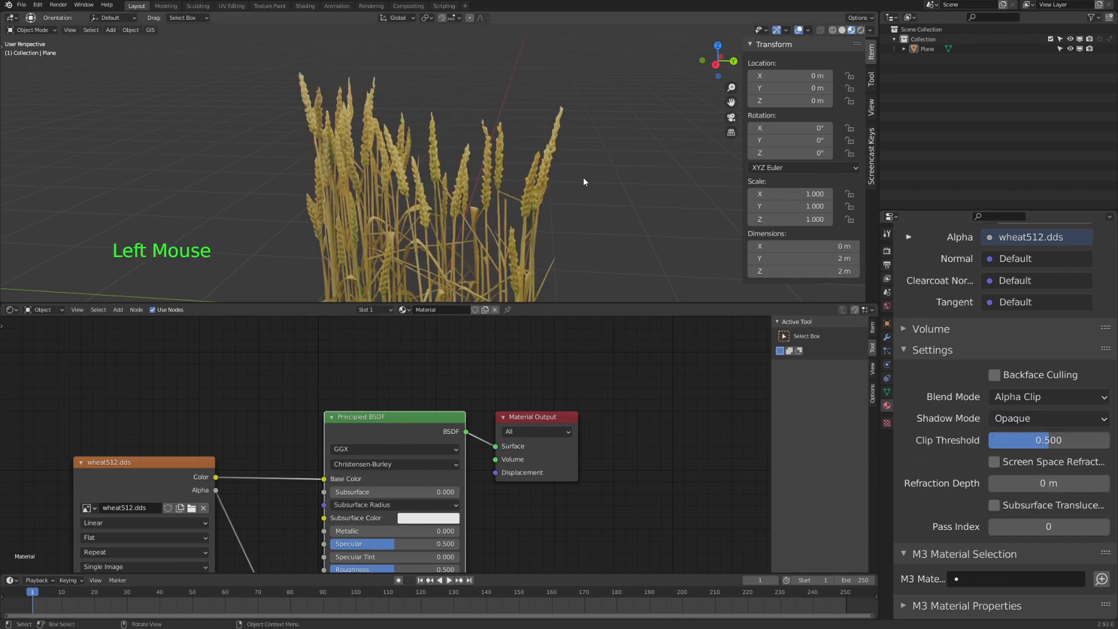
Enlarge the 3D viewport area above the Shader Editor and save the file.
middle_click_drag(584, 182, 533, 174)
left_click_drag(576, 302, 556, 367)
middle_click_drag(555, 324, 609, 195)
key("ctrl+s")
Select the wheat plane in the 3D viewport.
left_click(549, 294)
left_click(550, 295)
scroll(471, 256, "up", 3)
left_click(613, 196)
left_click(459, 214)
middle_click_drag(459, 214, 532, 187)
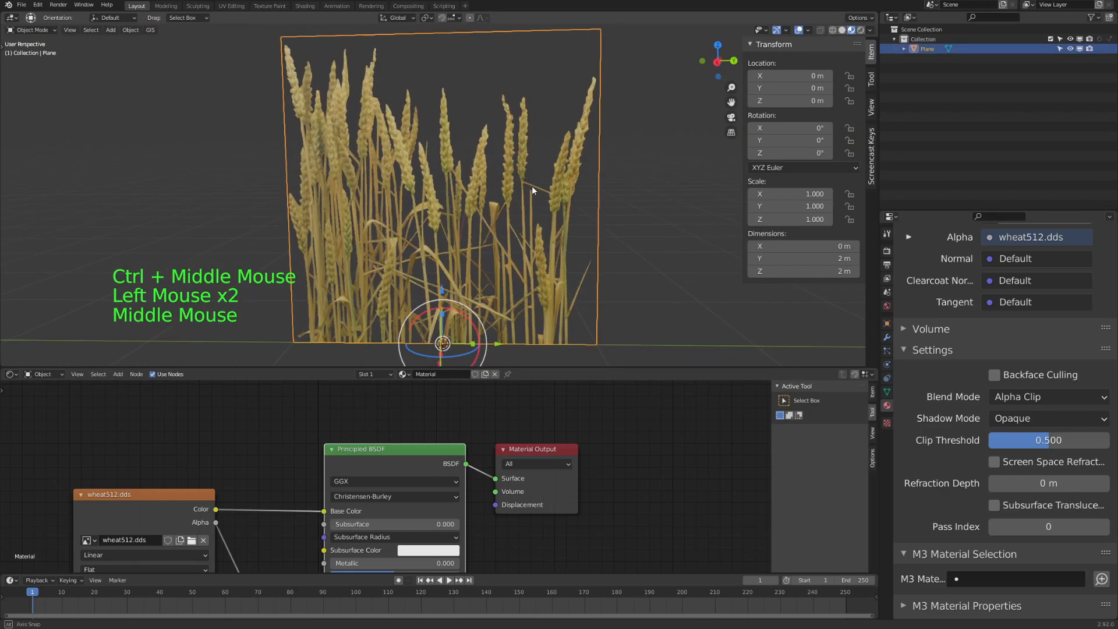
Examine the transparent wheat plane from the side and the front, undoing any accidental gizmo transform.
middle_click_drag(588, 246, 499, 250)
scroll(567, 219, "down", 2)
scroll(567, 222, "up", 1)
middle_click_drag(445, 280, 438, 270)
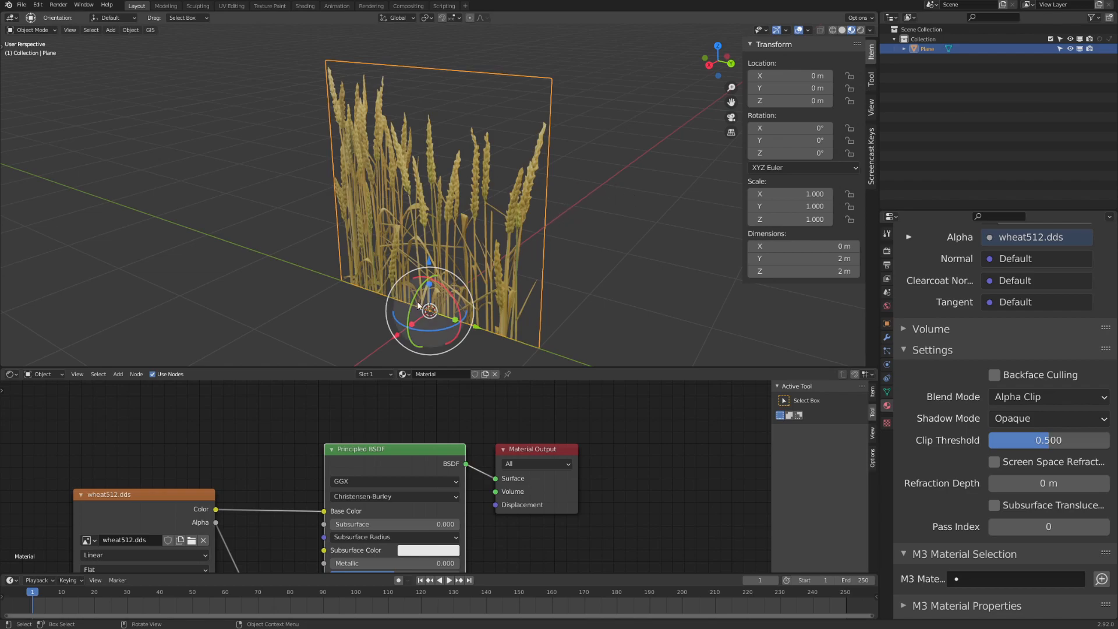
left_click_drag(423, 290, 416, 299)
key("ctrl+z")
middle_click_drag(478, 216, 545, 202)
scroll(508, 218, "up", 2)
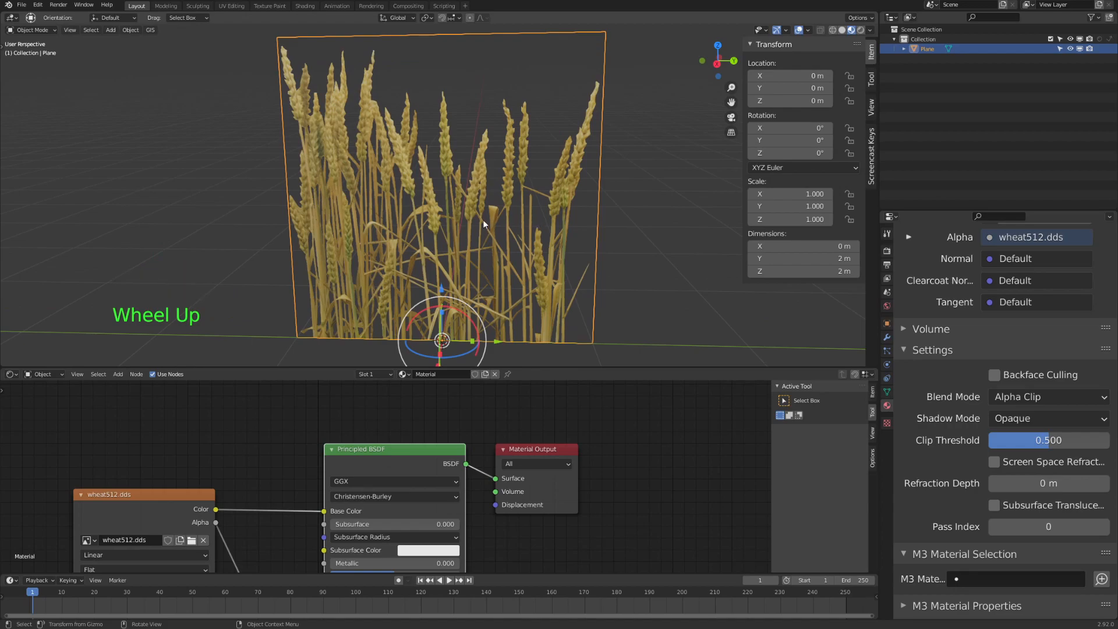
Compare the plane in Solid and Material Preview shading and view it side-on, undoing any accidental gizmo change.
left_click(842, 30)
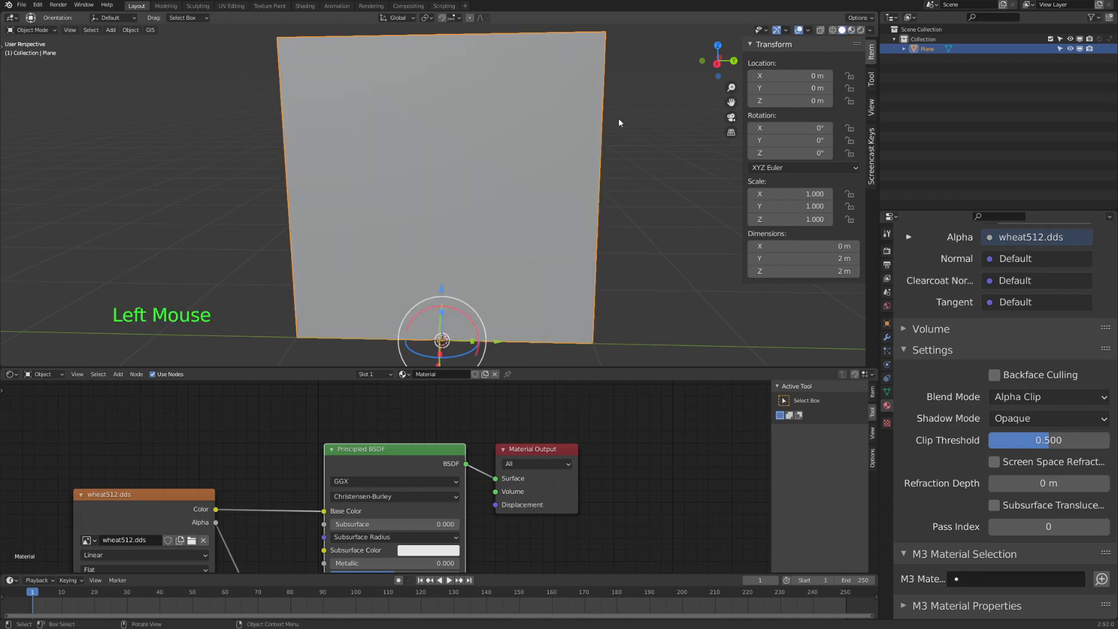
left_click(851, 30)
middle_click_drag(538, 157, 547, 162)
key("Tab")
key("Tab")
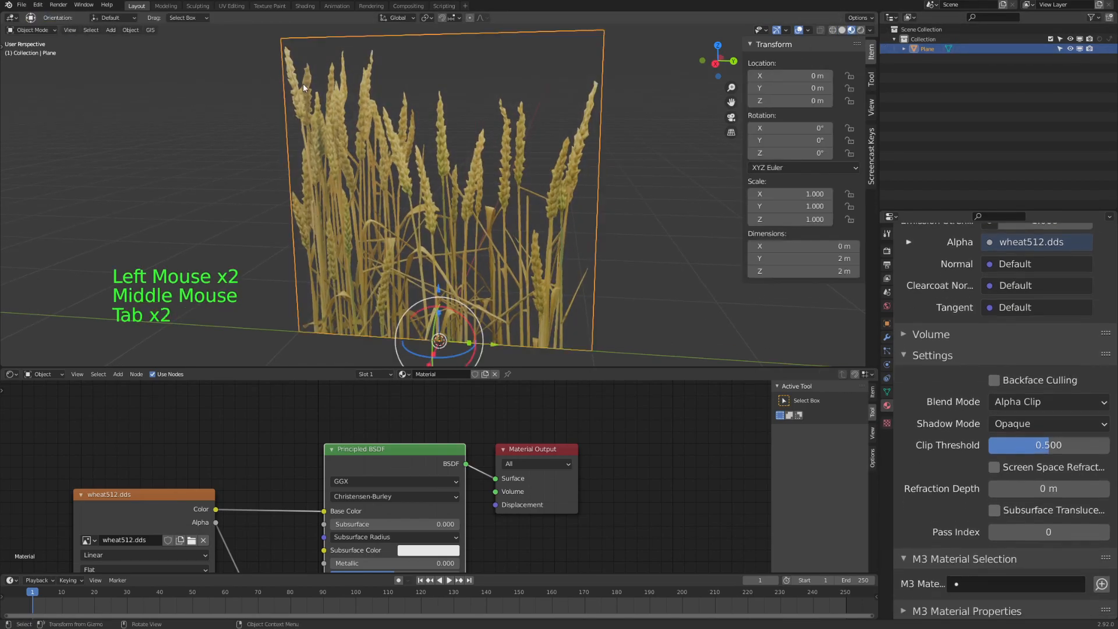
middle_click_drag(481, 281, 411, 299)
left_click_drag(400, 306, 398, 302)
key("ctrl+z")
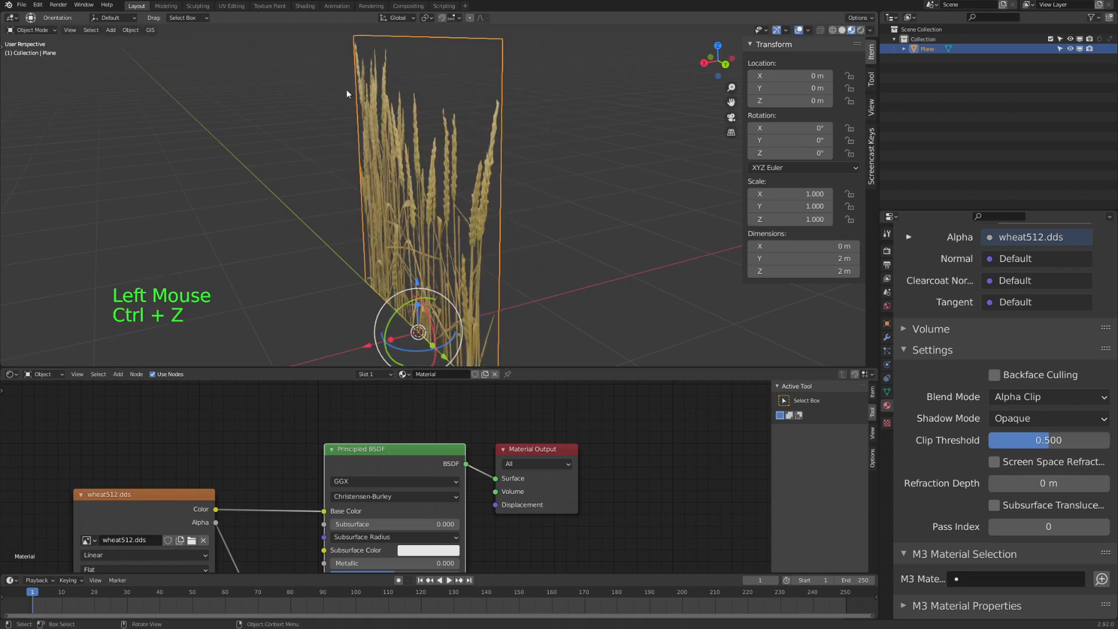
Add one horizontal loop cut across the middle of the plane in Edit Mode and return to Object Mode.
middle_click_drag(521, 255, 460, 232)
key("Tab")
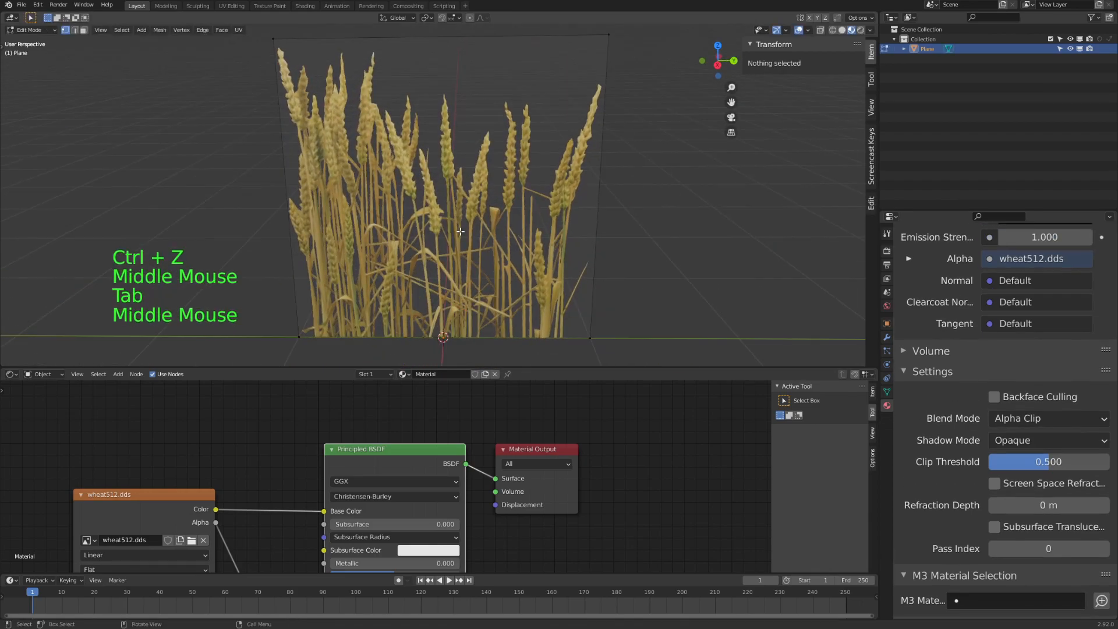
key("ctrl+r")
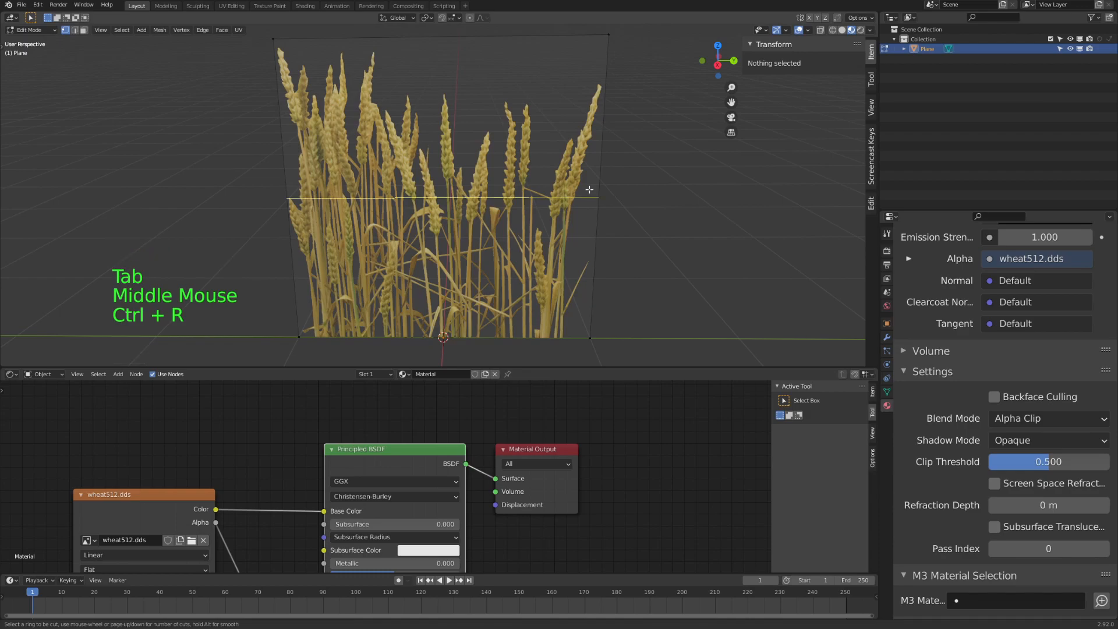
left_click(589, 190)
left_click(623, 196)
middle_click_drag(623, 197, 542, 192)
key("Tab")
middle_click_drag(427, 179, 471, 206)
Switch the viewport to Solid shading and turn on the Wireframe overlay.
left_click(841, 29)
scroll(471, 206, "down", 1)
key("Tab")
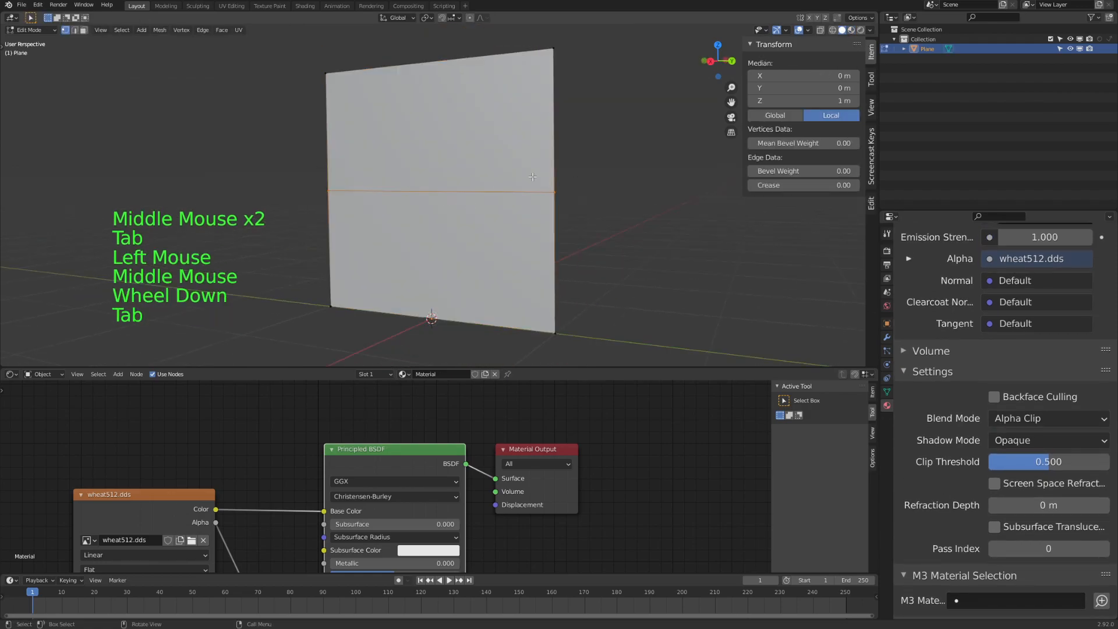
key("Tab")
left_click(807, 29)
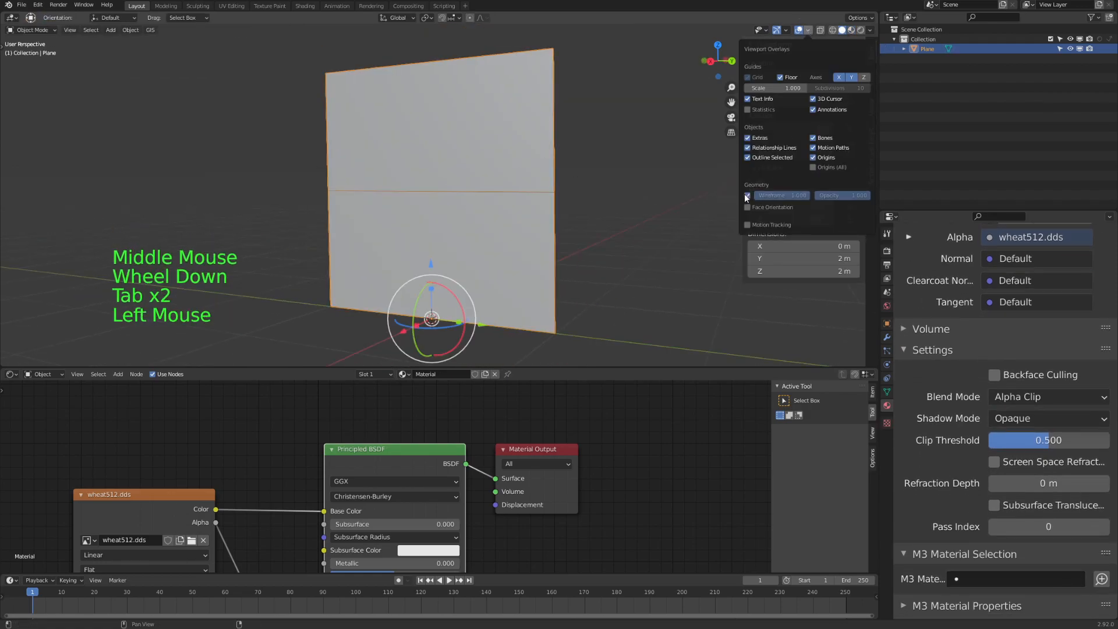
left_click(745, 194)
Examine the subdivided plane and its middle edge from several angles.
middle_click_drag(603, 211, 459, 230)
scroll(459, 230, "up", 1)
left_click(406, 295)
middle_click_drag(408, 297, 419, 308, "shift")
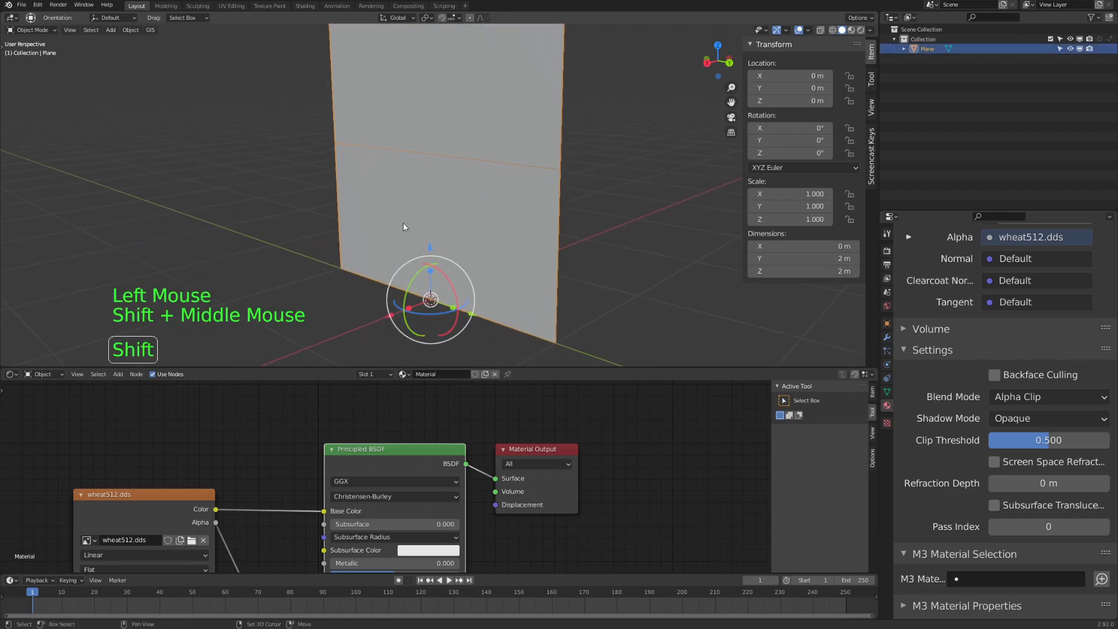
middle_click_drag(426, 170, 415, 220, "shift")
middle_click_drag(397, 293, 353, 211)
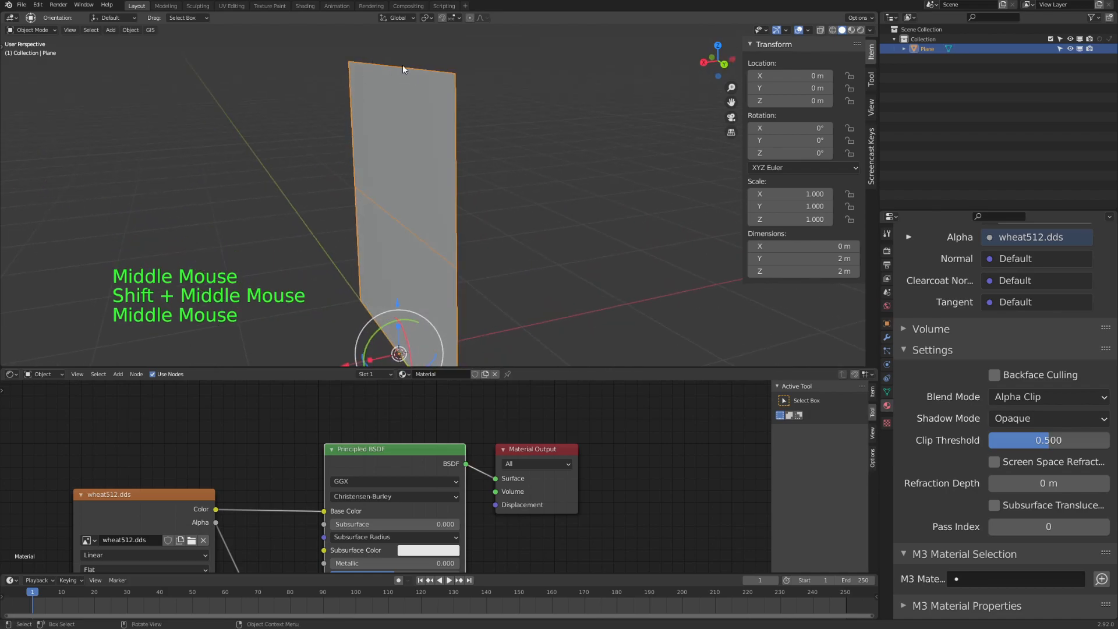
middle_click_drag(399, 312, 480, 289)
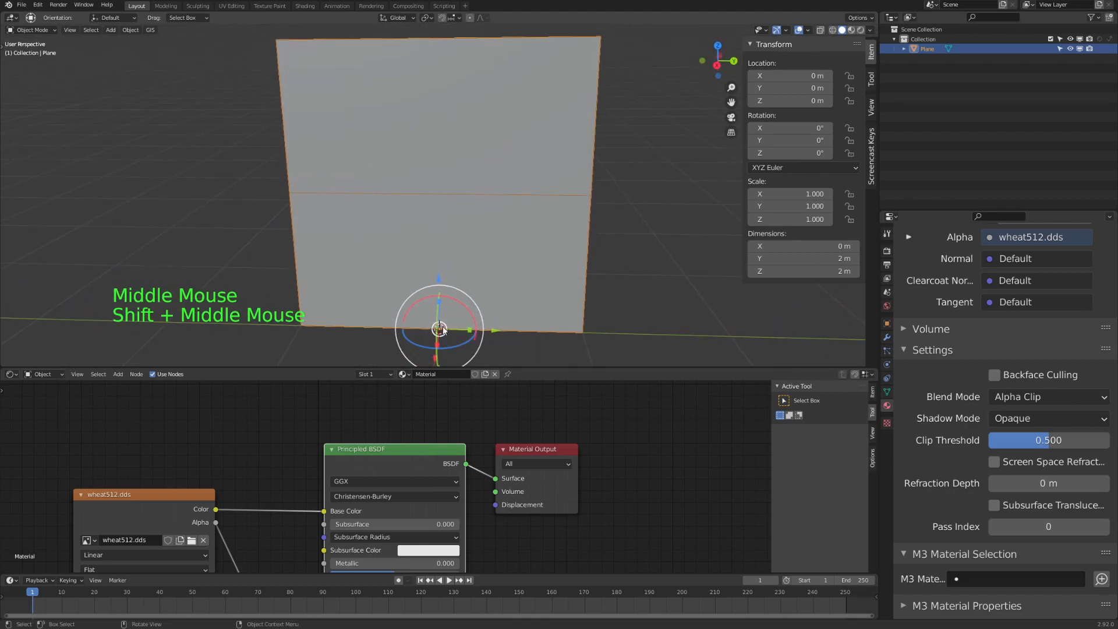
left_click(579, 306)
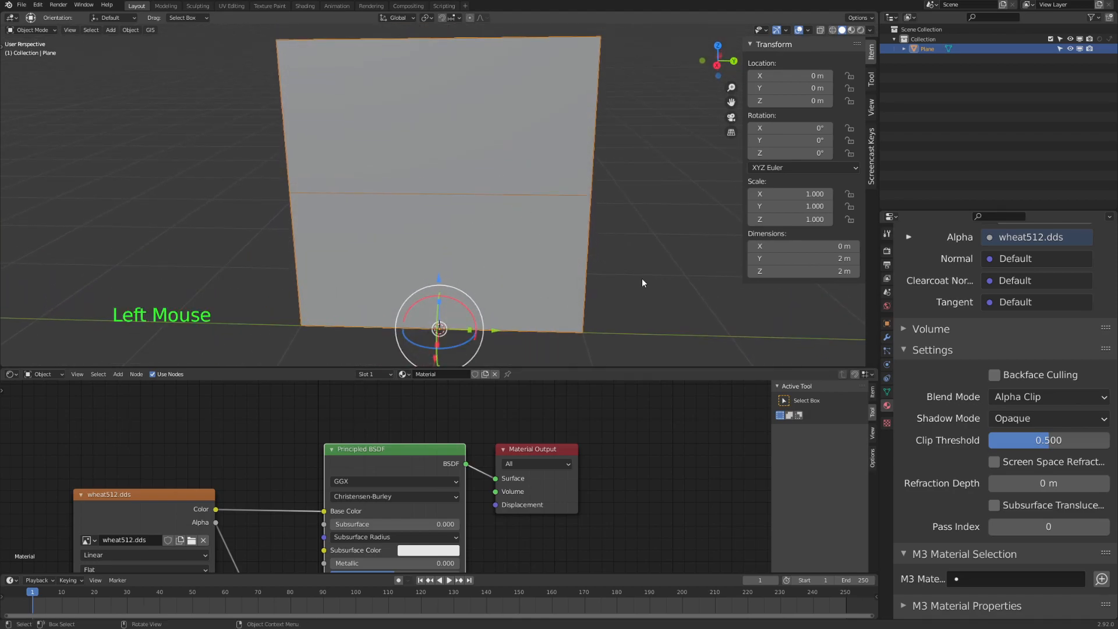
Switch to the right orthographic view, deselect the plane and add an armature at the plane's base.
key("KP_1")
key("KP_3")
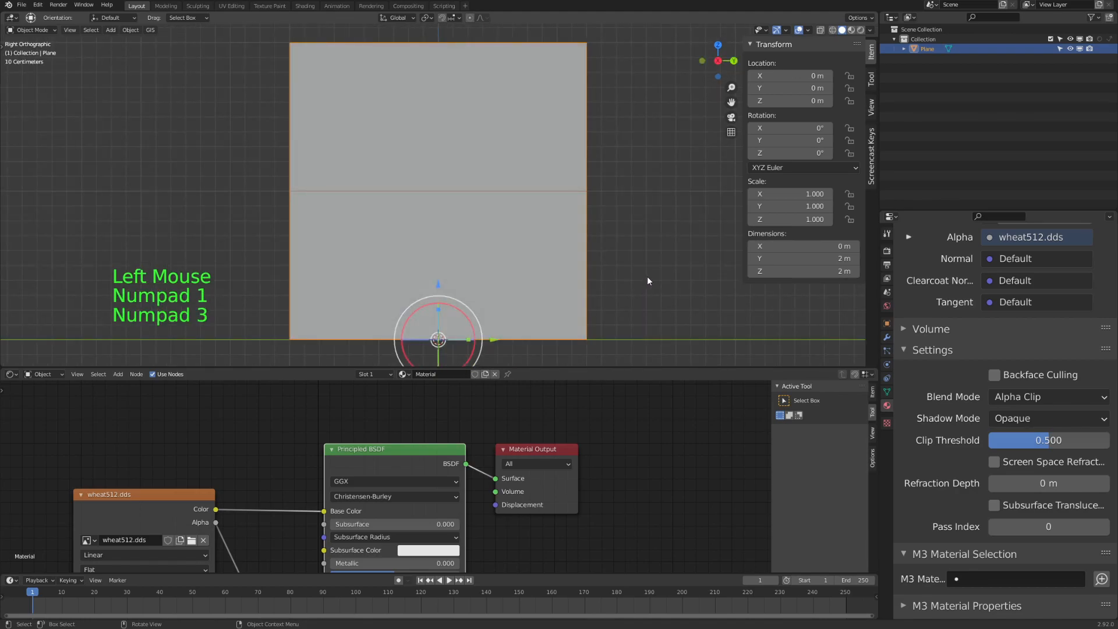
left_click(647, 274)
left_click(639, 301)
key("shift+a")
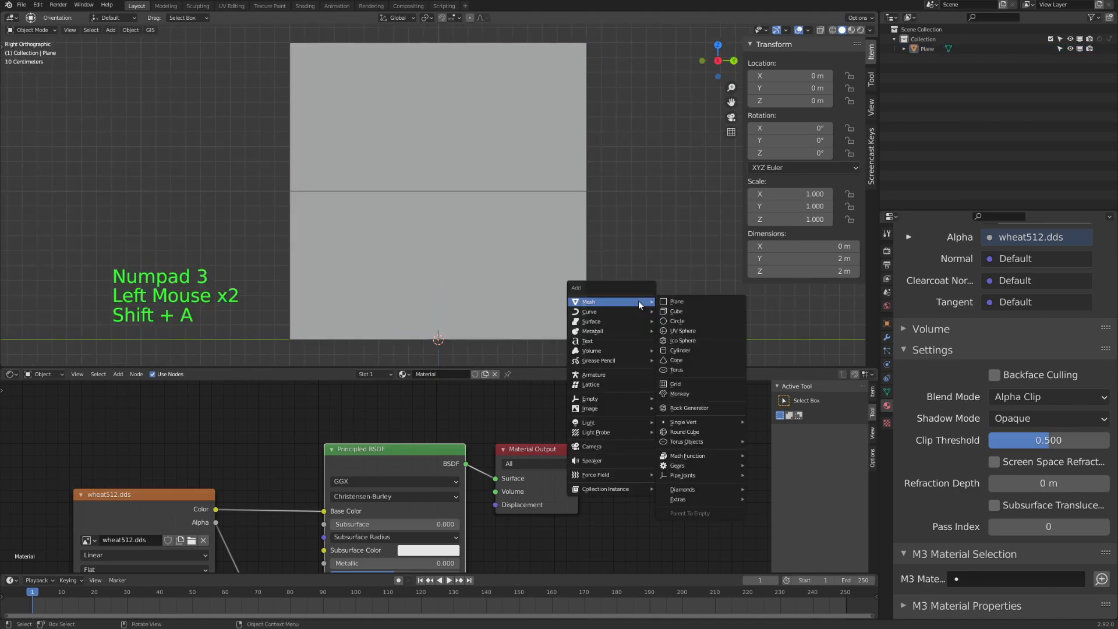
left_click(607, 374)
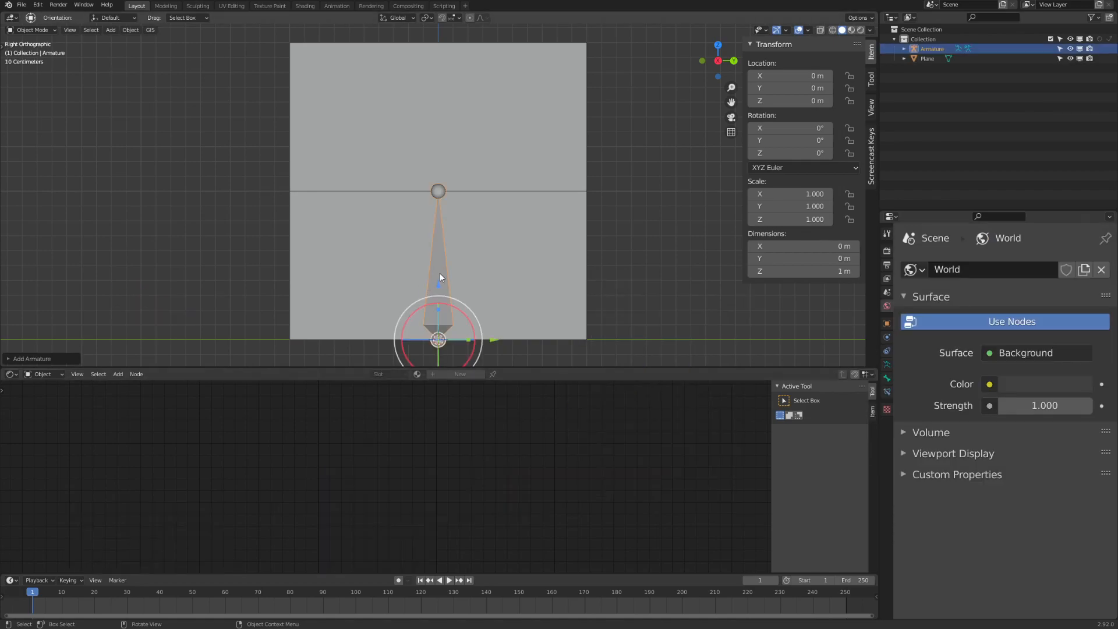
Enter Edit Mode on the armature and enlarge the 3D viewport area so the whole bone fits.
key("Tab")
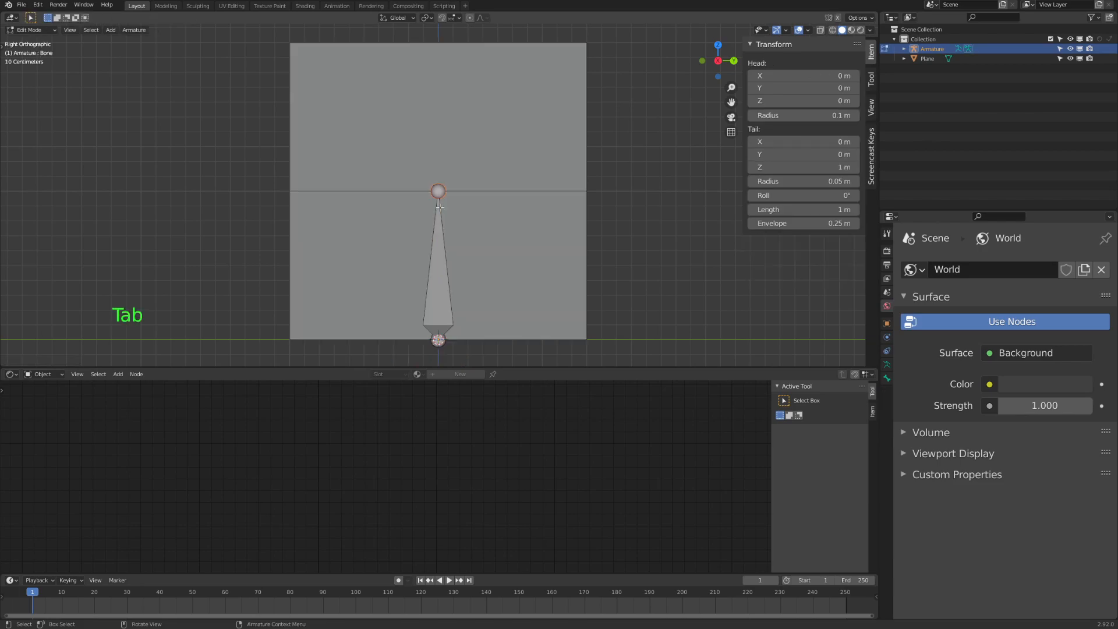
left_click(620, 186)
mouse_move(439, 190)
middle_mouse_down("shift")
mouse_move(436, 222)
mouse_move(437, 201)
middle_mouse_up("shift")
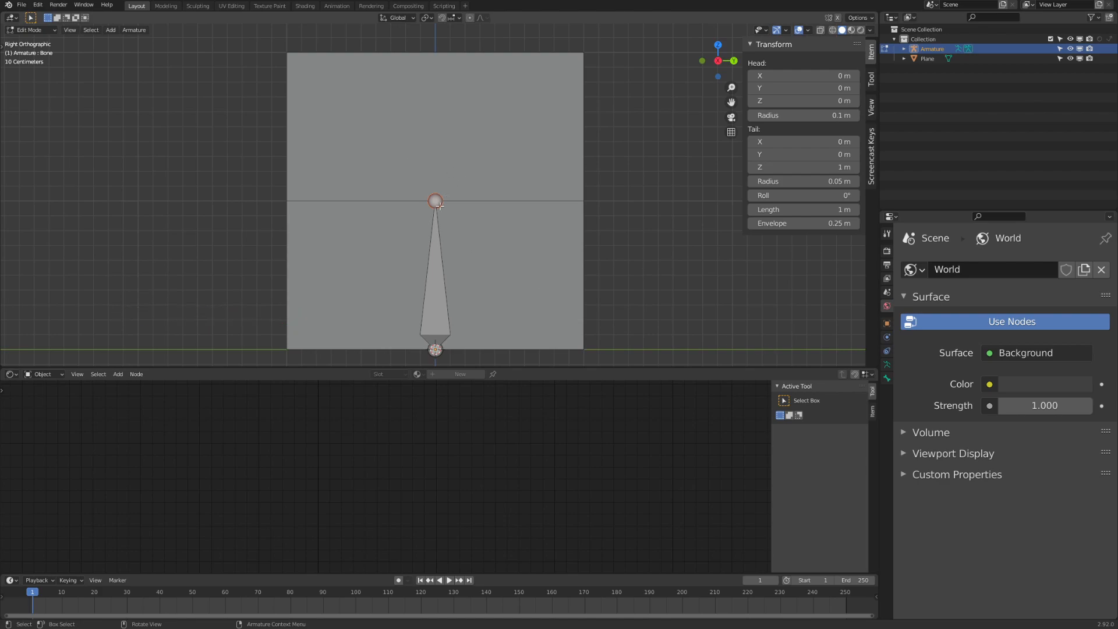
middle_click_drag(490, 212, 572, 361, "shift")
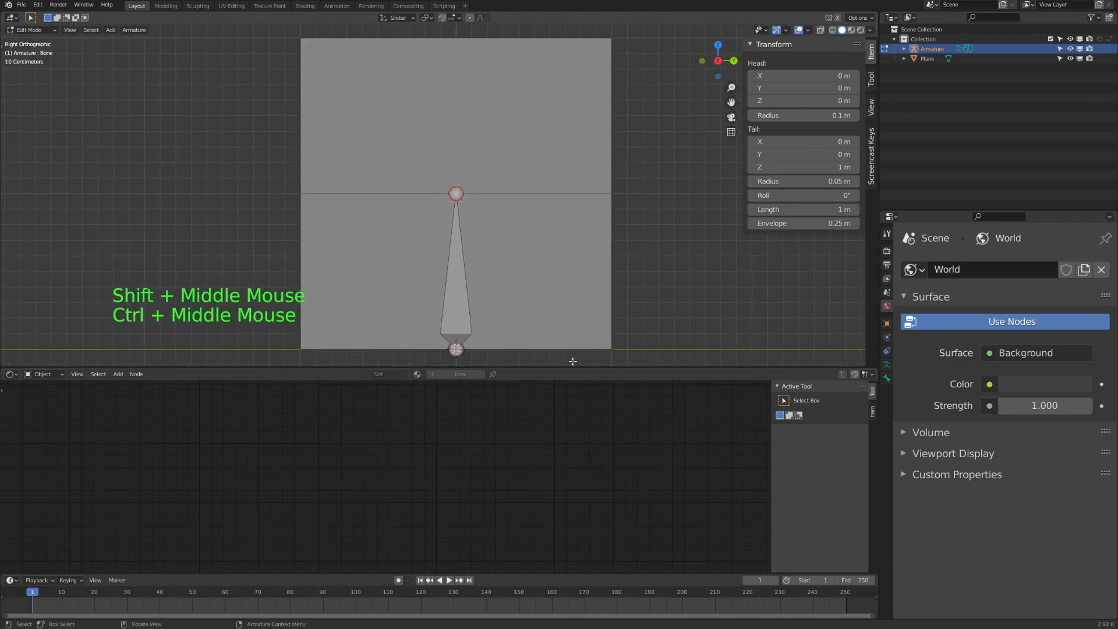
left_click_drag(572, 368, 572, 401)
Try moving the bone's tip, undo the move and reselect the tip joint.
mouse_move(513, 179)
middle_mouse_down("shift")
mouse_move(506, 190)
mouse_move(509, 182)
middle_mouse_up("shift")
key("g")
key("ctrl+z")
left_click(452, 368)
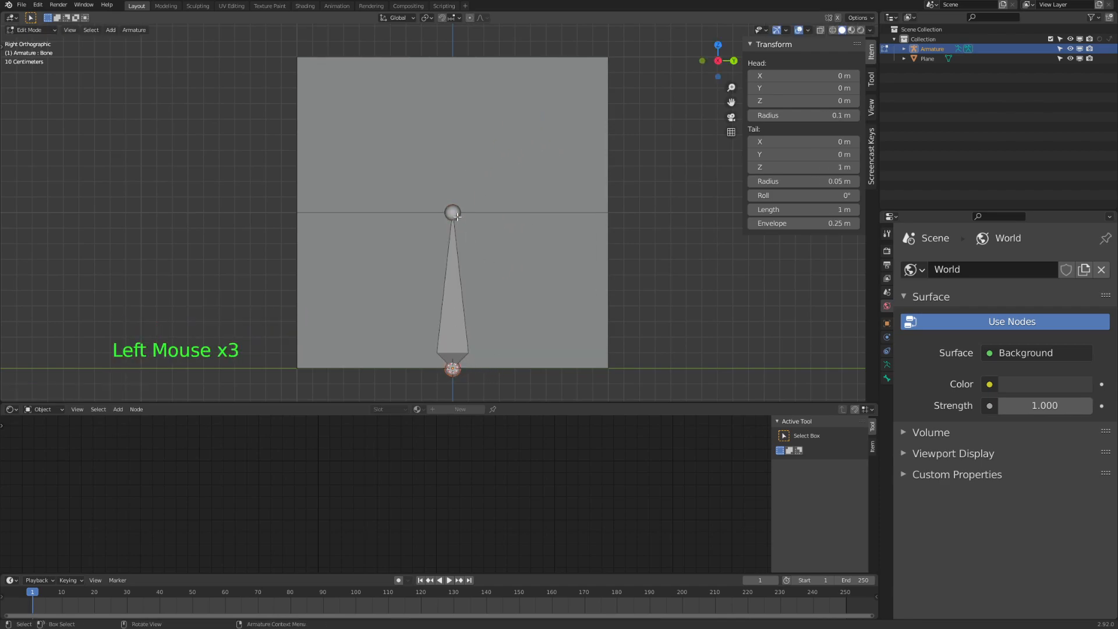
middle_click_drag(516, 180, 499, 194, "shift")
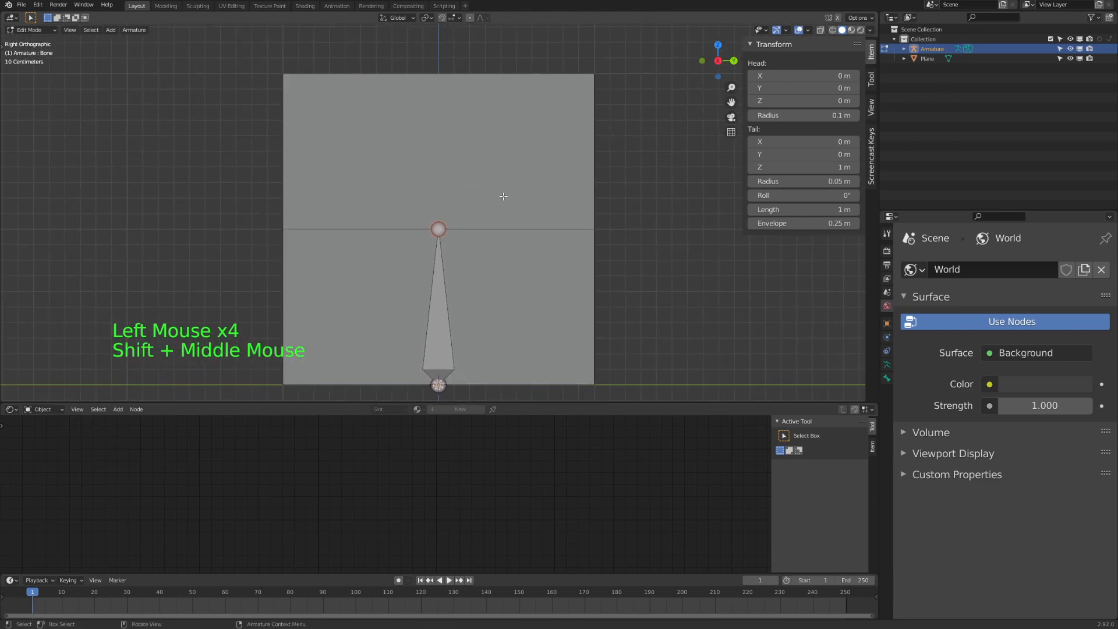
Try extruding a second bone freely from the first bone's tip and undo the attempts.
key("e")
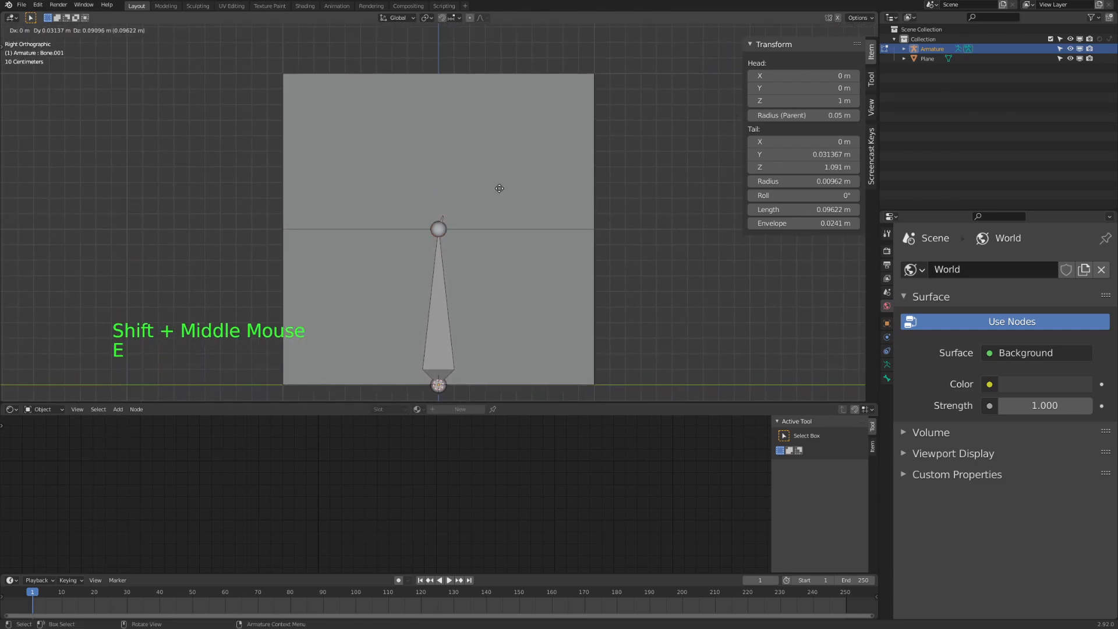
left_click(531, 59)
key("ctrl+z")
key("e")
left_click(522, 177)
key("g")
key("ctrl+z")
key("ctrl+z")
key("ctrl+z")
key("ctrl+z")
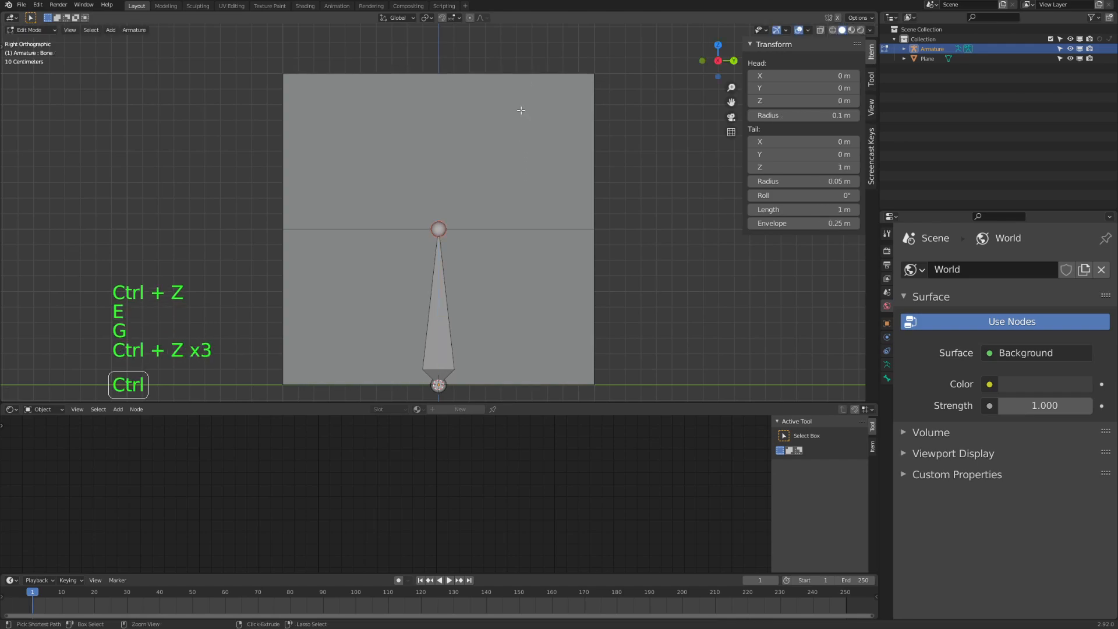
Extrude a second bone about 0.96 m long straight up along Z from the first bone's tip.
left_click(435, 225)
key("e")
key("g")
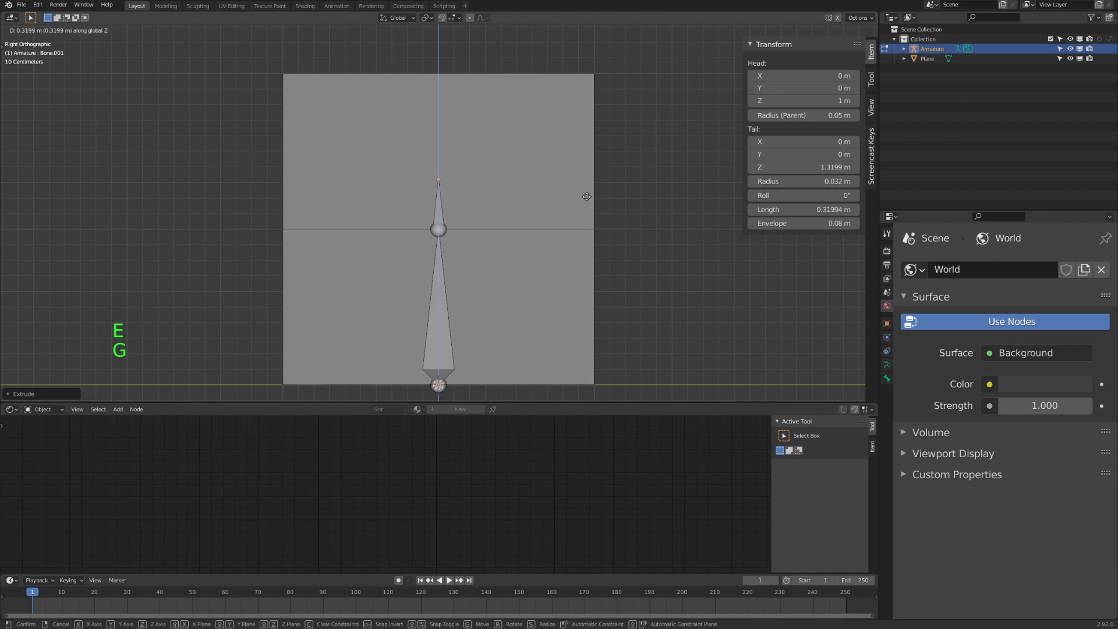
left_click(585, 96)
middle_click_drag(487, 151, 504, 170)
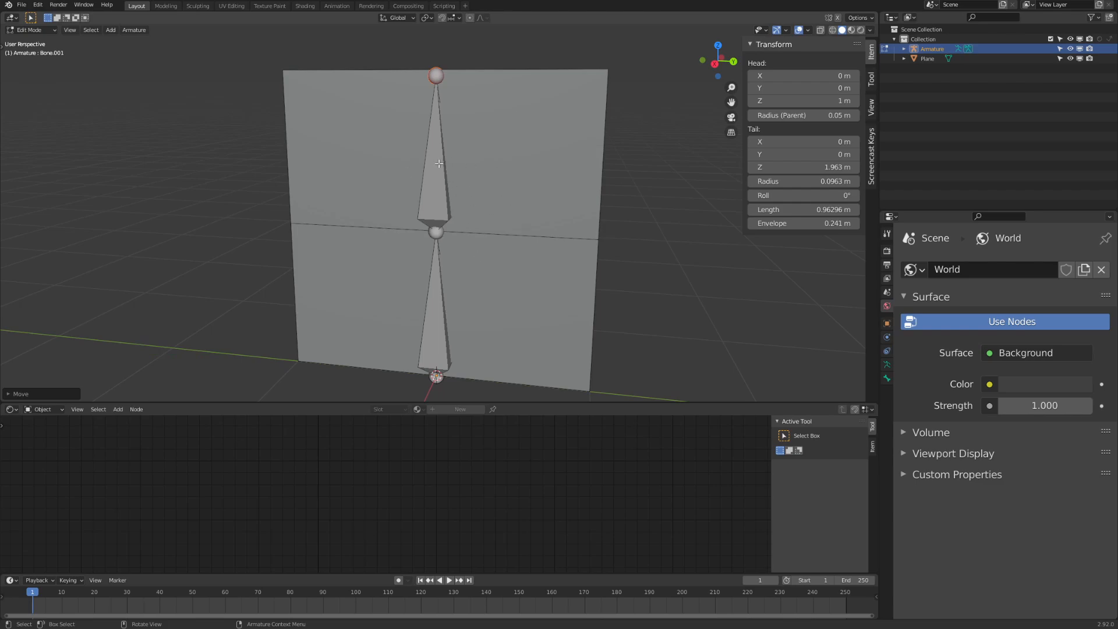
Leave Edit Mode, reselect the two-bone armature and switch it to Pose Mode.
key("Tab")
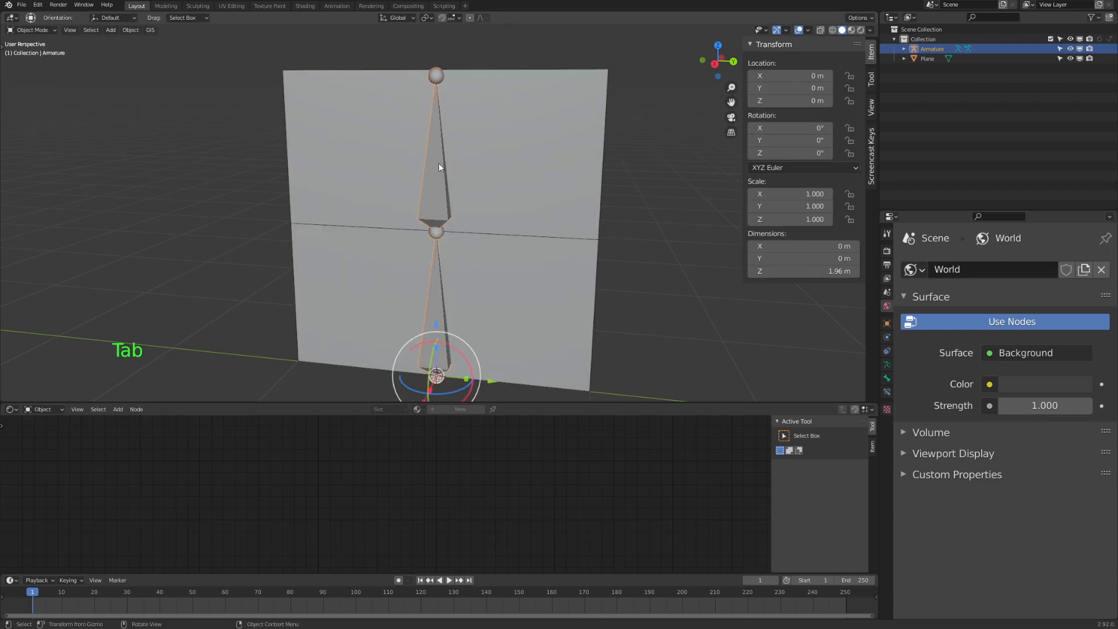
key("Tab")
key("Tab")
left_click(651, 217)
left_click(432, 185)
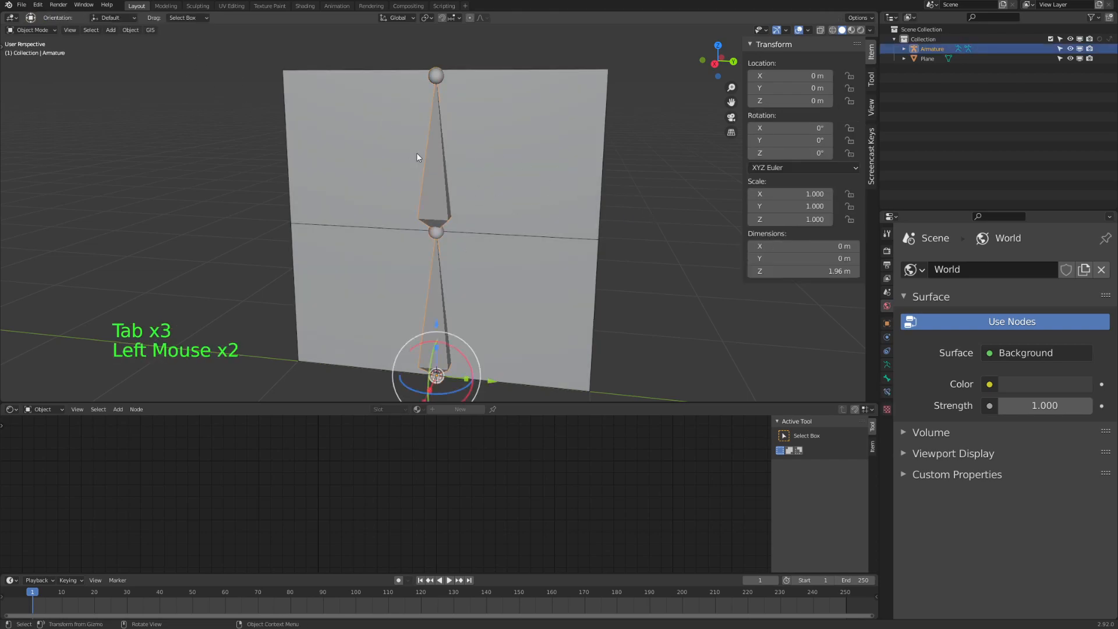
key("ctrl+Tab")
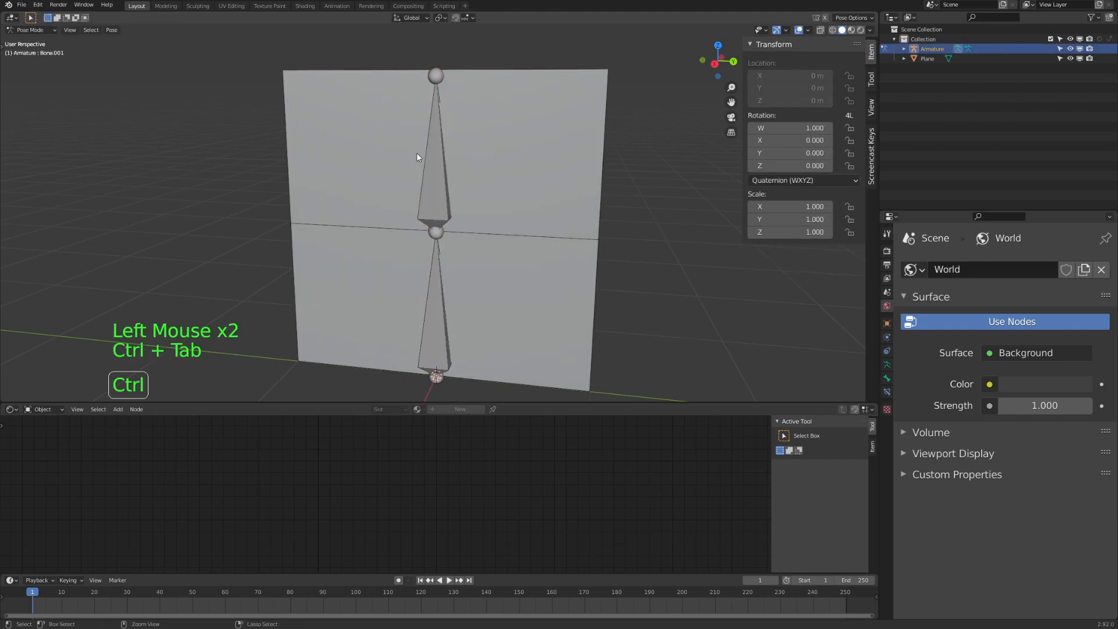
Activate the Rotate tool for the lower bone and set its rotation mode to XYZ Euler.
left_click(33, 30)
left_click(33, 31)
middle_click_drag(447, 216, 447, 154, "shift")
left_click(443, 235)
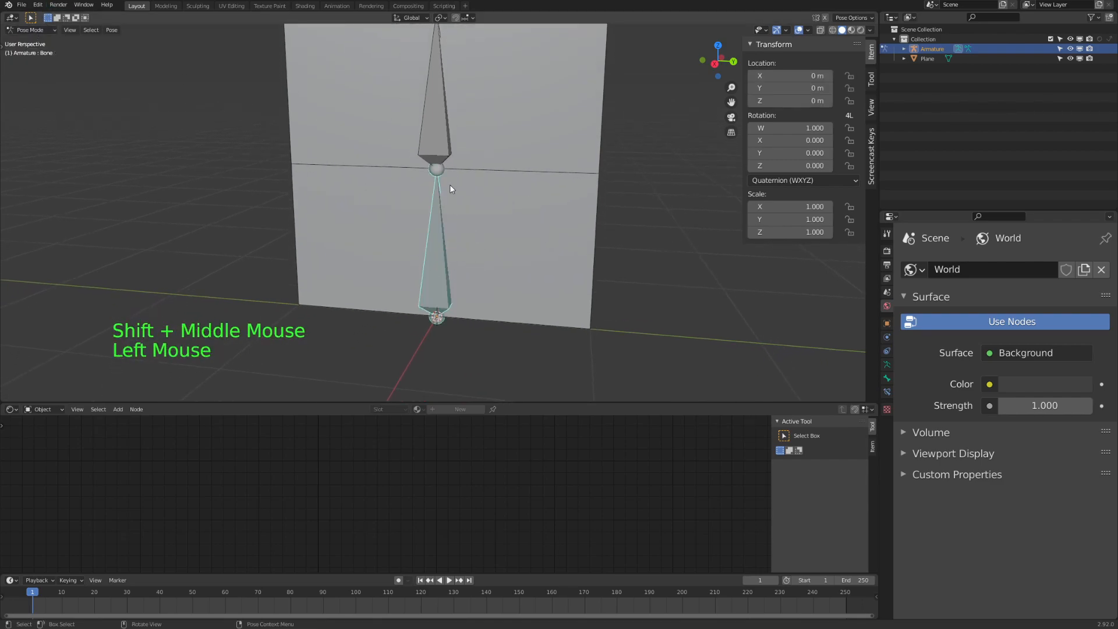
key("shift+space")
key("r")
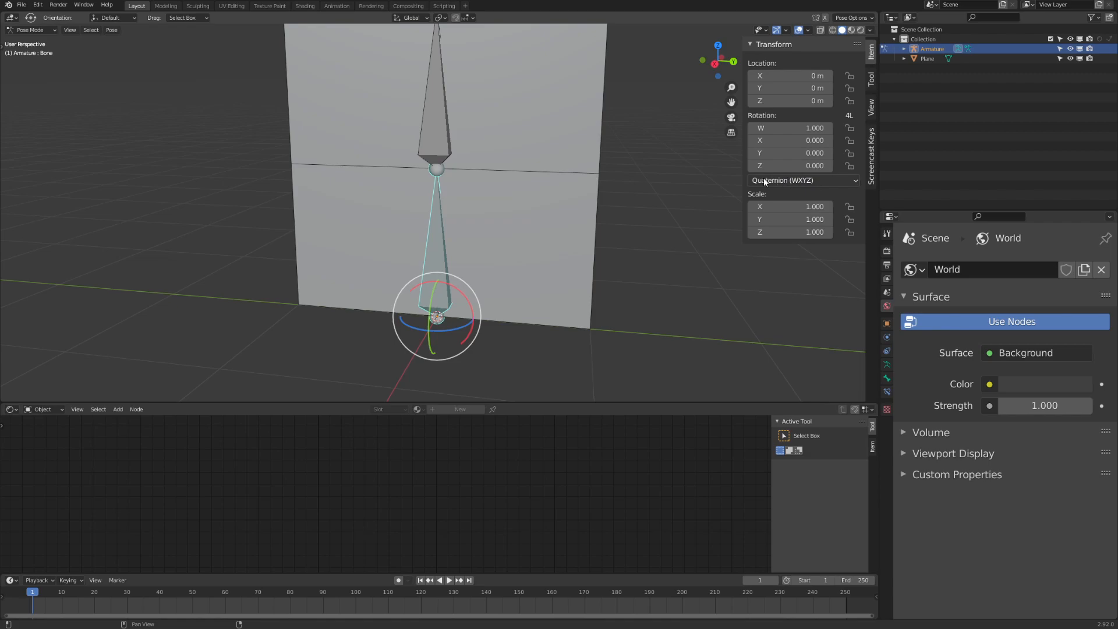
left_click(795, 178)
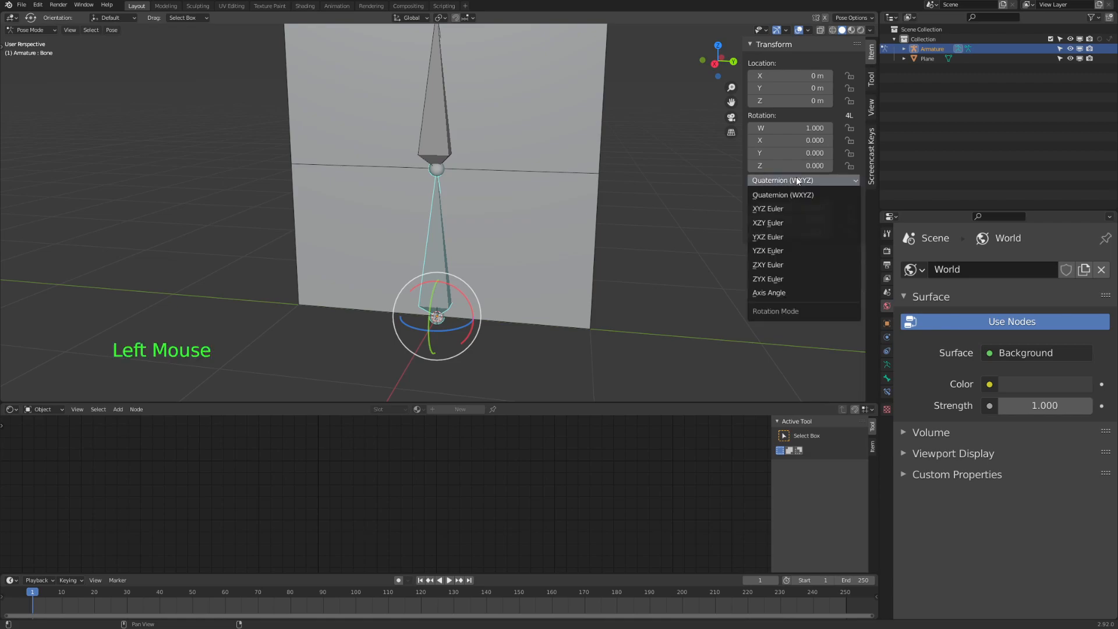
left_click(786, 209)
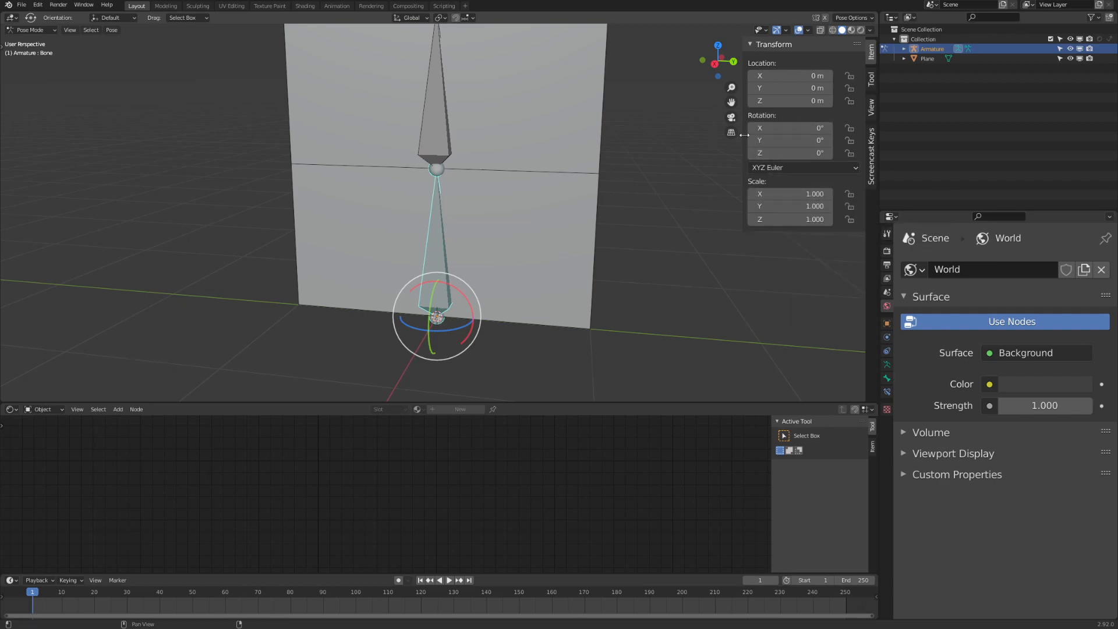
Try changing the lower bone's Z rotation and undo the change.
middle_click_drag(567, 250, 525, 254)
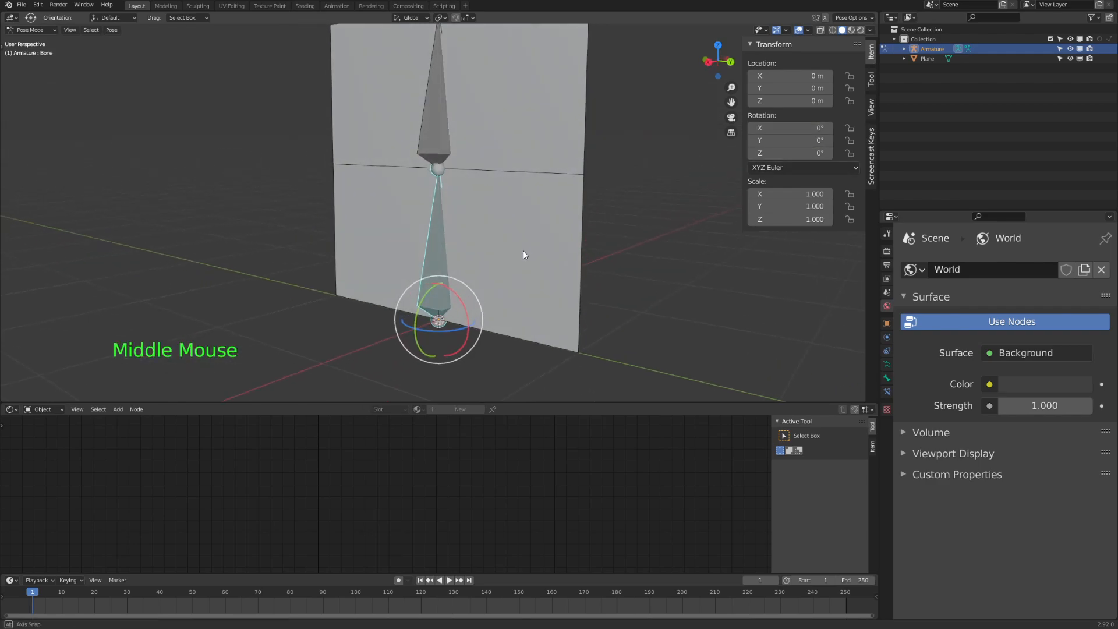
mouse_move(818, 152)
left_mouse_down()
mouse_move(804, 152)
mouse_move(816, 152)
left_mouse_up()
key("ctrl+z")
Select the upper bone and set its rotation mode to XYZ Euler.
middle_click_drag(524, 239, 434, 162, "shift")
left_click(434, 162)
left_click(798, 179)
left_click(784, 210)
Try rotating the upper bone and the lower bone in turn, undoing each rotation.
mouse_move(791, 153)
left_mouse_down()
mouse_move(780, 152)
mouse_move(803, 153)
left_mouse_up()
key("ctrl+z")
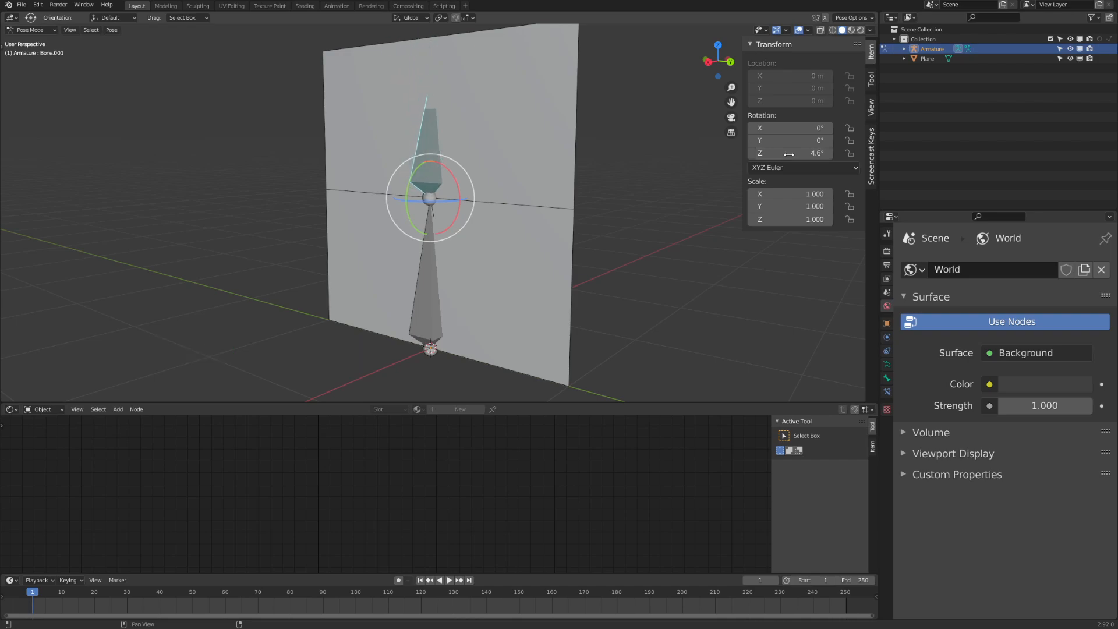
middle_click_drag(414, 307, 457, 283)
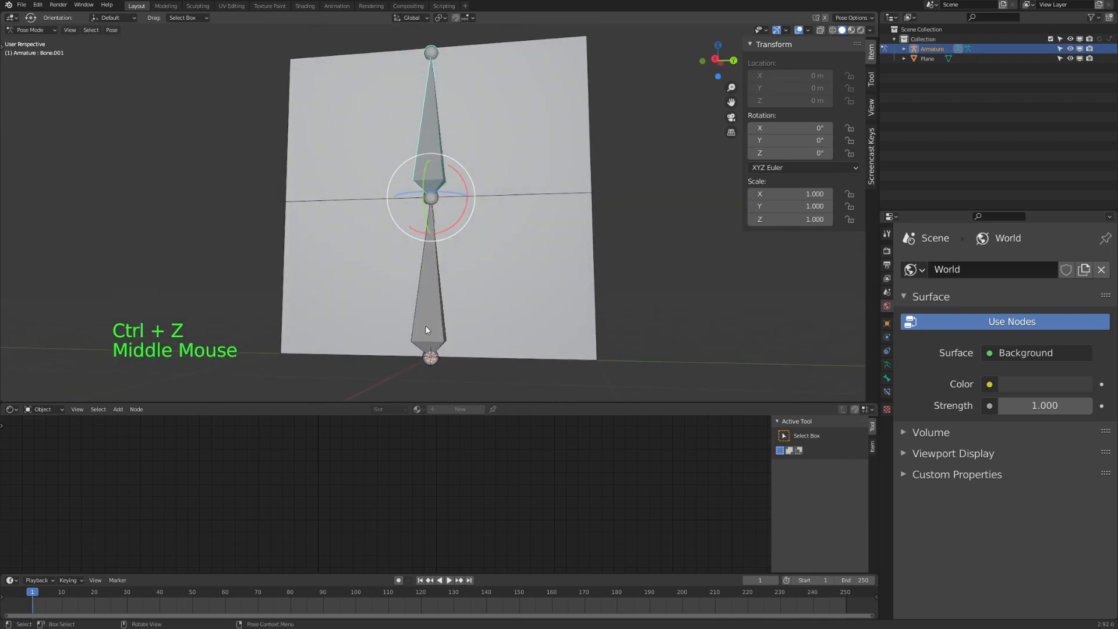
middle_click_drag(443, 109, 414, 183)
left_click_drag(406, 170, 400, 181)
key("ctrl+z")
middle_click_drag(399, 180, 490, 246)
left_click(427, 301)
left_click_drag(453, 326, 459, 311)
key("ctrl+z")
Return the armature from Pose Mode to Object Mode and select the plane.
key("Tab")
left_click(501, 221)
key("Tab")
left_click(510, 205)
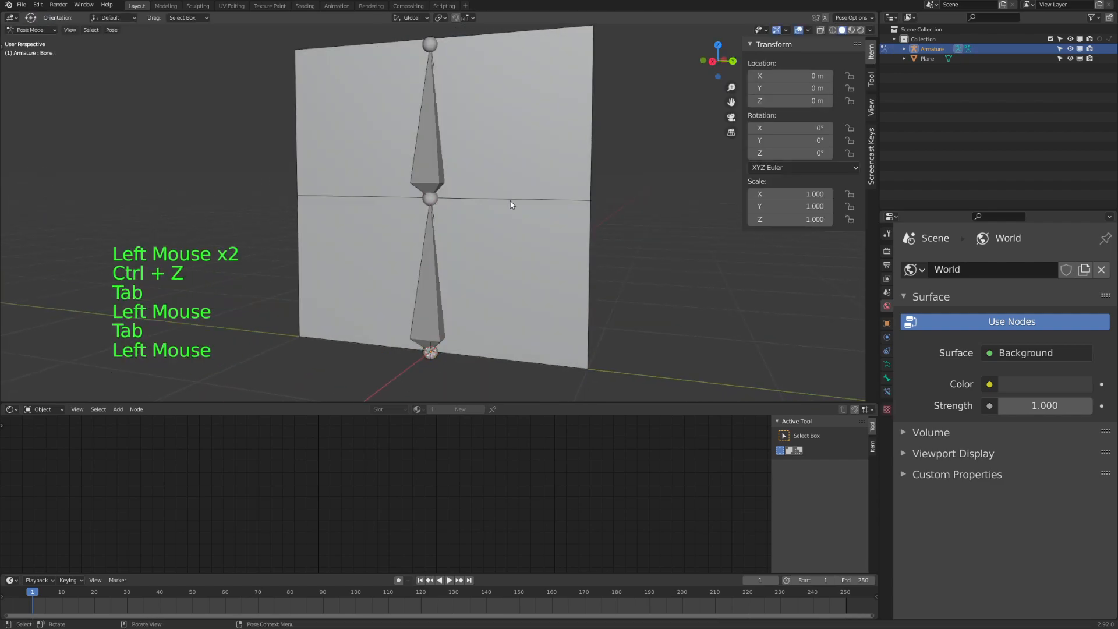
key("ctrl+Tab")
left_click(530, 235)
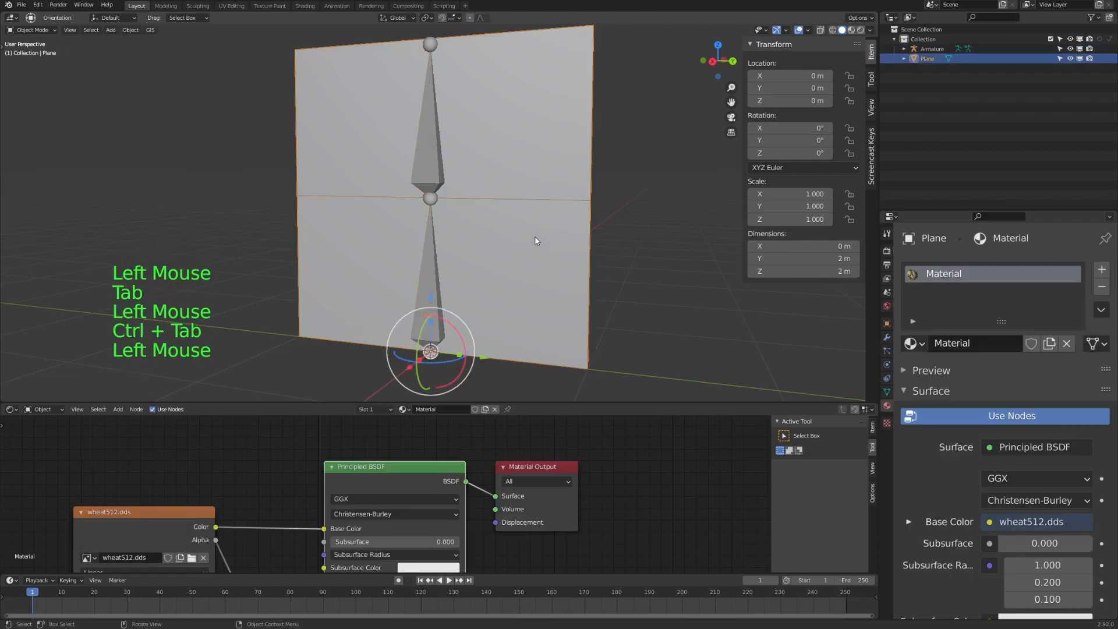
middle_click_drag(537, 234, 519, 272)
left_click(597, 223)
left_click(597, 223)
left_click(497, 232)
middle_click_drag(497, 232, 453, 234)
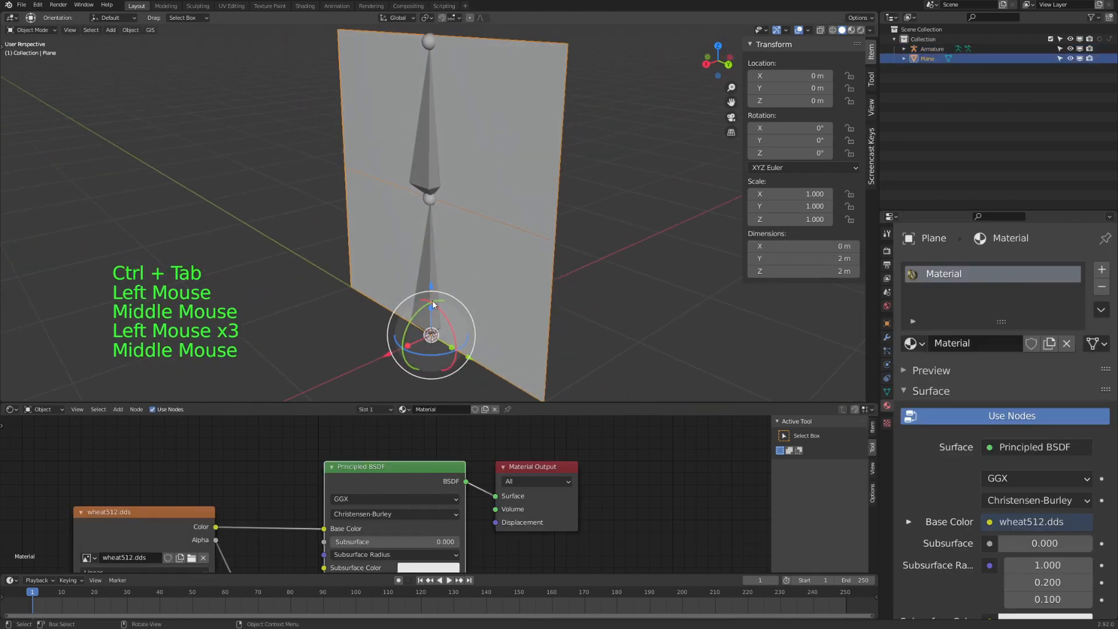
Try rotating the plane several times and undo each rotation.
mouse_move(418, 314)
left_mouse_down()
mouse_move(408, 307)
mouse_move(418, 306)
left_mouse_up()
key("ctrl+z")
middle_click_drag(486, 312, 463, 312)
left_click_drag(447, 317, 446, 317)
key("ctrl+z")
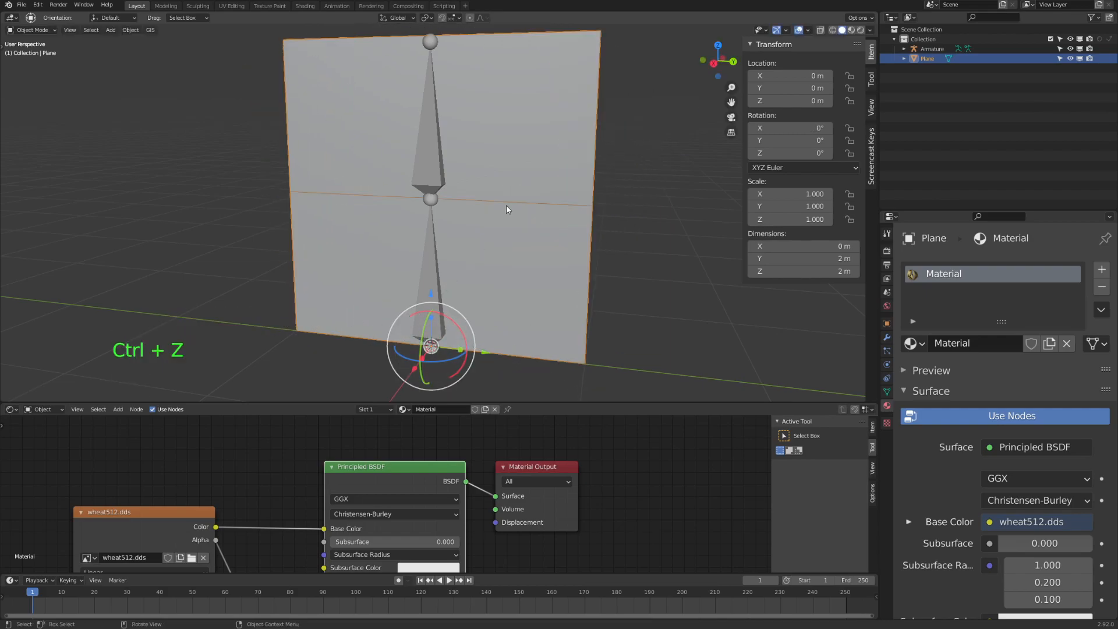
left_click_drag(450, 319, 452, 315)
key("ctrl+z")
In the armature's Edit Mode, move the middle joint straight down along Z, shortening the lower bone to about 0.115 m.
left_click(462, 238)
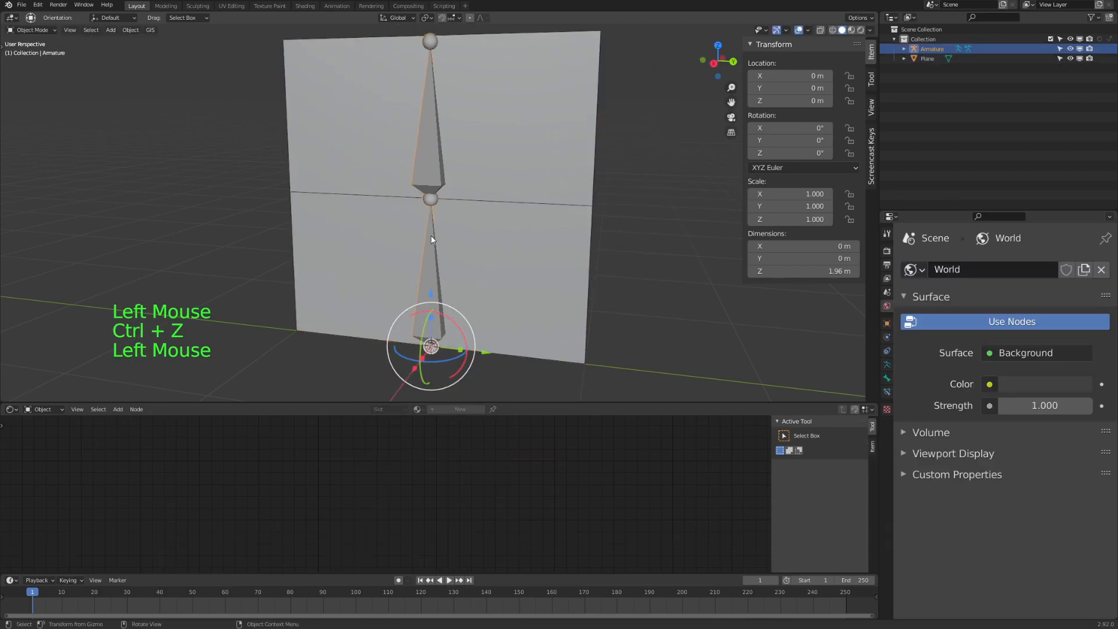
middle_click(462, 237)
key("ctrl+Tab")
key("ctrl+Tab")
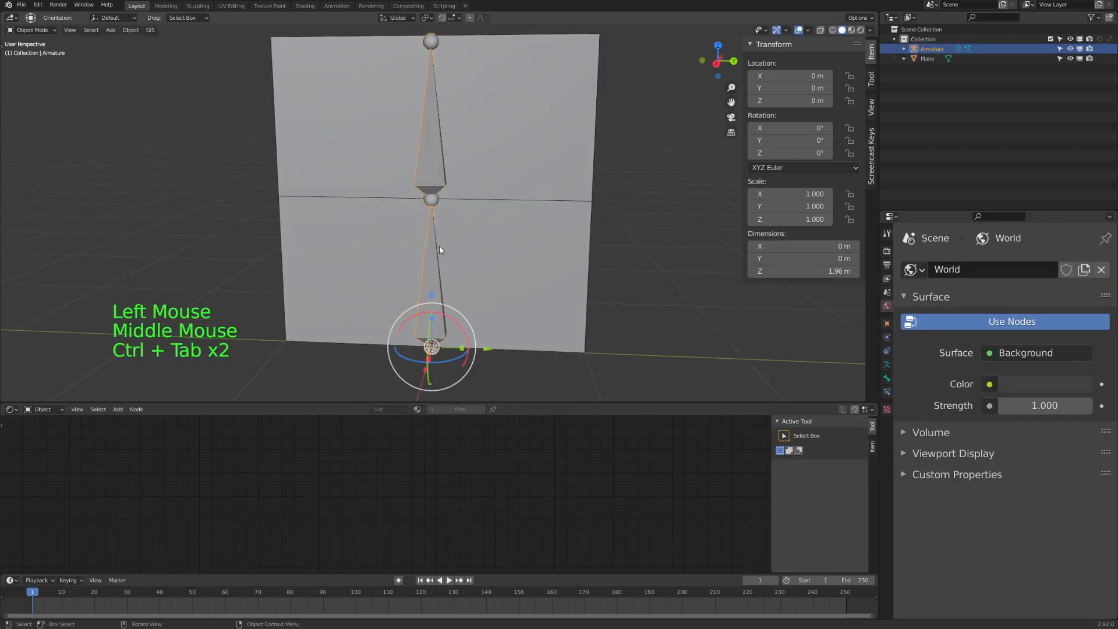
key("Tab")
left_click(432, 146)
left_click(431, 199)
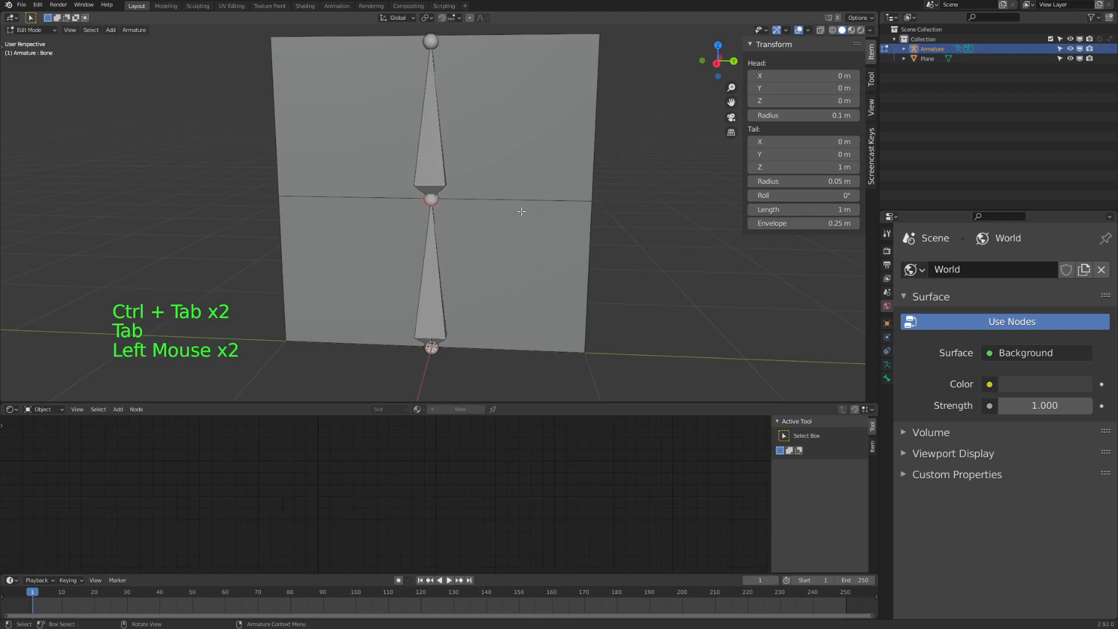
key("KP_3")
key("g")
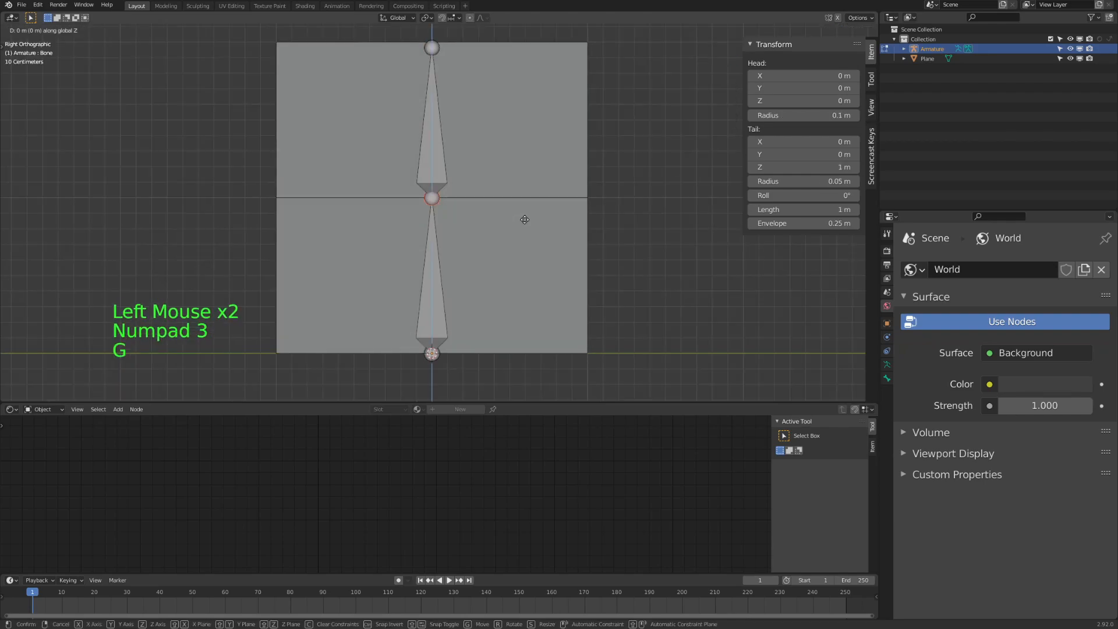
left_click(526, 357)
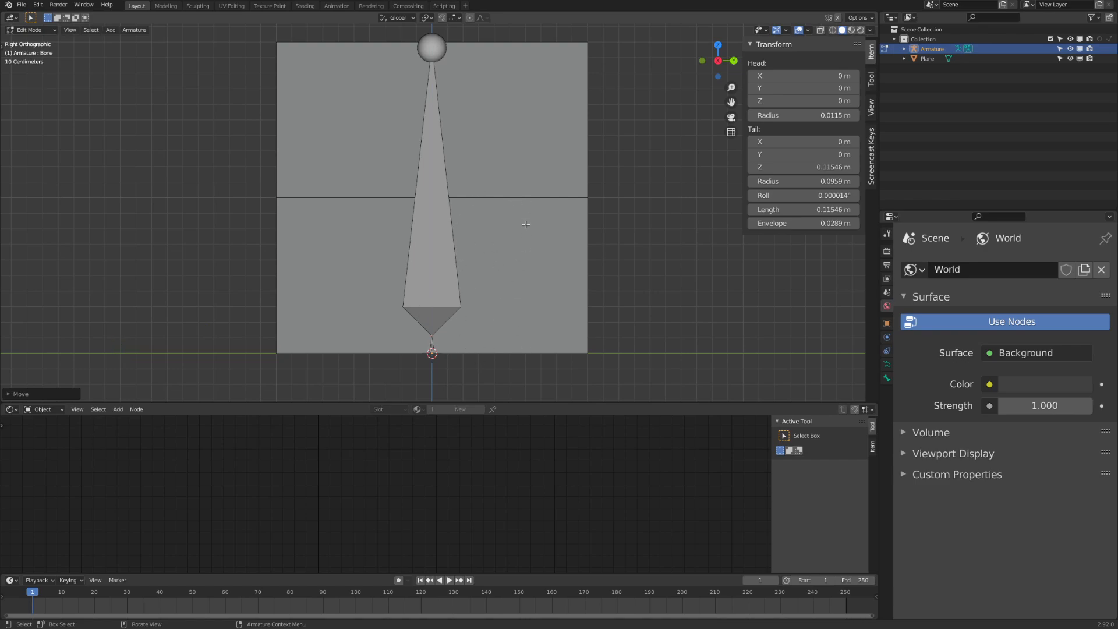
Move the upper bone's tip down along Z to about 0.994 m, near the plane's middle edge.
left_click(432, 49)
key("g")
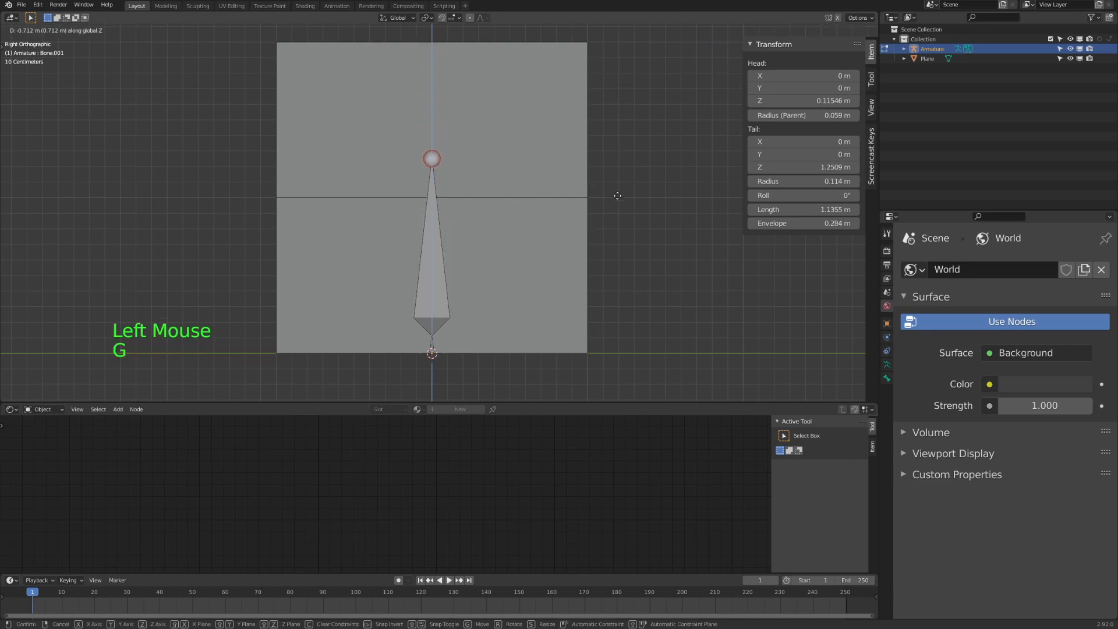
left_click(607, 235)
Extrude a third bone about 1 m long straight up along Z from the tip to the plane's top edge.
middle_click_drag(524, 150, 531, 228, "shift")
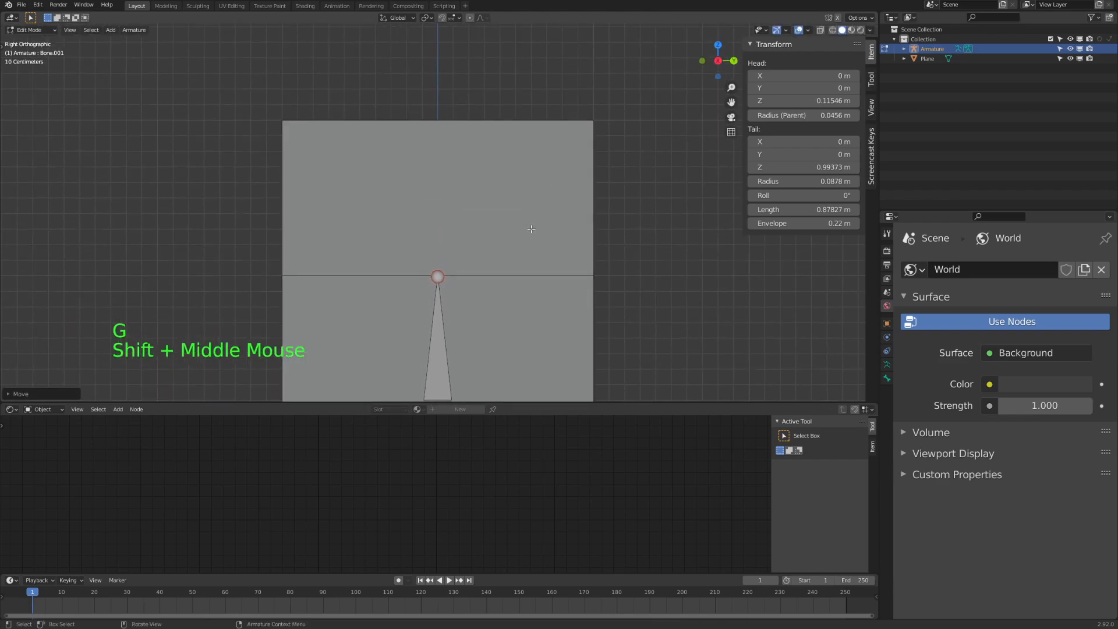
key("e")
key("g")
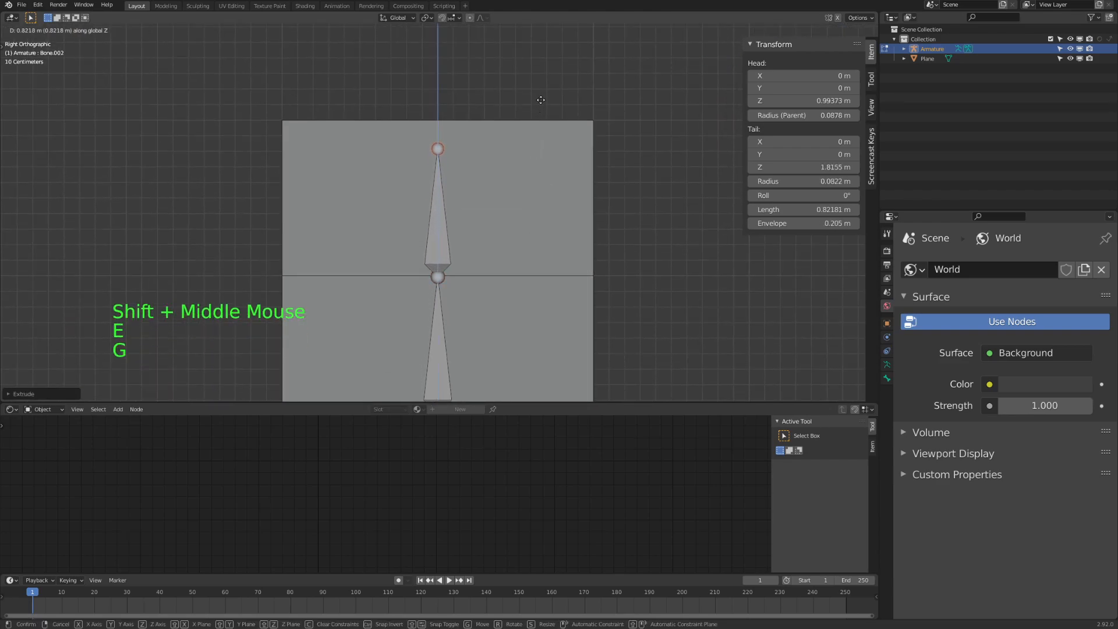
left_click(541, 77)
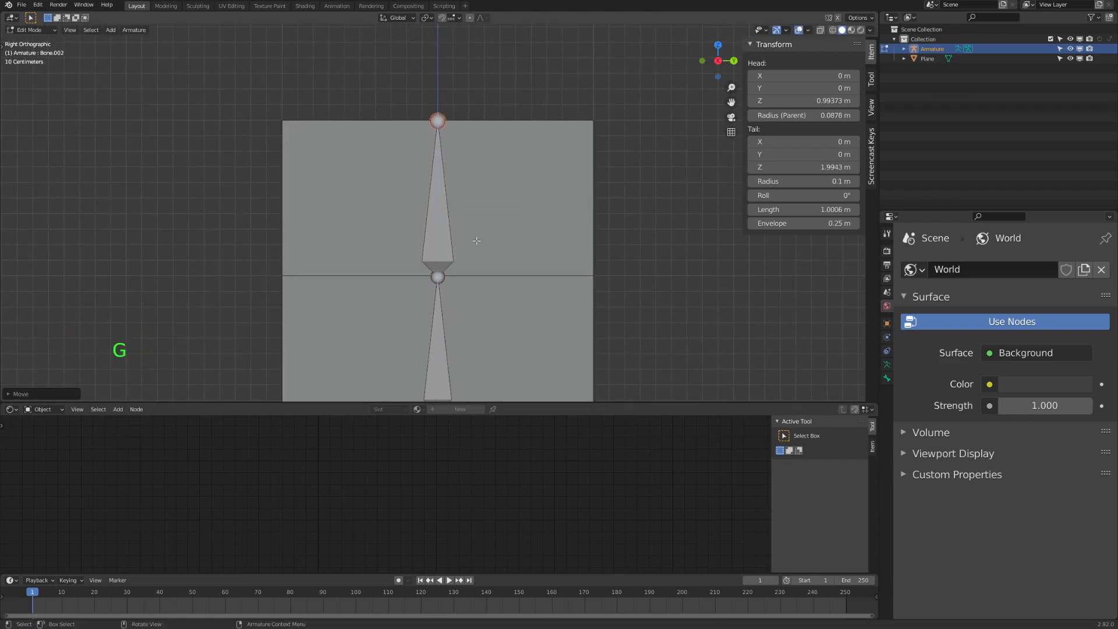
Examine the short root bone and the bone chain above it from several angles.
middle_click_drag(513, 154, 473, 272)
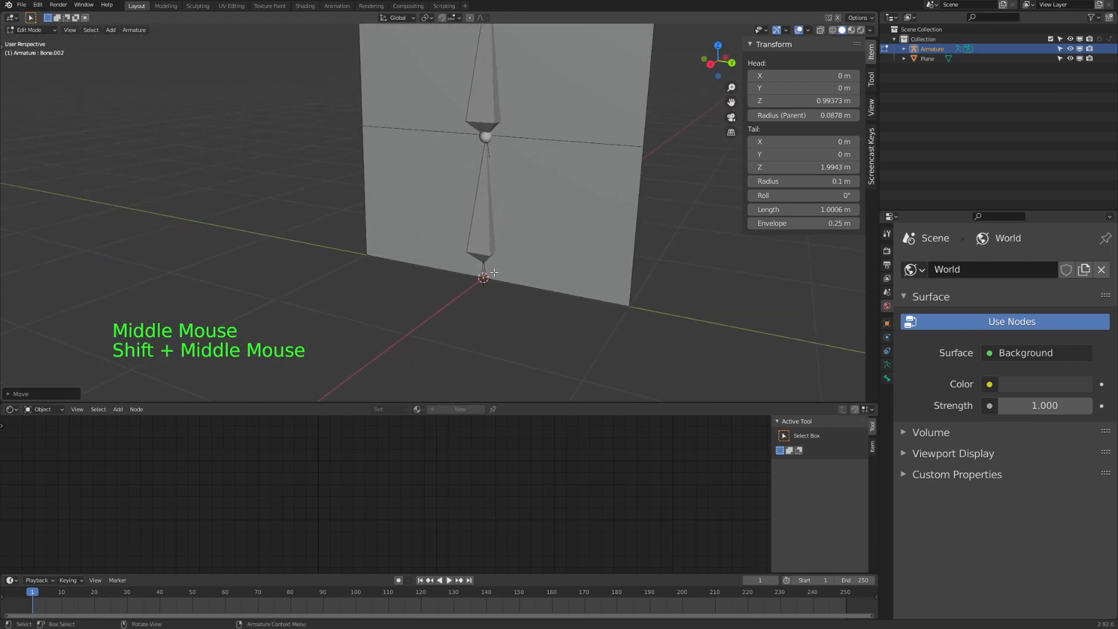
left_click(486, 276)
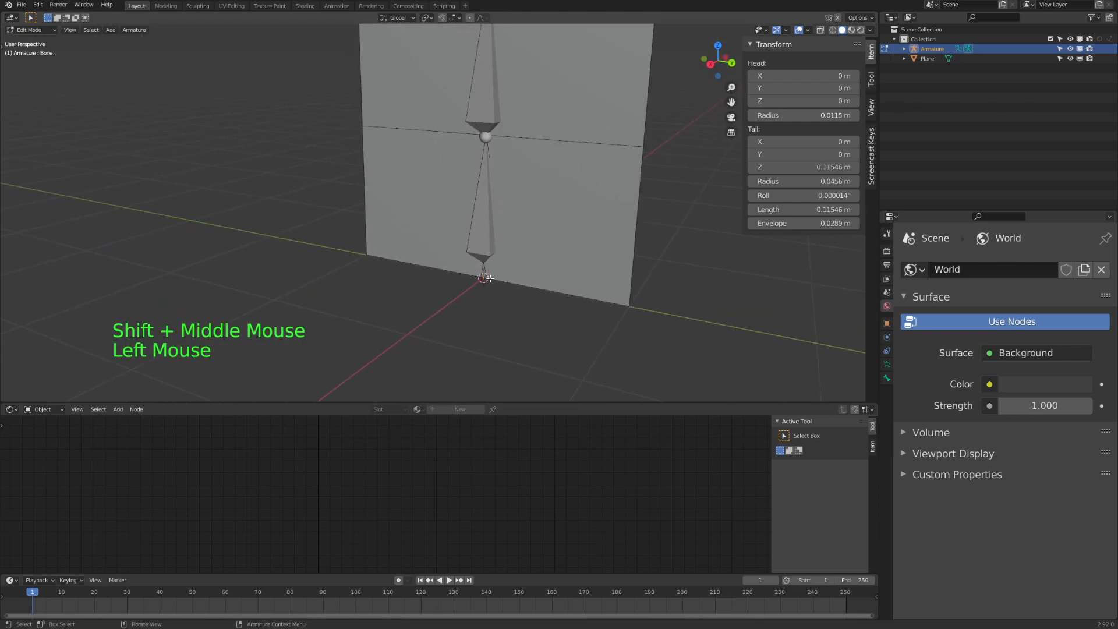
middle_click_drag(487, 278, 447, 247)
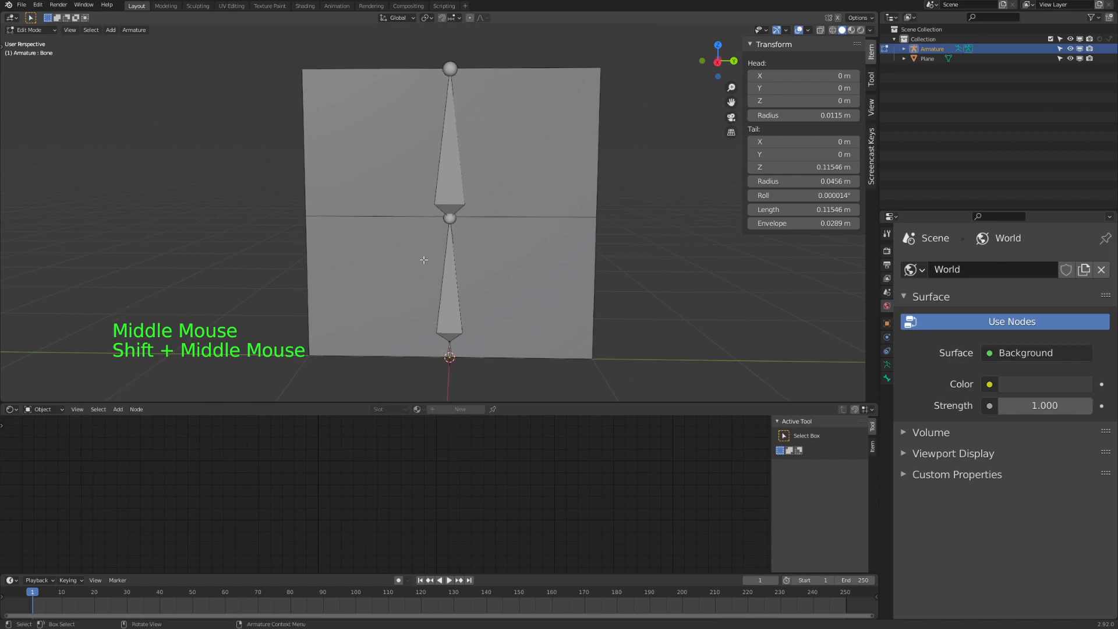
left_click(447, 348)
middle_click_drag(416, 185, 413, 139, "shift")
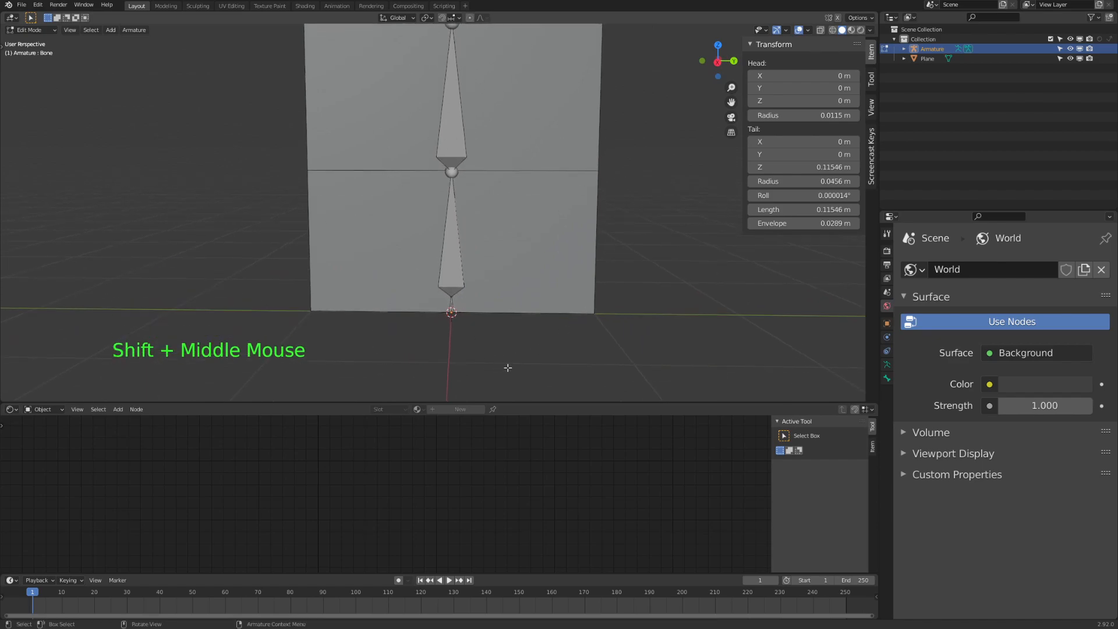
middle_click_drag(460, 318, 468, 291)
scroll(470, 288, "up", 2)
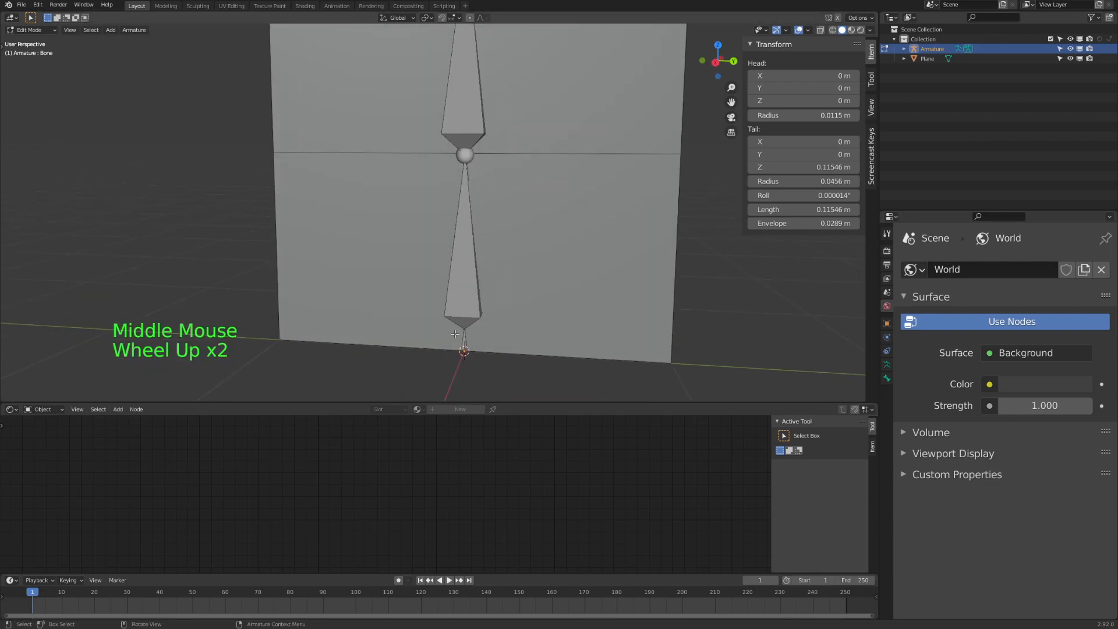
scroll(472, 286, "down", 2)
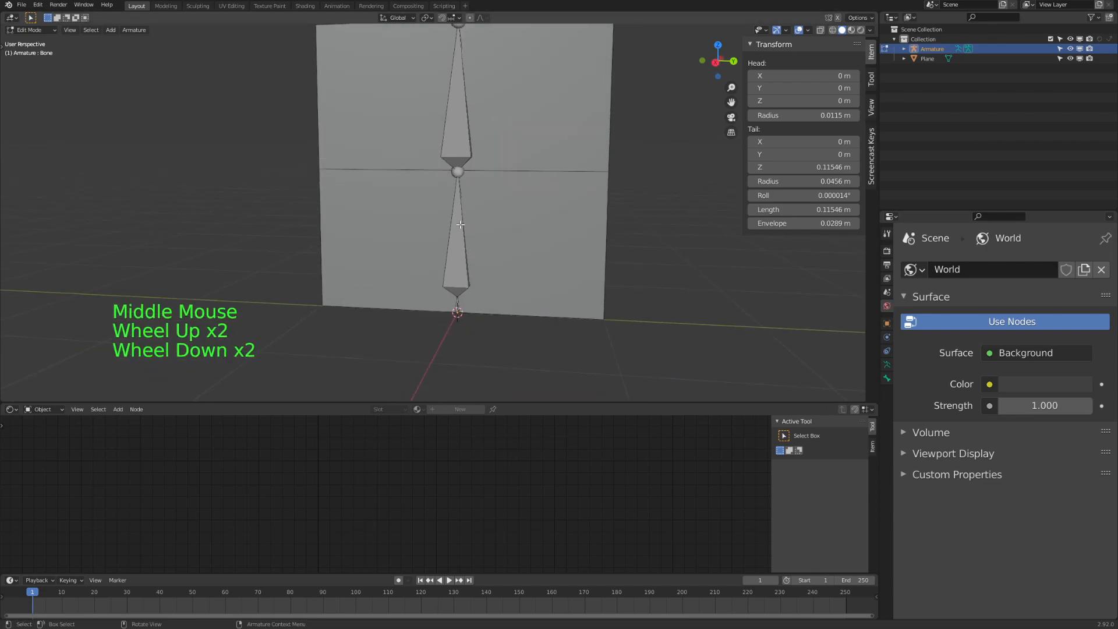
middle_click_drag(581, 177, 473, 205)
Leave Edit Mode and parent the plane to the armature with Automatic Weights.
key("Tab")
left_click(562, 156)
left_click(620, 223)
left_click(539, 198)
middle_click_drag(526, 173, 499, 178)
key("shift")
left_click(450, 137, "shift")
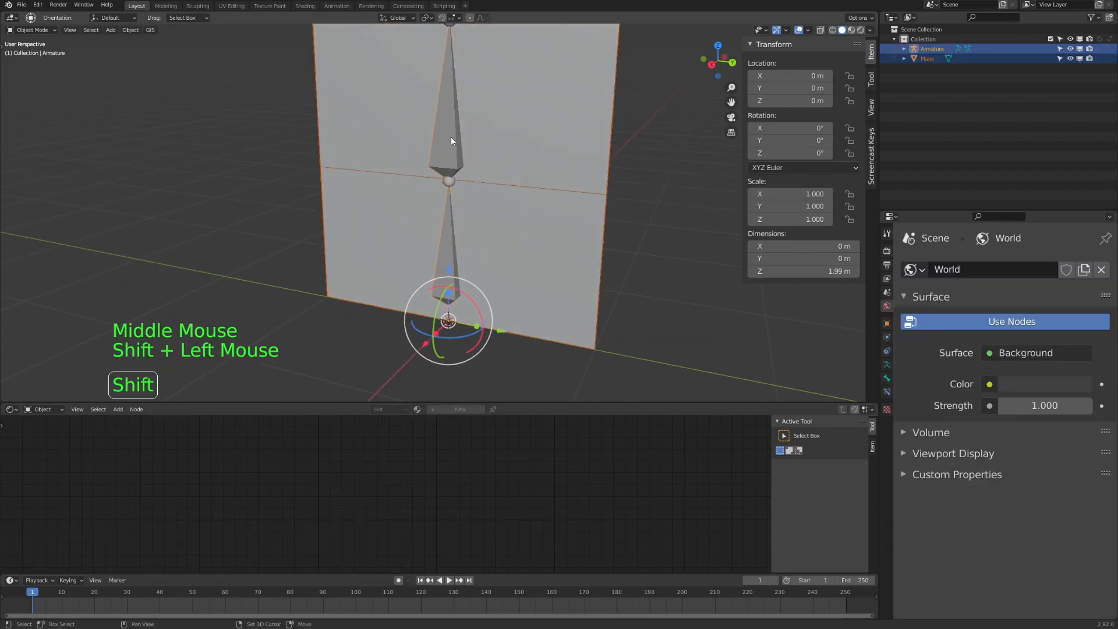
key("ctrl+p")
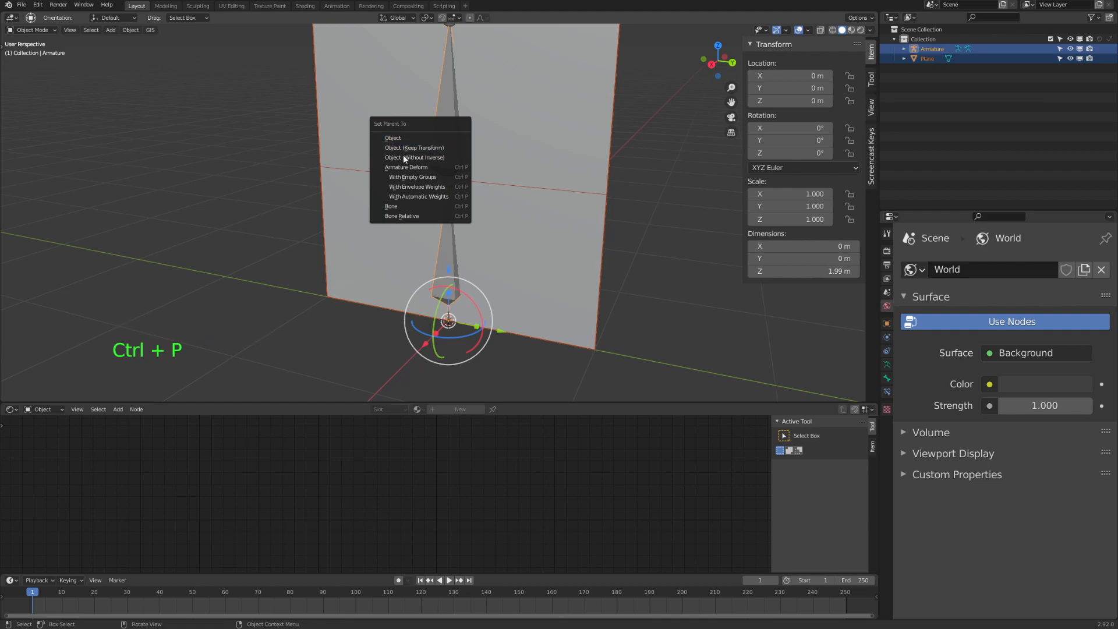
left_click(399, 195)
Select the plane and review its vertex groups and its Armature modifier.
middle_click_drag(578, 247, 582, 270)
left_click(644, 242)
left_click(560, 256)
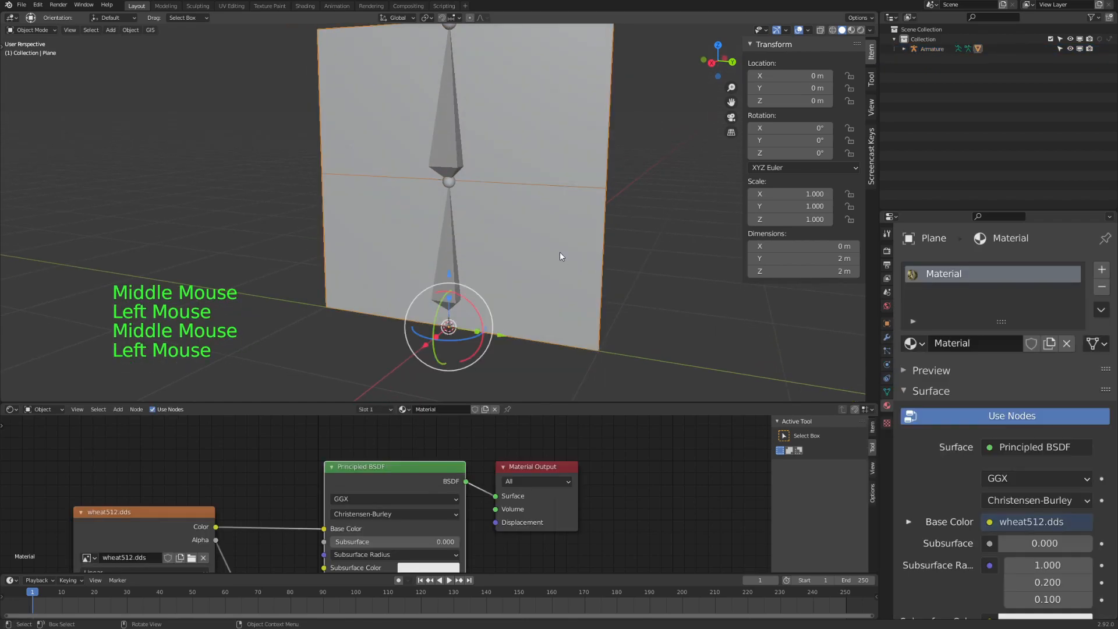
scroll(388, 296, "up", 1)
left_click(567, 243)
left_click(886, 391)
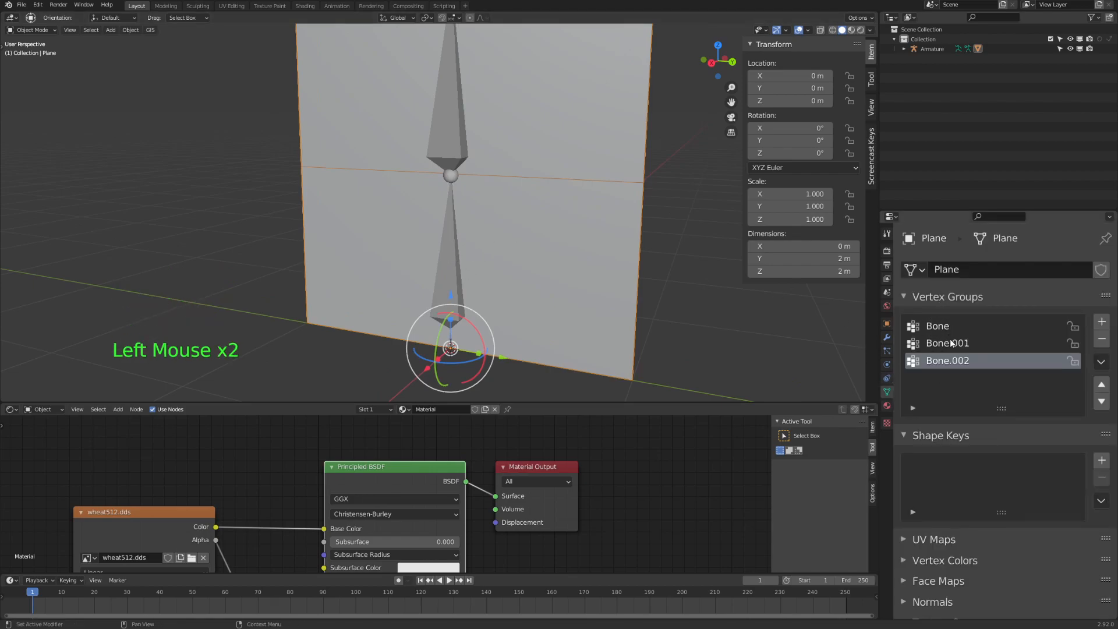
left_click(574, 187)
left_click(888, 340)
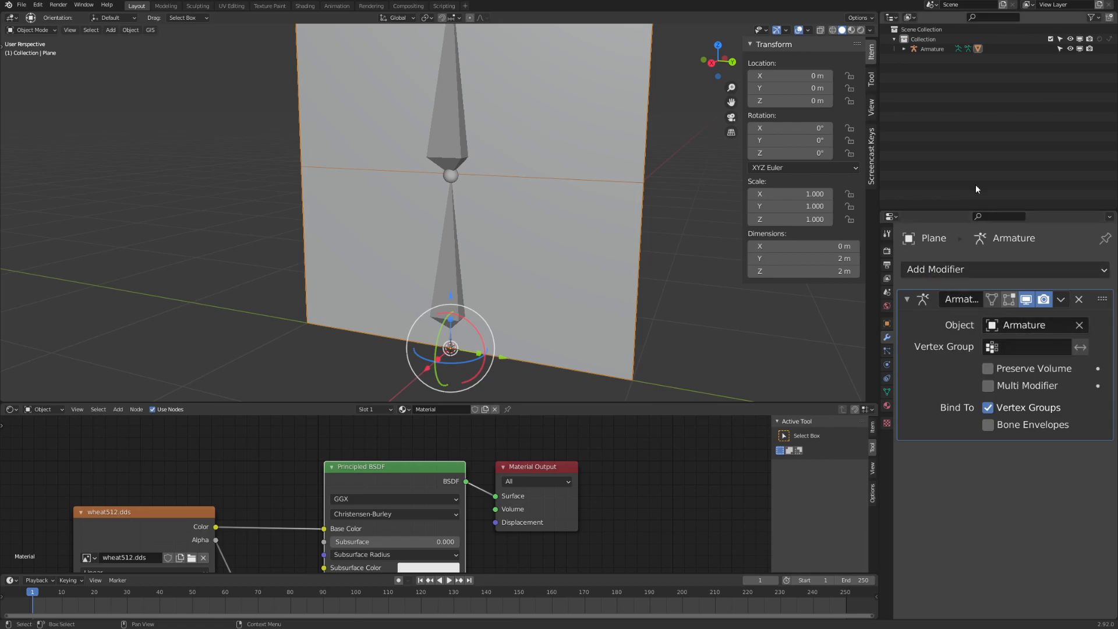
Rename the armature object as Wheat_Armature, and check on the plane that its Armature modifier targets it.
left_click(931, 50)
double_click(933, 50)
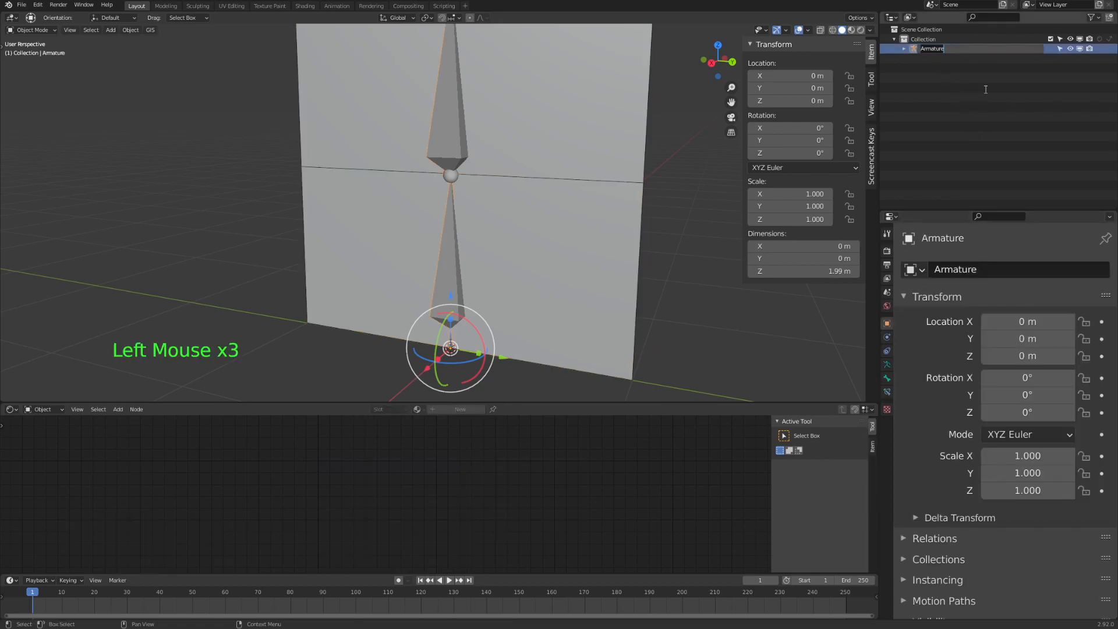
key("BackSpace")
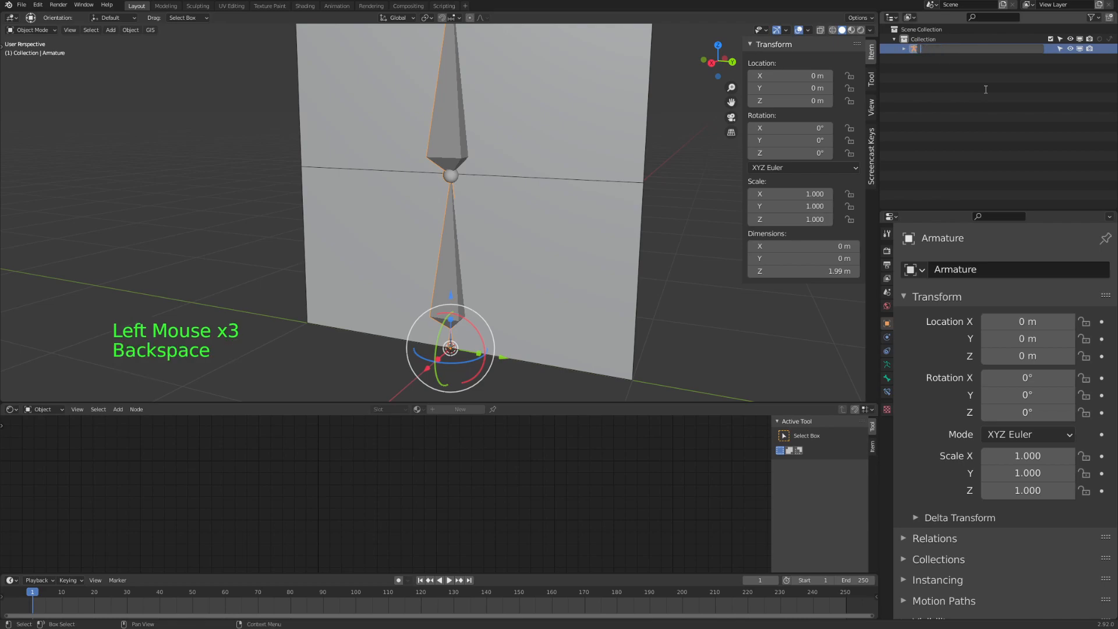
type("Wheat")
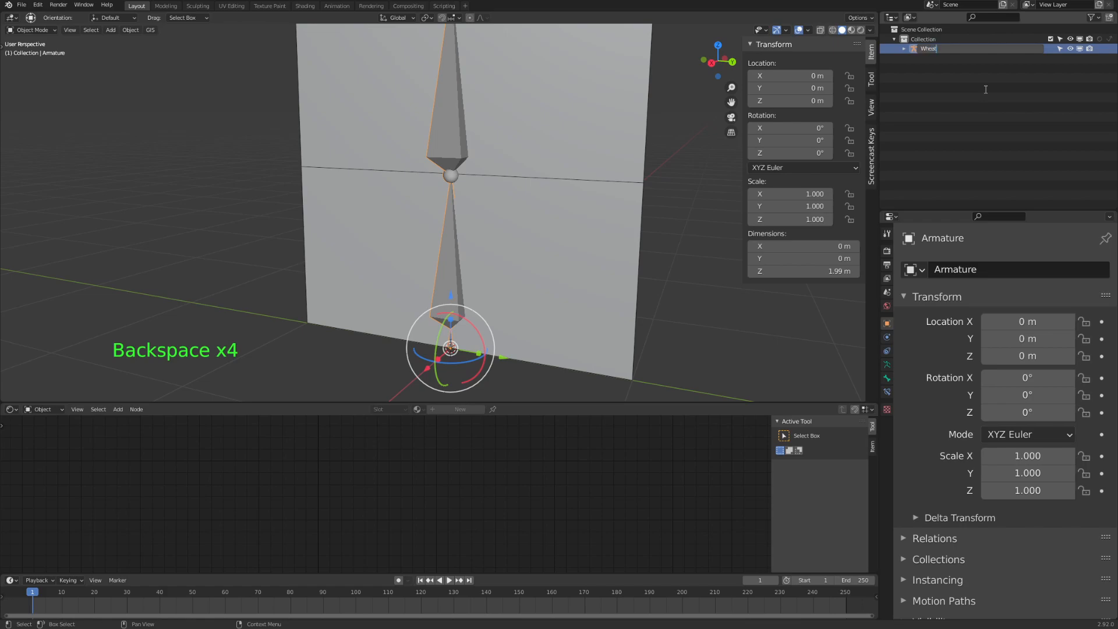
type("_Armature")
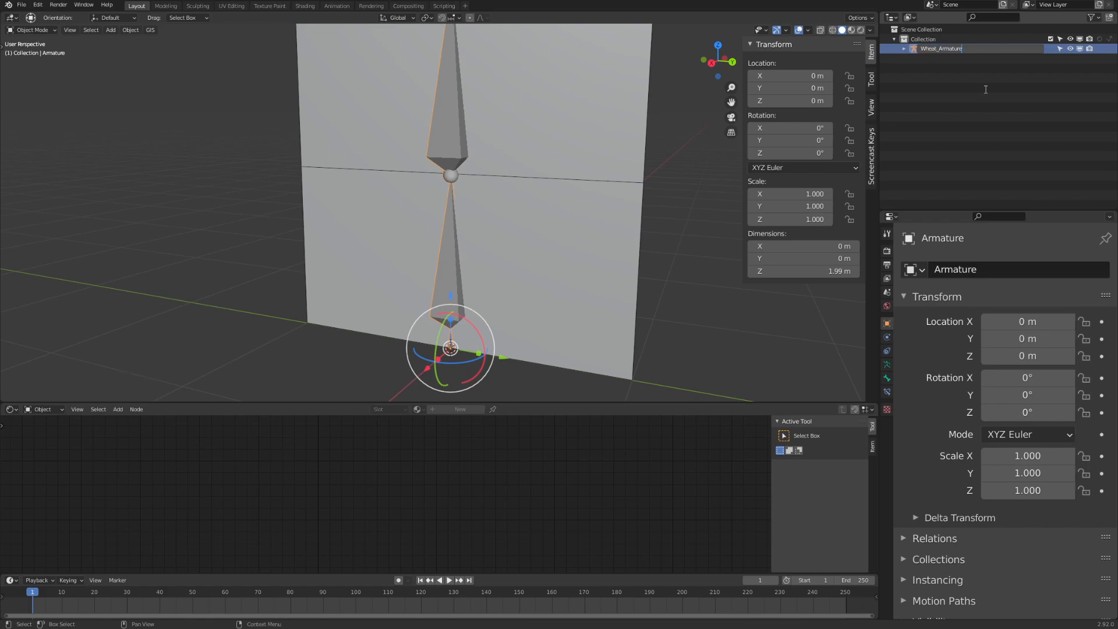
key("Return")
left_click(564, 201)
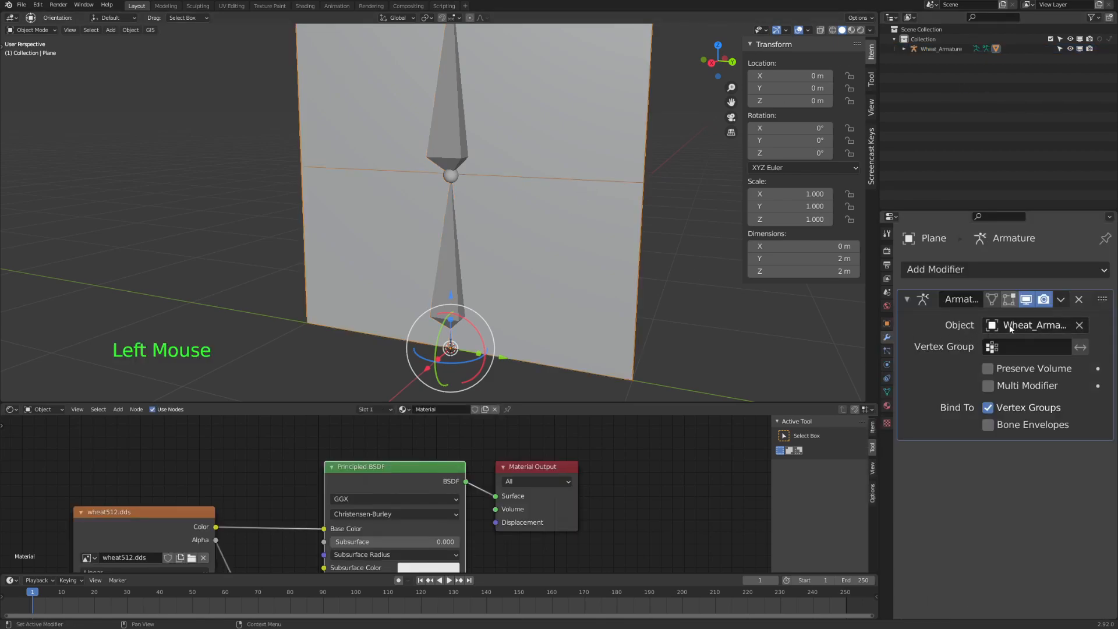
left_click(501, 232)
left_click(595, 146)
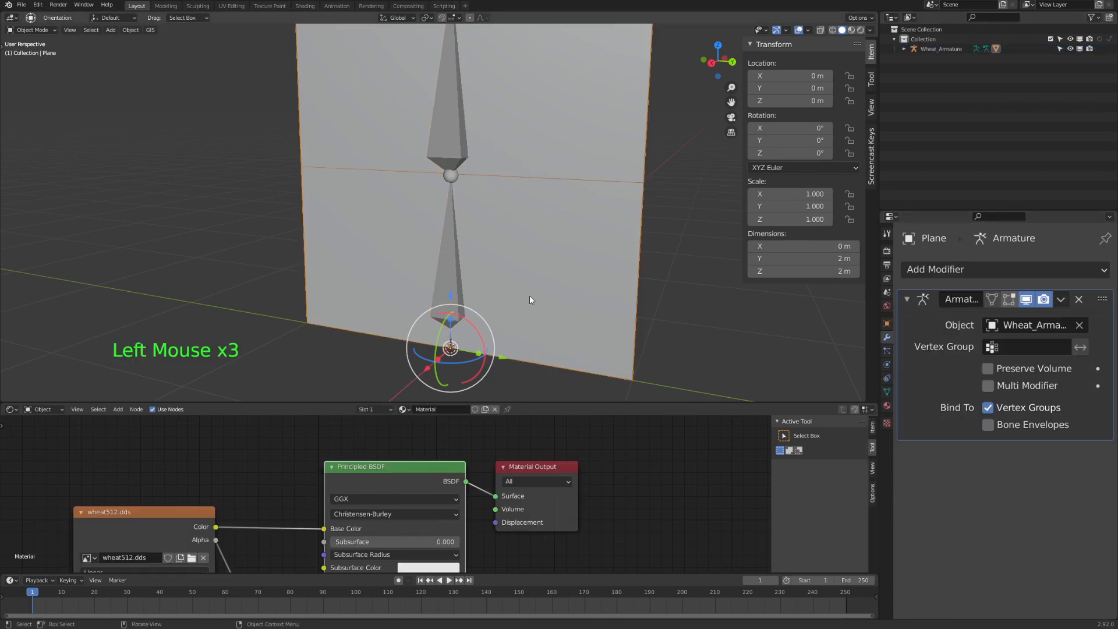
Switch the armature to Pose Mode, try rotating the top bone and undo the rotation.
middle_click_drag(524, 192, 446, 232)
left_click(444, 260)
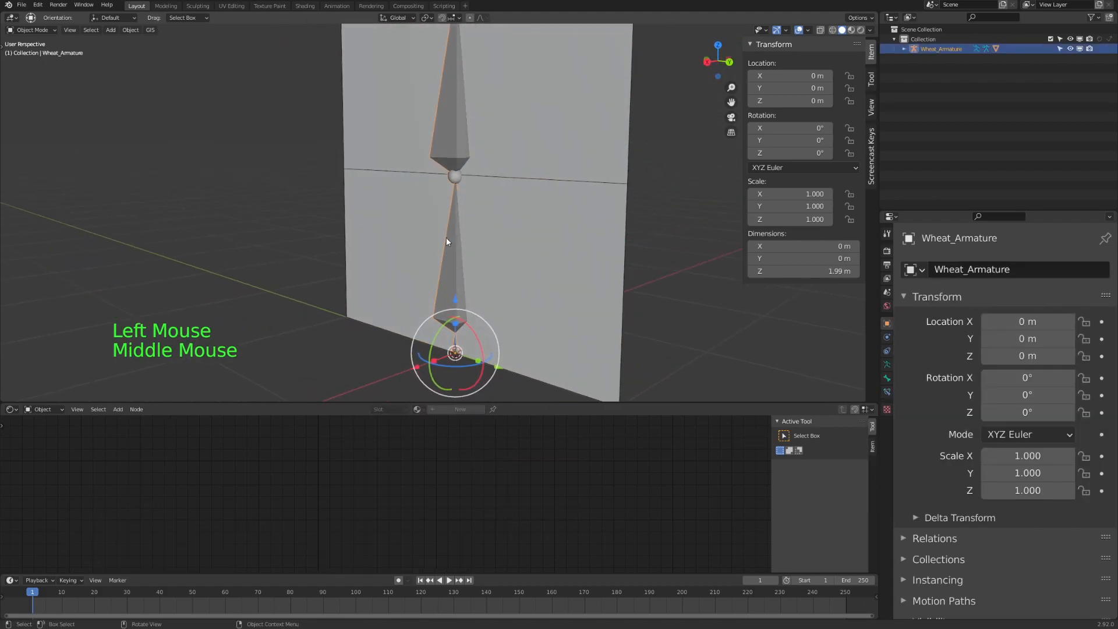
key("ctrl+Tab")
left_click(437, 133)
left_click_drag(453, 158, 456, 135)
key("ctrl+z")
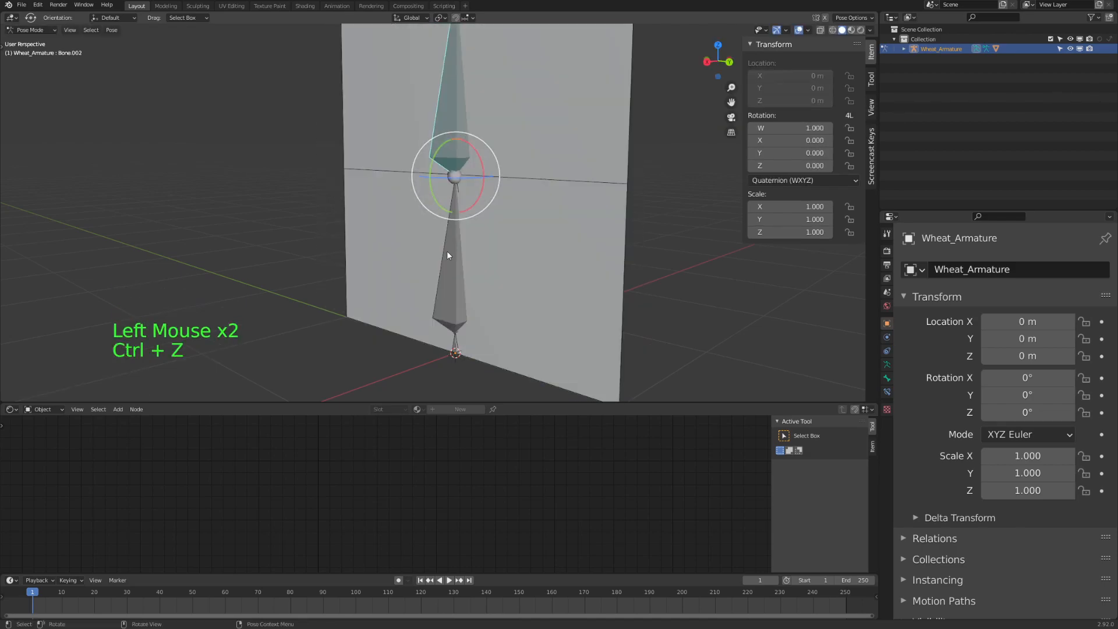
Test how the plane deforms by freely rotating the middle bone and the top bone, undoing each rotation.
left_click(446, 249)
double_click(434, 315)
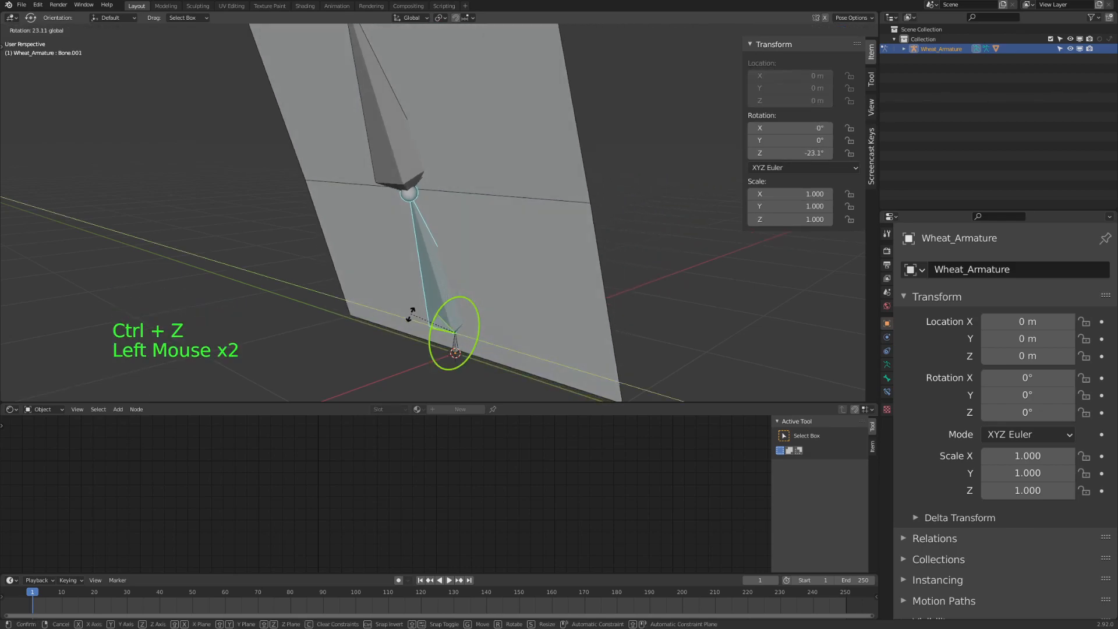
left_click_drag(423, 271, 344, 279)
key("ctrl+z")
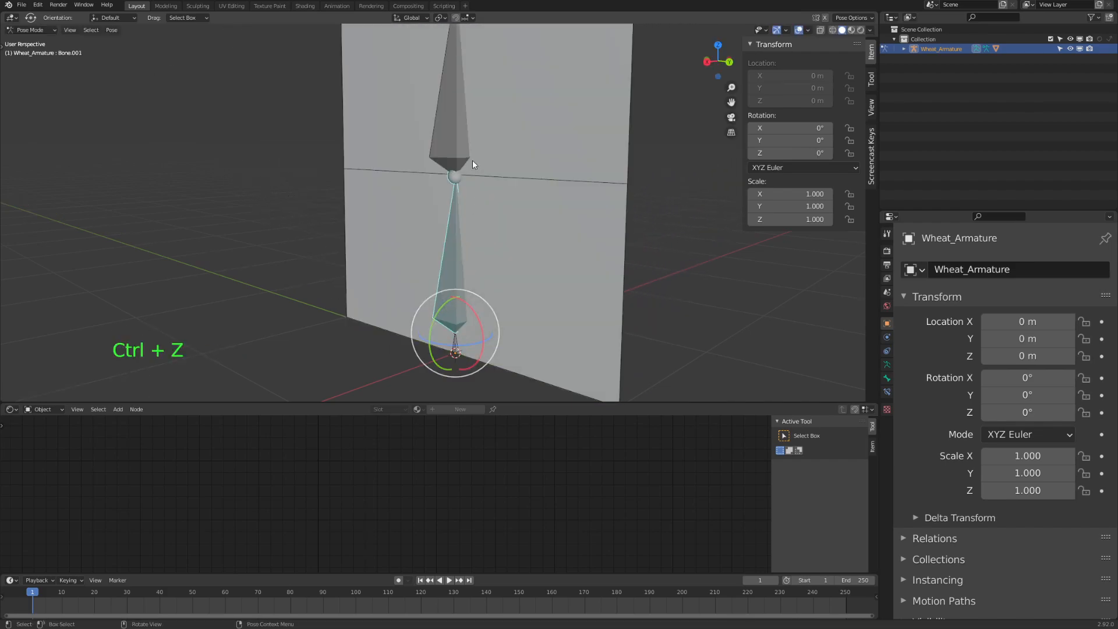
left_click(469, 142)
middle_click_drag(469, 141, 483, 213, "shift")
left_click_drag(483, 213, 529, 219)
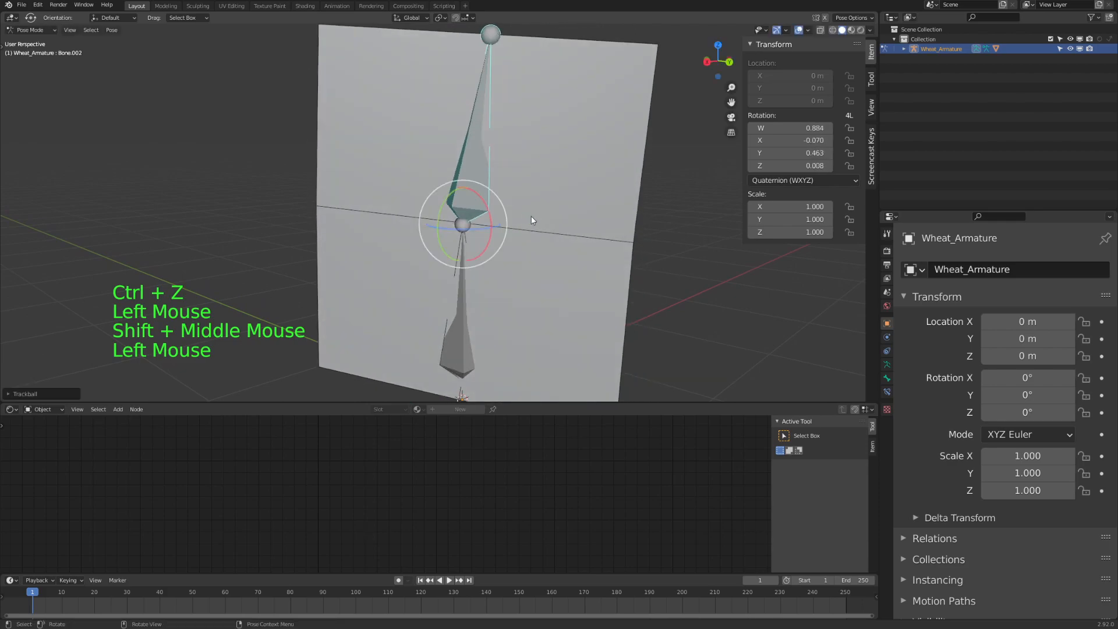
key("ctrl+z")
Take the armature out of Pose Mode and select the plane in Object Mode.
key("Tab")
left_click(524, 273)
key("Tab")
left_click(570, 271)
middle_click_drag(571, 271, 511, 215)
key("ctrl+Tab")
left_click(552, 238)
middle_click_drag(582, 286, 568, 236, "shift")
left_click(662, 218)
left_click(572, 187)
middle_click_drag(600, 113, 607, 163, "shift")
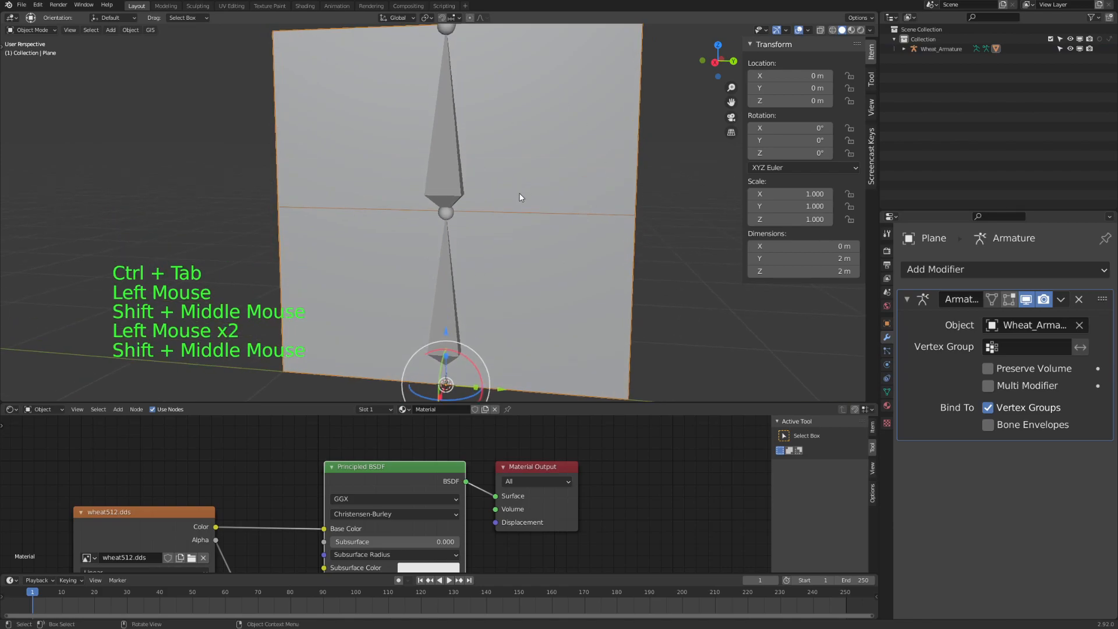
Switch the plane to Weight Paint mode and display its vertex groups, giving the 3D viewport more height.
key("ctrl+Tab")
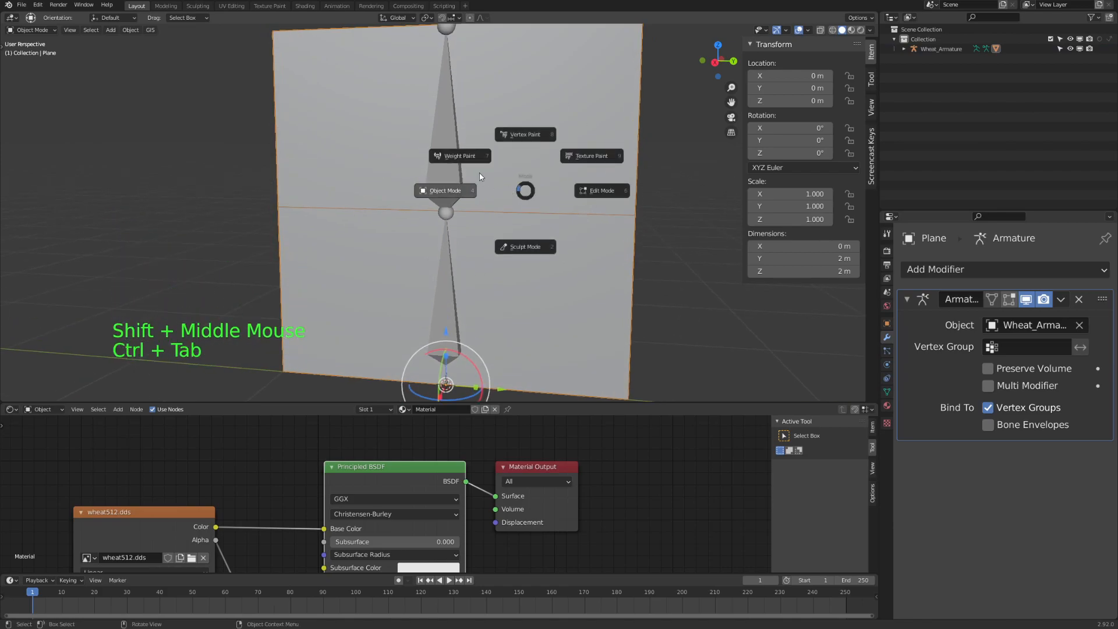
left_click(458, 155)
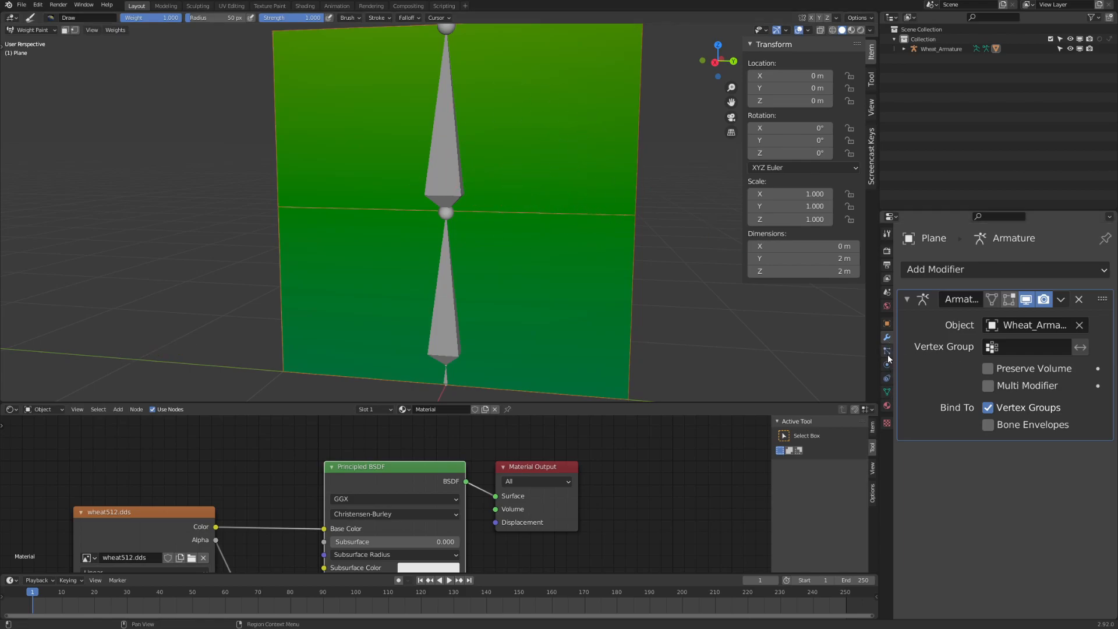
left_click(887, 395)
middle_click_drag(544, 257, 462, 230, "shift")
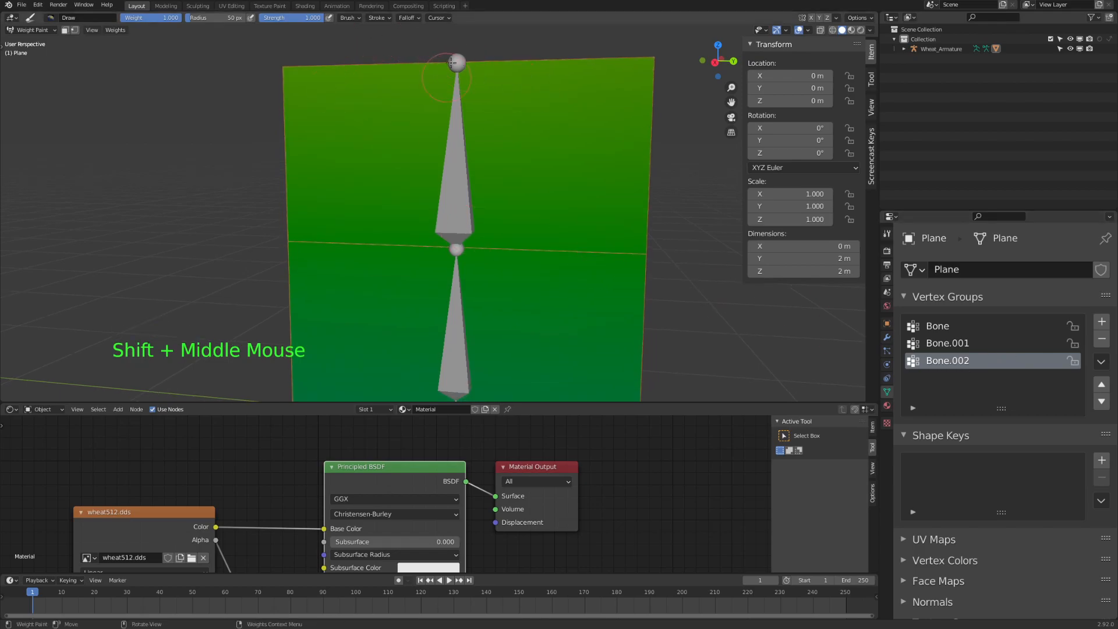
middle_click_drag(536, 218, 512, 185, "shift")
middle_click_drag(512, 186, 512, 190, "ctrl")
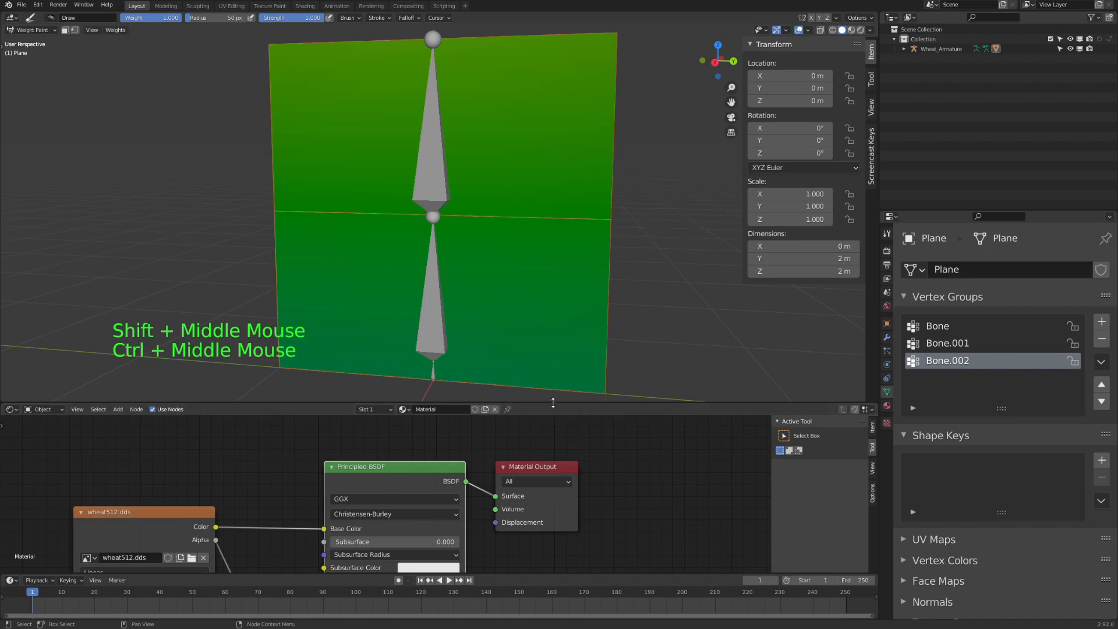
left_click_drag(540, 403, 540, 446)
Set the Draw brush's weight to 0 and its falloff curve to the flat, constant preset.
mouse_move(160, 20)
left_mouse_down()
mouse_move(120, 20)
mouse_move(174, 21)
left_mouse_up()
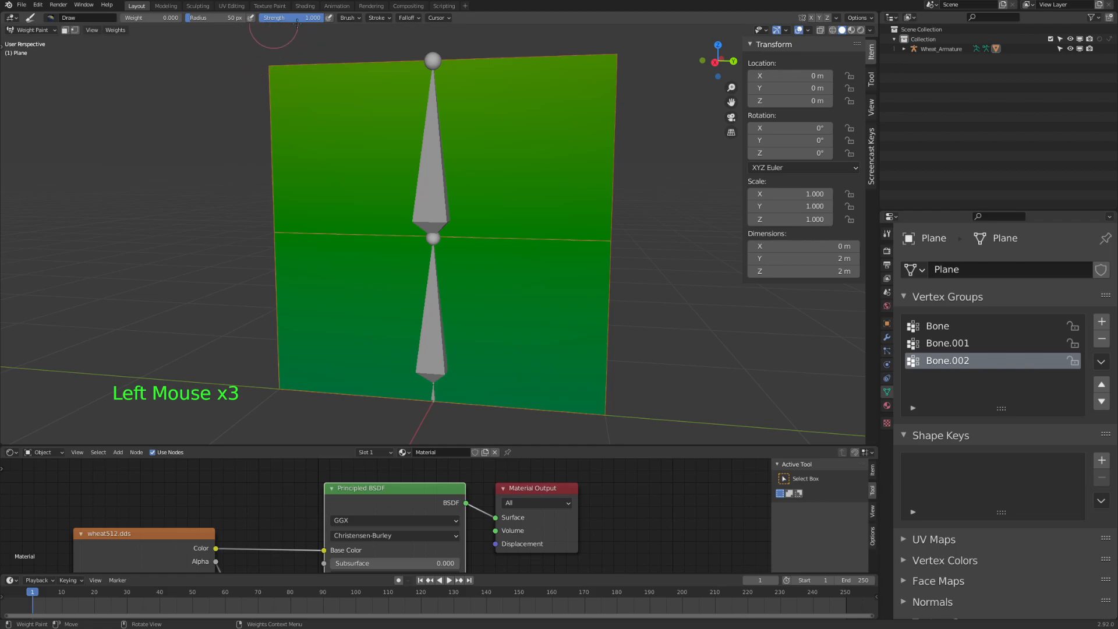
left_click(407, 18)
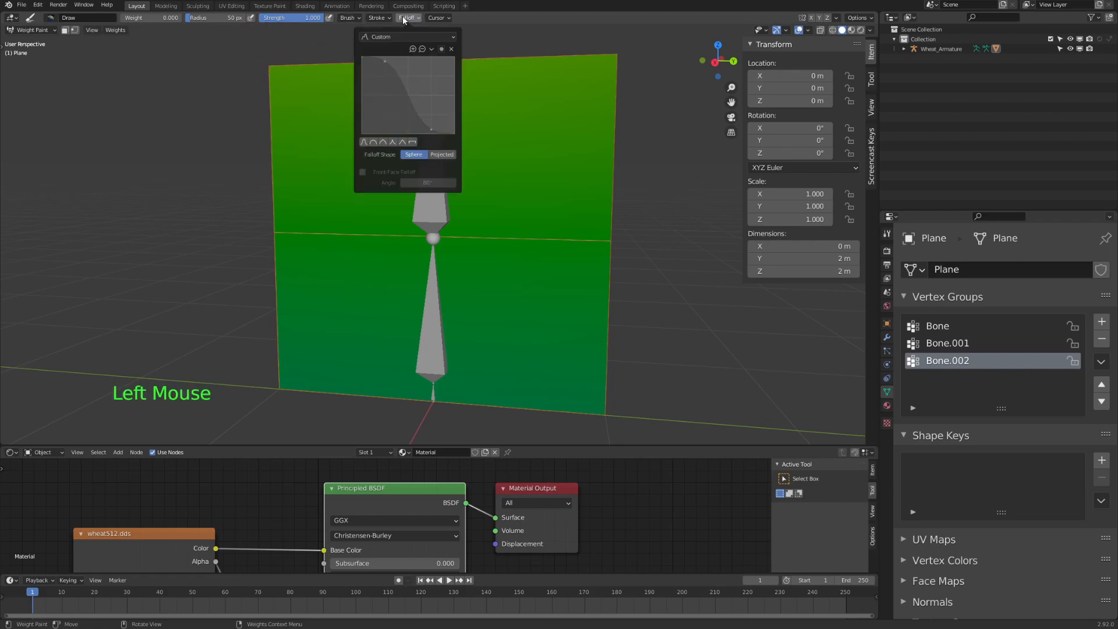
left_click(413, 143)
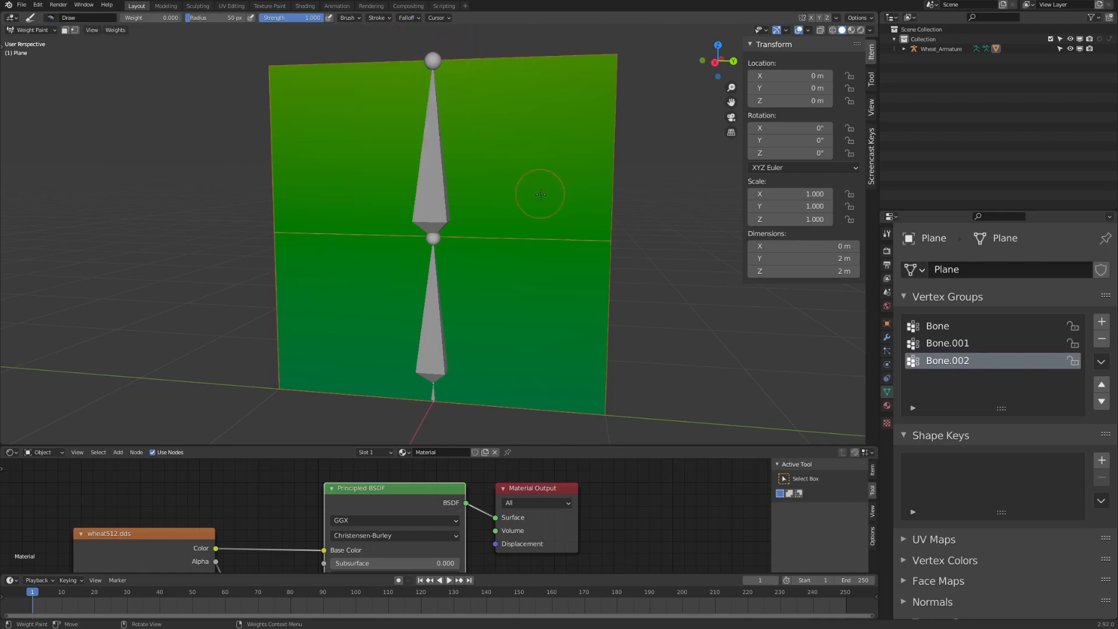
Paint zero weight for Bone.002 on the plane's bottom corners and along its middle edge.
left_click_drag(628, 354, 598, 412)
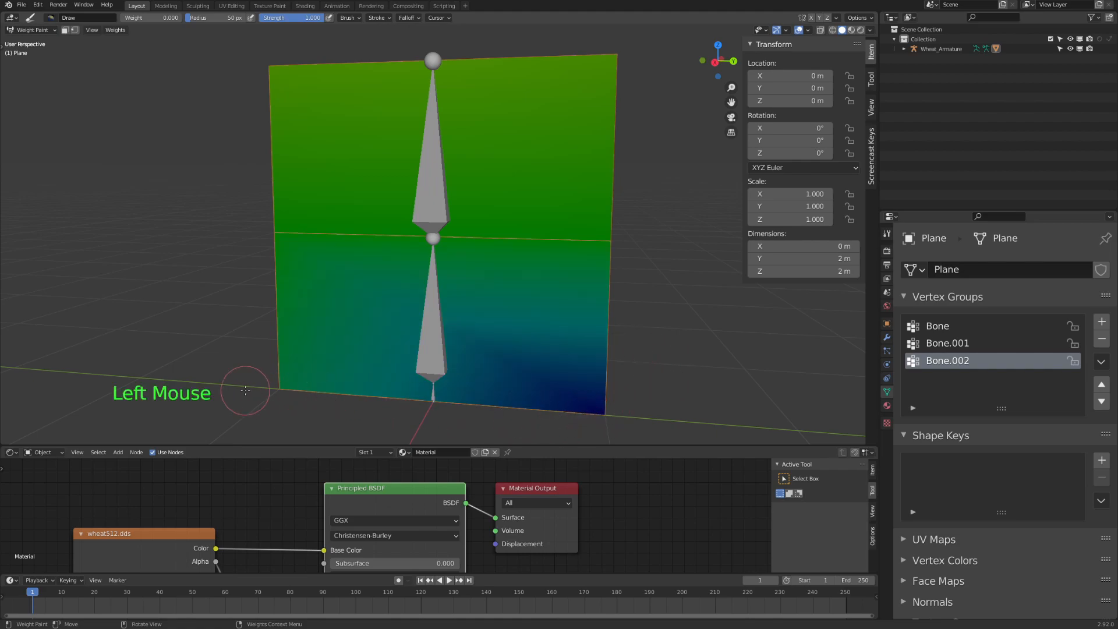
left_click_drag(259, 393, 282, 376)
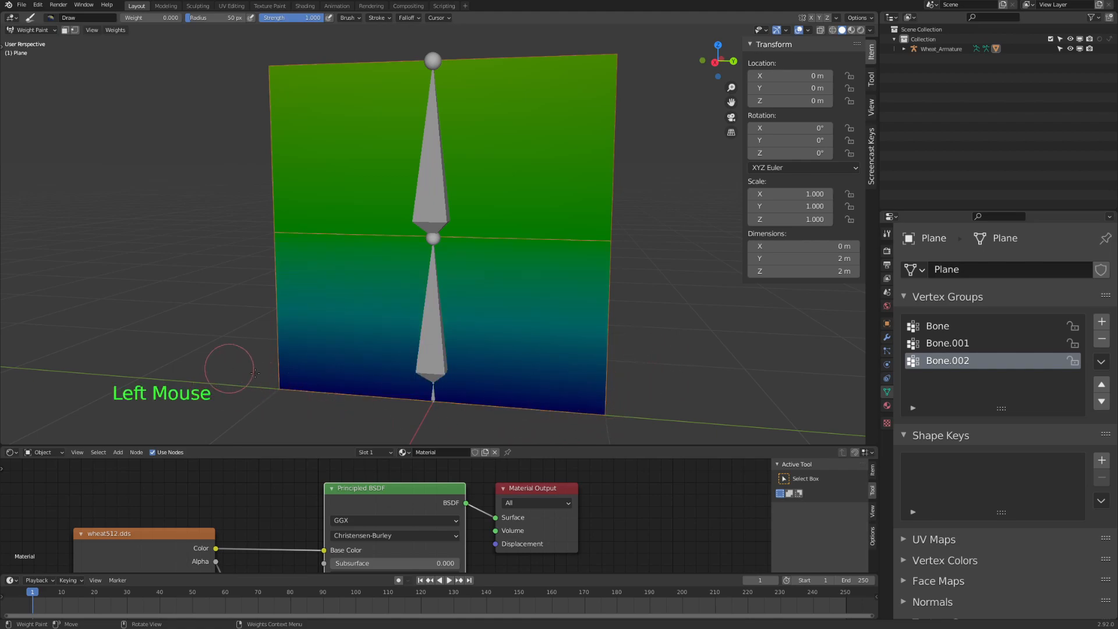
left_click_drag(621, 233, 228, 237)
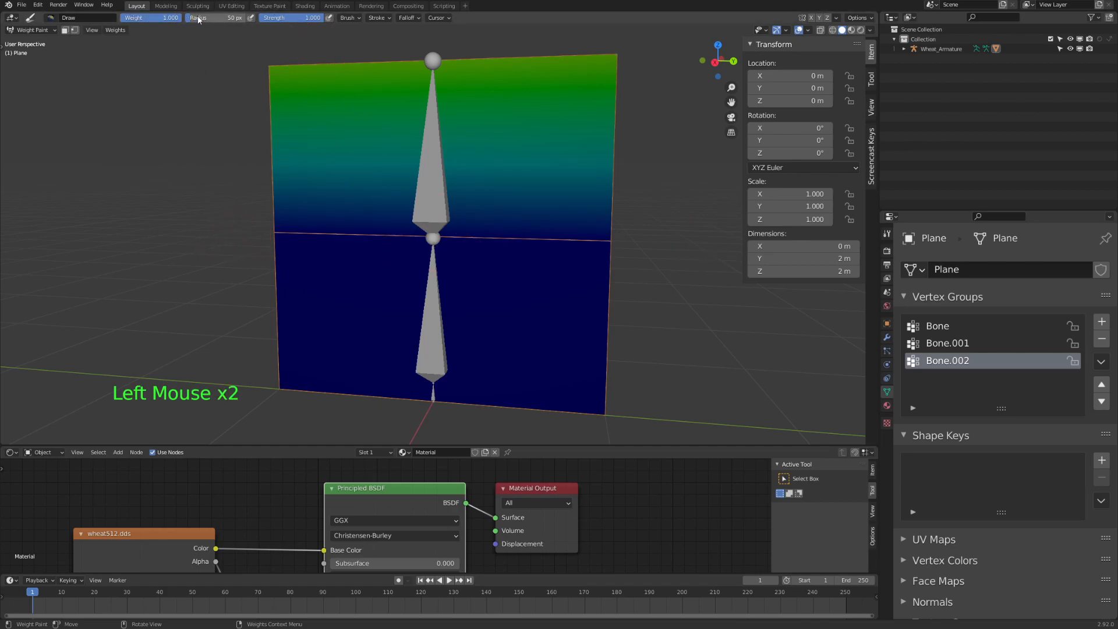
Paint Bone.002 along the plane's top edge with a brush weight of 1 and inspect the gradient.
left_click_drag(608, 59, 199, 70)
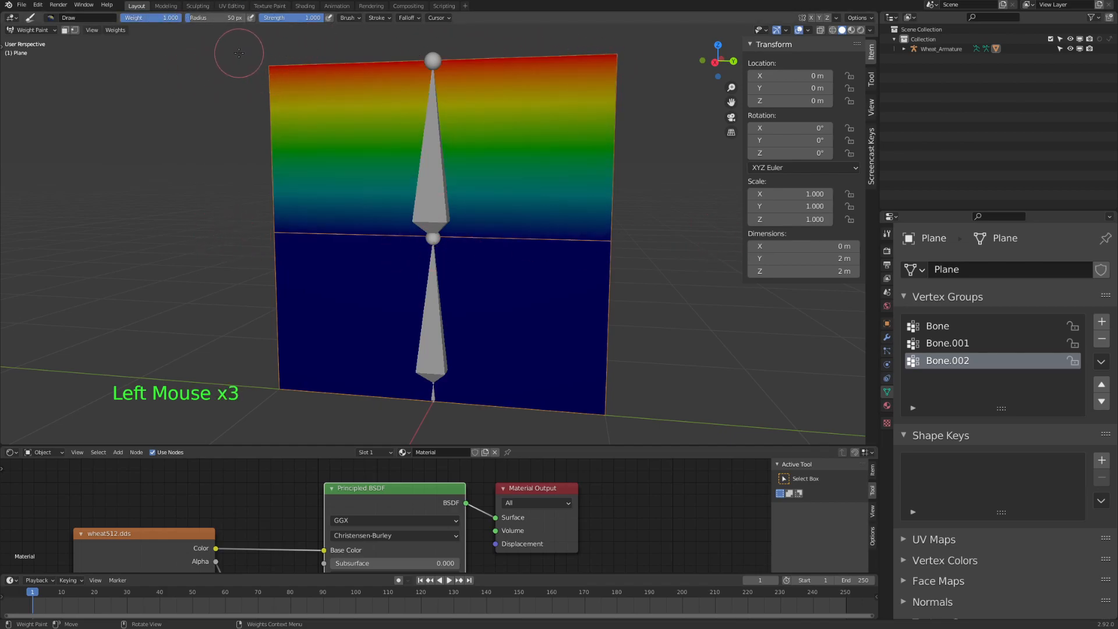
middle_click_drag(471, 137, 455, 57)
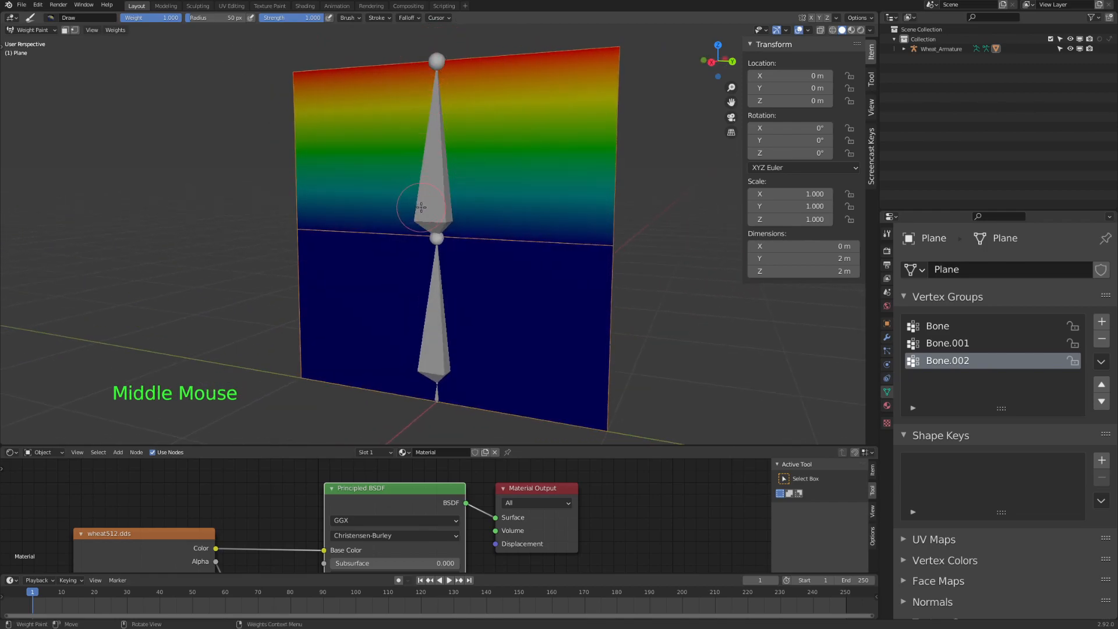
middle_click_drag(429, 116, 495, 61)
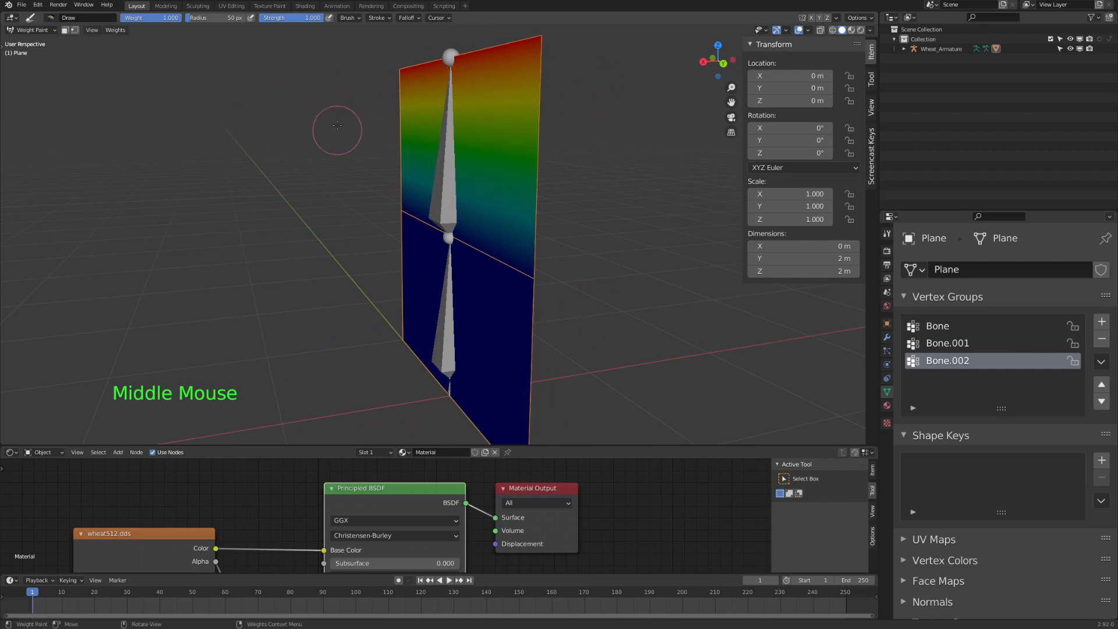
middle_click_drag(414, 86, 361, 117)
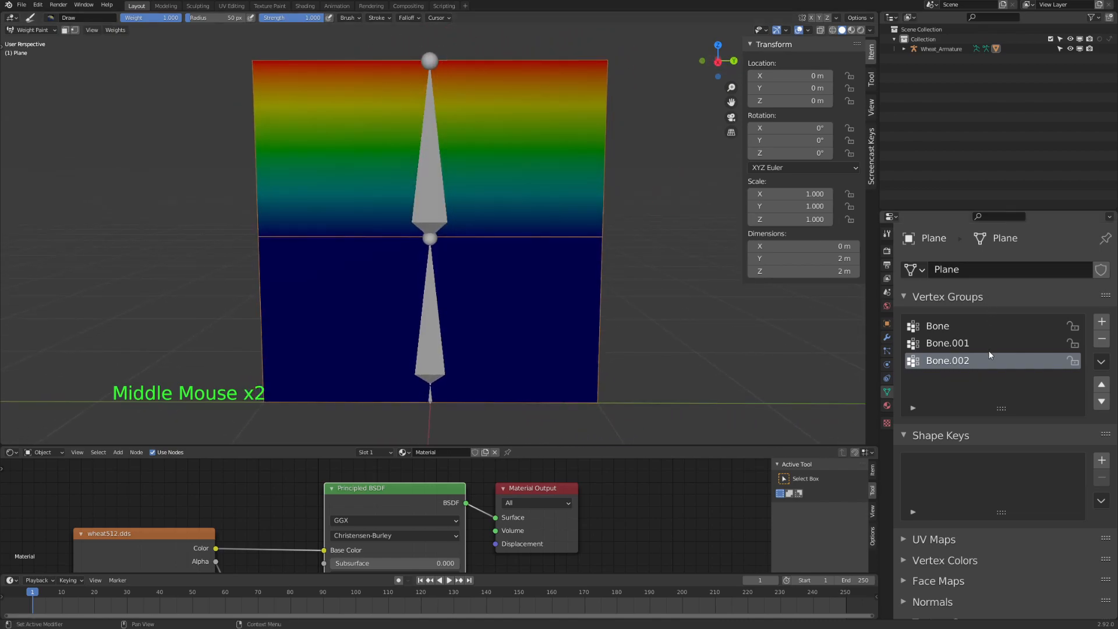
Make the Bone.001 vertex group active and paint weight 1 along the plane's middle edge.
left_click(972, 344)
middle_click_drag(402, 384, 399, 301, "shift")
scroll(399, 301, "up", 2)
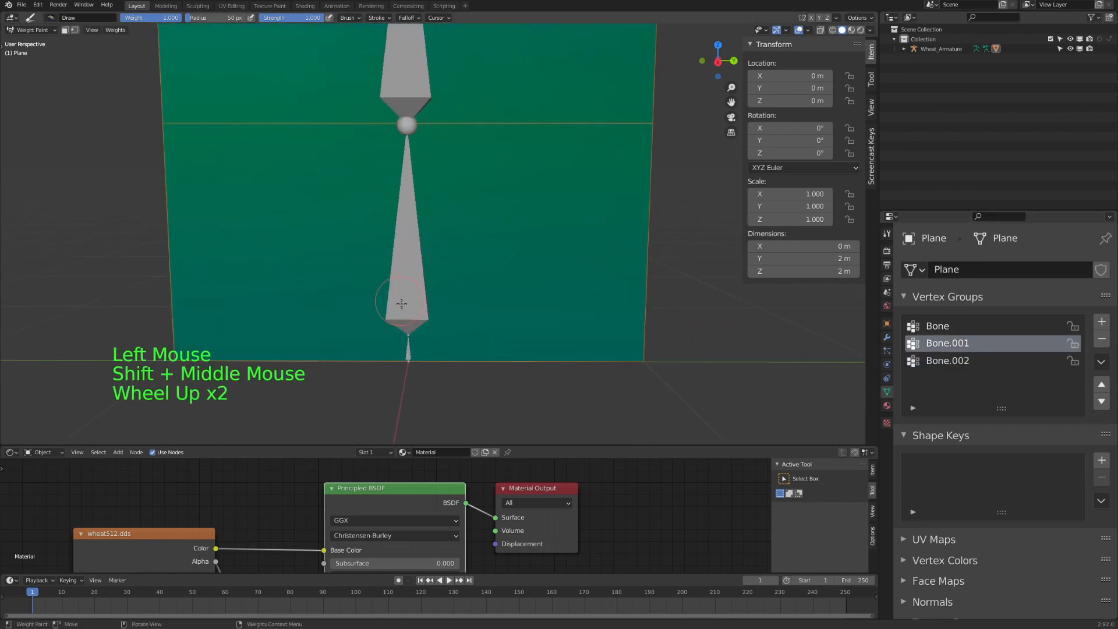
middle_click_drag(395, 235, 454, 269)
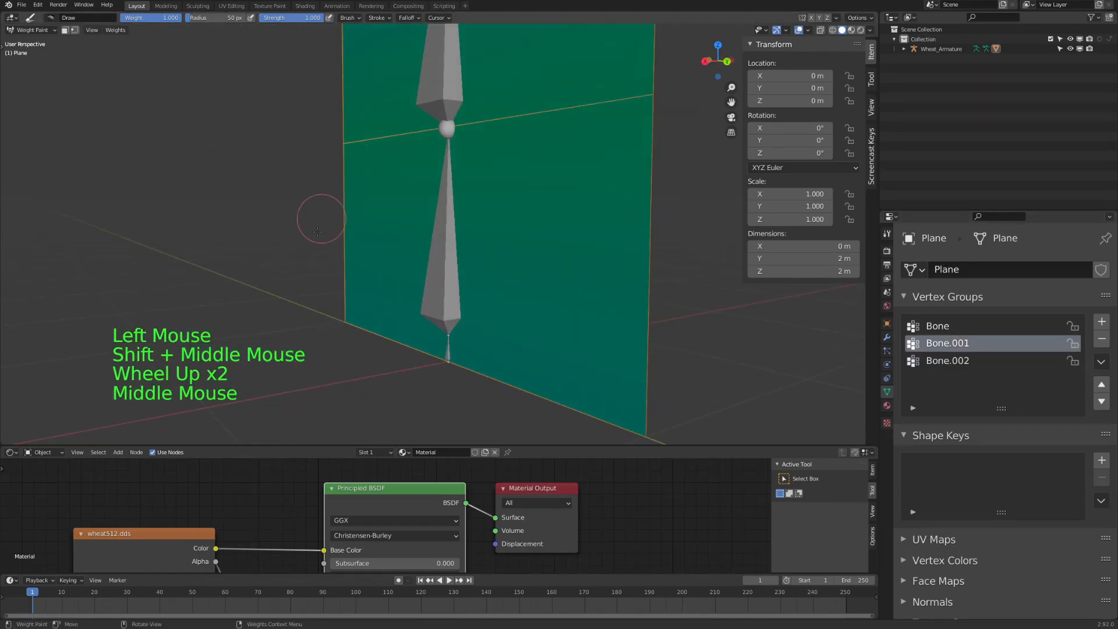
middle_click_drag(404, 242, 525, 221)
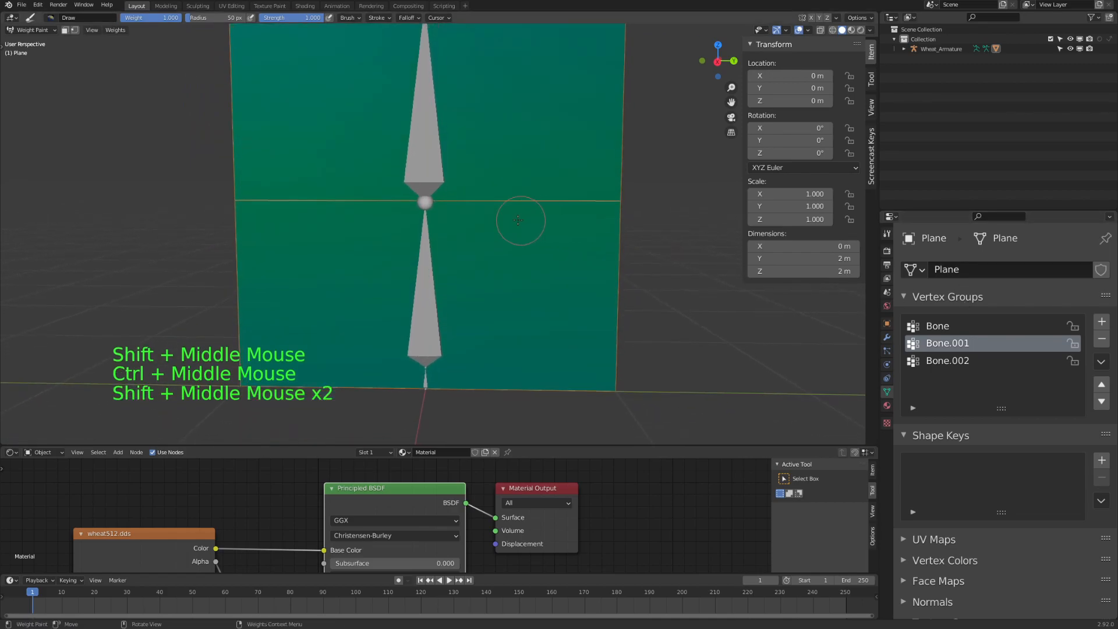
middle_click(525, 222)
mouse_move(620, 210)
left_mouse_down()
mouse_move(521, 198)
mouse_move(180, 212)
left_mouse_up()
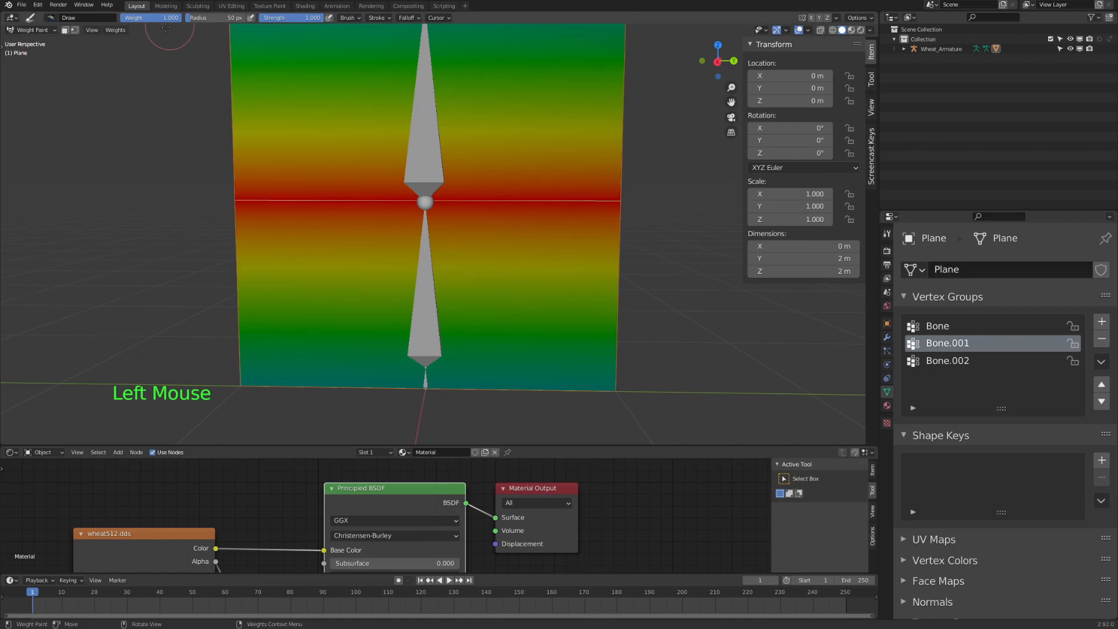
Set the brush weight to 0 and paint out Bone.001's influence along the plane's top edge.
left_click_drag(159, 22, 116, 23)
middle_click_drag(419, 100, 395, 181, "shift")
left_click_drag(608, 68, 518, 78)
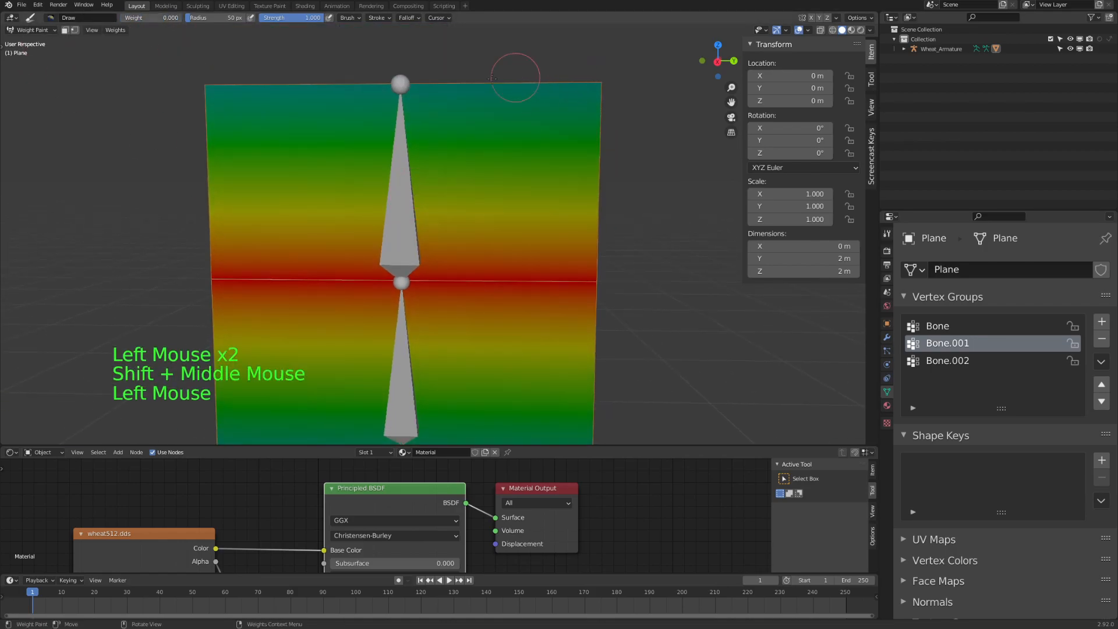
mouse_move(589, 86)
left_mouse_down()
mouse_move(633, 91)
mouse_move(138, 95)
left_mouse_up()
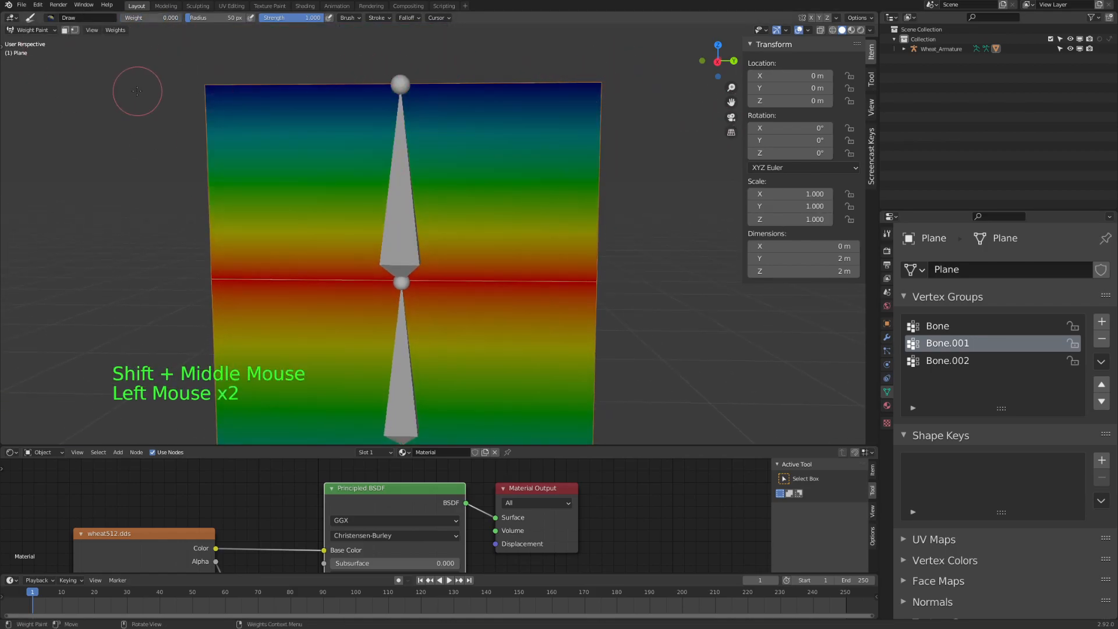
left_click_drag(242, 88, 660, 85)
Paint zero weight for Bone.001 on both bottom corners of the plane.
middle_click_drag(499, 197, 514, 63, "shift")
mouse_move(464, 327)
middle_mouse_down()
mouse_move(431, 330)
mouse_move(450, 258)
mouse_move(464, 287)
middle_mouse_up()
scroll(431, 329, "up", 1)
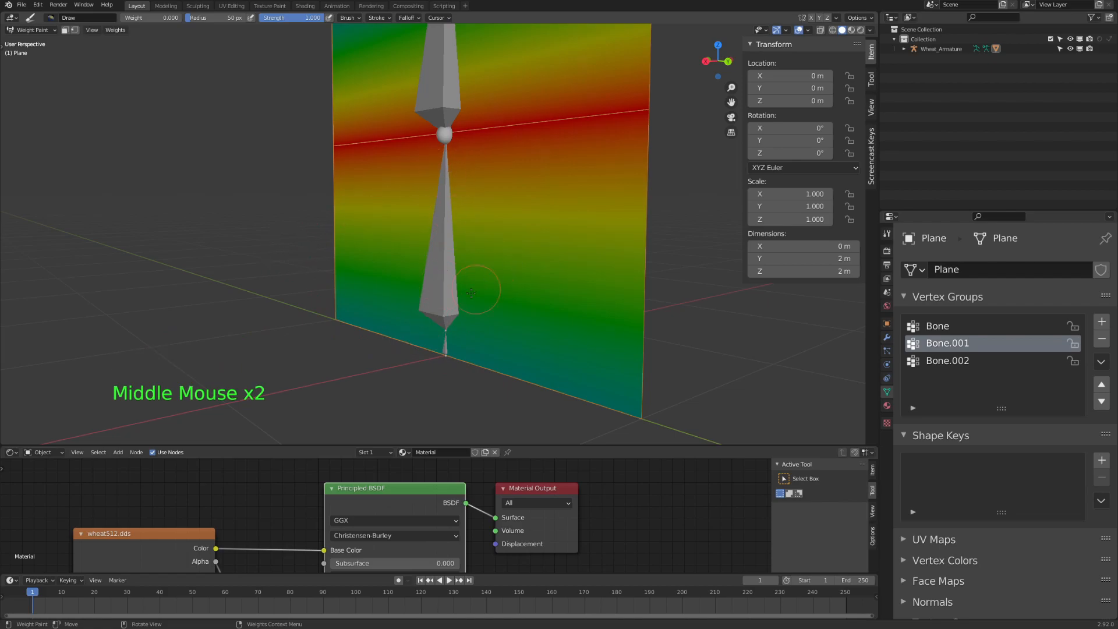
mouse_move(350, 326)
left_mouse_down()
mouse_move(319, 314)
mouse_move(366, 315)
left_mouse_up()
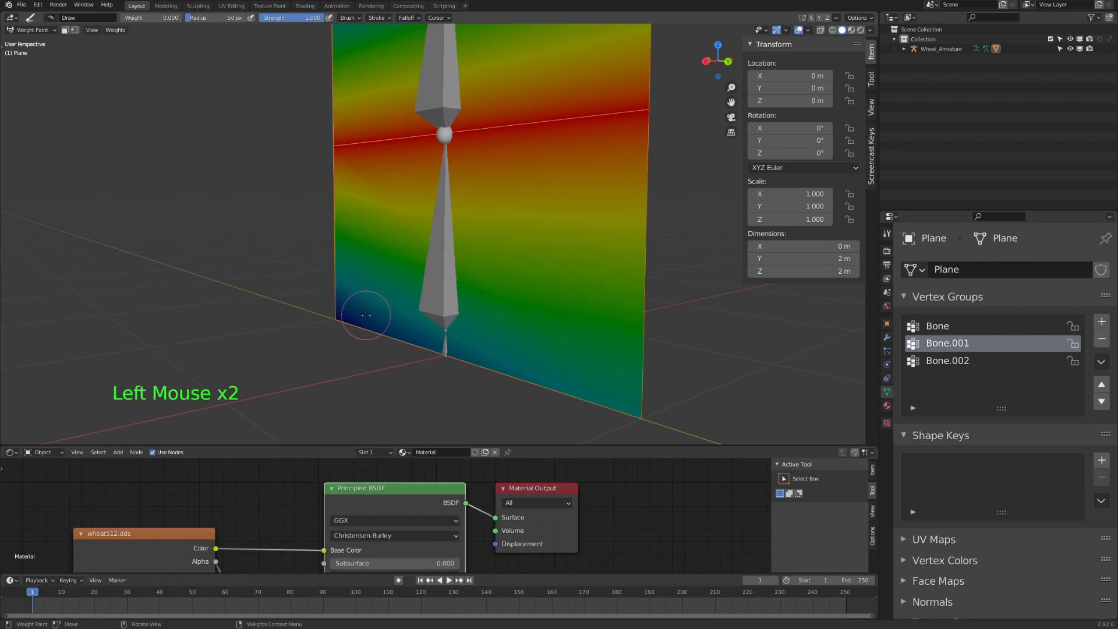
left_click_drag(701, 398, 638, 406)
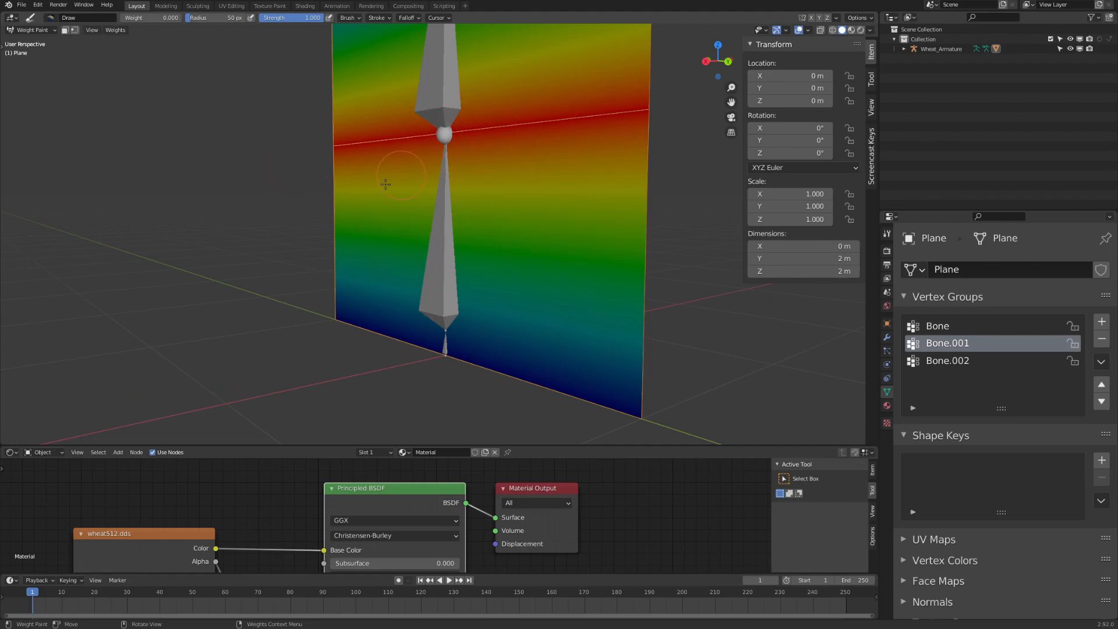
Make the Bone vertex group active and paint zero weight along the plane's middle and top edges.
middle_click_drag(402, 174, 390, 239)
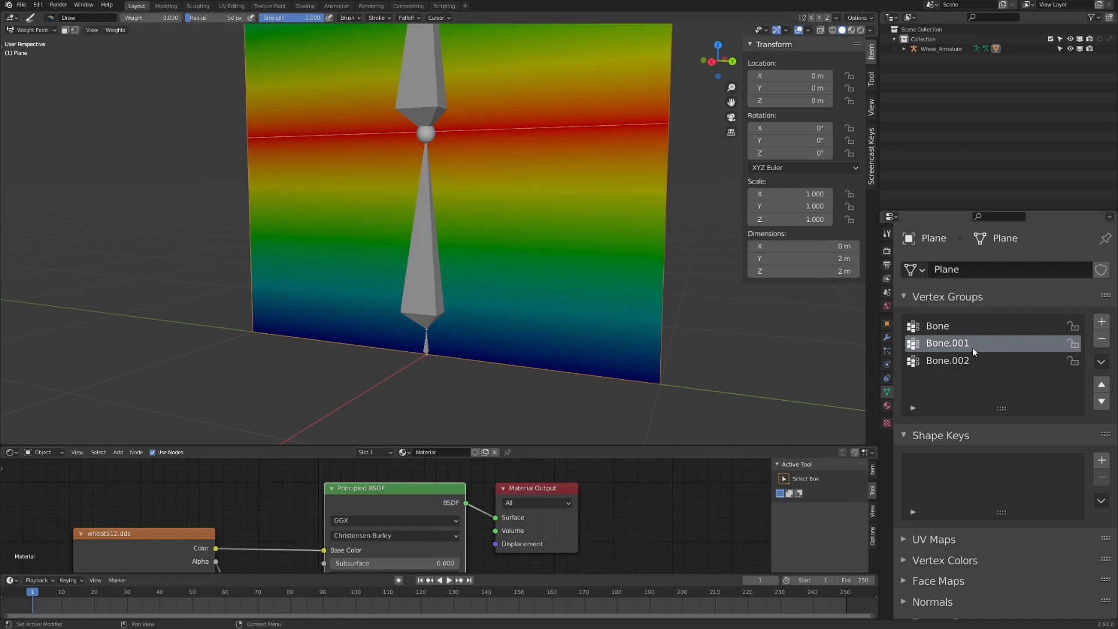
left_click(946, 327)
middle_click_drag(374, 200, 486, 135, "shift")
mouse_move(684, 78)
left_mouse_down()
mouse_move(187, 95)
mouse_move(414, 255)
left_mouse_up()
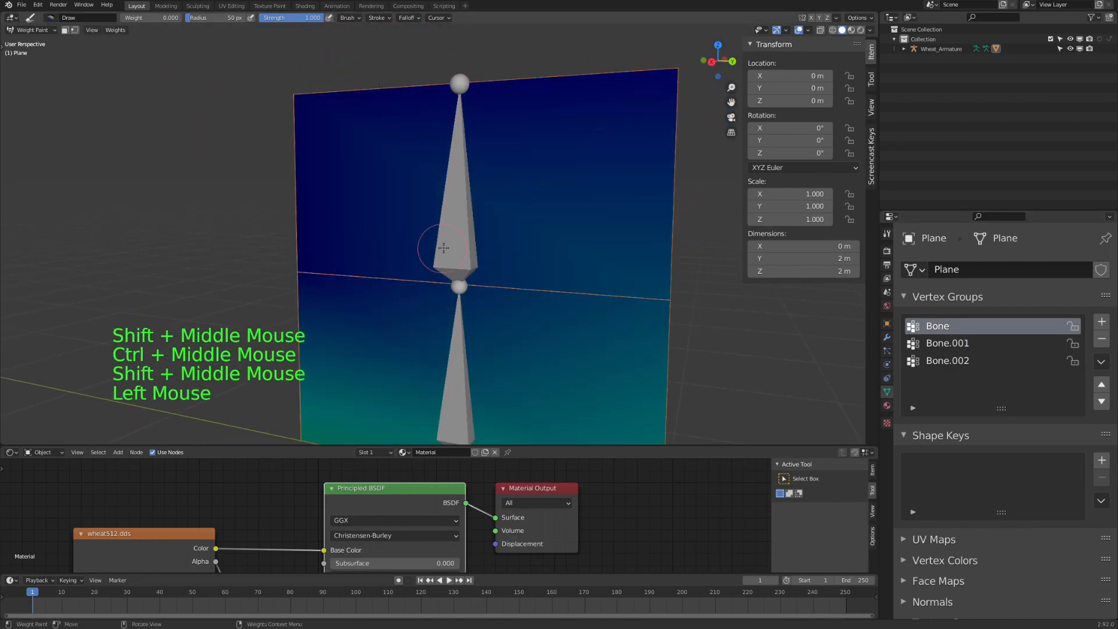
left_click_drag(626, 294, 678, 296)
left_click(273, 77)
left_click(285, 88)
left_click(367, 112)
left_click(591, 102)
left_click(655, 65)
left_click(661, 67)
left_click(666, 71)
Set the brush weight to 1 and paint Bone's influence along the plane's bottom edge.
middle_click_drag(528, 169, 461, 57, "shift")
left_click_drag(142, 18, 160, 17)
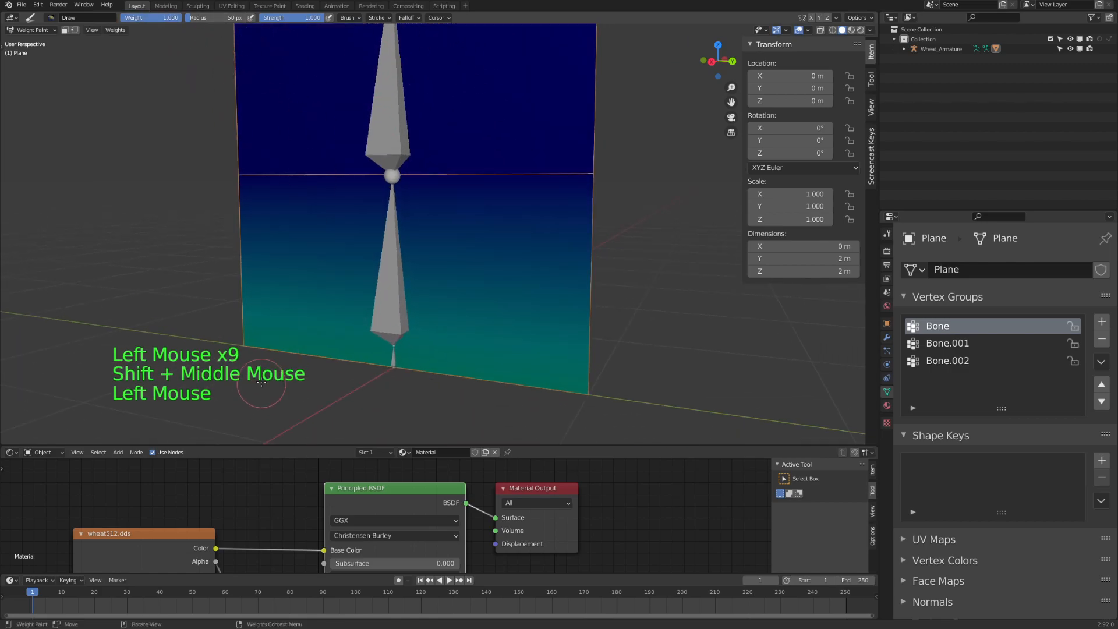
left_click(242, 350)
mouse_move(241, 342)
left_mouse_down()
mouse_move(483, 352)
mouse_move(540, 384)
left_mouse_up()
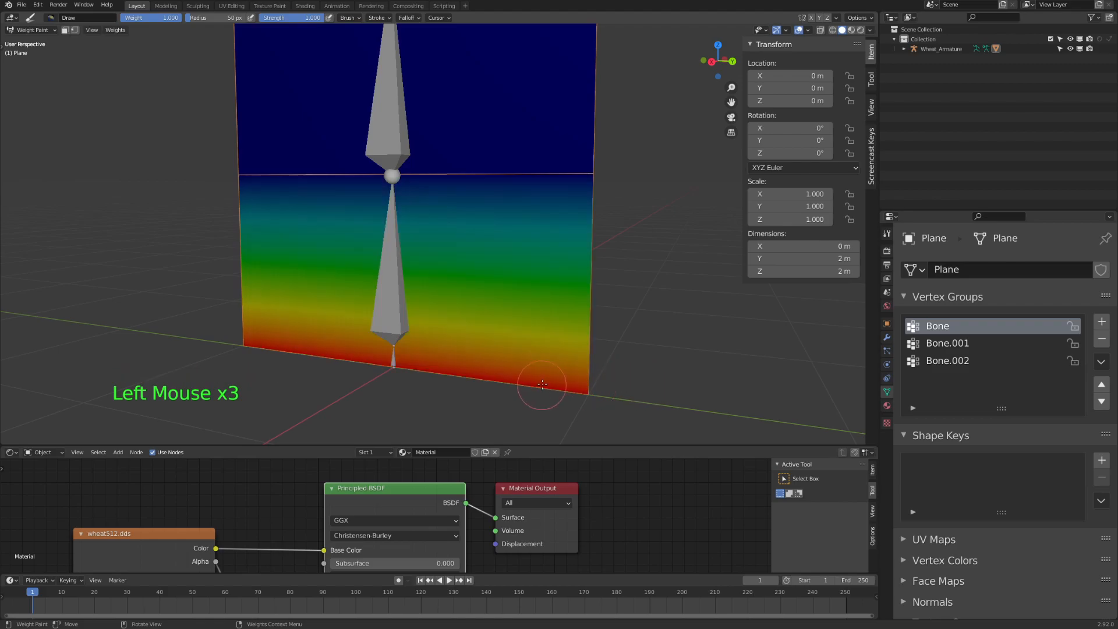
middle_click_drag(524, 349, 526, 380, "shift")
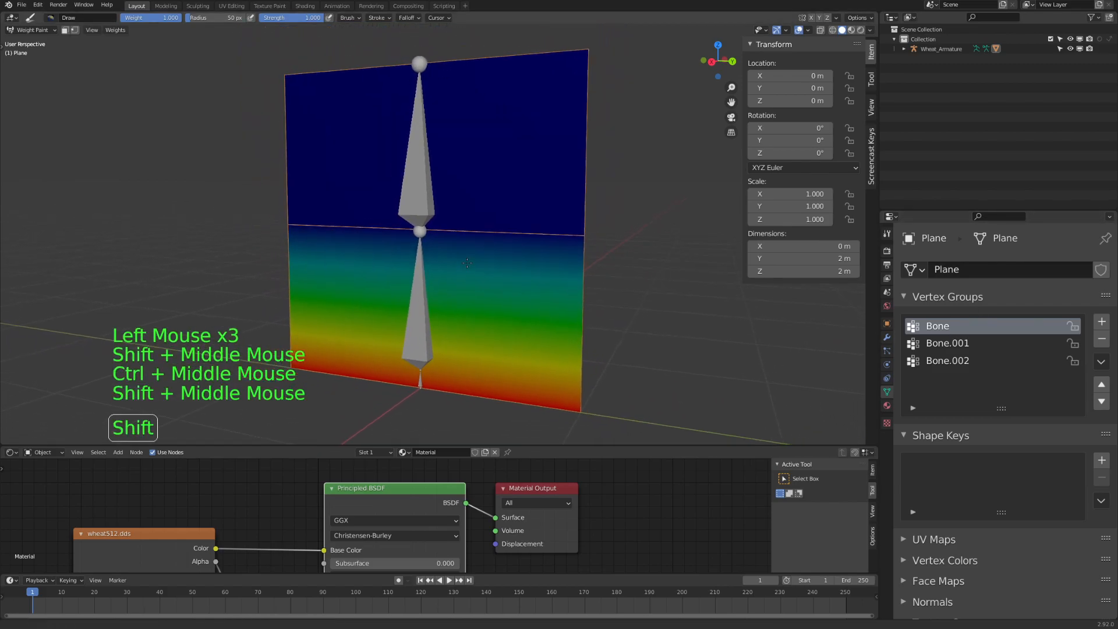
Compare the weight gradients of the Bone, Bone.001 and Bone.002 vertex groups.
left_click(973, 344)
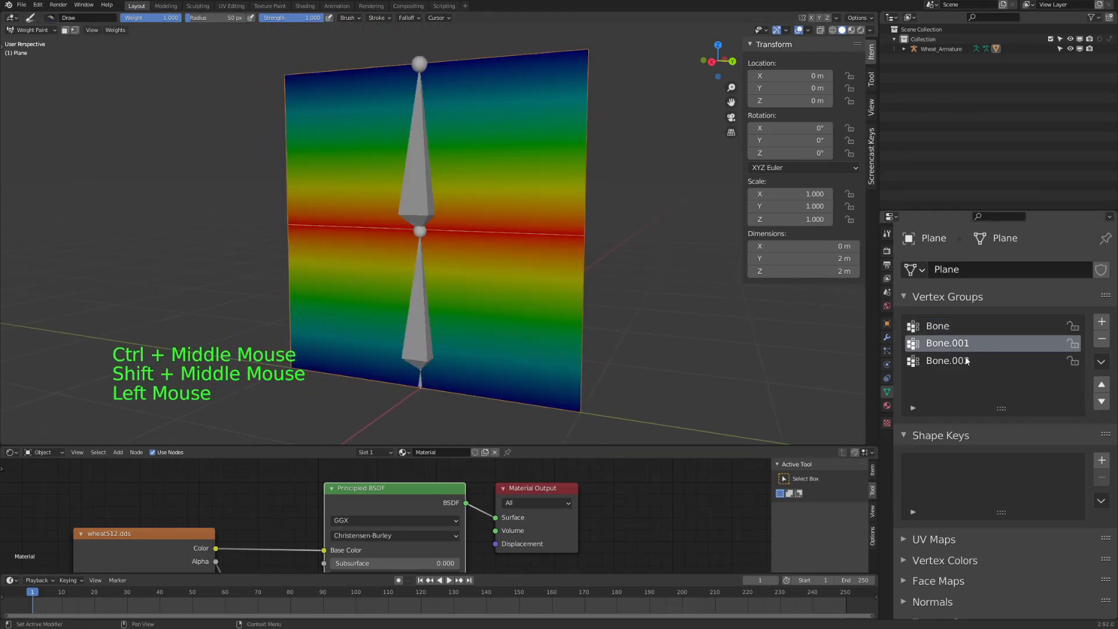
left_click(965, 360)
left_click(969, 343)
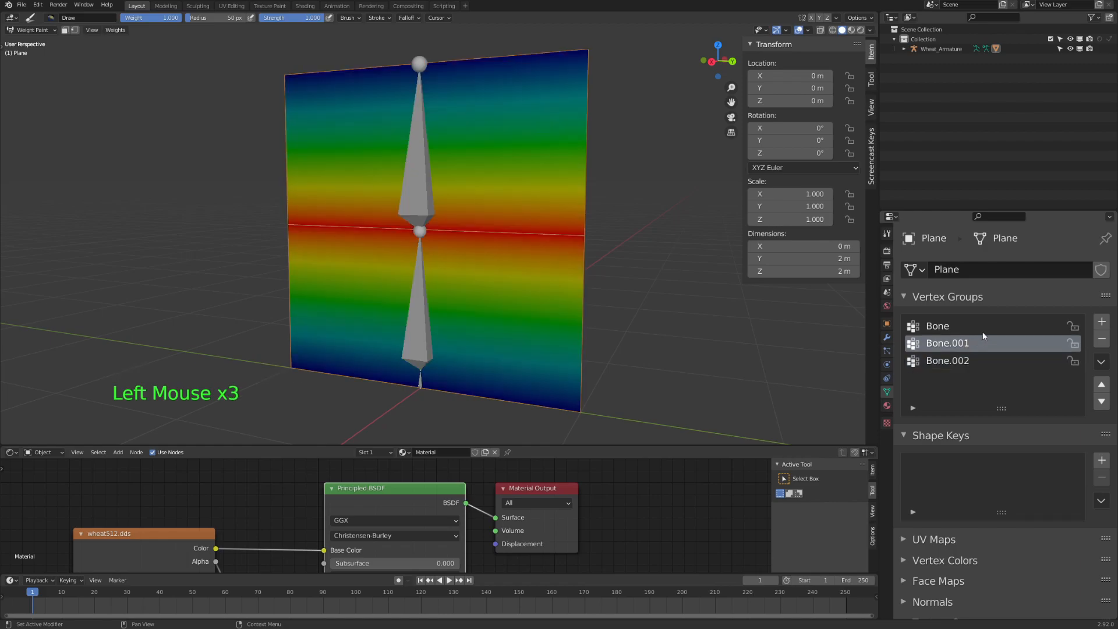
left_click(982, 327)
left_click(979, 356)
left_click(972, 330)
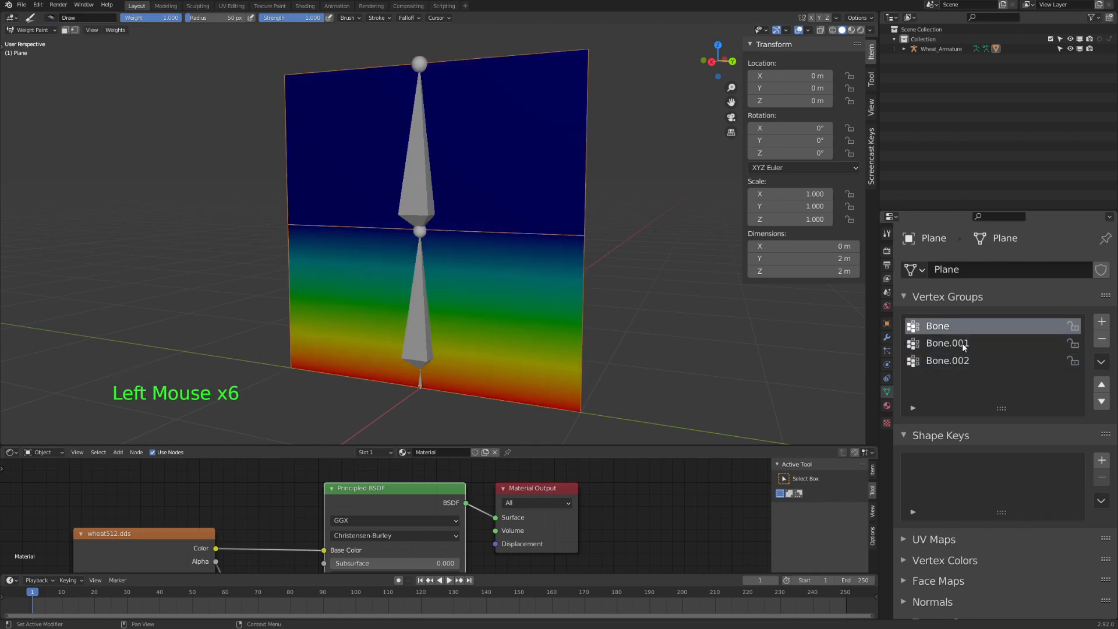
left_click(996, 345)
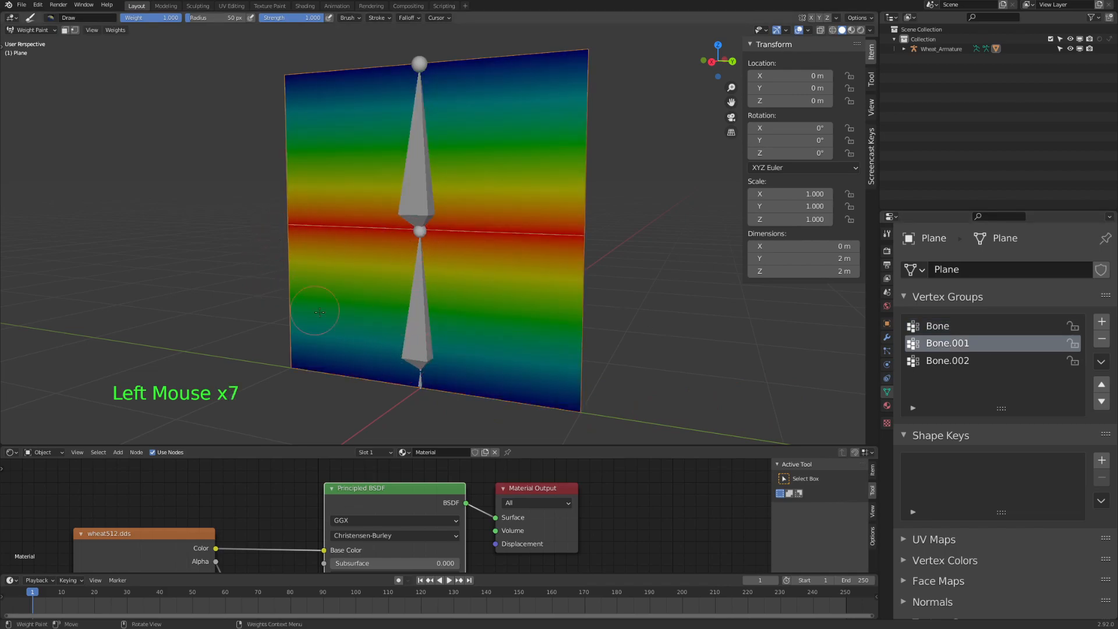
left_click(952, 361)
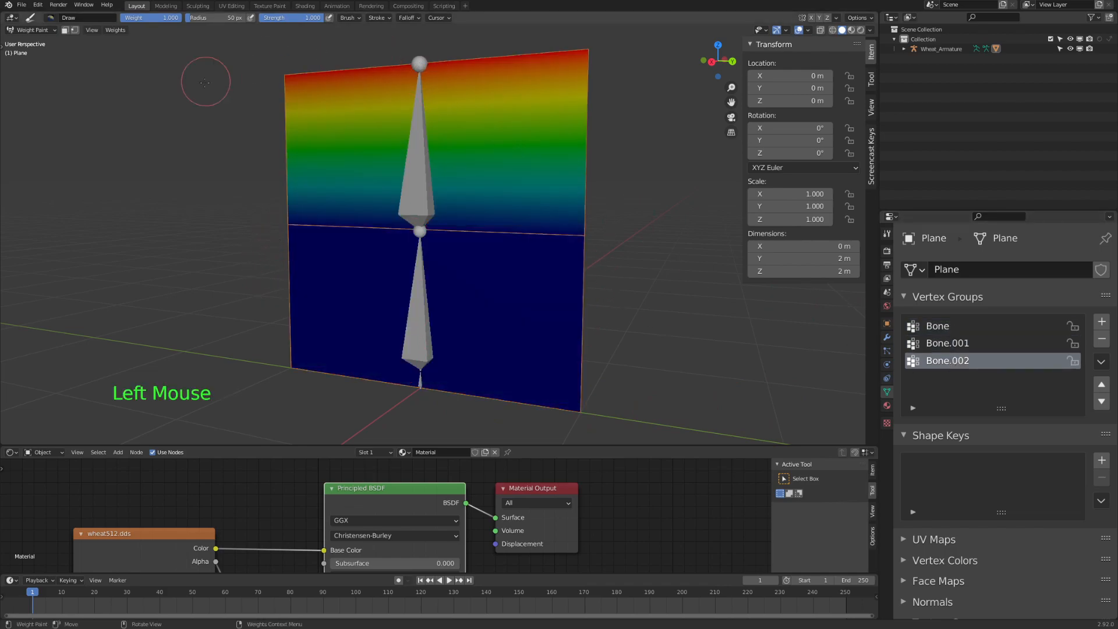
Leave Weight Paint mode, select the wheat armature and select Bone.001 in Pose Mode.
key("ctrl+Tab")
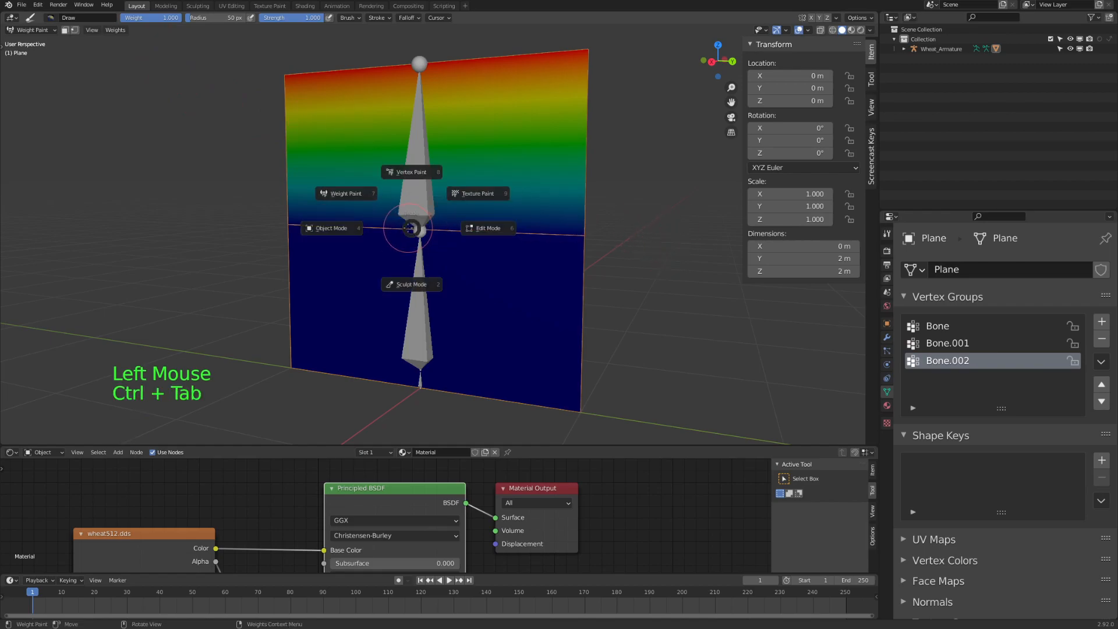
left_click(420, 303)
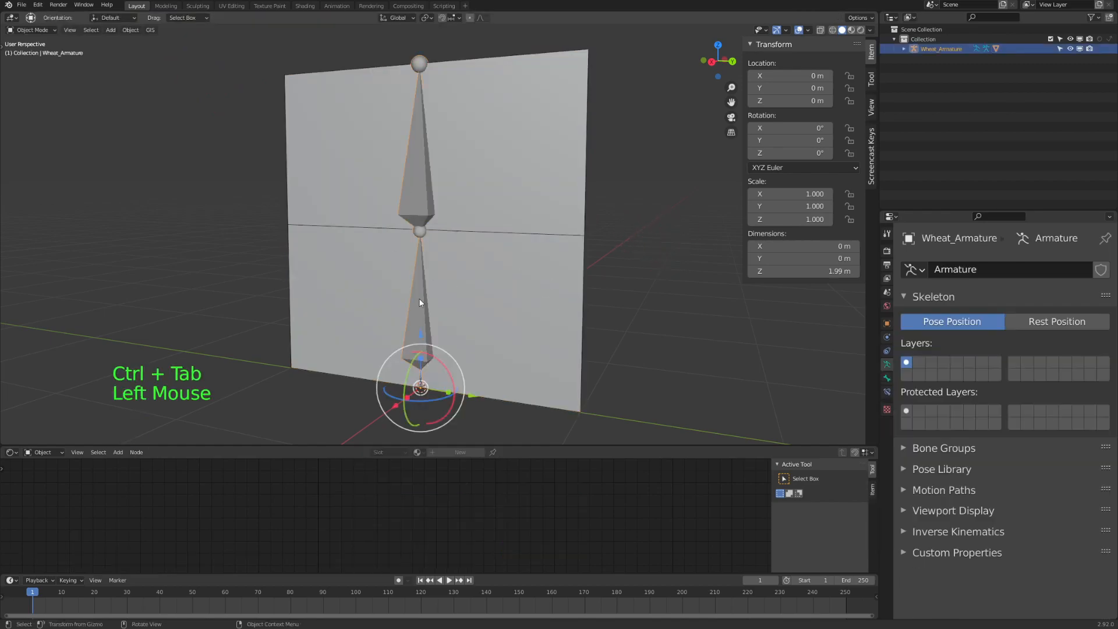
middle_click_drag(420, 303, 435, 264)
key("ctrl+Tab")
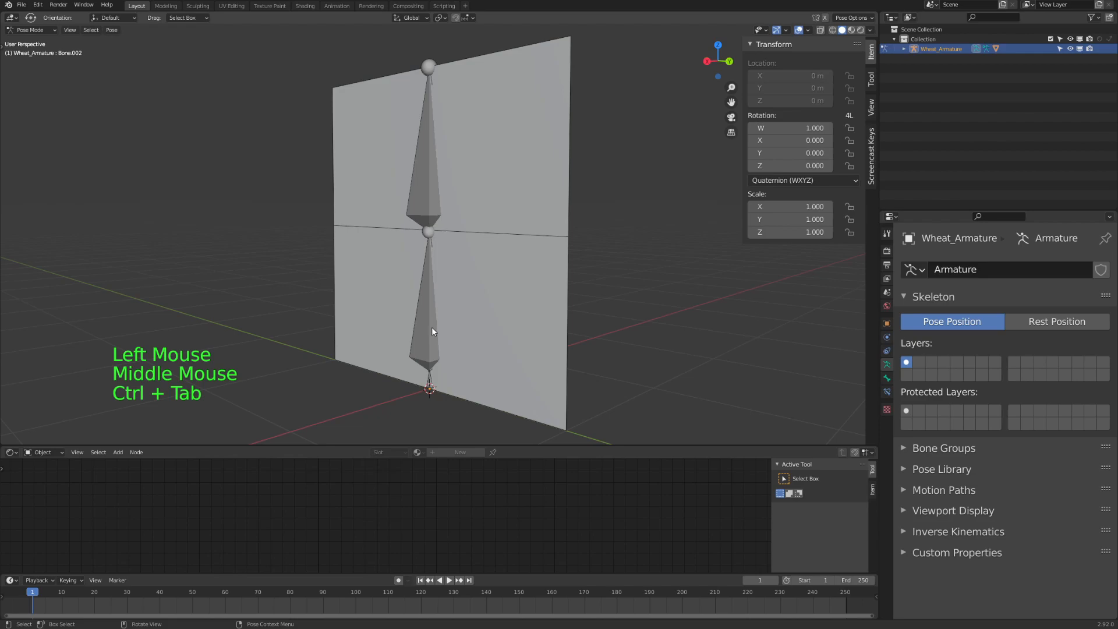
middle_click_drag(432, 329, 423, 274, "shift")
left_click(421, 271)
Try rotating Bone.001 in different directions to test how the plane bends, undoing each rotation.
scroll(419, 305, "up", 2)
left_click_drag(407, 362, 395, 366)
key("ctrl+z")
middle_click_drag(395, 365, 442, 357)
left_click_drag(424, 369, 428, 345)
middle_click_drag(440, 343, 414, 351, "shift")
key("ctrl+z")
left_click_drag(511, 318, 542, 326)
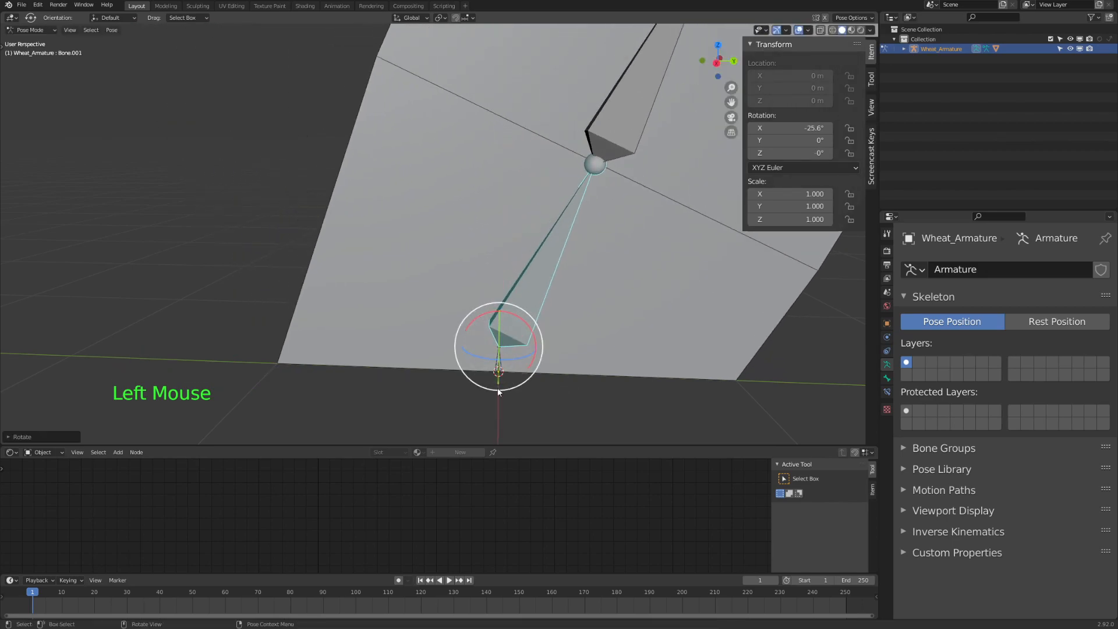
key("ctrl+z")
middle_click_drag(461, 379, 428, 391, "shift")
left_click_drag(507, 357, 492, 321)
key("ctrl+z")
middle_click_drag(492, 321, 410, 318)
left_click_drag(452, 334, 438, 342)
key("ctrl+z")
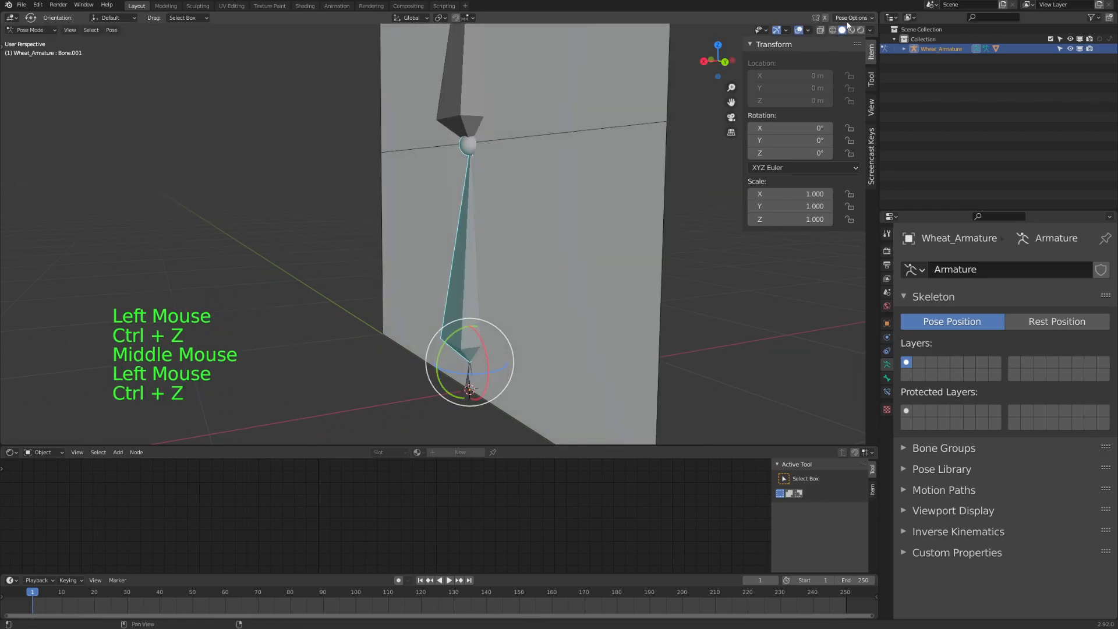
Switch the viewport to Material Preview shading and test Bone.001's rotation on the textured wheat, undoing each rotation.
left_click(850, 30)
left_click_drag(489, 381, 506, 361)
mouse_move(431, 342)
left_mouse_down()
mouse_move(467, 330)
mouse_move(444, 342)
left_mouse_up()
key("ctrl+z")
key("ctrl+z")
Try rotating Bone.002 to test the upper half of the wheat plane, and undo the rotation.
middle_click_drag(446, 114, 448, 214, "shift")
left_click(465, 177)
scroll(464, 177, "down", 1)
left_click_drag(463, 229, 427, 231)
key("ctrl+z")
Inspect the textured wheat plane from several angles and save the file.
middle_click_drag(426, 231, 490, 215)
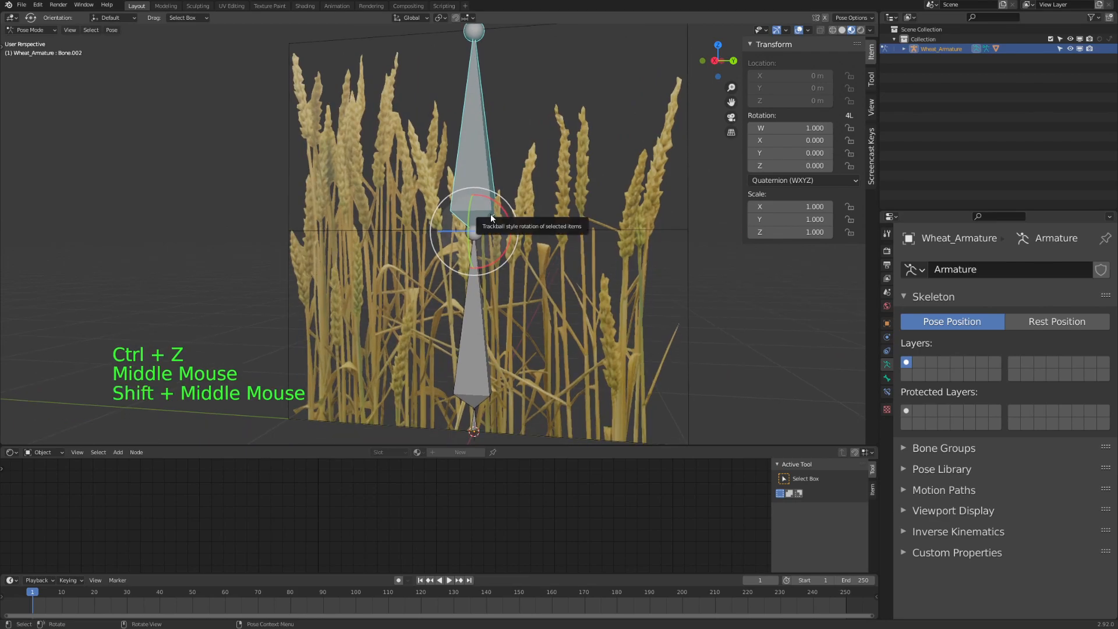
middle_click_drag(473, 177, 466, 215)
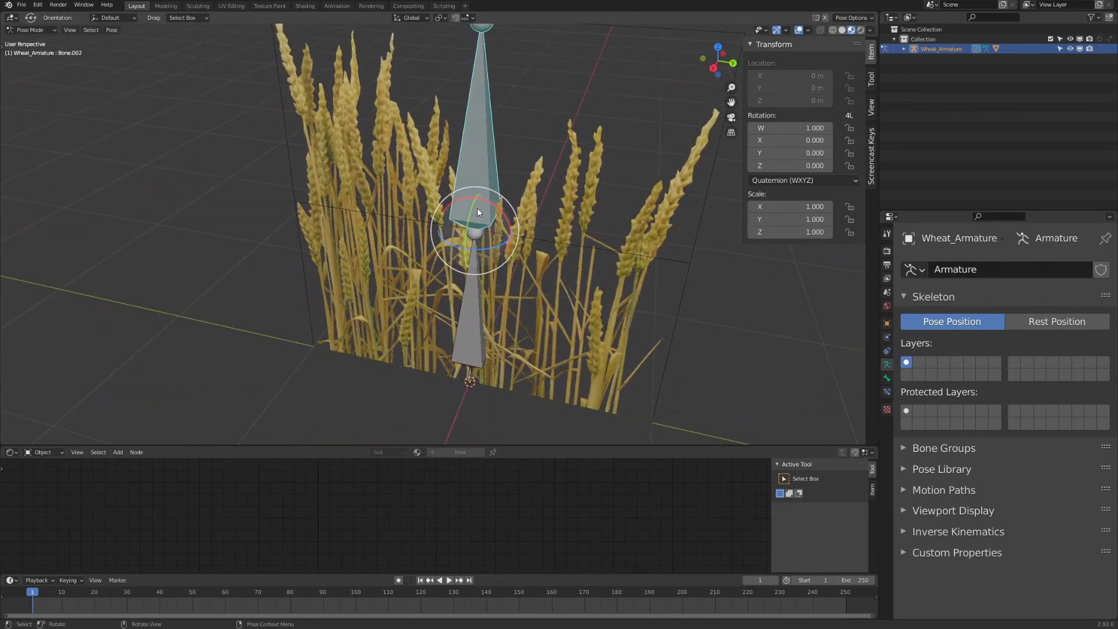
middle_click_drag(30, 238, 366, 242)
key("ctrl+s")
Set Bone.002's rotation mode to XYZ Euler and save the file.
middle_click_drag(577, 300, 517, 320)
scroll(517, 320, "down", 1)
left_click(463, 336)
left_click(467, 183)
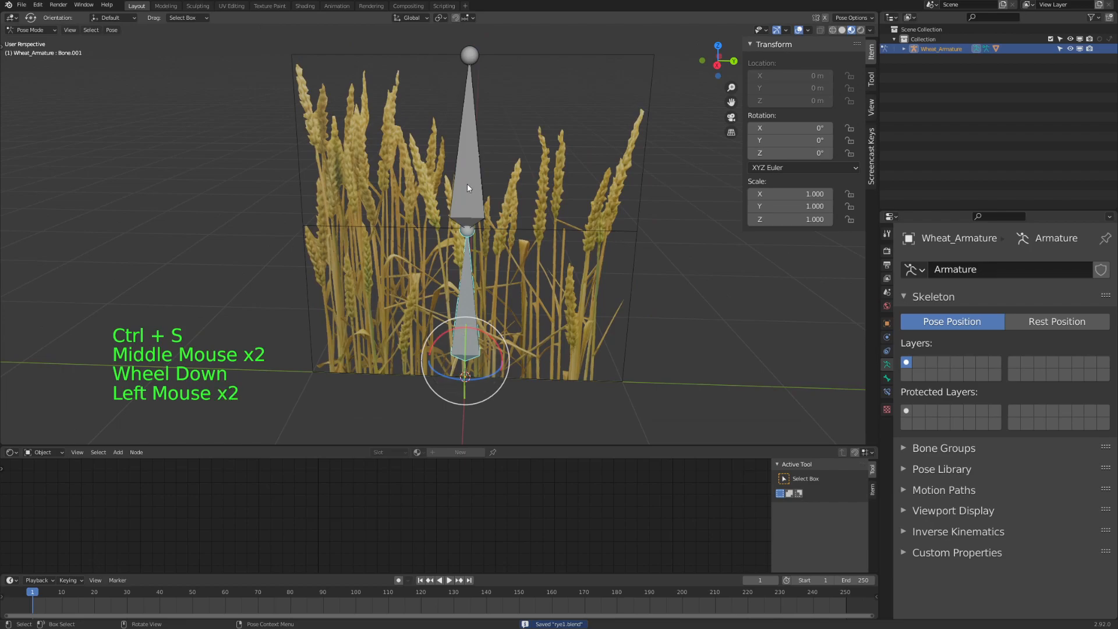
left_click(816, 180)
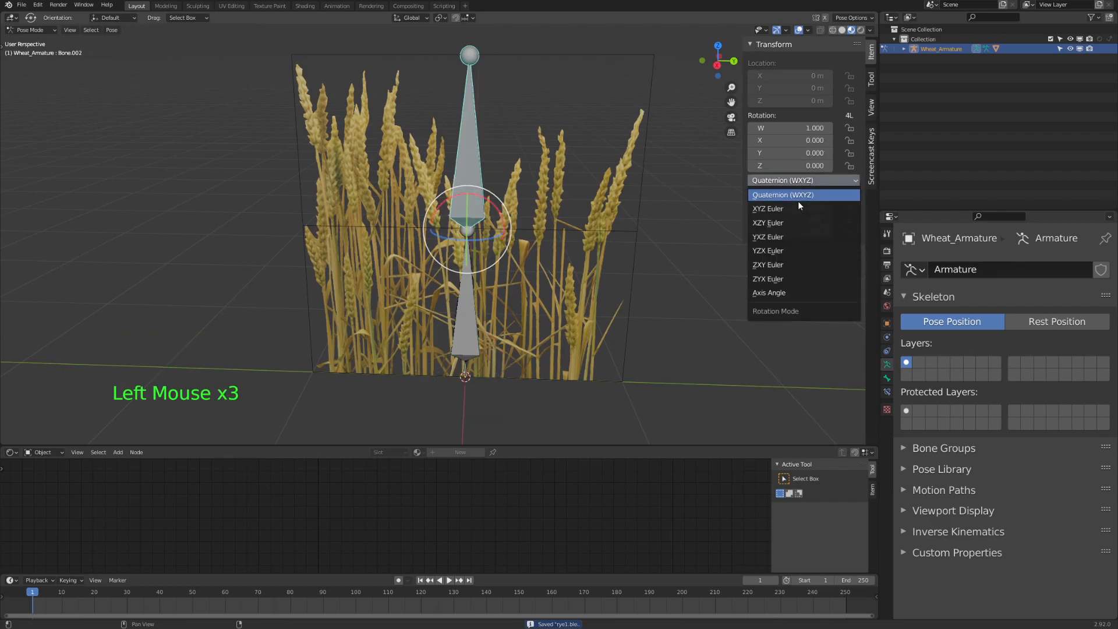
left_click(790, 205)
left_click(794, 168)
left_click(784, 181)
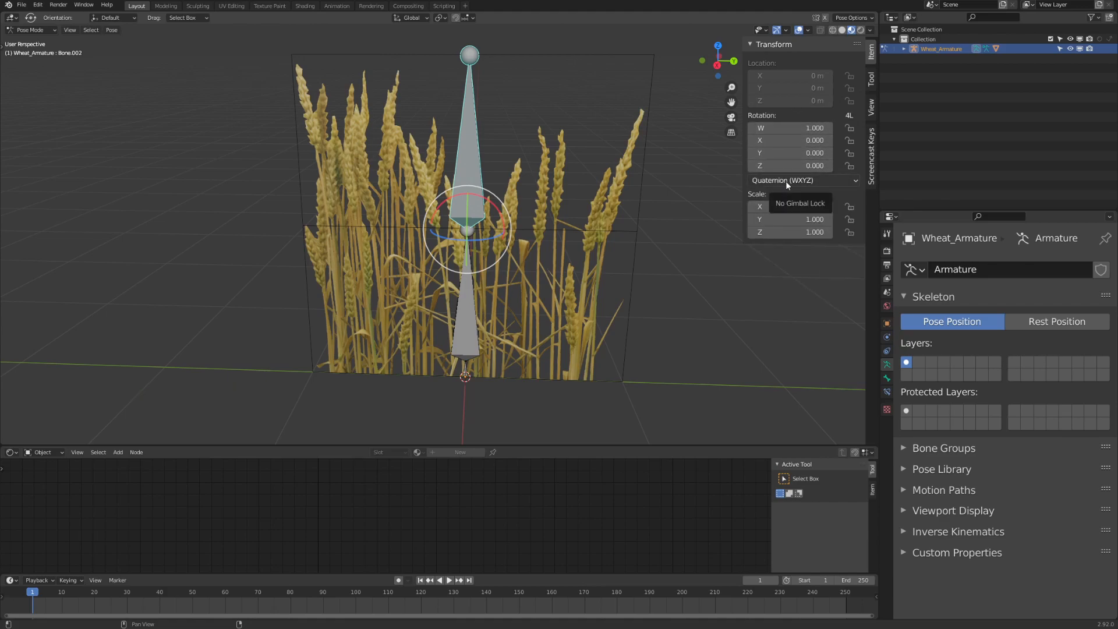
left_click(785, 180)
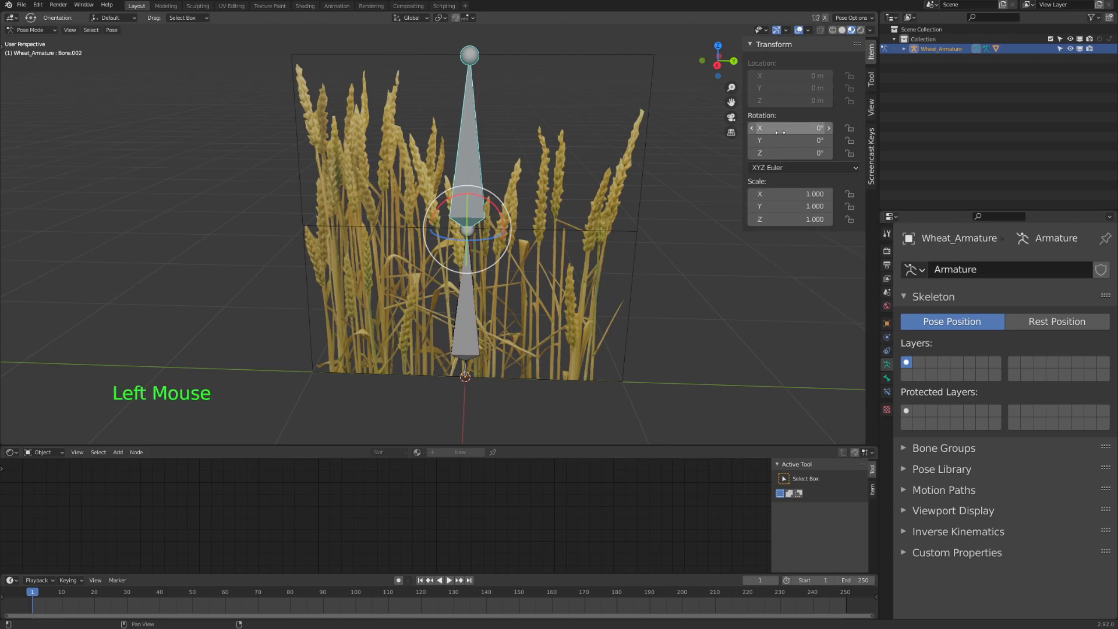
middle_click_drag(652, 273, 574, 280)
key("ctrl+s")
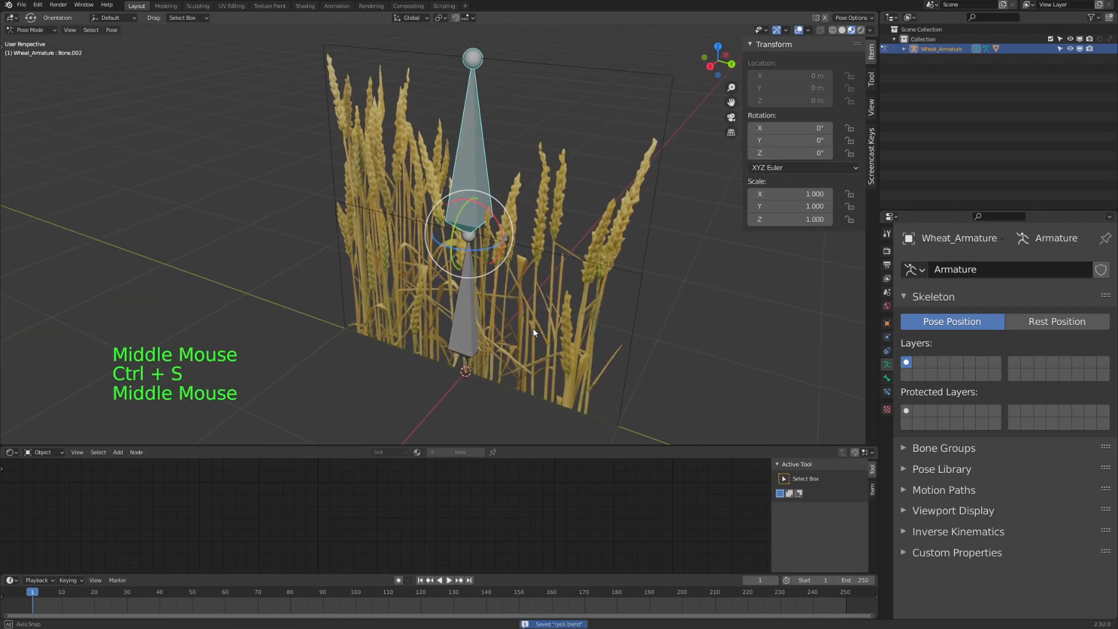
Select Bone.001, switch the shader node area to the Graph Editor and make that area taller.
middle_click_drag(539, 327, 624, 315)
left_click(624, 315)
double_click(455, 328)
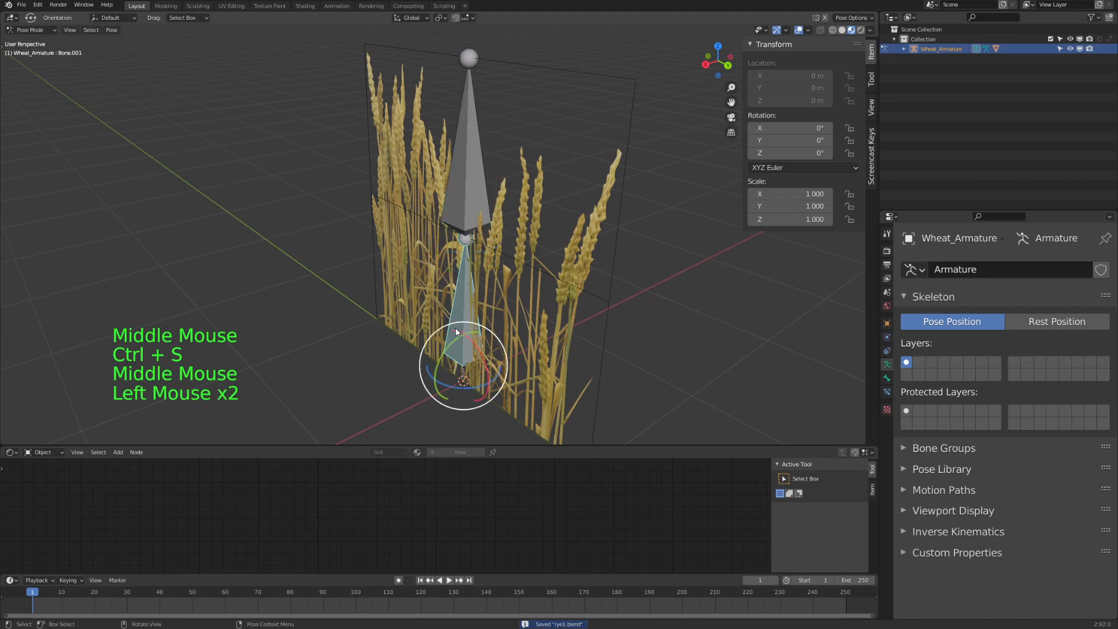
middle_click_drag(455, 327, 492, 265, "shift")
scroll(511, 281, "up", 1)
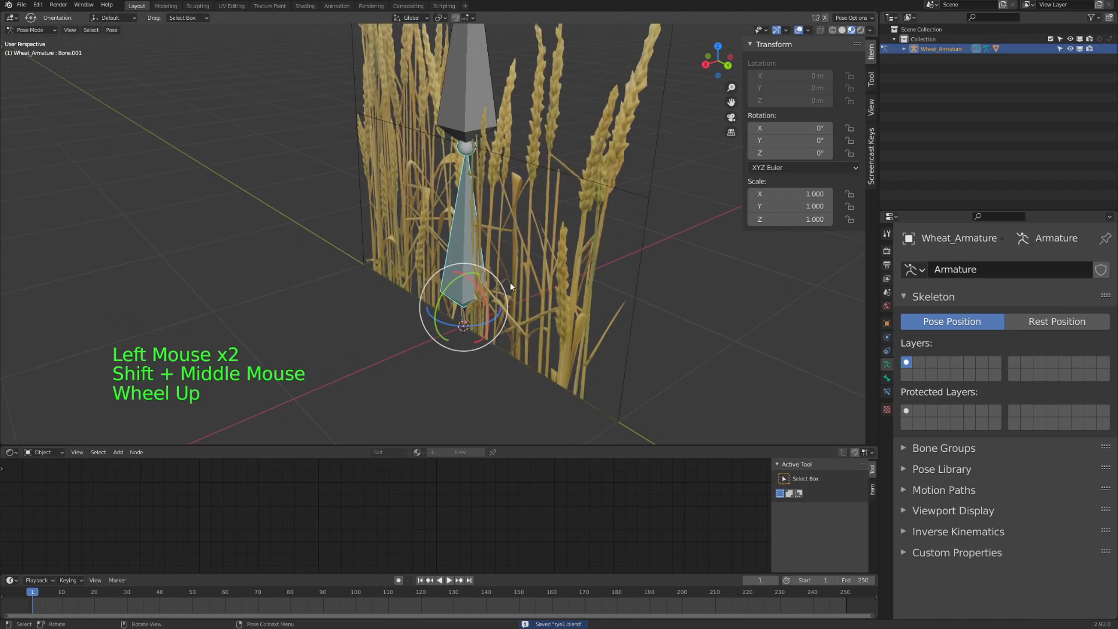
left_click(10, 453)
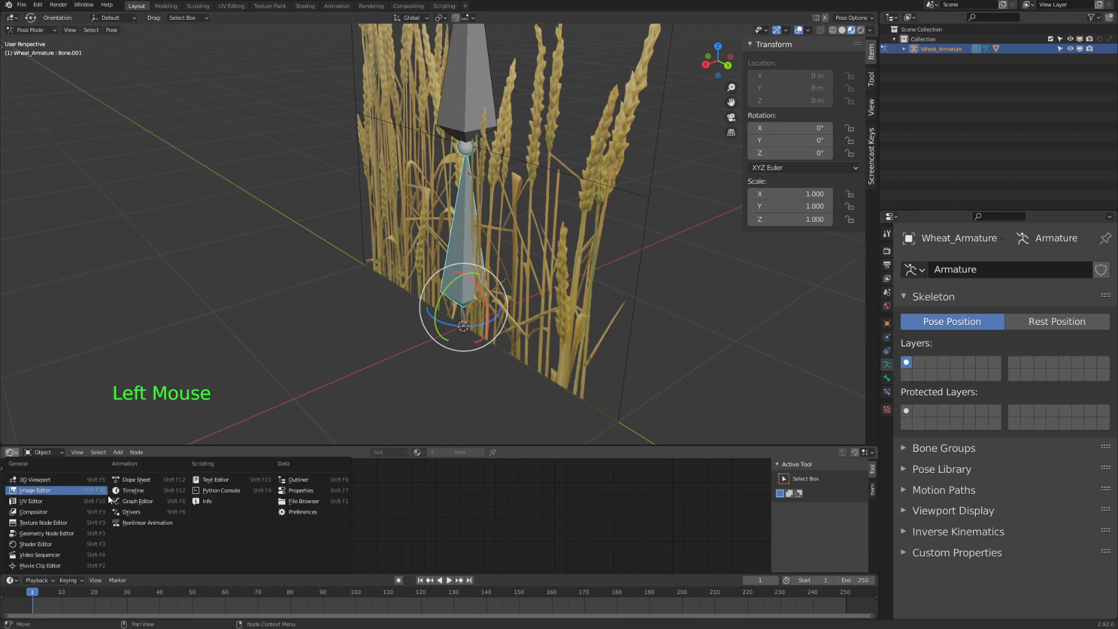
left_click(135, 501)
left_click_drag(291, 445, 303, 411)
middle_click_drag(738, 459, 698, 480, "shift")
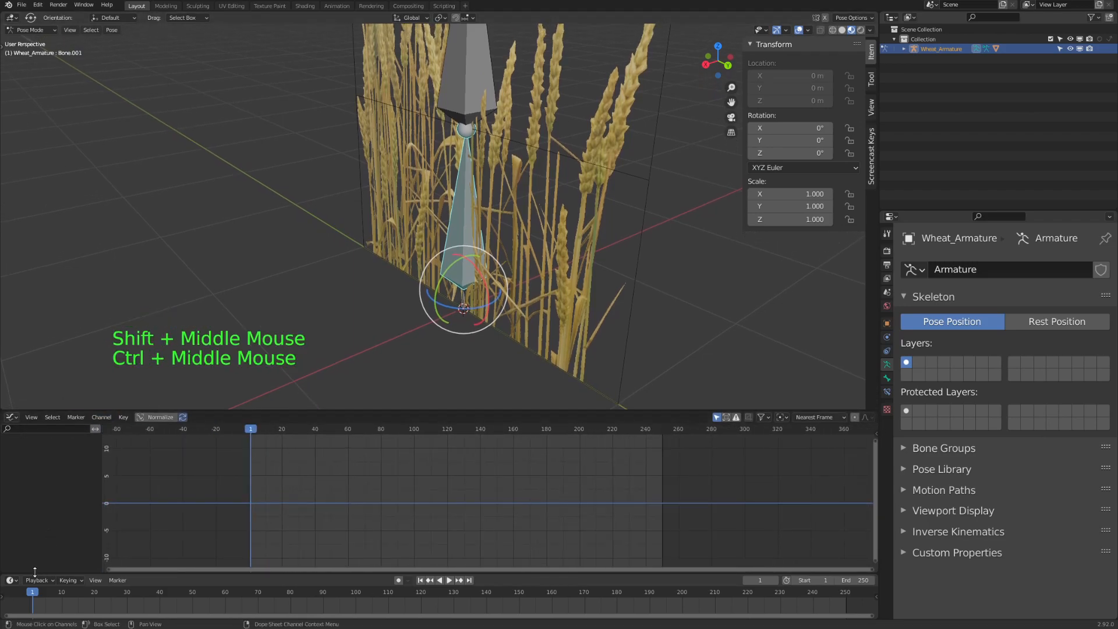
Set the animation's end frame to 600 and fit more of the frame range into the Graph Editor.
left_click(847, 580)
type("60")
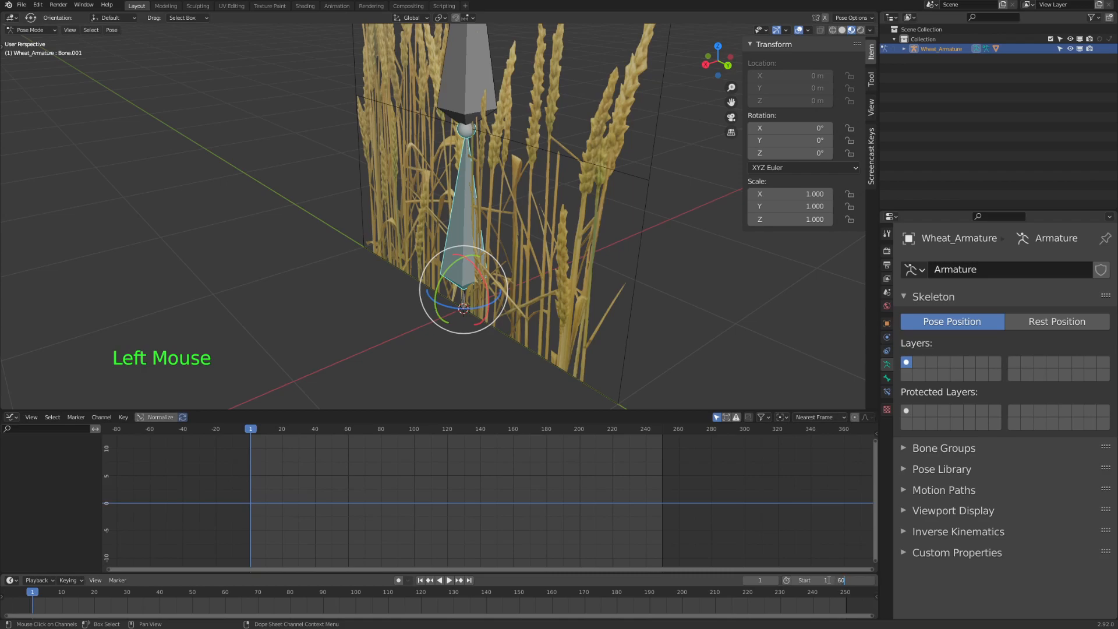
type("0")
middle_click_drag(724, 483, 699, 492, "ctrl")
Set the scene's output frame rate to 60 fps and save the file.
left_click(886, 251)
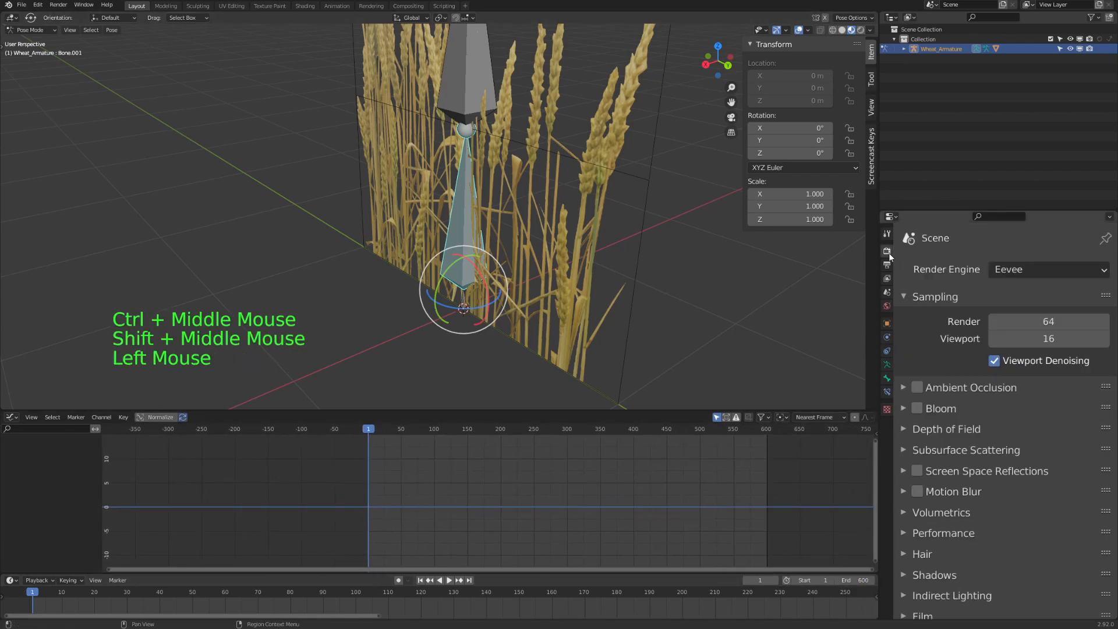
left_click(886, 265)
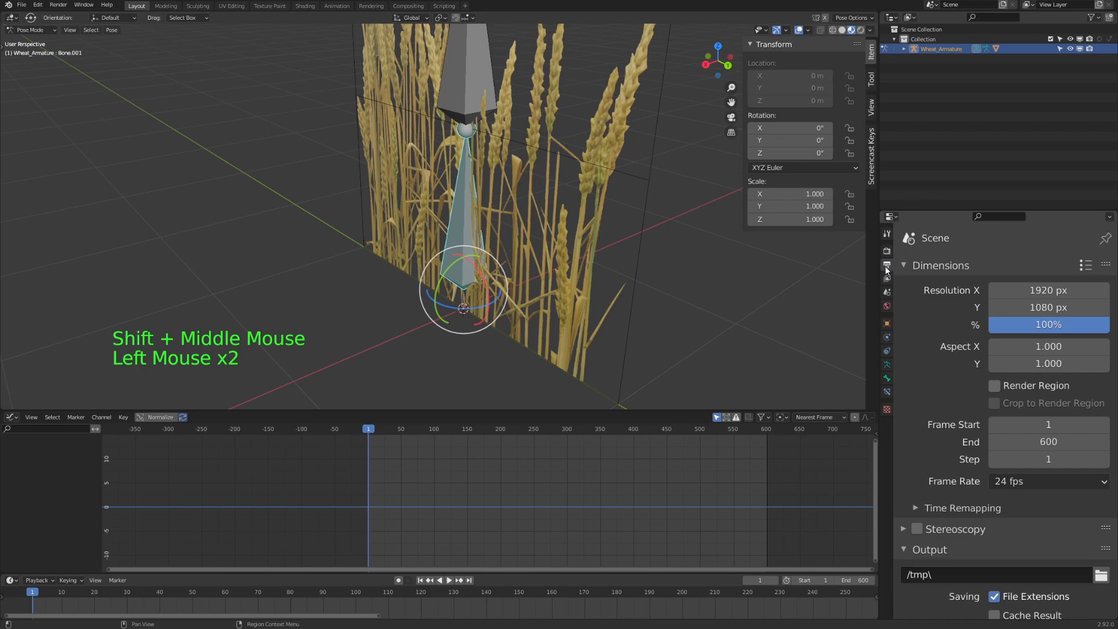
left_click(1049, 477)
left_click(1042, 448)
middle_click_drag(423, 470, 380, 472, "shift")
key("ctrl+s")
Toggle the armature through Edit Mode, return to Object Mode and select the wheat plane.
middle_click_drag(588, 291, 519, 230)
key("Tab")
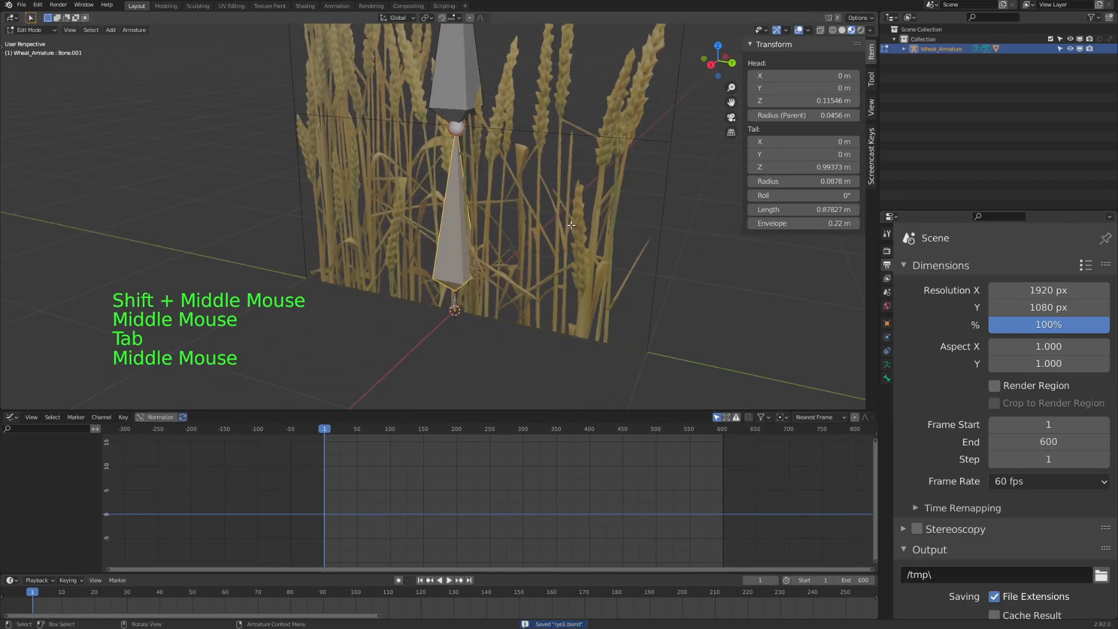
key("Tab")
key("ctrl+Tab")
left_click(580, 218)
scroll(581, 218, "down", 3)
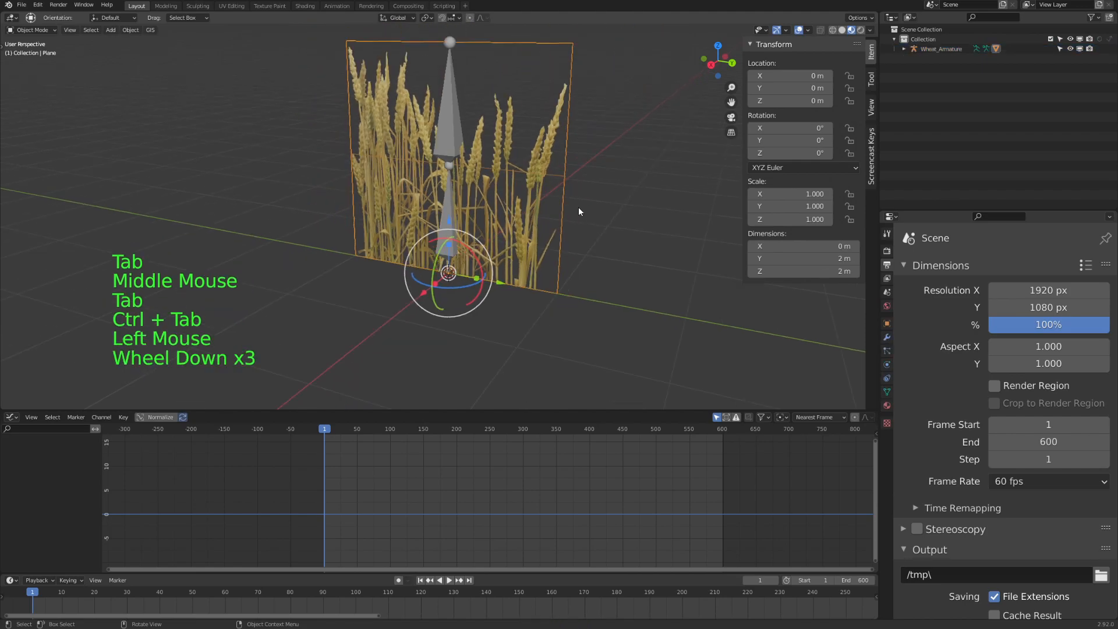
middle_click_drag(452, 127, 423, 179, "shift")
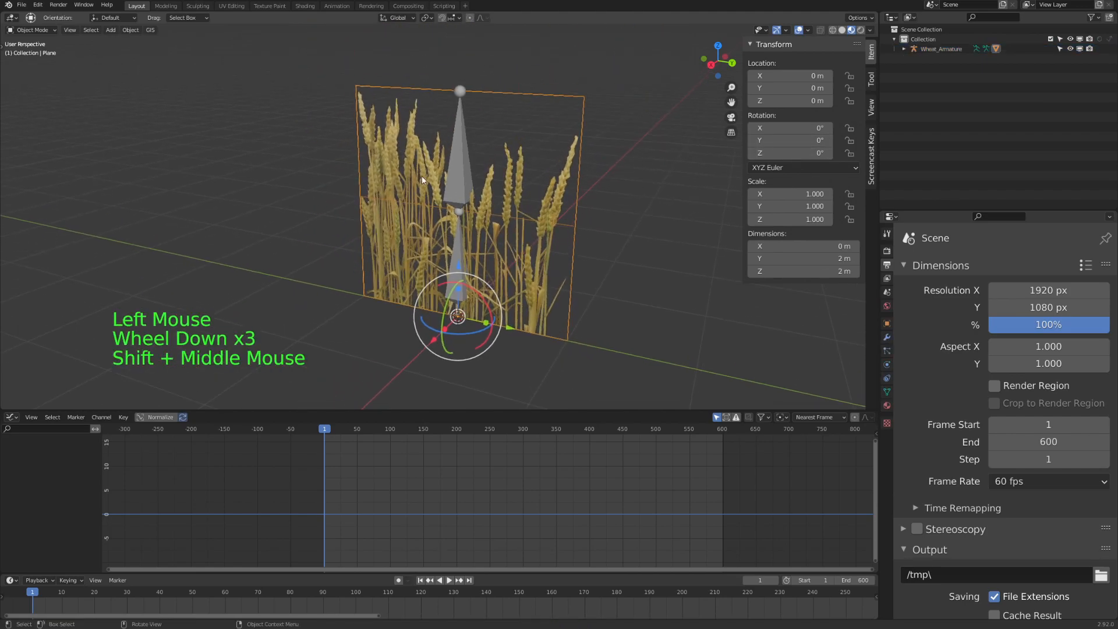
Select the wheat armature and return it to Pose Mode with Bone.001 selected.
left_click(459, 166)
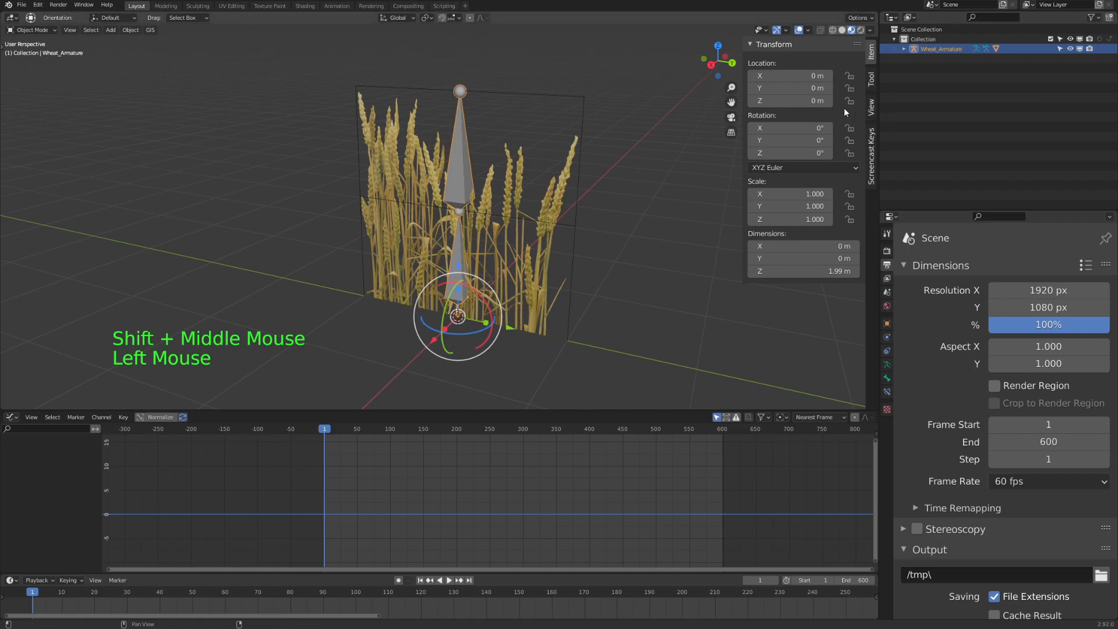
scroll(494, 253, "up", 2)
middle_click_drag(586, 236, 569, 252)
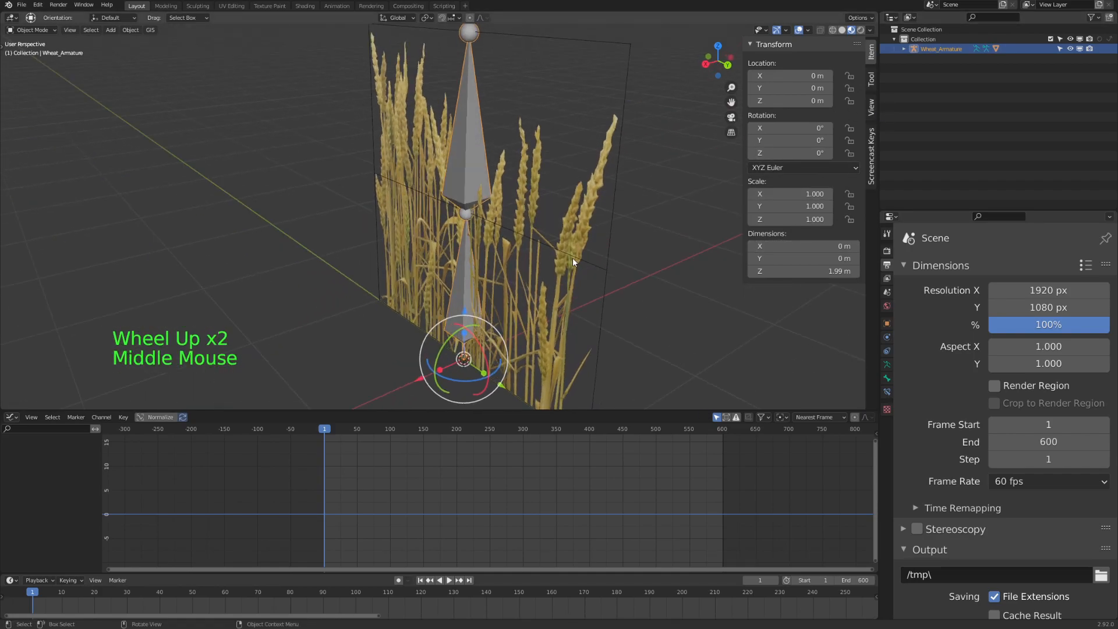
left_click(571, 257)
left_click(462, 270)
key("ctrl+Tab")
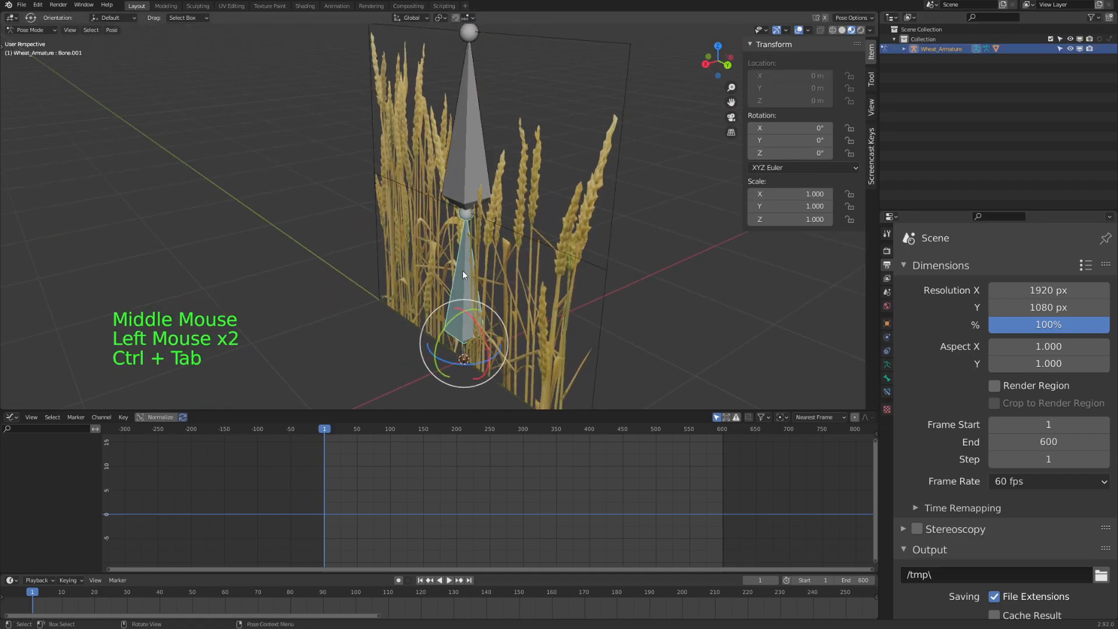
Try rotating Bone.001 by about 12.9° around Z and undo the rotation.
middle_click_drag(555, 291, 468, 229)
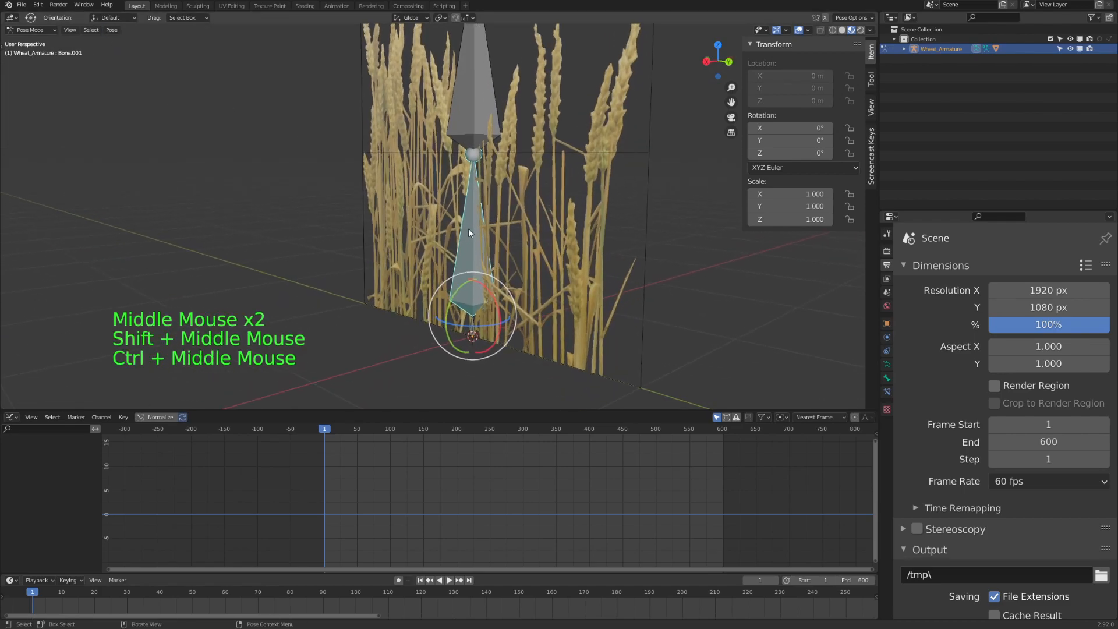
left_click_drag(460, 293, 469, 285)
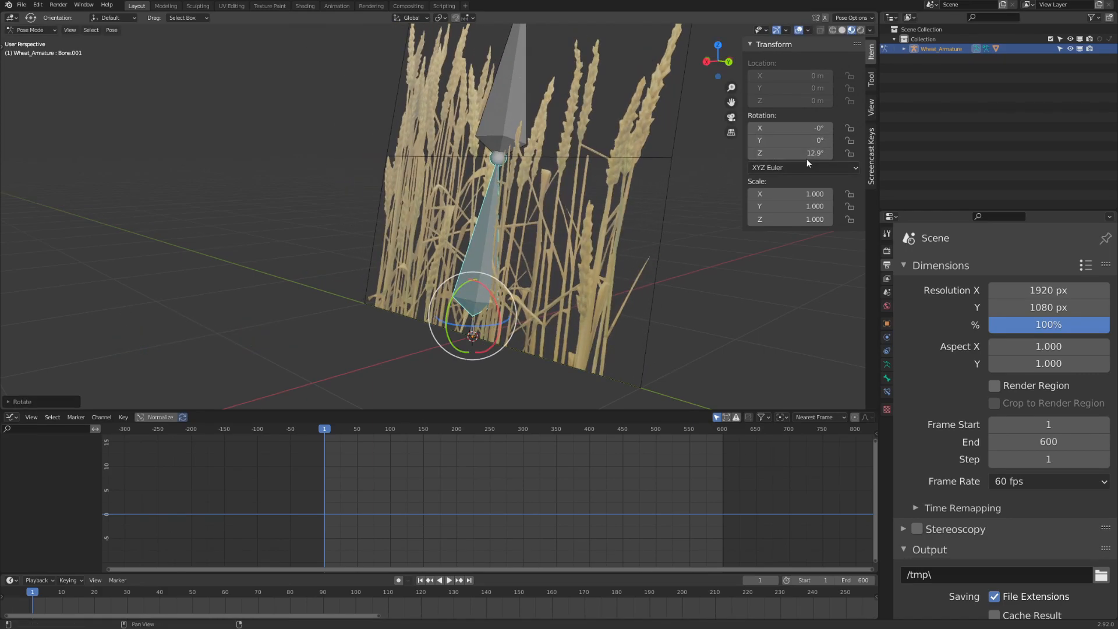
key("ctrl+z")
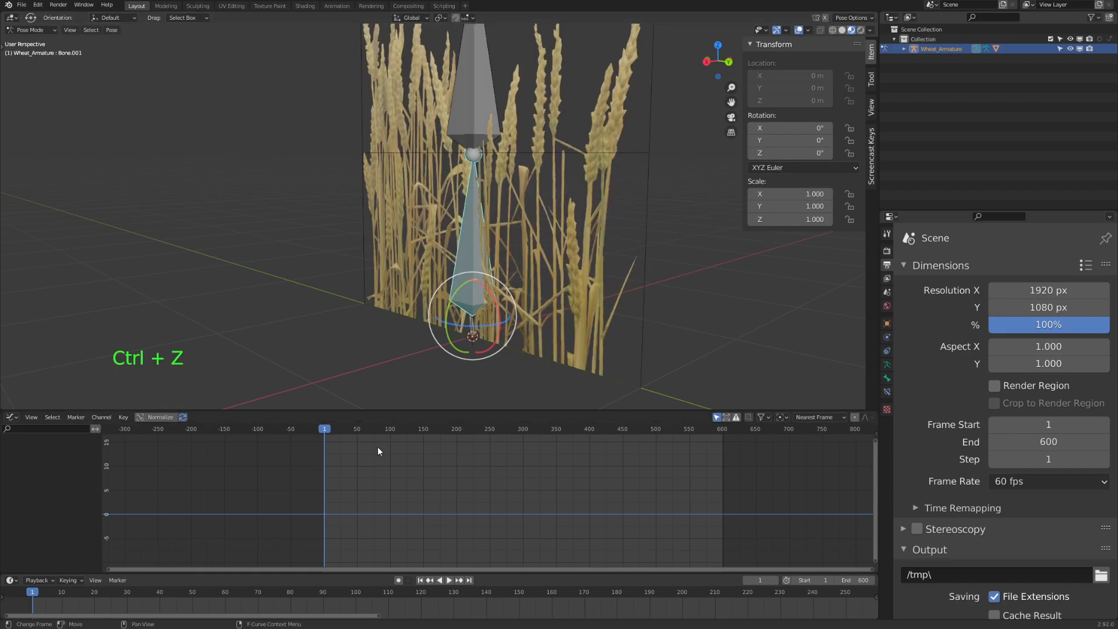
Insert a single keyframe on Bone.001's Z rotation at 0° on frame 1.
left_click(806, 154)
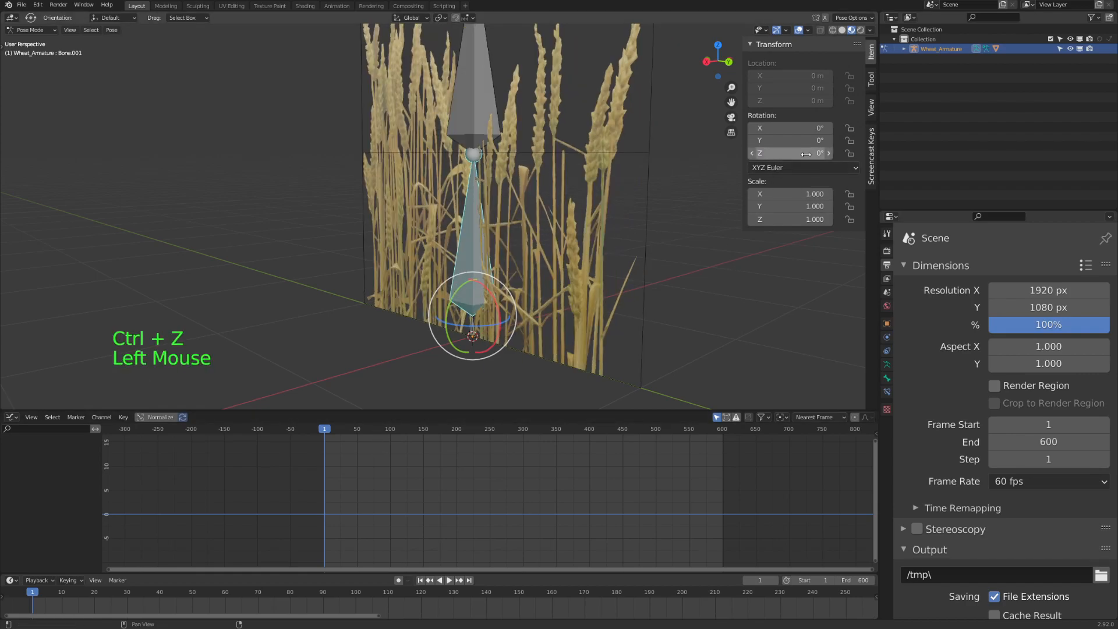
right_click(783, 153)
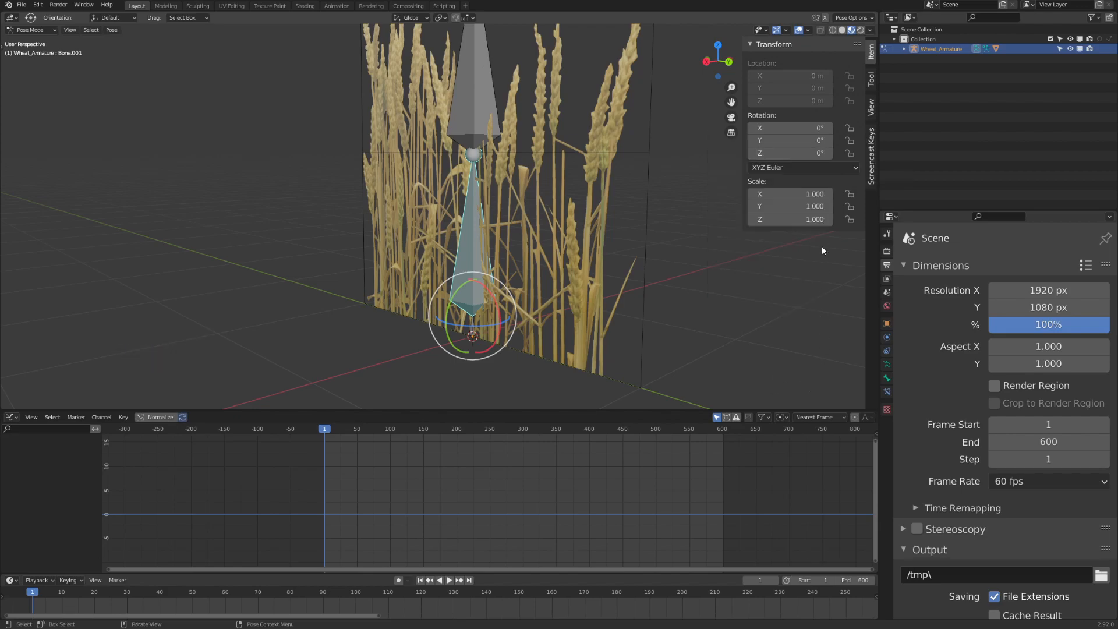
right_click(798, 151)
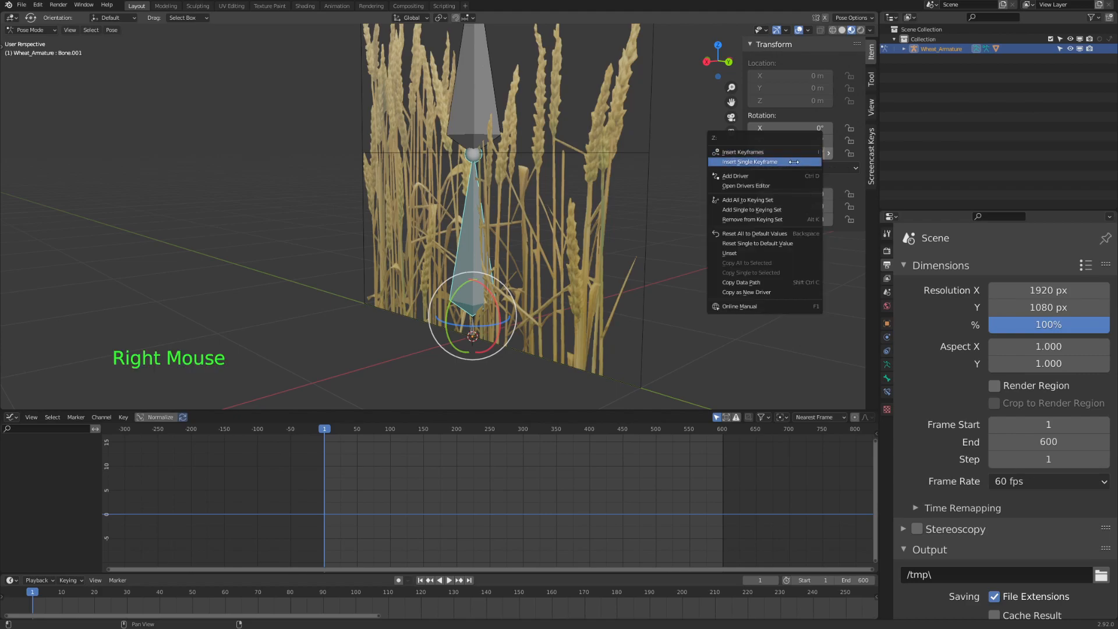
left_click(793, 162)
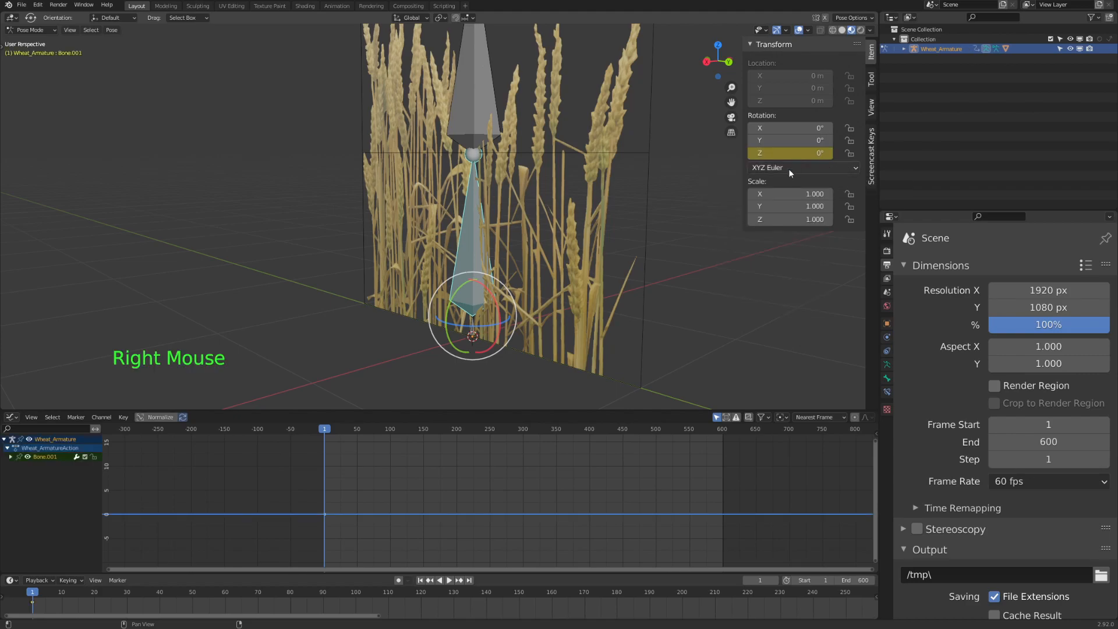
Go to frame 60, set Bone.001's Z rotation to 5° and insert a single keyframe for it.
middle_click_drag(429, 453, 329, 449, "shift")
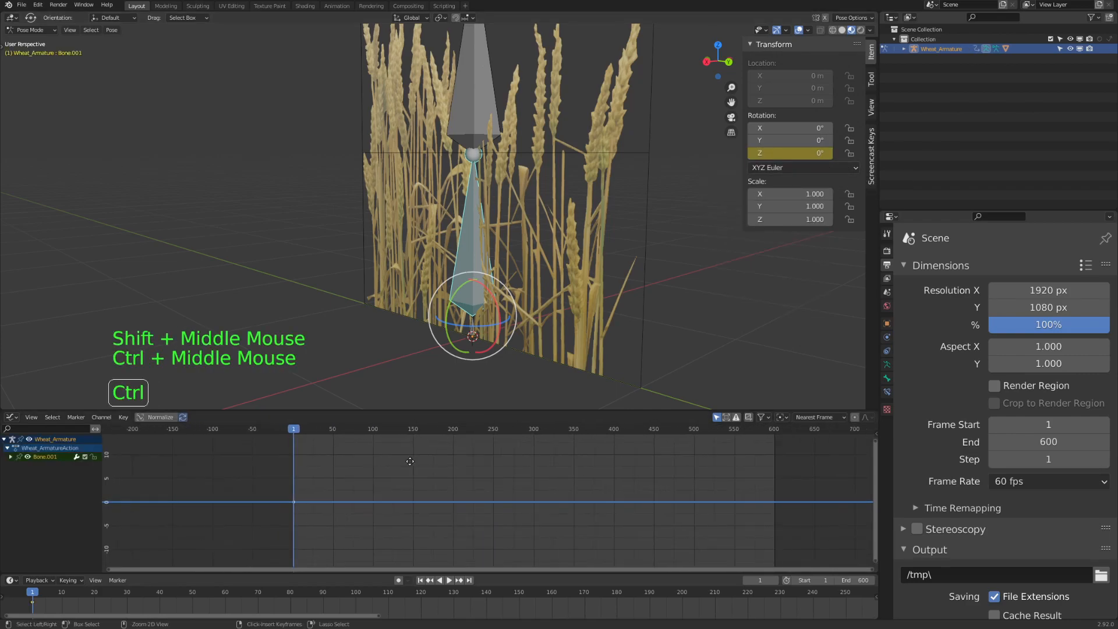
left_click_drag(295, 427, 355, 425)
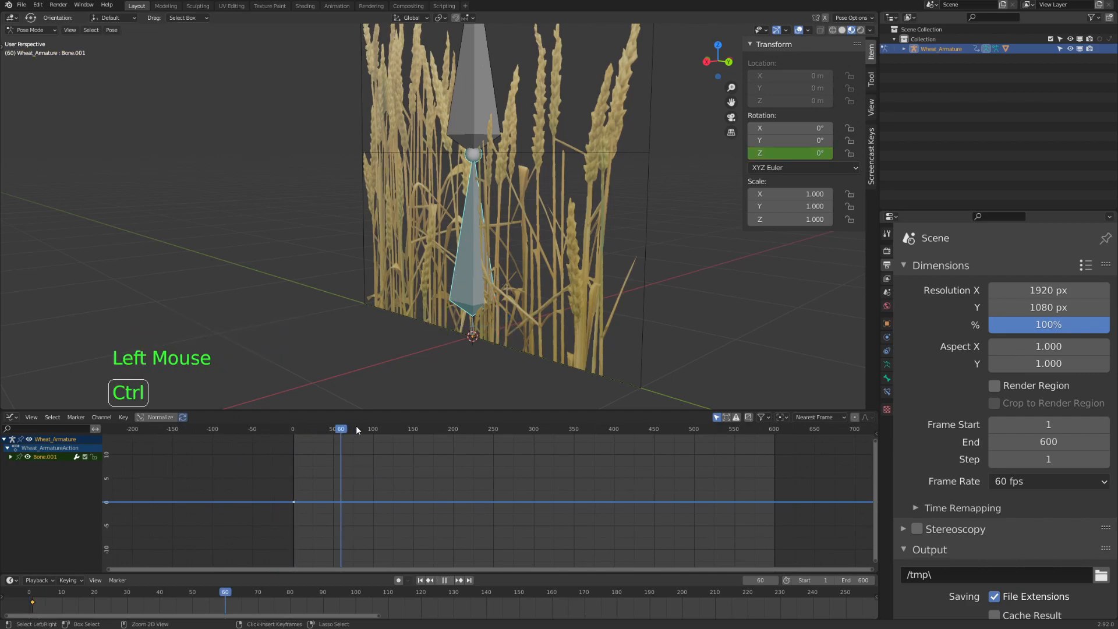
middle_click_drag(694, 229, 541, 275)
left_click(814, 149)
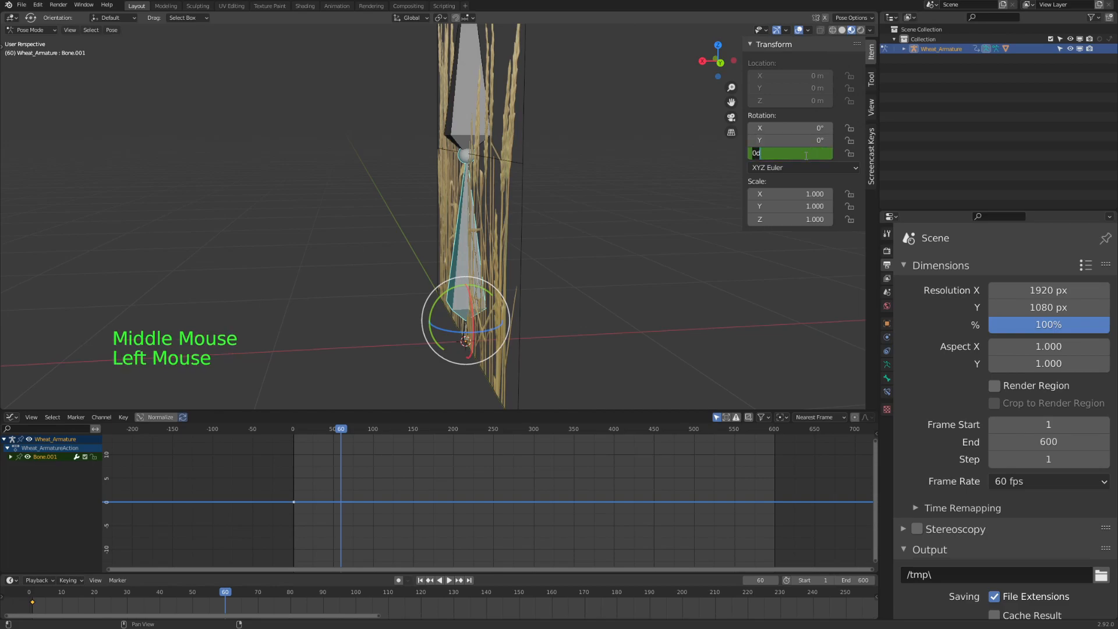
type("5")
key("Return")
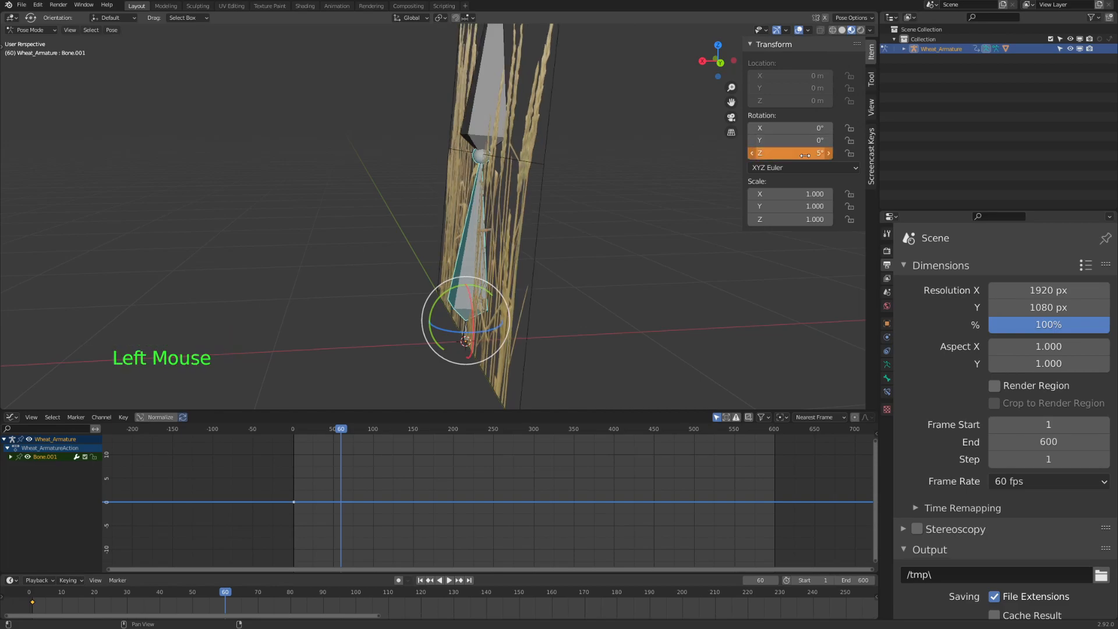
right_click(805, 155)
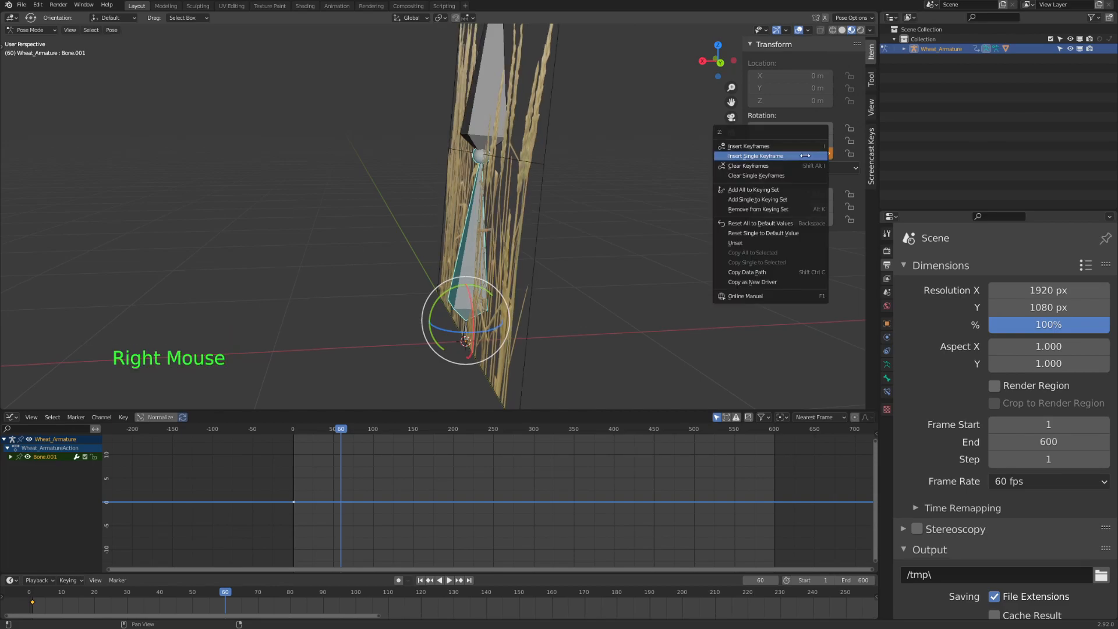
left_click(801, 155)
Go to frame 120, set Bone.001's Z rotation to 0° and insert a single keyframe for it.
mouse_move(388, 486)
middle_mouse_down("shift")
mouse_move(411, 479)
mouse_move(398, 477)
middle_mouse_up("shift")
mouse_move(289, 428)
left_mouse_down("ctrl")
mouse_move(319, 430)
mouse_move(289, 425)
left_mouse_up("ctrl")
middle_click_drag(284, 473, 292, 478, "shift")
scroll(342, 448, "up", 1)
left_click_drag(326, 430, 391, 411)
left_click(791, 154)
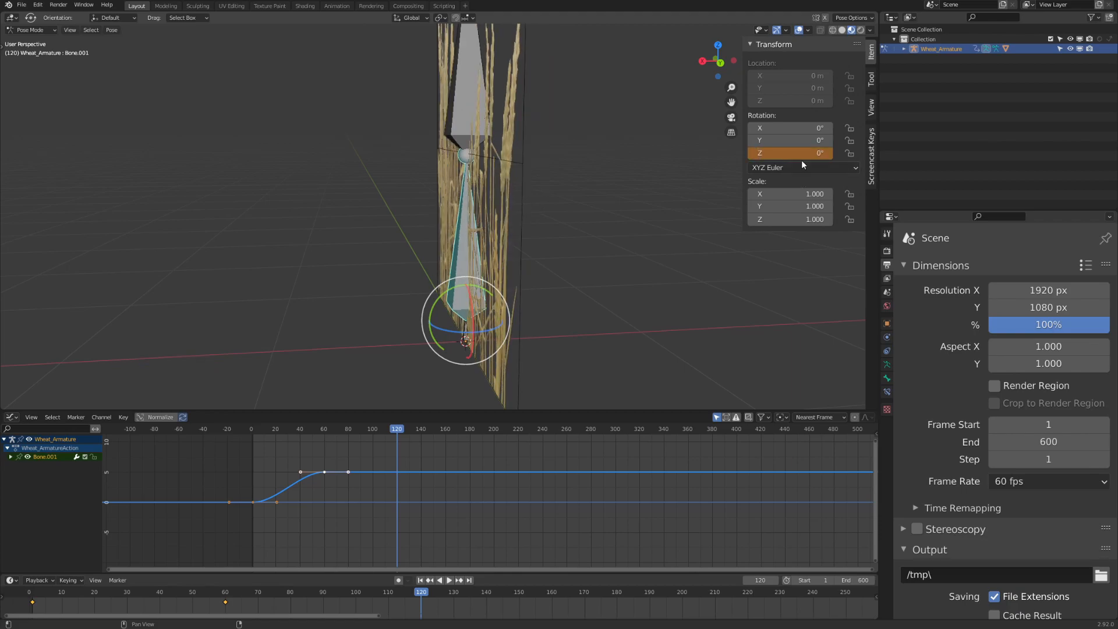
key("Return")
right_click(793, 153)
left_click(793, 153)
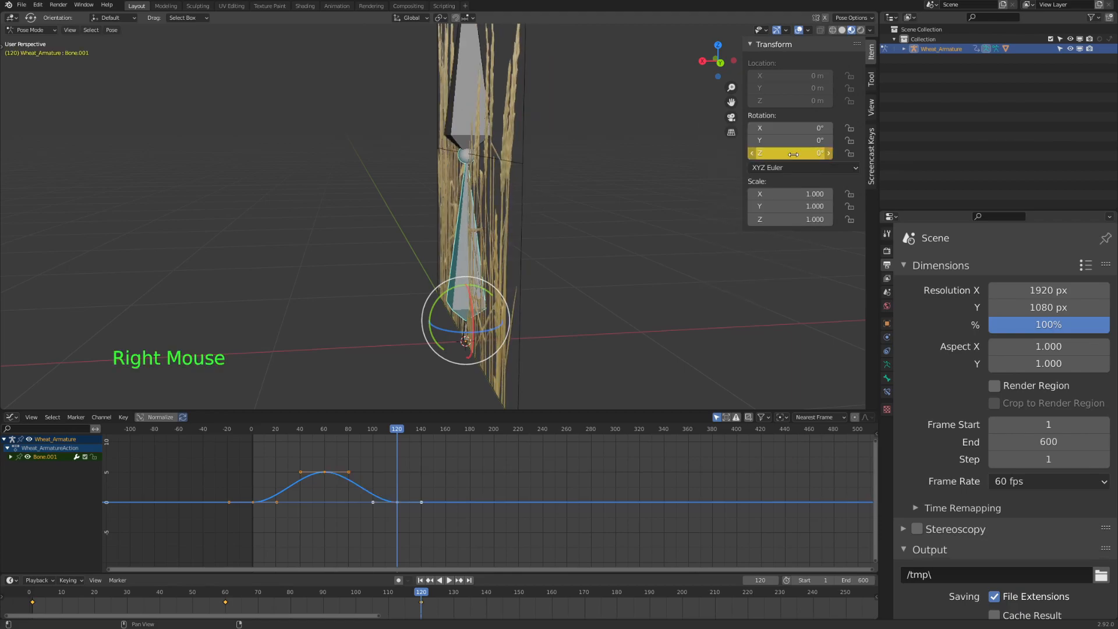
Go to frame 180, set Bone.001's Z rotation to -5° and insert a single keyframe for it.
left_click_drag(397, 431, 457, 427)
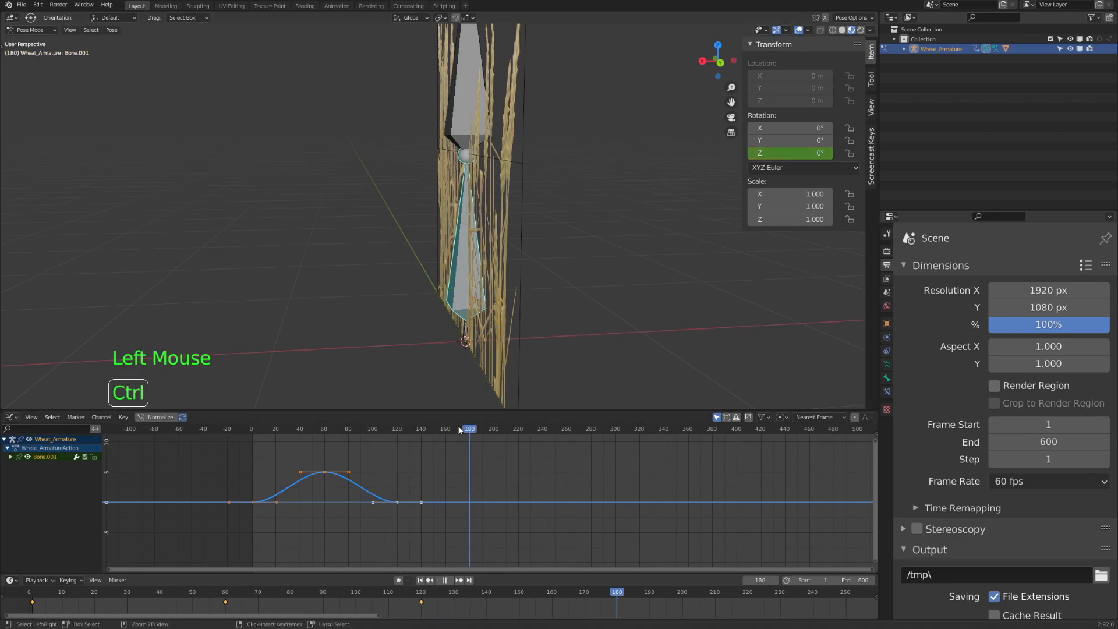
double_click(799, 153)
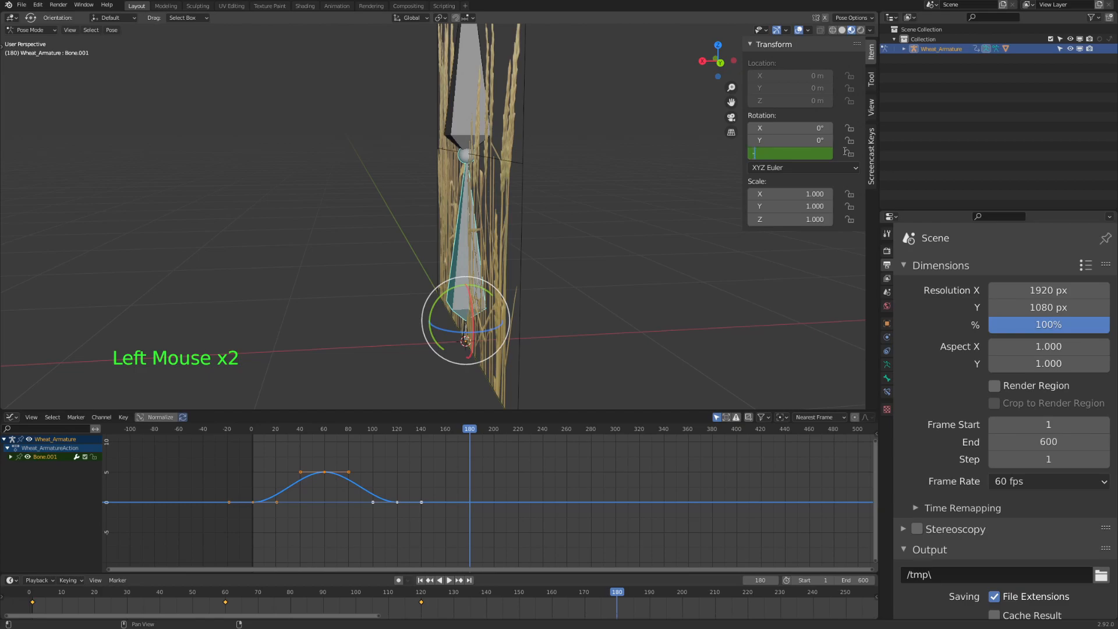
key("Return")
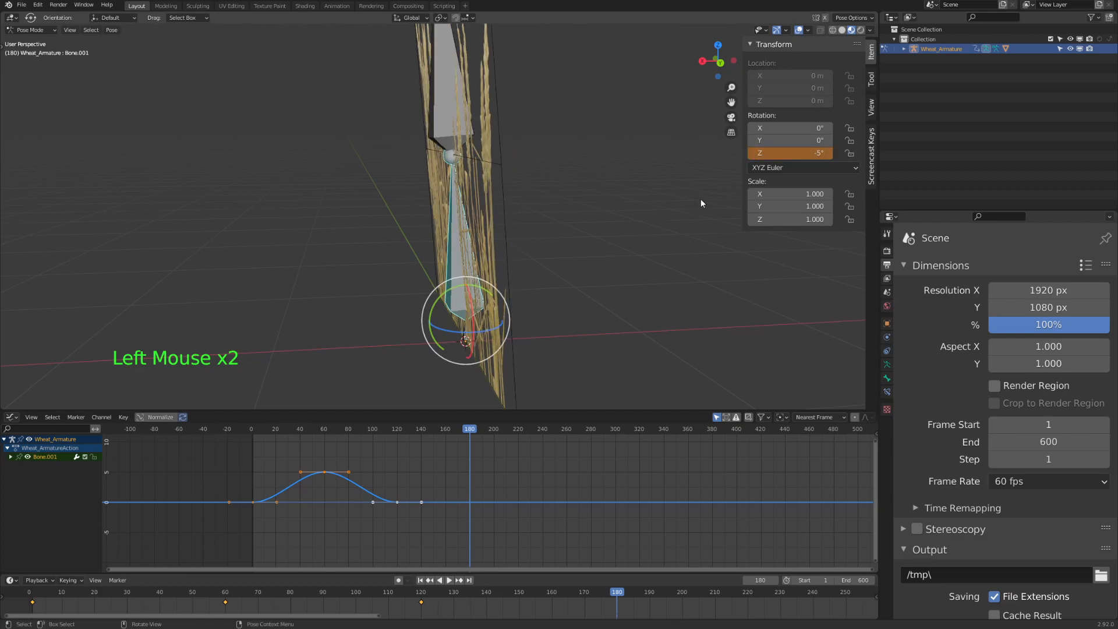
right_click(798, 155)
left_click(800, 155)
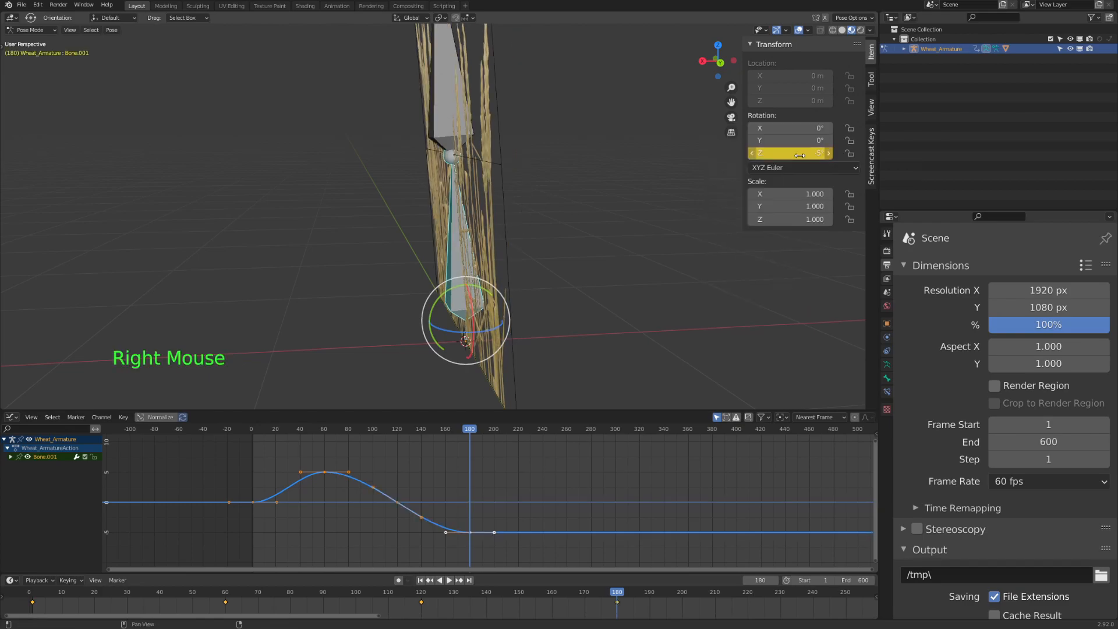
Save the file and play the bone's sway from frame 0, returning to frame 0 after stopping.
middle_click_drag(520, 508, 593, 487, "shift")
left_click(575, 490)
left_click(554, 482)
key("a")
left_click(431, 434)
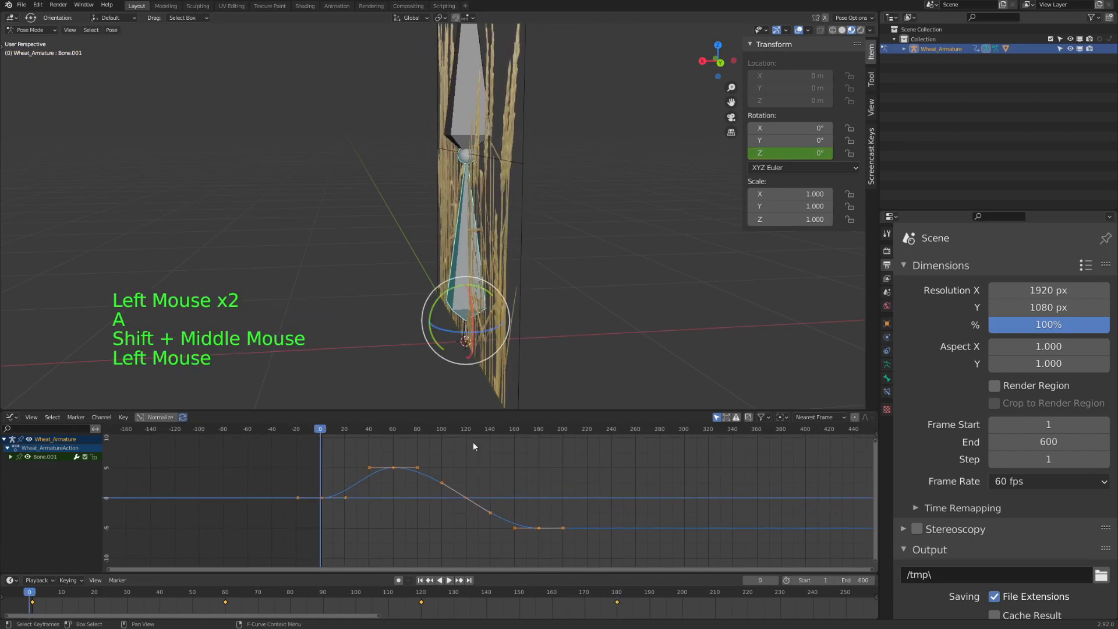
key("ctrl+s")
key("space")
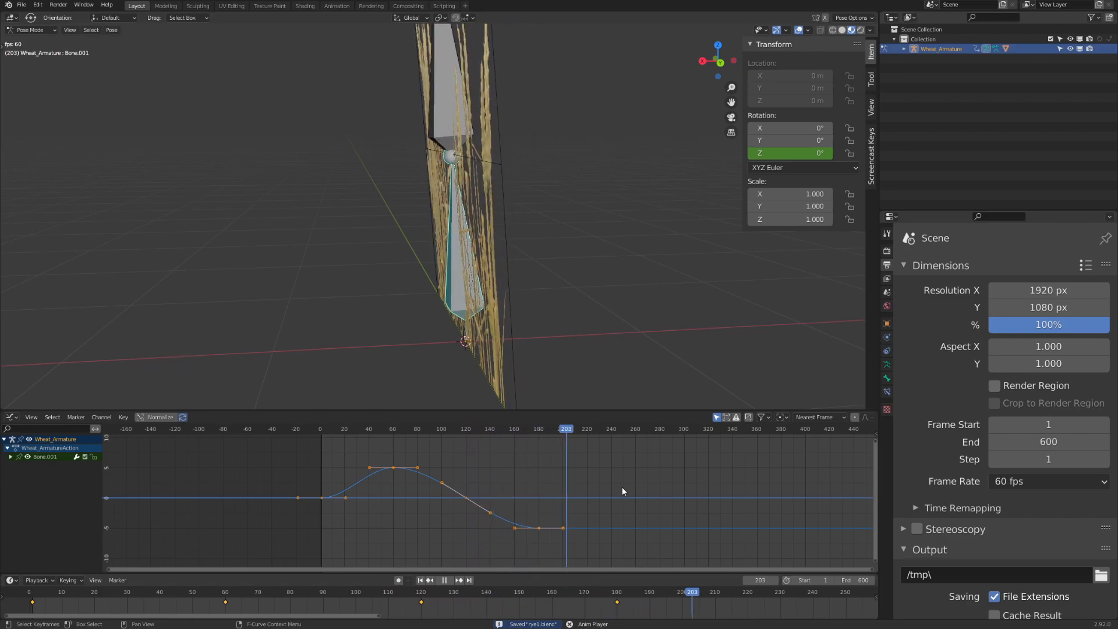
key("space")
left_click(305, 428)
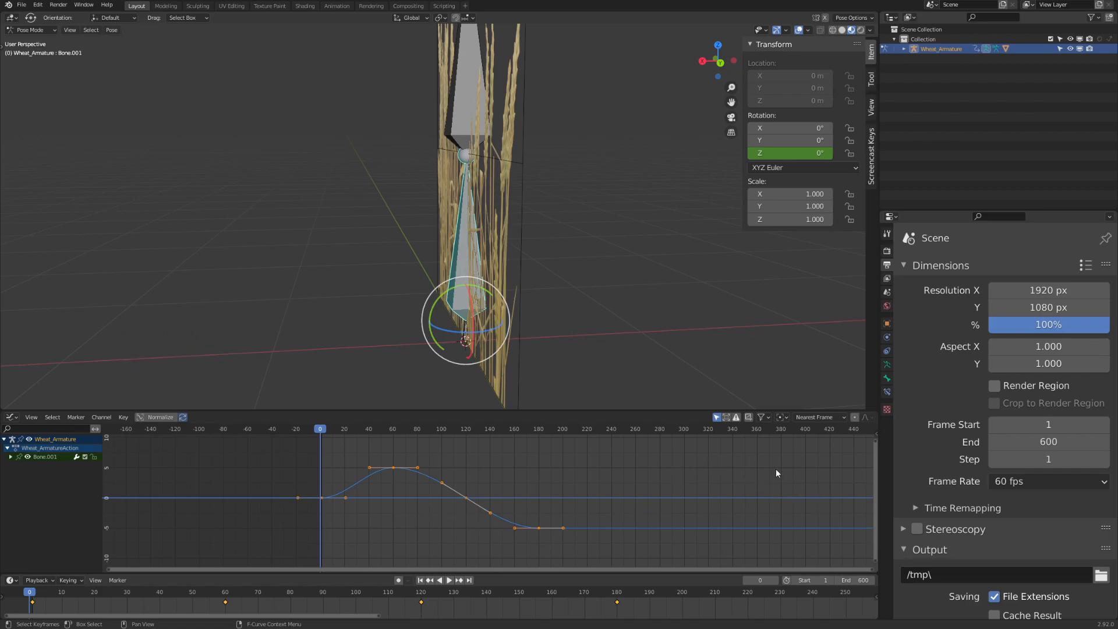
Try making the Z rotation curve cyclic with all its keyframes selected, and undo the extrapolation.
left_click(526, 481)
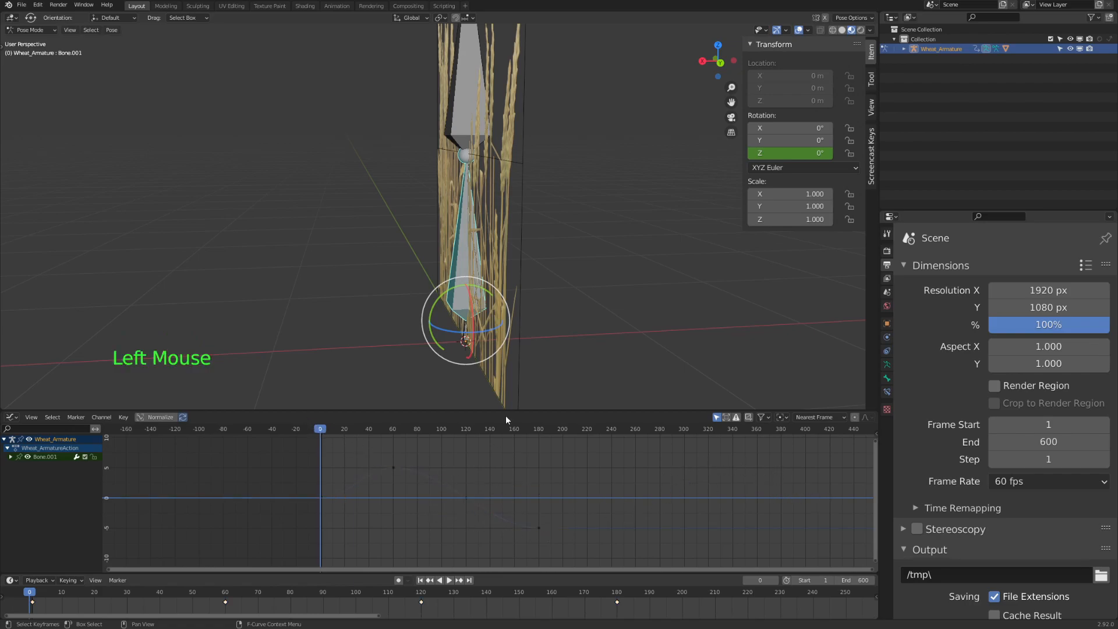
left_click(407, 529)
middle_click_drag(510, 525, 452, 528)
key("a")
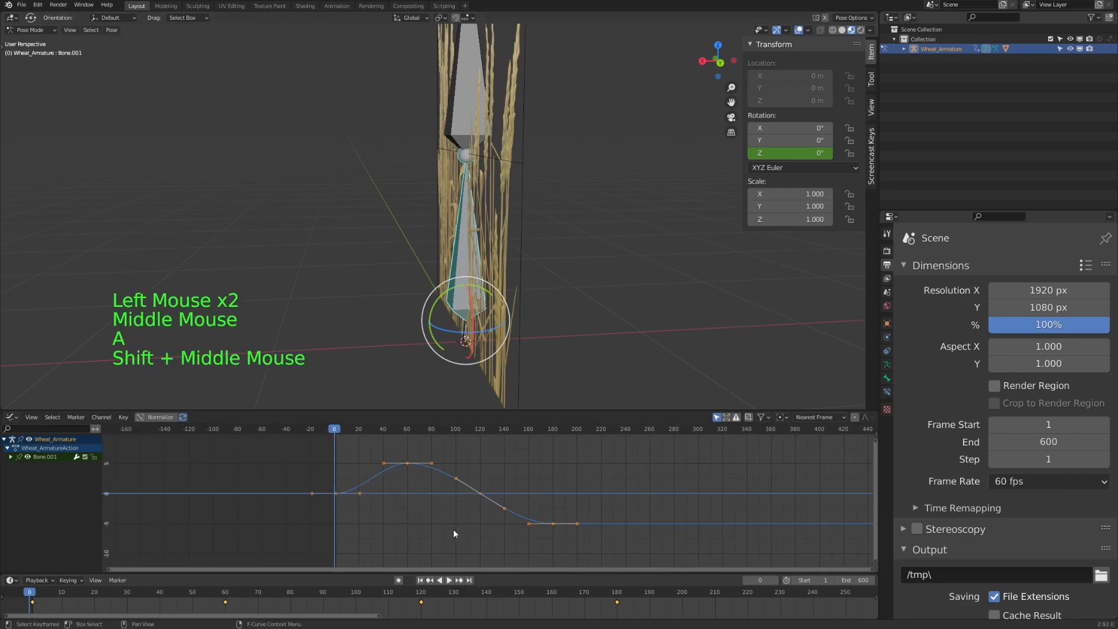
key("shift+e")
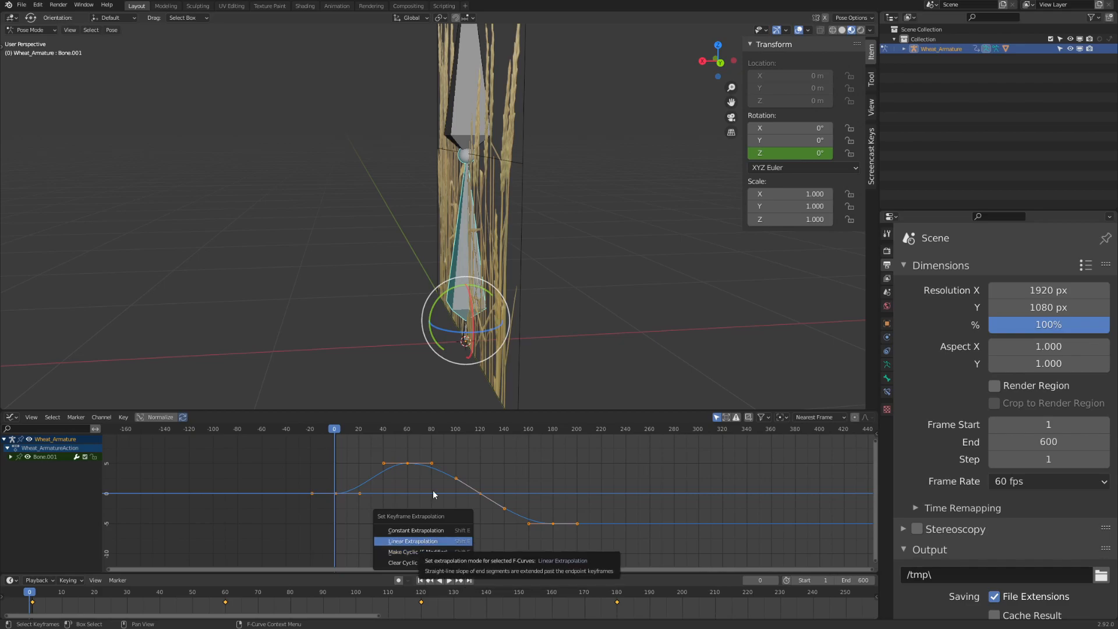
left_click(409, 551)
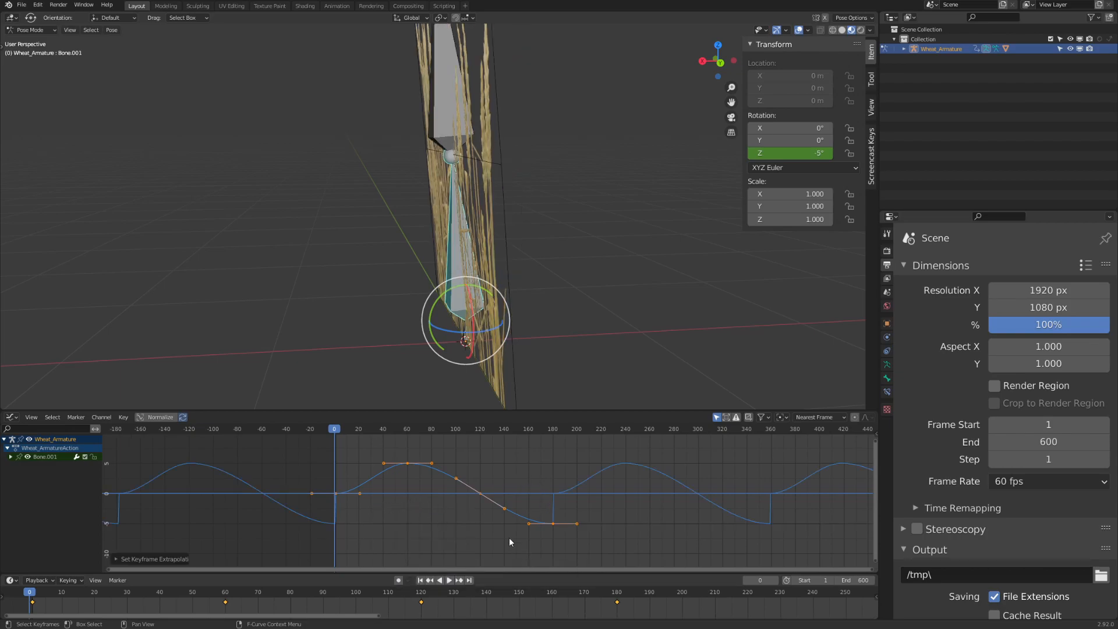
middle_click_drag(511, 541, 345, 499, "shift")
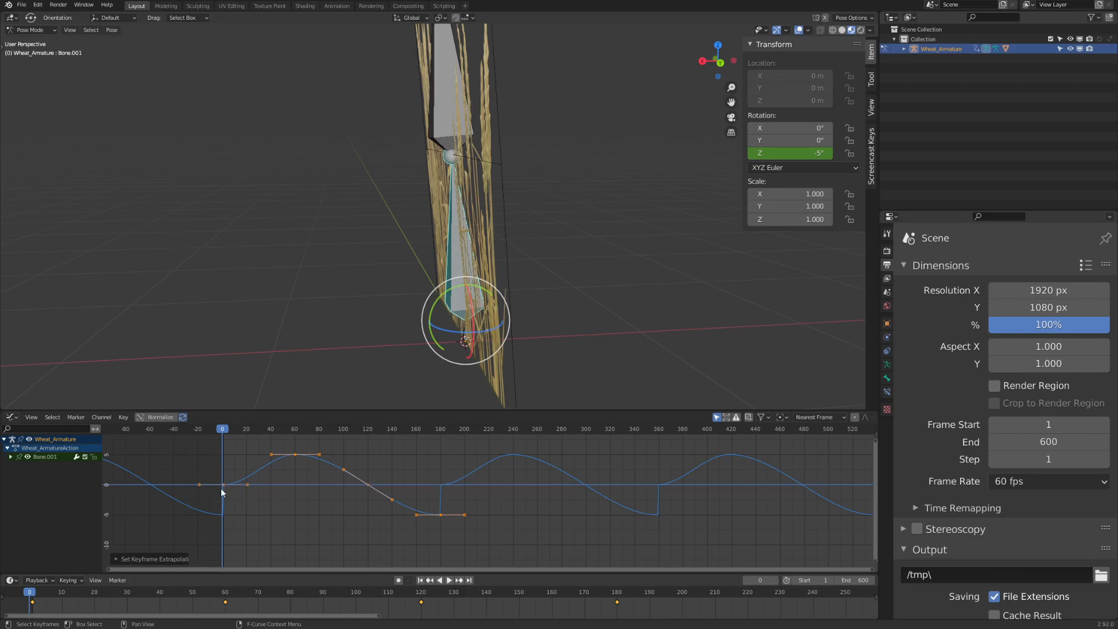
key("ctrl+z")
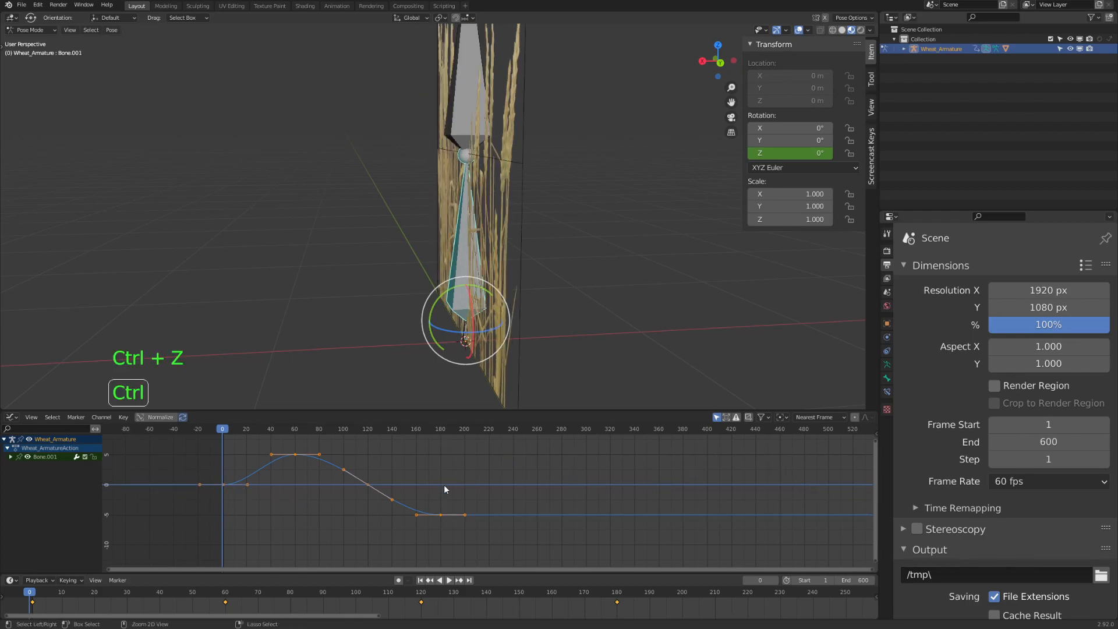
Go to frame 240, set Bone.001's Z rotation to 0° and insert a single keyframe for it.
left_click(441, 430)
left_click_drag(444, 431, 483, 432)
middle_click_drag(446, 473, 495, 474, "shift")
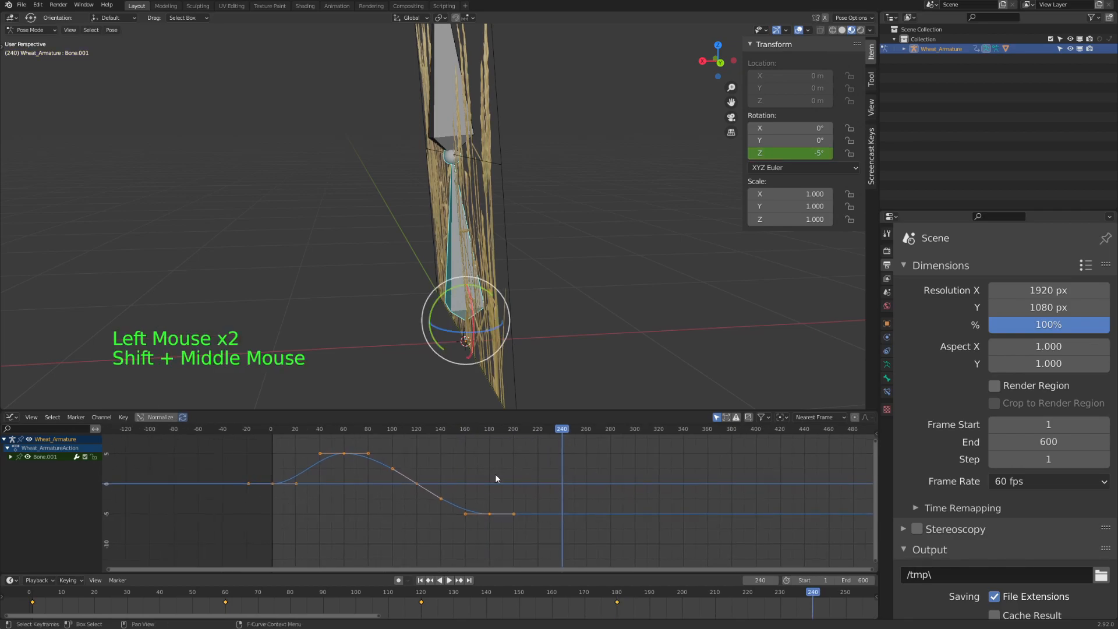
left_click(791, 152)
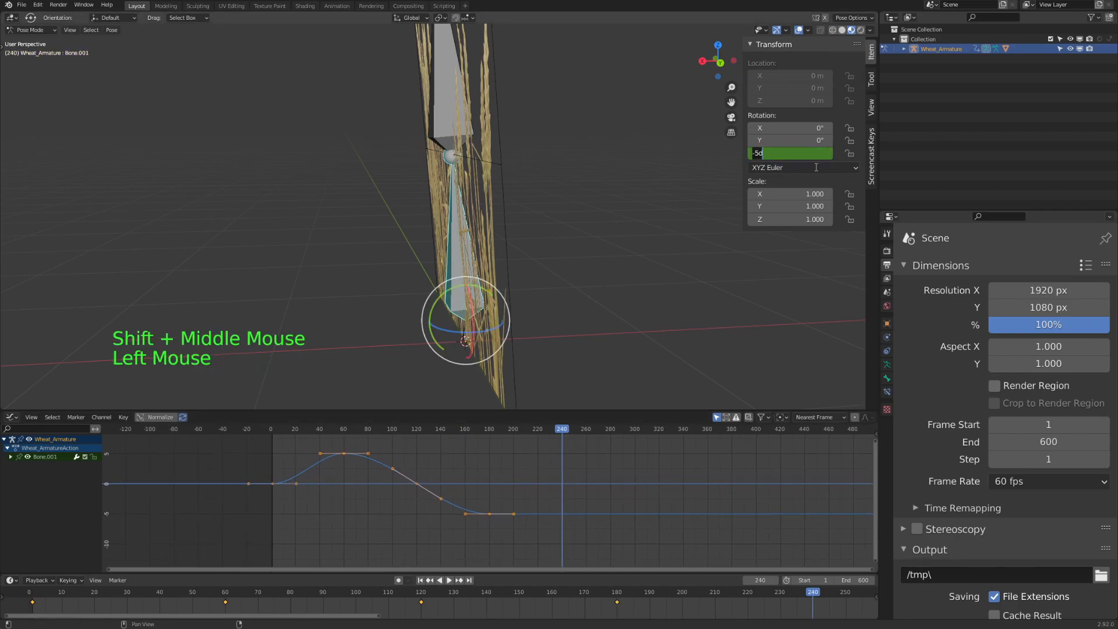
type("0")
key("Return")
right_click(800, 153)
left_click(800, 153)
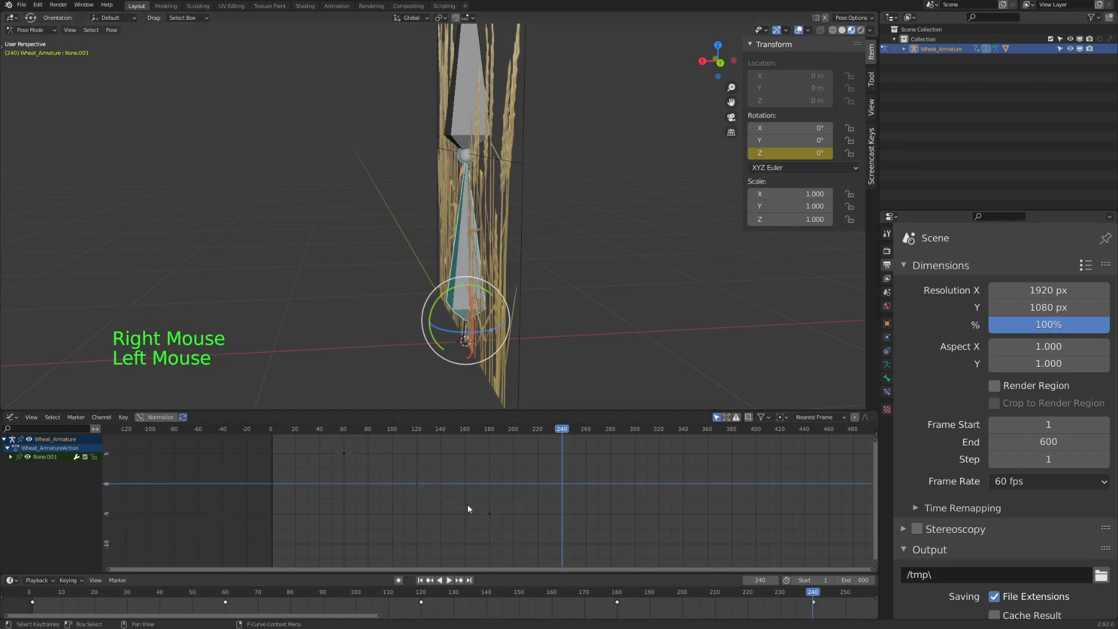
Select all keyframes of the Z rotation curve and apply Make Cyclic (F-Modifier) extrapolation.
left_click(579, 463)
key("a")
key("shift+e")
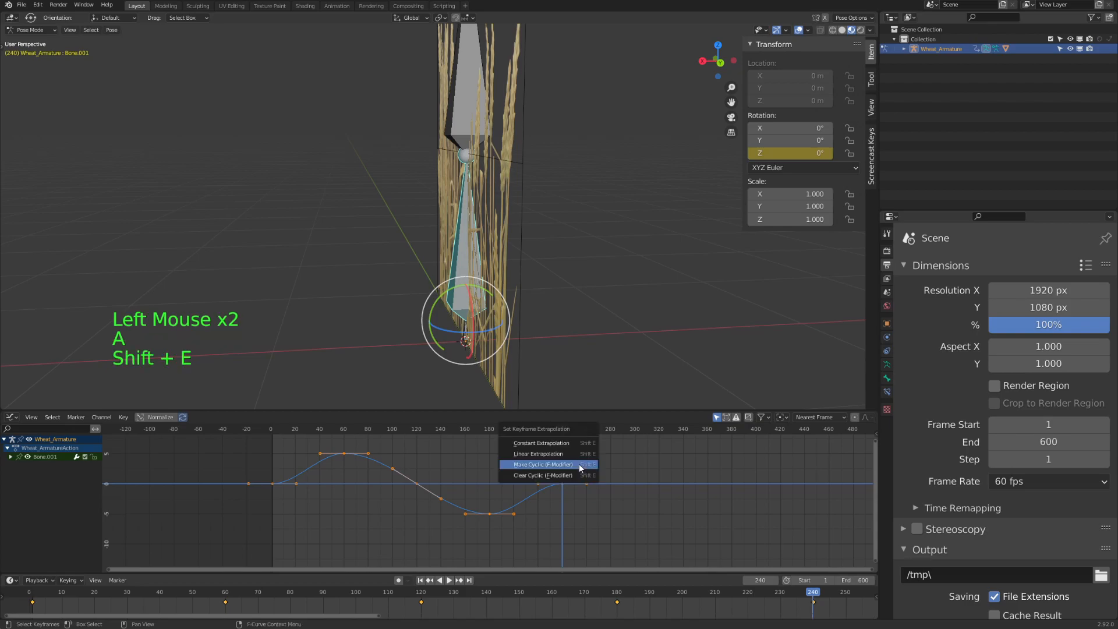
left_click(578, 463)
Play the looping sway from frame 1 and examine the wheat's motion from another angle.
mouse_move(672, 526)
middle_mouse_down("shift")
mouse_move(597, 530)
mouse_move(667, 519)
mouse_move(652, 520)
middle_mouse_up("shift")
left_click_drag(307, 431, 309, 408)
key("space")
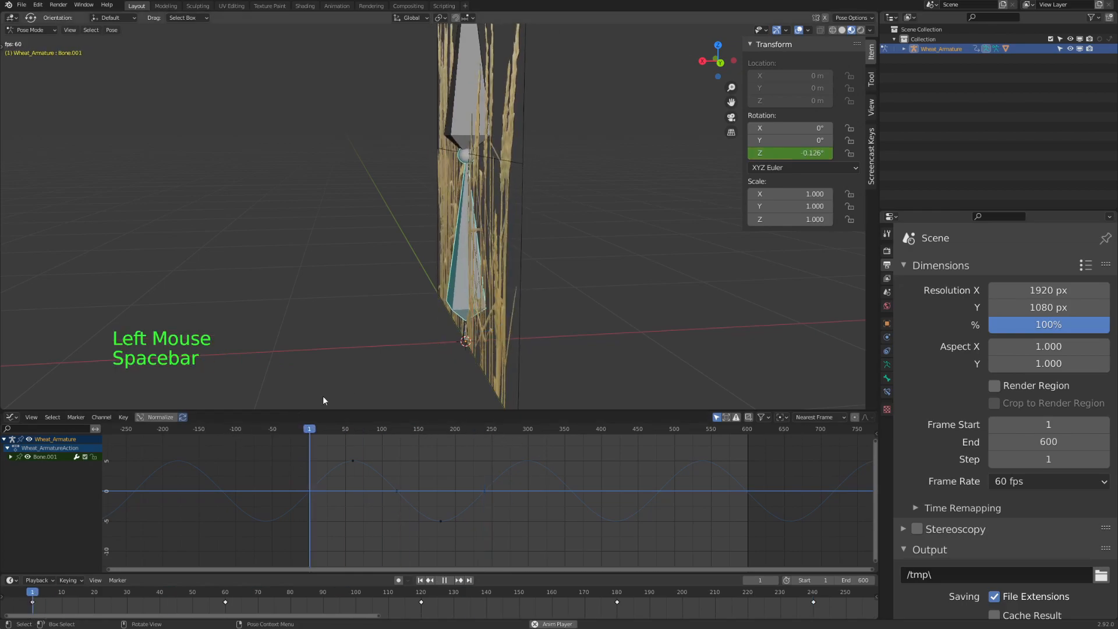
middle_click_drag(475, 306, 504, 298)
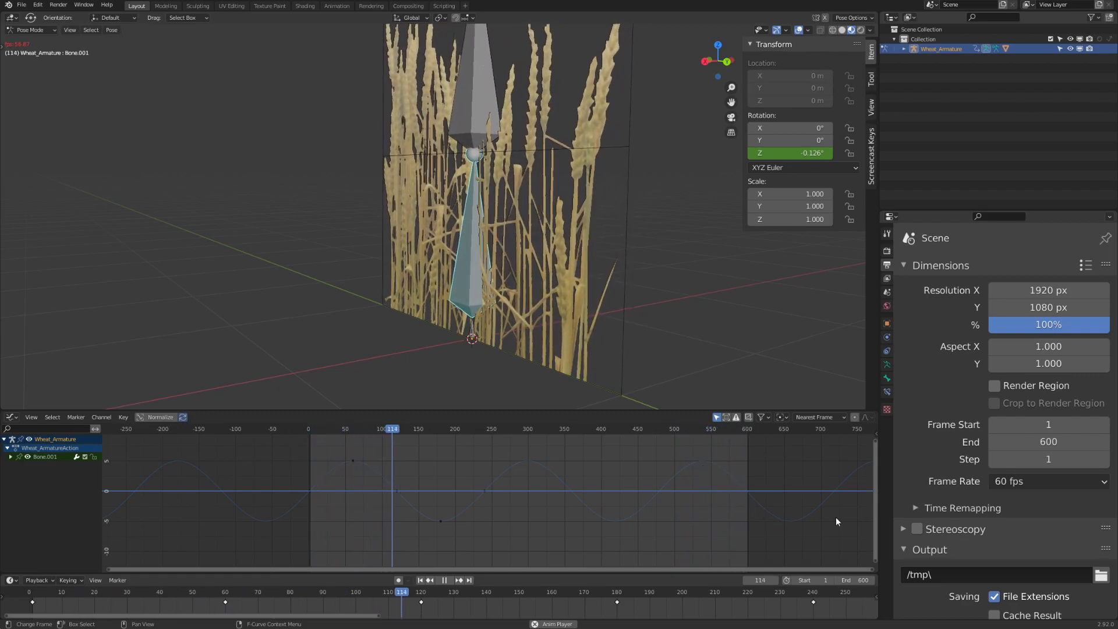
key("space")
Save the file with the playhead back at frame 0 and scrub the animation to frame 34.
left_click(308, 430)
middle_click_drag(501, 256, 446, 399)
key("ctrl+s")
left_click(420, 462)
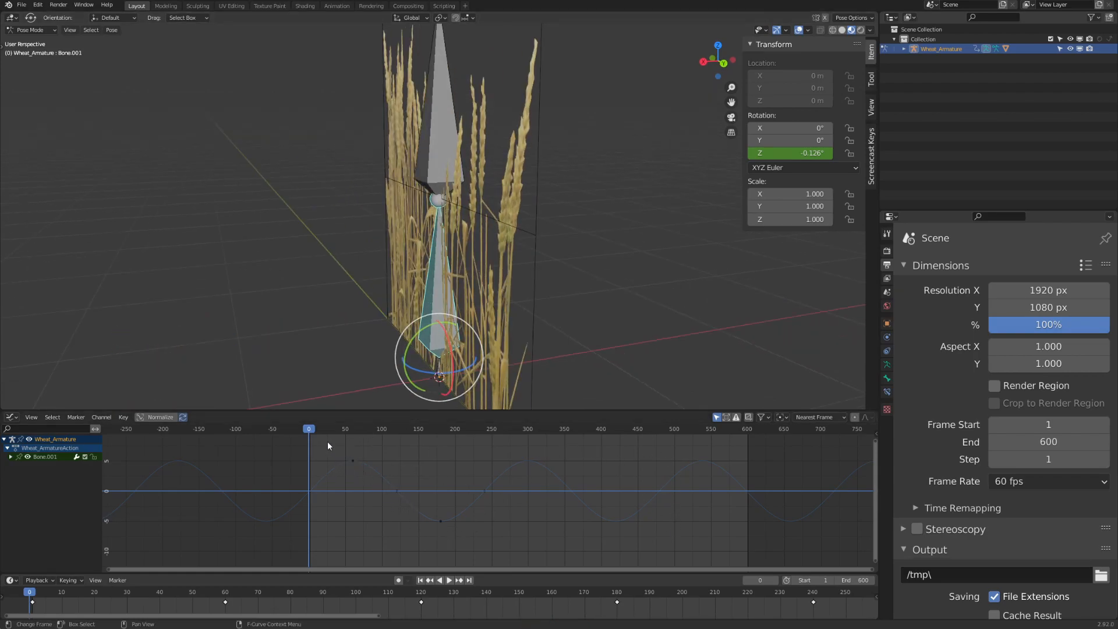
left_click_drag(308, 431, 333, 446)
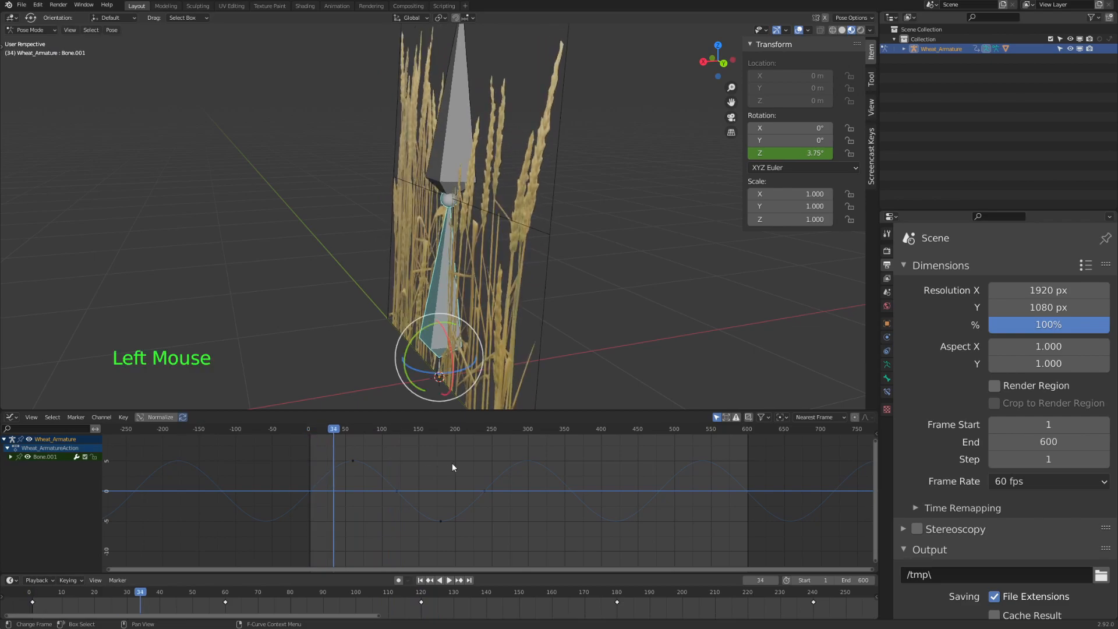
Select all keyframes of Bone.001's Z rotation curve and scale them down along Y to a peak of about 2.8°.
key("a")
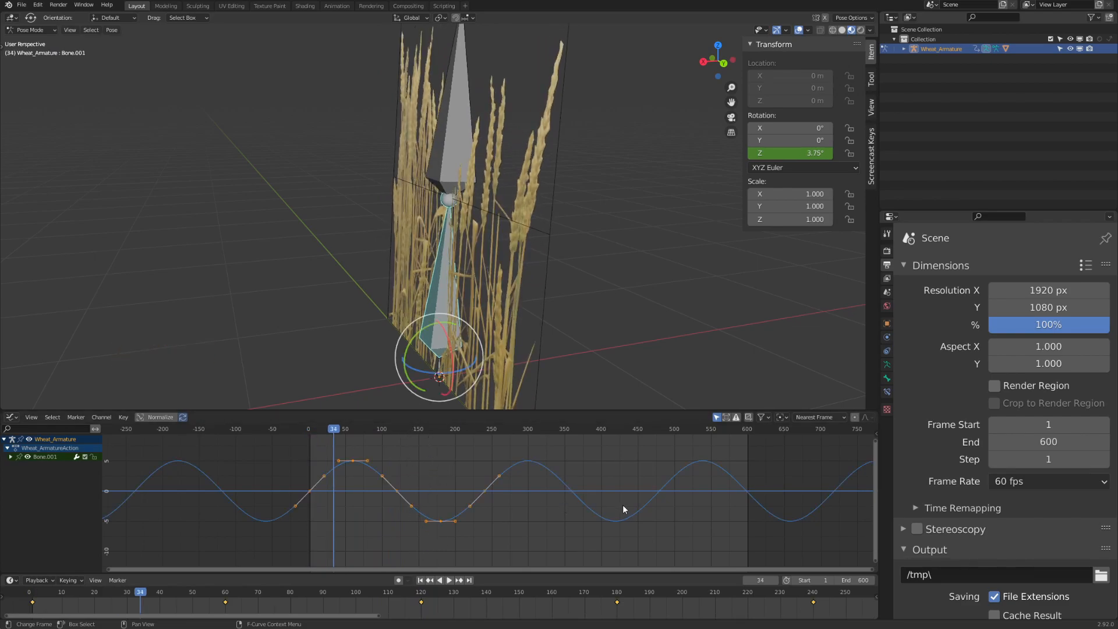
key("s")
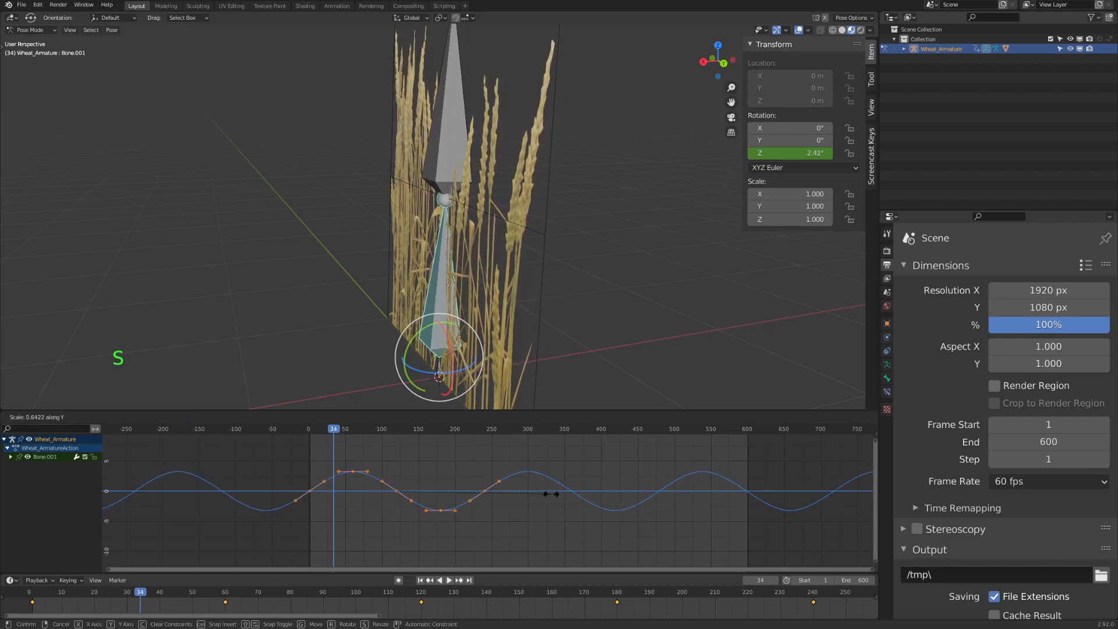
left_click(532, 492)
Play the gentler sway, return the playhead to frame 0 and save the file.
left_click_drag(335, 434, 354, 431)
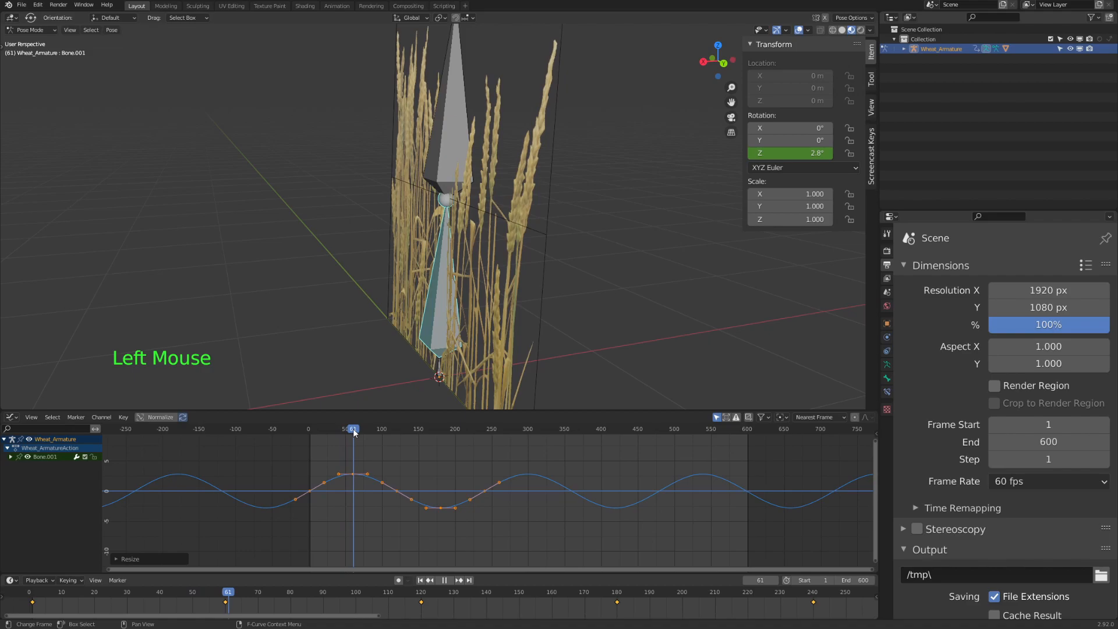
key("space")
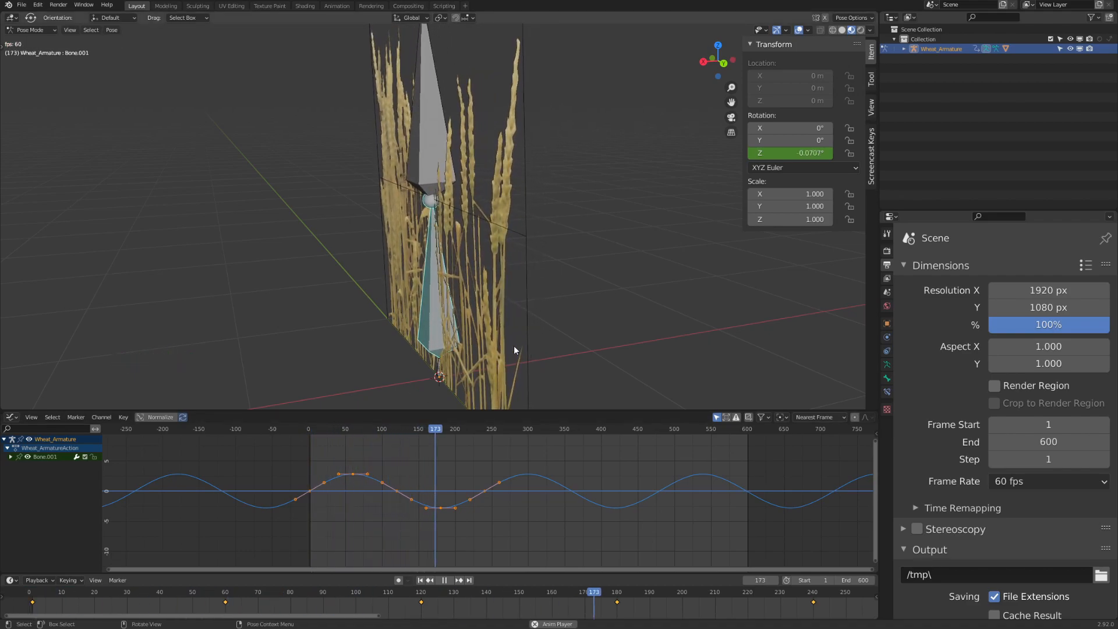
key("space")
left_click(369, 429)
key("Escape")
key("ctrl+s")
Select Bone.002 and insert a single keyframe for its Z rotation of 0° at frame 0.
middle_click_drag(534, 212, 446, 176)
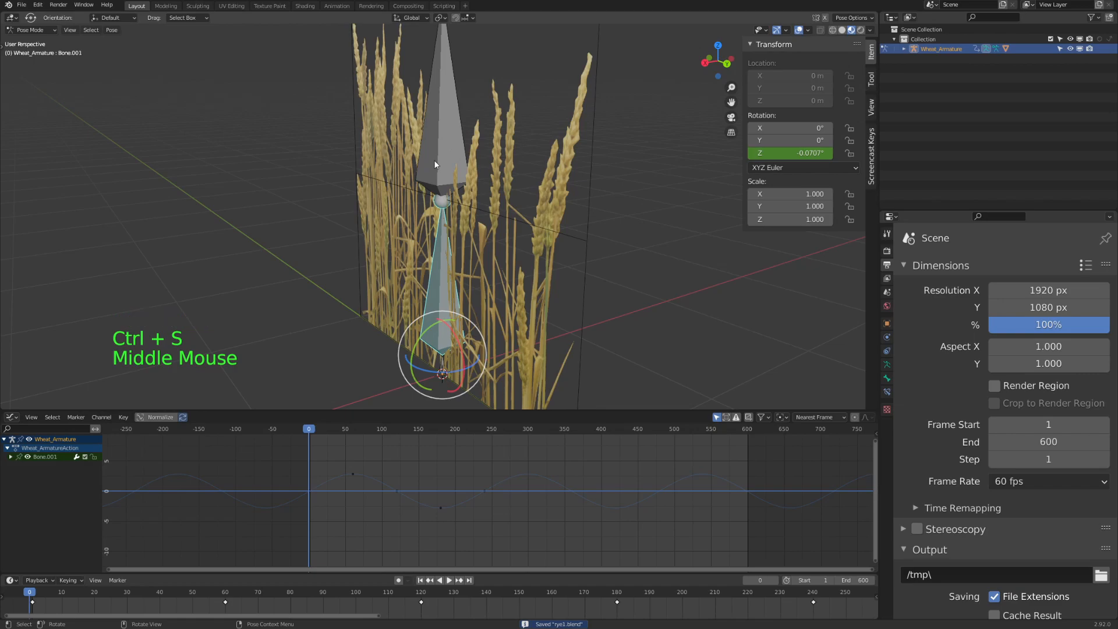
left_click(434, 159)
middle_click_drag(521, 159, 505, 256, "shift")
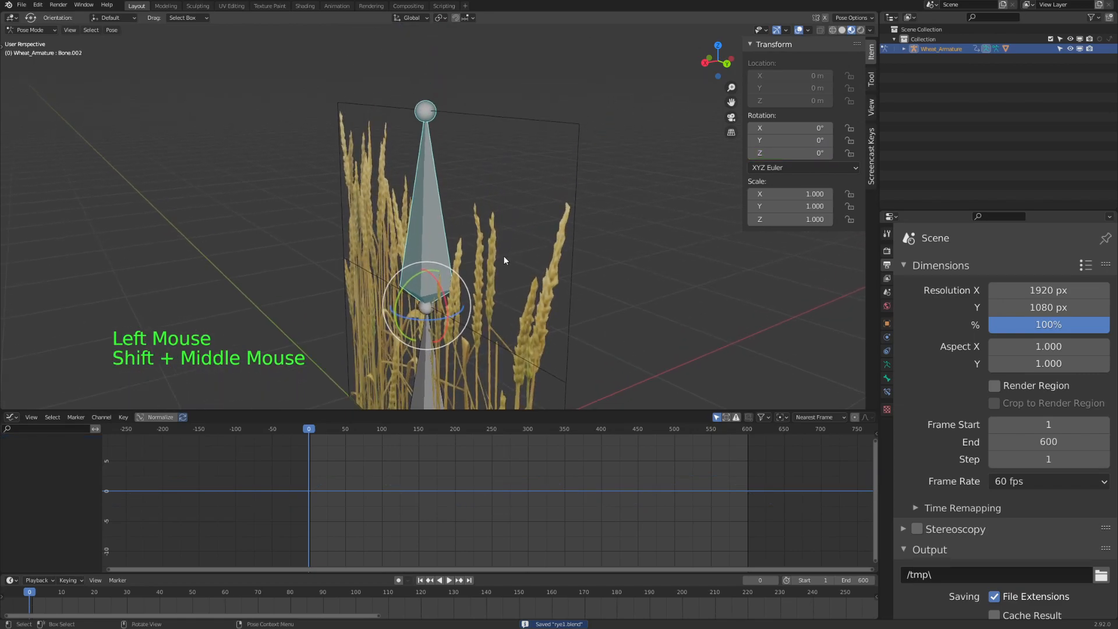
middle_click_drag(414, 398, 417, 322, "shift")
middle_click_drag(528, 178, 525, 233, "shift")
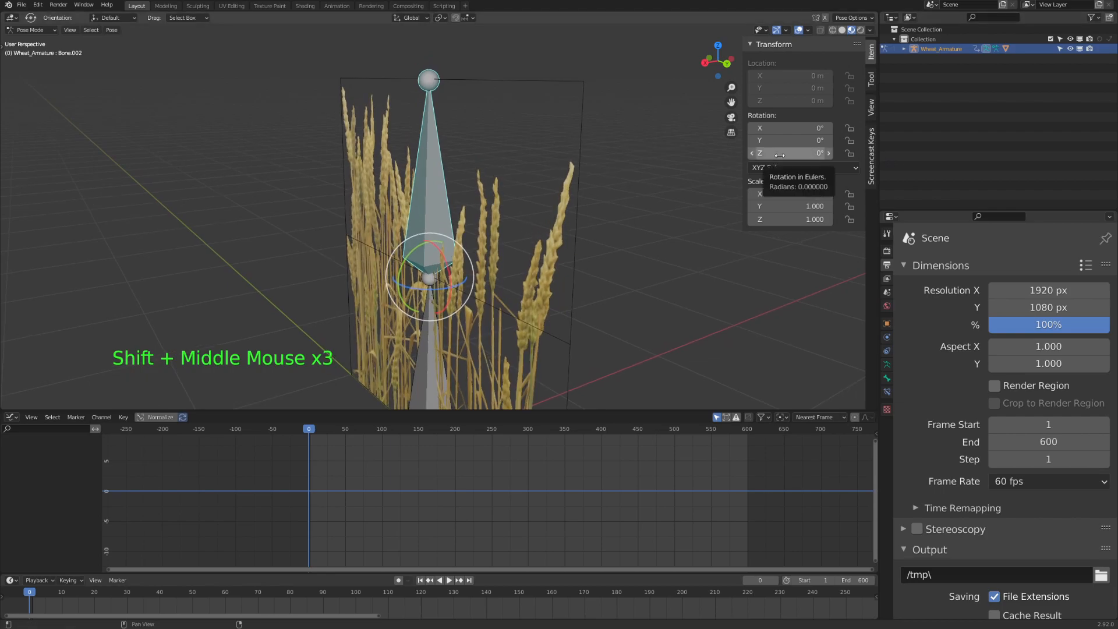
right_click(779, 155)
left_click(779, 154)
Select Bone.001 and copy all keyframes of its Z rotation curve.
middle_click_drag(469, 329, 486, 264, "shift")
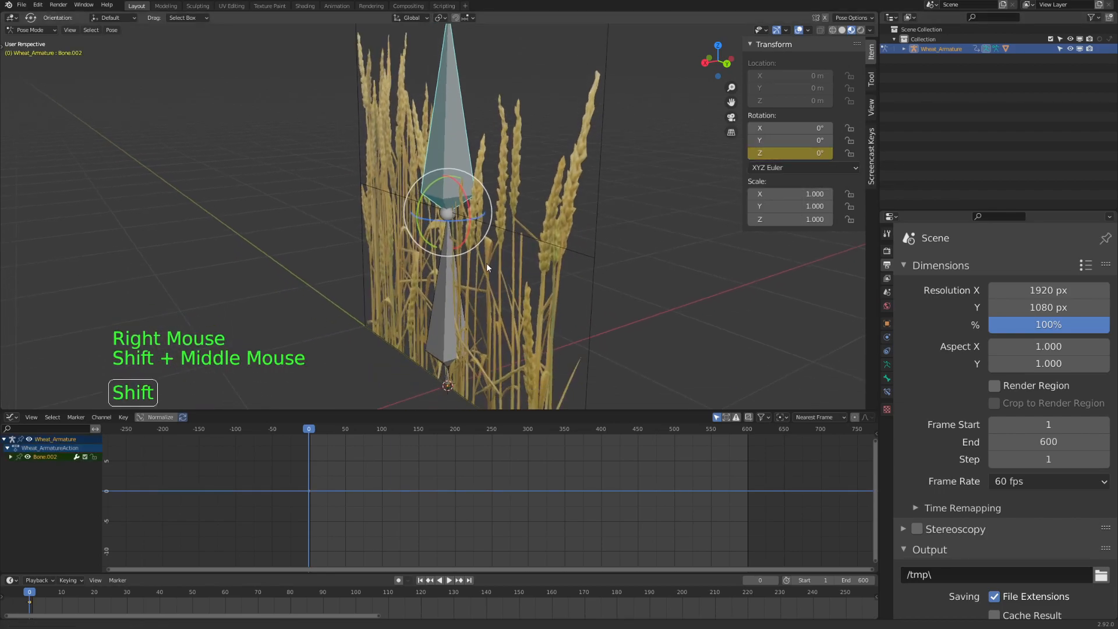
left_click(449, 304)
left_click(372, 455)
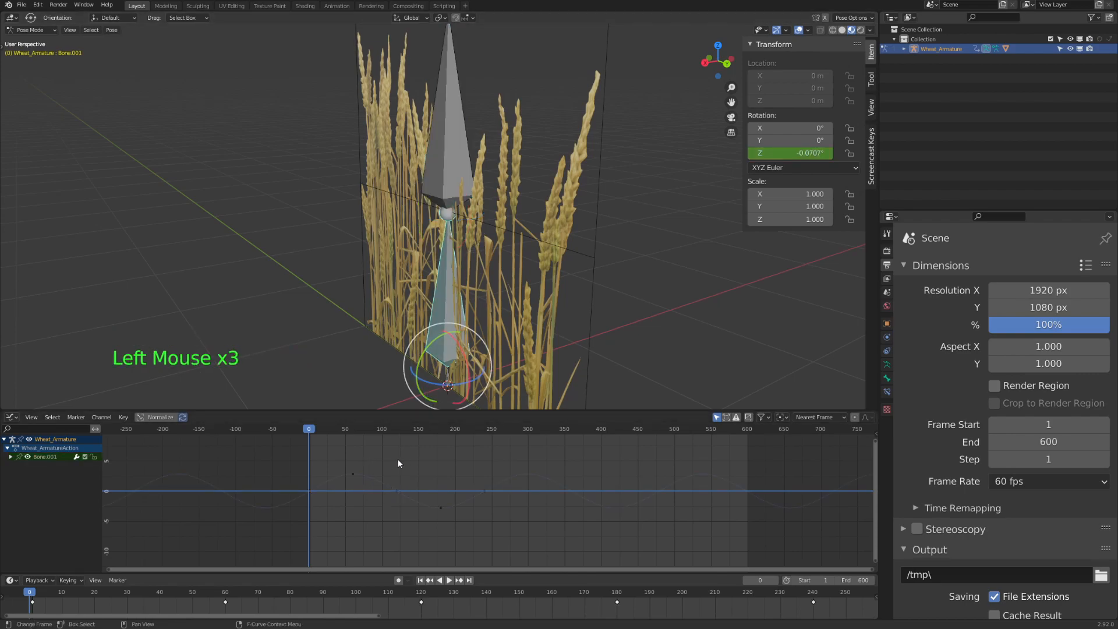
left_click(382, 460)
key("a")
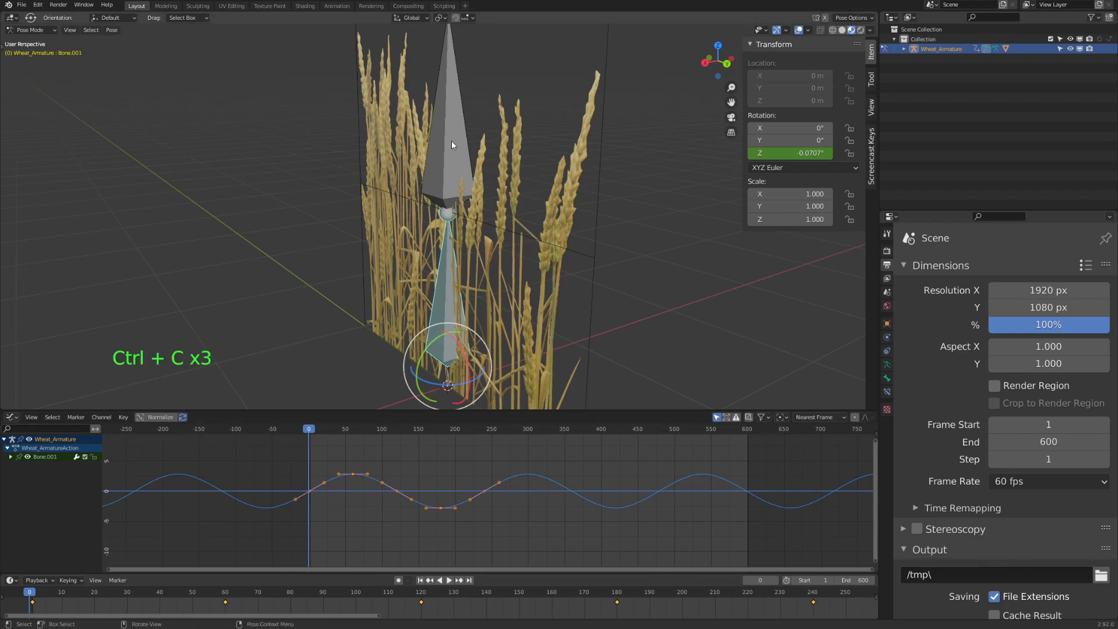
Select Bone.002 and paste the copied keyframes into its Z rotation curve at frame 0.
left_click(446, 116)
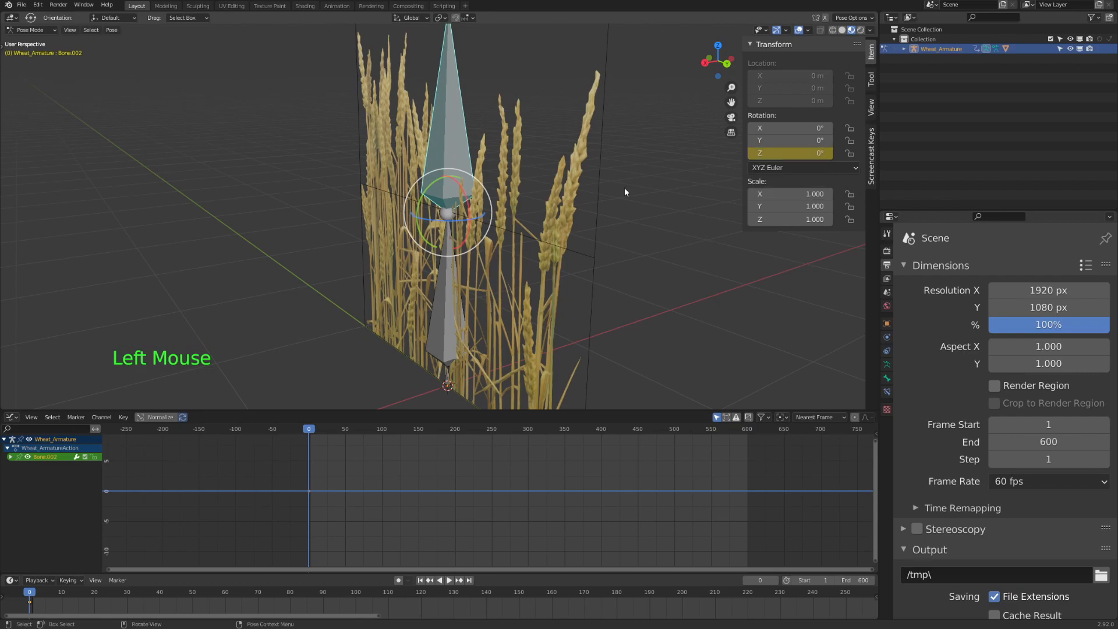
middle_click_drag(532, 212, 536, 249, "shift")
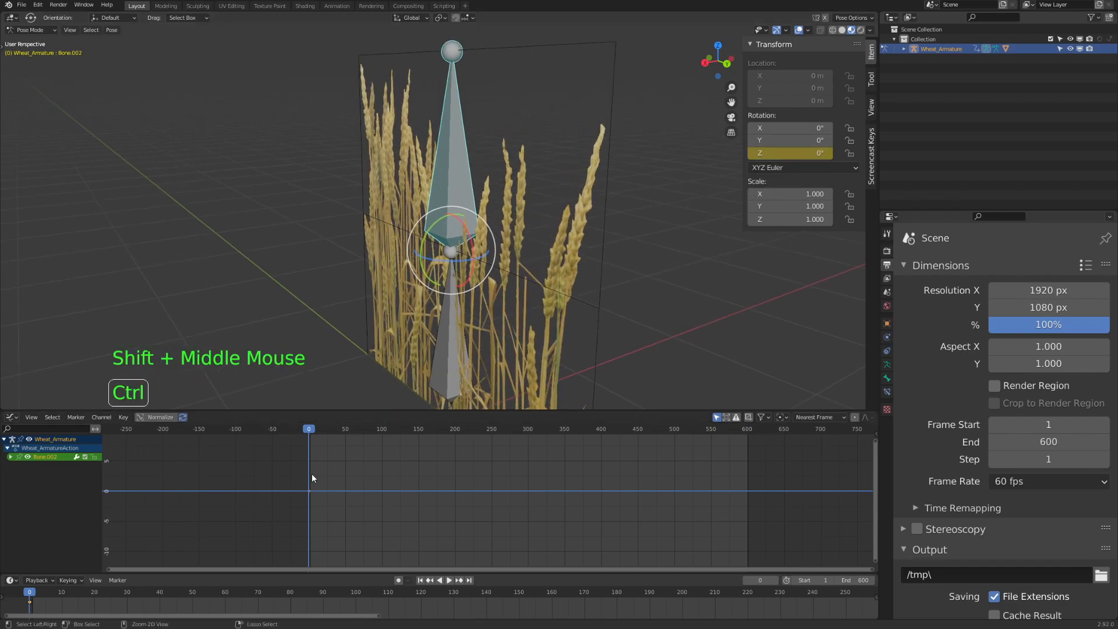
key("ctrl+v")
Select all keyframes of Bone.002's Z rotation curve and apply Make Cyclic (F-Modifier) extrapolation.
middle_click(438, 466)
middle_click_drag(431, 483, 436, 473, "shift")
mouse_move(410, 478)
middle_mouse_down("ctrl")
mouse_move(431, 478)
mouse_move(424, 466)
middle_mouse_up("ctrl")
middle_click_drag(417, 470, 440, 489, "shift")
left_click(444, 480)
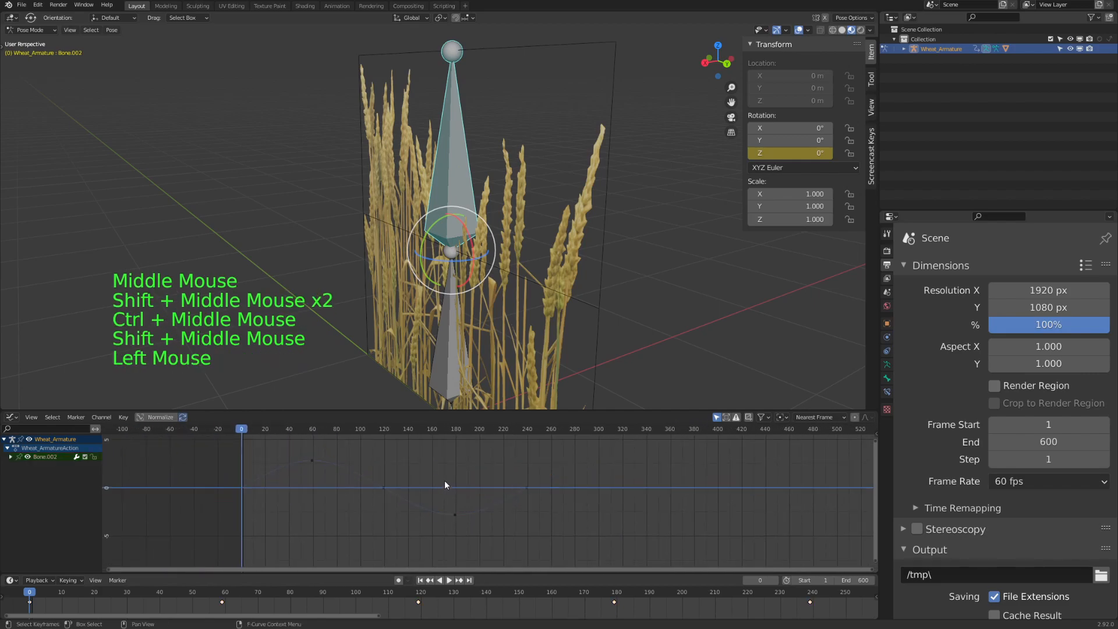
key("a")
key("shift+e")
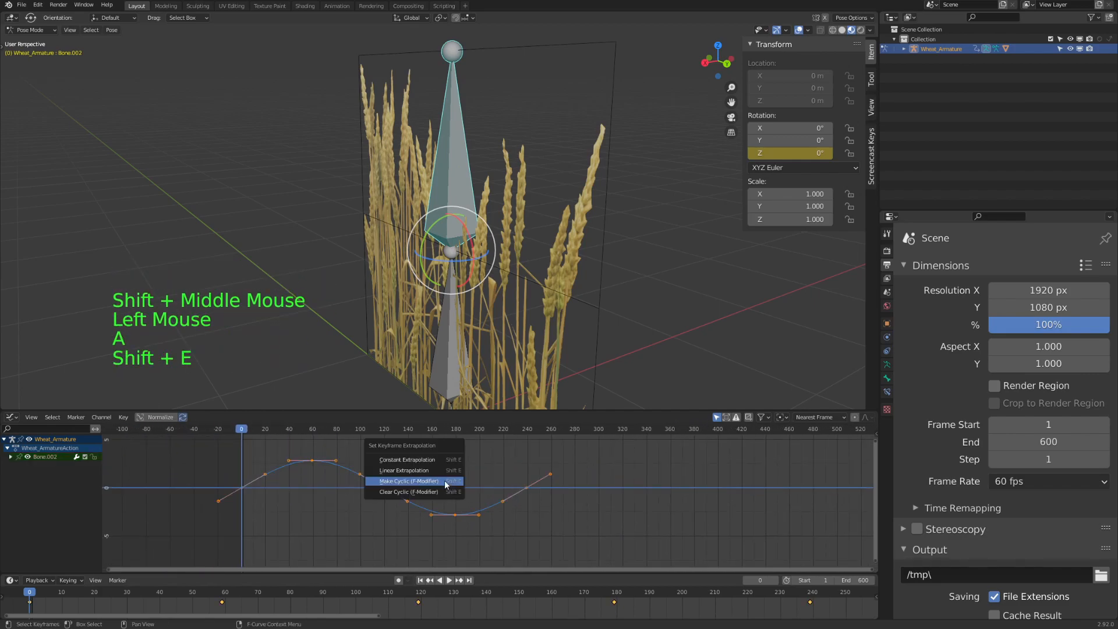
left_click(445, 480)
middle_click_drag(481, 477, 462, 498, "shift")
Play the combined two-bone sway, examine it from several angles and return the playhead to frame 0.
key("space")
left_click(746, 280)
middle_click_drag(746, 280, 515, 246)
scroll(514, 245, "down", 2)
scroll(514, 250, "up", 1)
key("space")
left_click_drag(279, 429, 208, 436)
middle_click_drag(439, 282, 554, 221)
key("space")
key("space")
Deselect the bones and save the file.
left_click(472, 313)
middle_click_drag(563, 169, 546, 251)
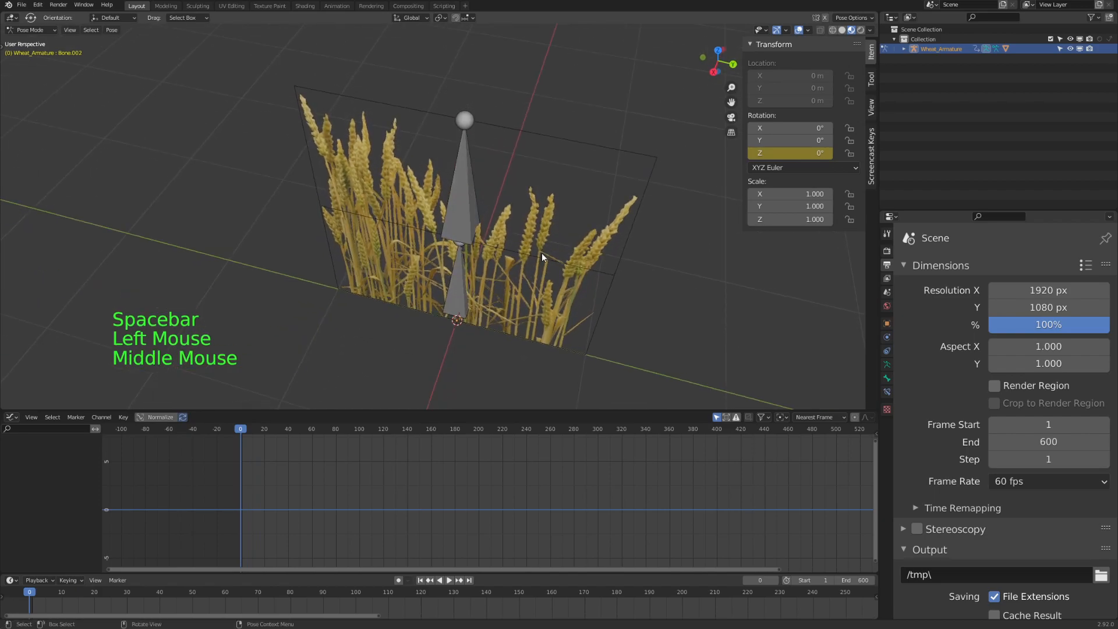
key("ctrl+s")
Change the Graph Editor area to the Shader Editor.
middle_click_drag(340, 291, 453, 264)
left_click(11, 417)
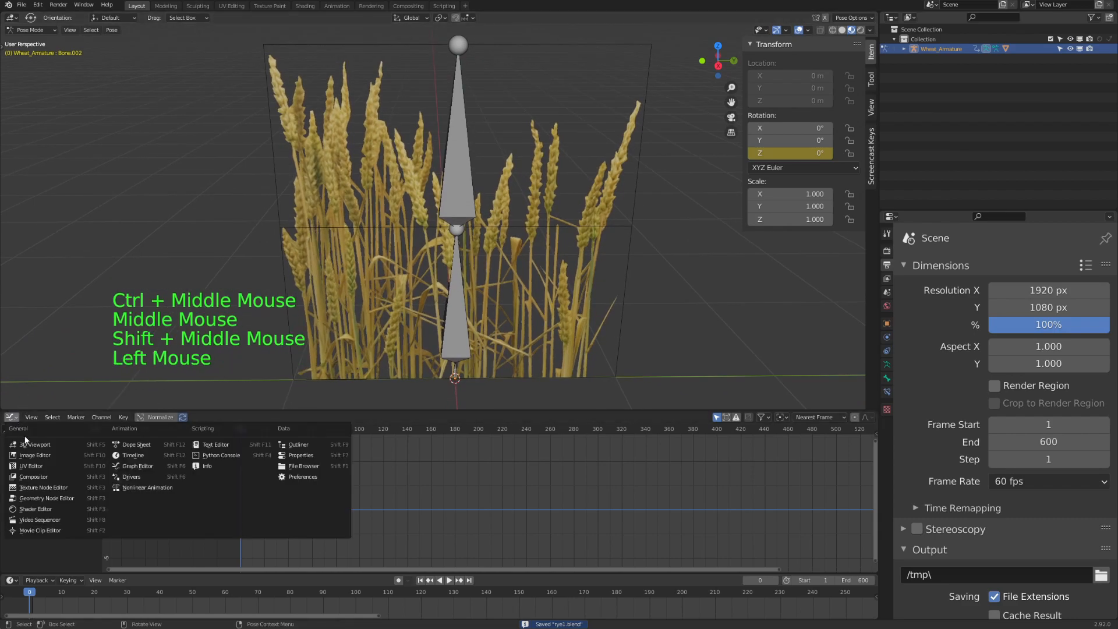
left_click(49, 509)
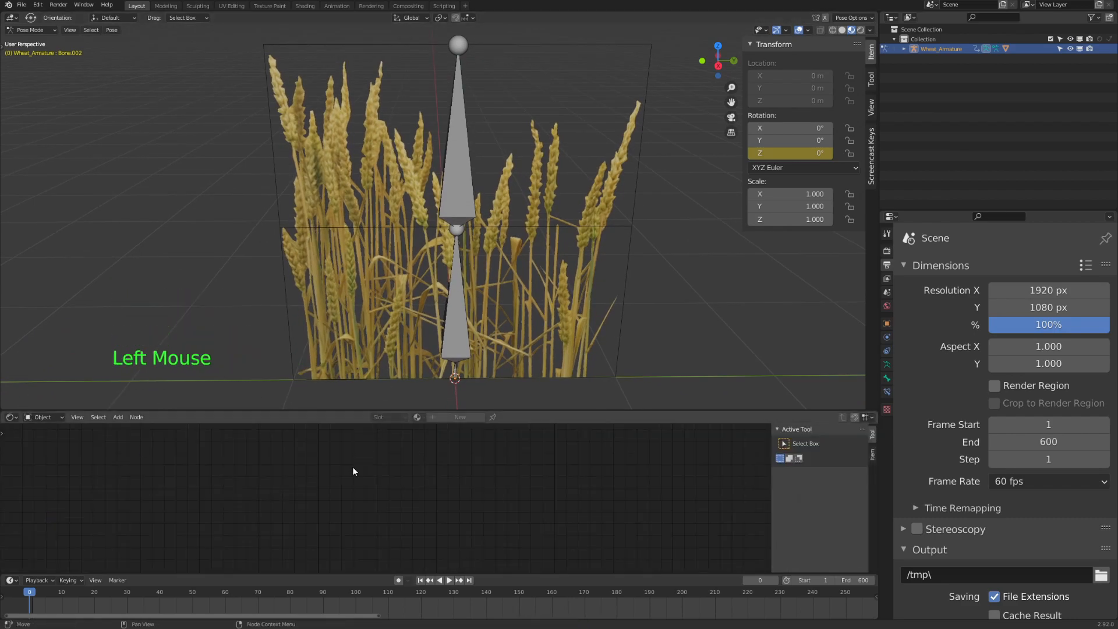
scroll(442, 279, "down", 2)
Switch the armature from Pose Mode to Object Mode and select the wheat plane.
middle_click_drag(443, 280, 484, 307)
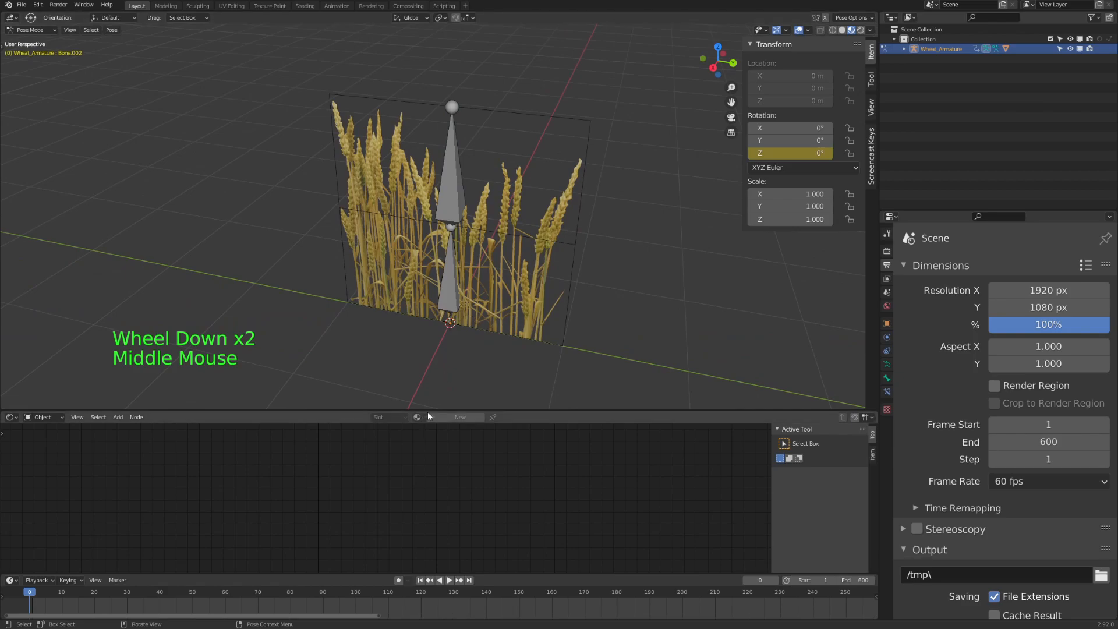
left_click(498, 280)
middle_click_drag(541, 279, 529, 281)
key("ctrl+Tab")
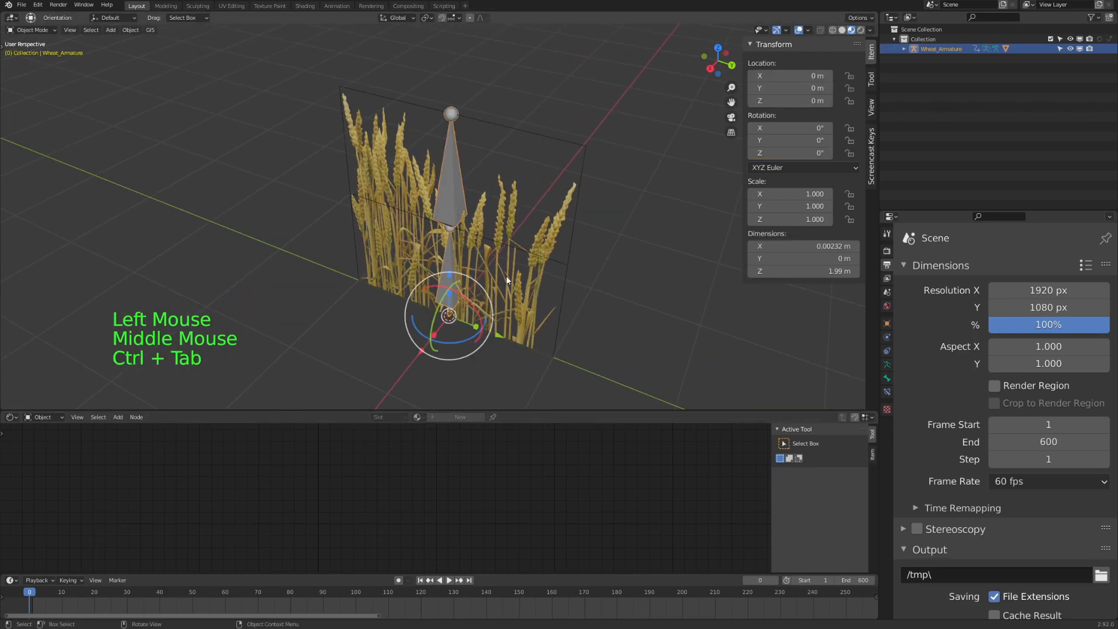
left_click(522, 241)
Play the animation with the wheat plane selected and examine its motion from several angles.
middle_click_drag(507, 340, 496, 303)
key("space")
middle_click_drag(420, 224, 362, 263)
middle_click_drag(374, 145, 372, 347)
scroll(386, 348, "down", 1)
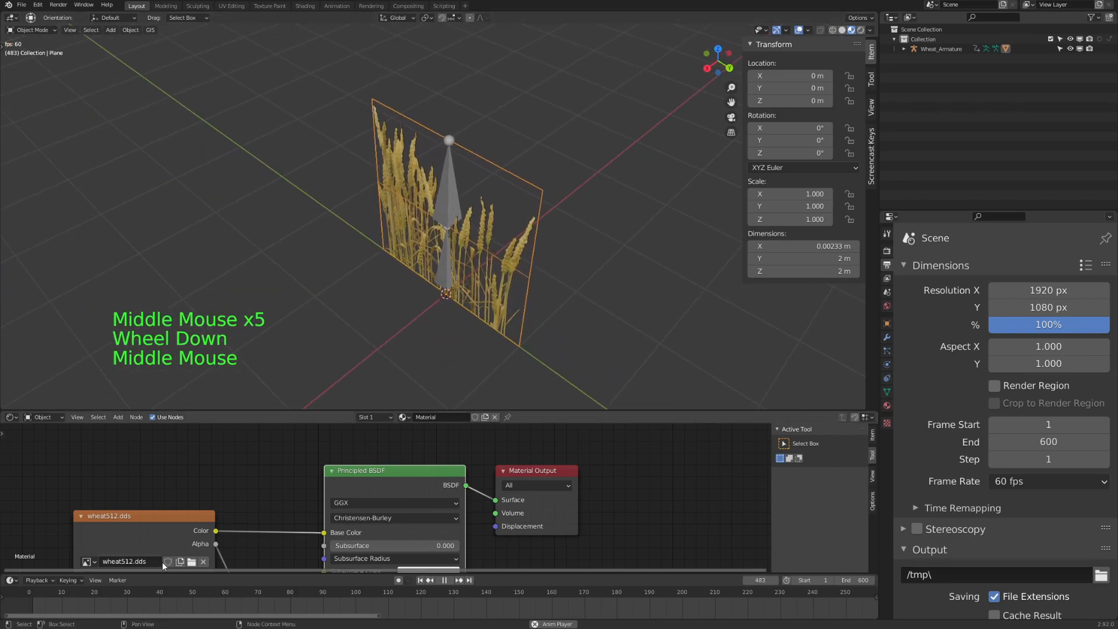
Enlarge the Timeline area, then stop the playback at frame 0.
left_click_drag(173, 574, 178, 506)
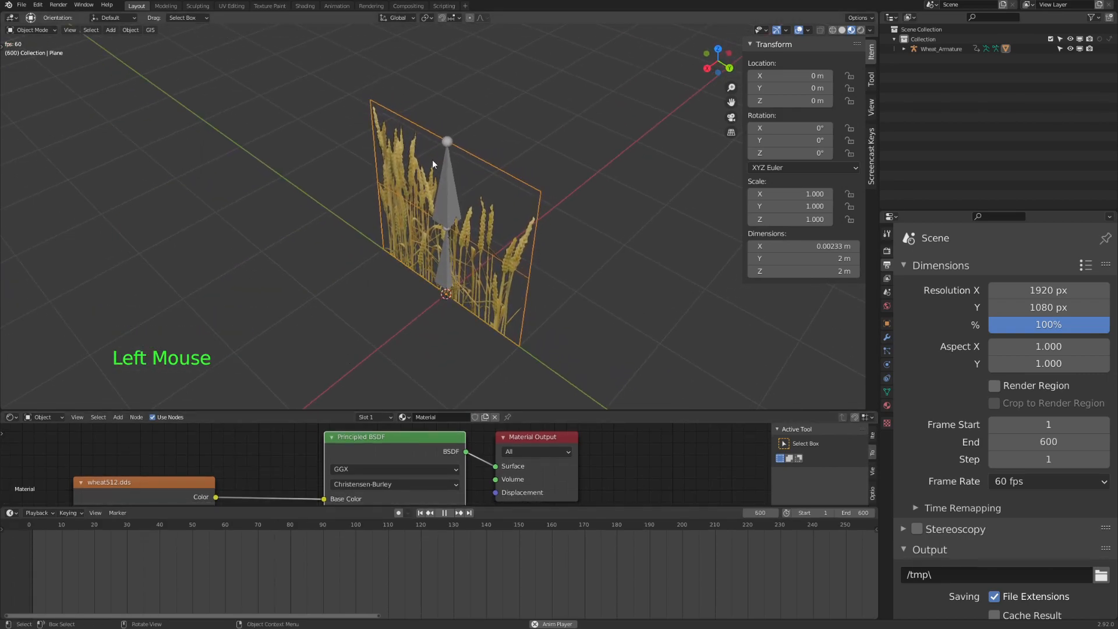
key("space")
middle_click_drag(489, 250, 379, 194)
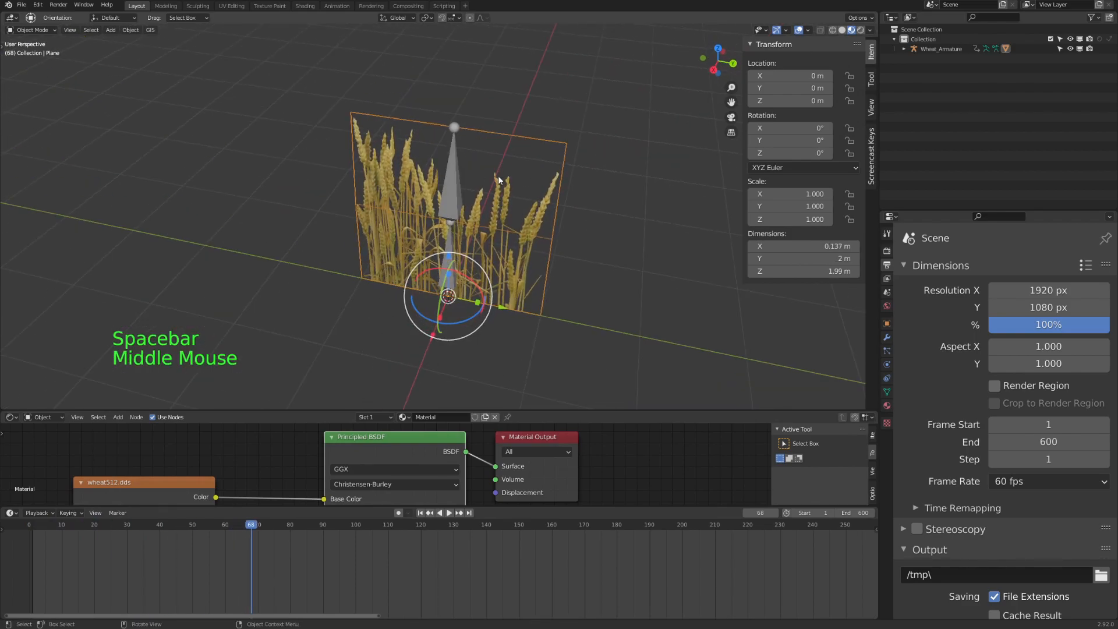
middle_click_drag(493, 191, 457, 241)
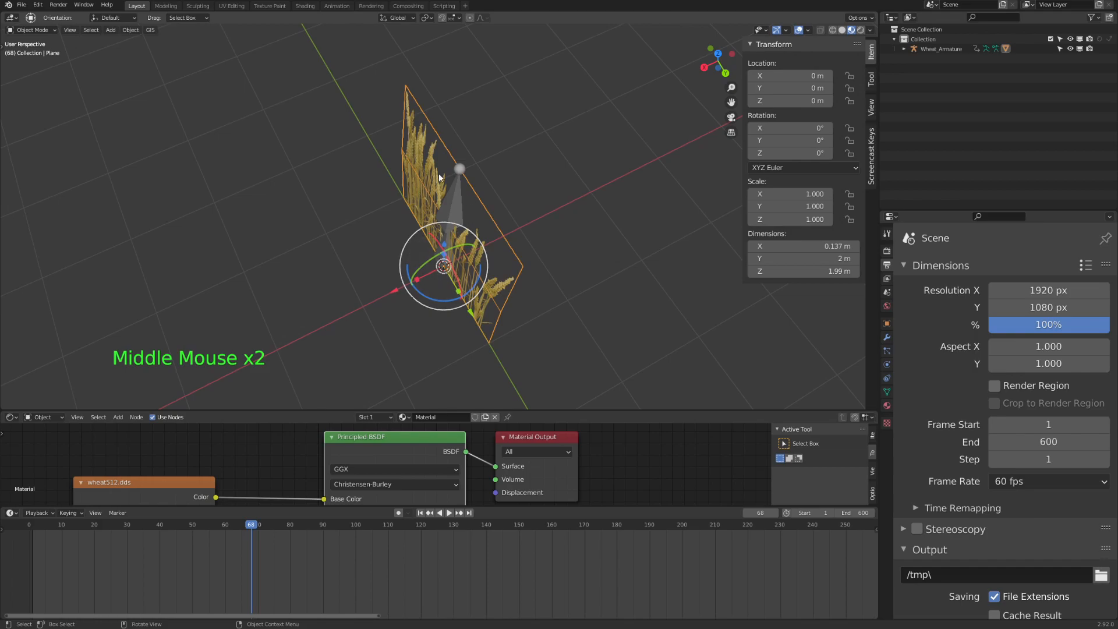
middle_click_drag(416, 266, 416, 323)
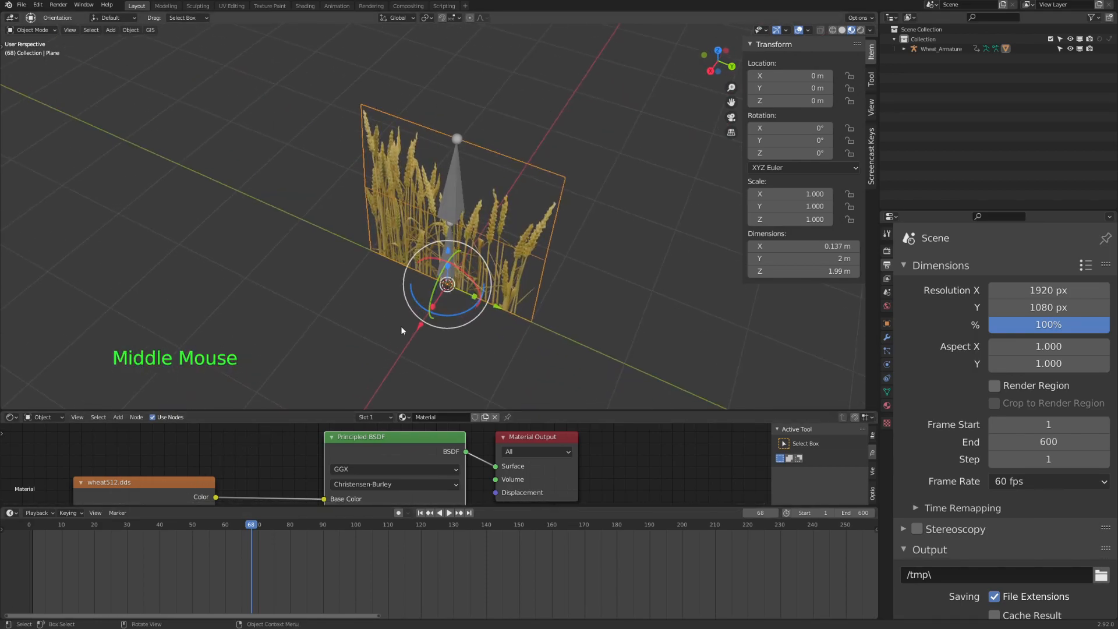
middle_click_drag(447, 279, 489, 274)
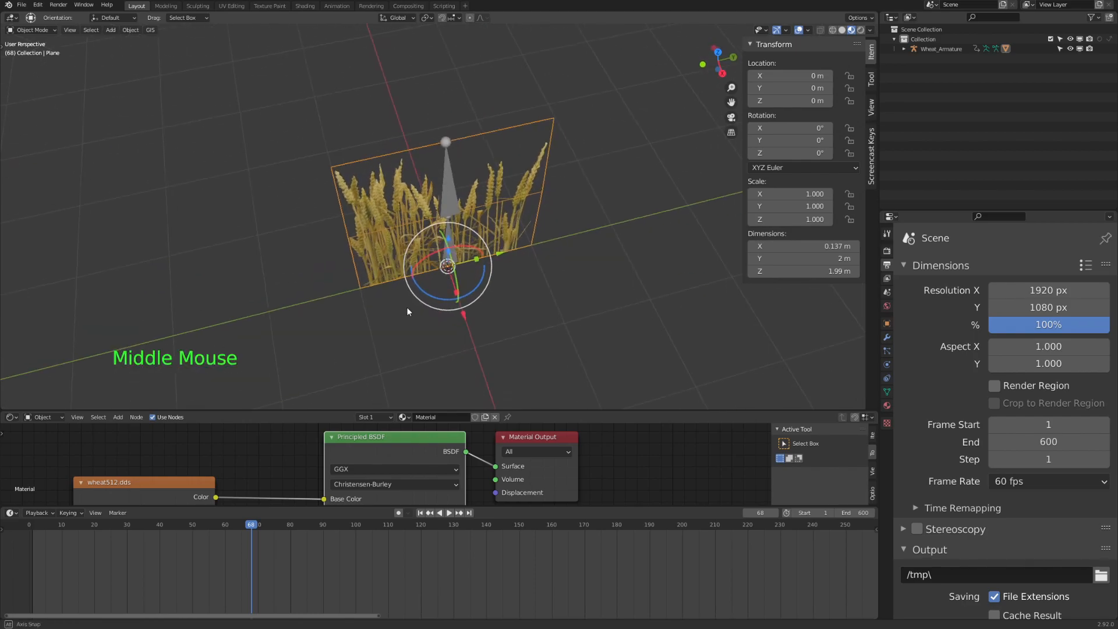
left_click_drag(78, 523, 30, 524)
middle_click_drag(554, 368, 495, 262)
scroll(445, 197, "up", 2)
scroll(445, 197, "down", 1)
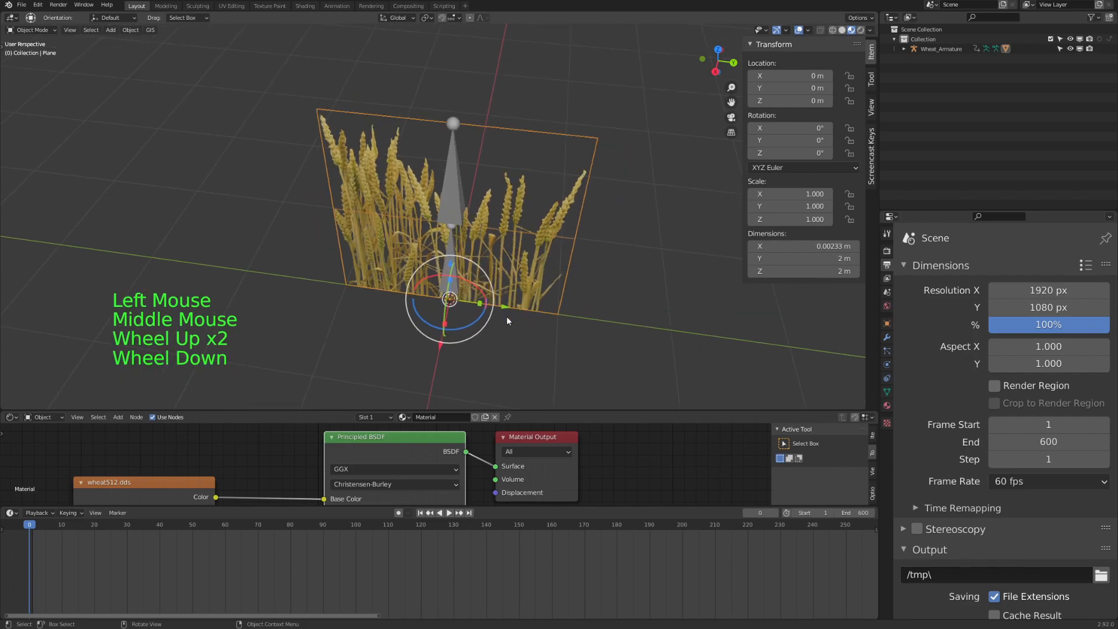
Select the wheat plane and show its object data properties with the vertex groups.
left_click(445, 196)
left_click(504, 190)
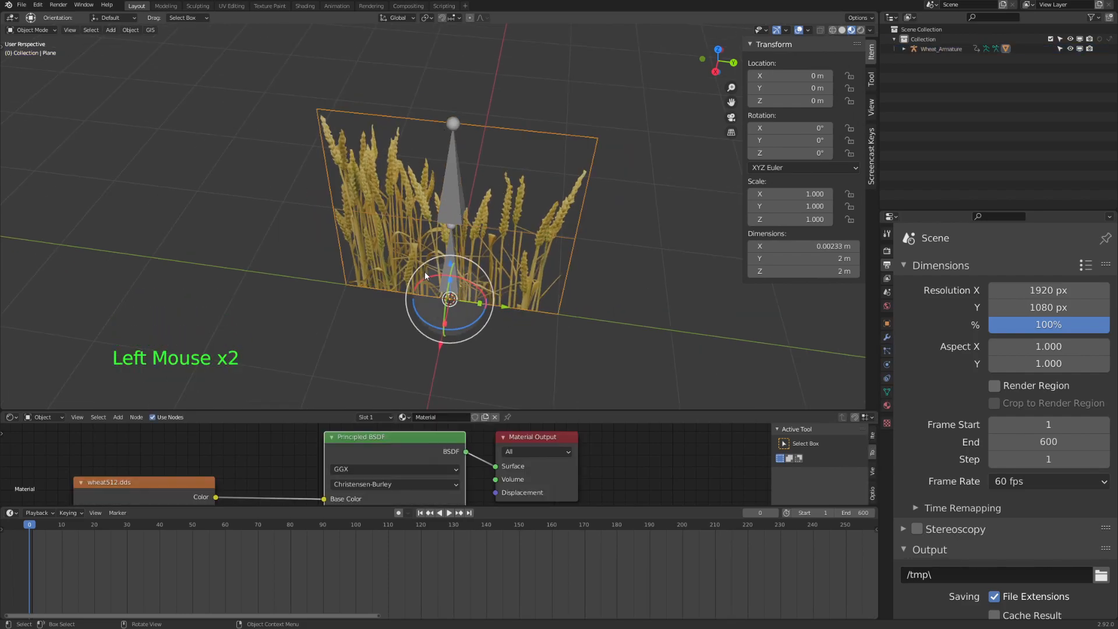
left_click(575, 278)
left_click(513, 209)
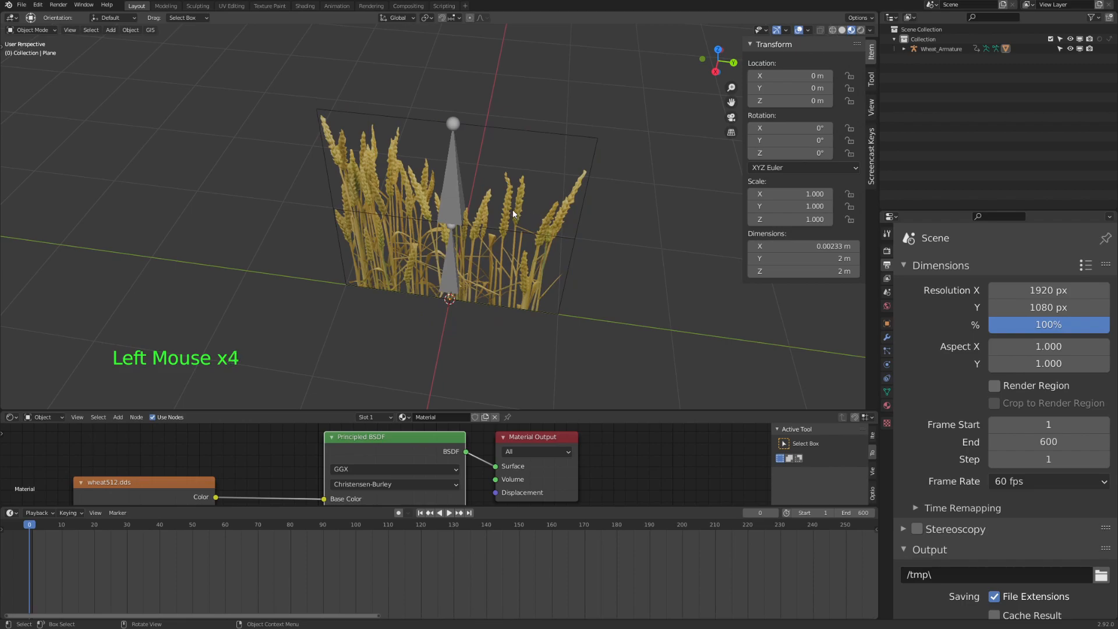
left_click(887, 323)
left_click(887, 351)
left_click(886, 391)
middle_click_drag(670, 262, 637, 261)
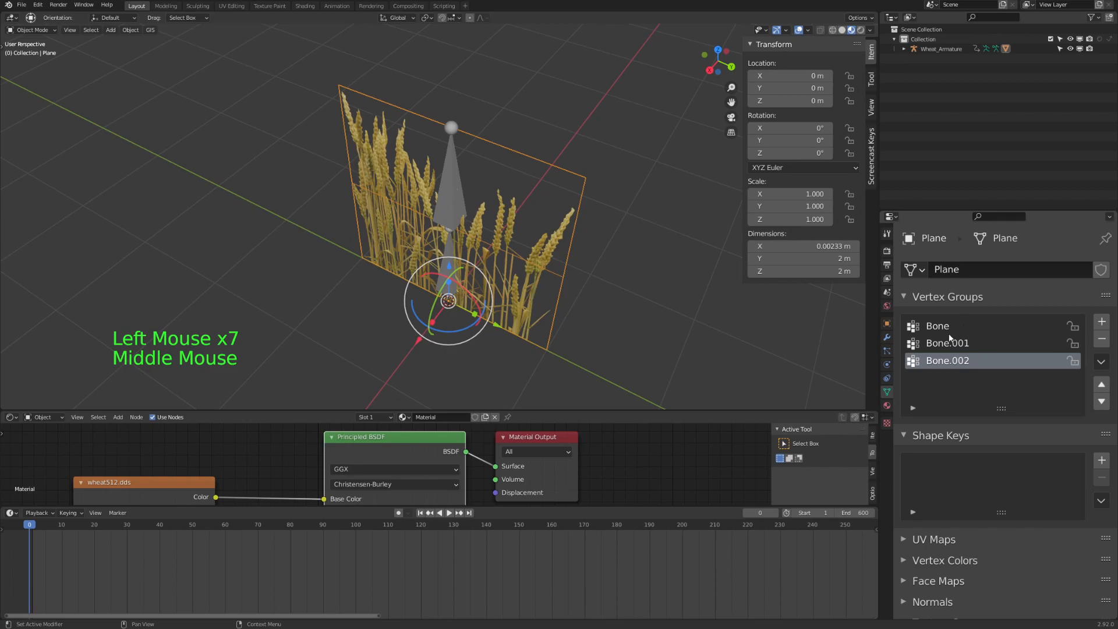
scroll(546, 125, "down", 1)
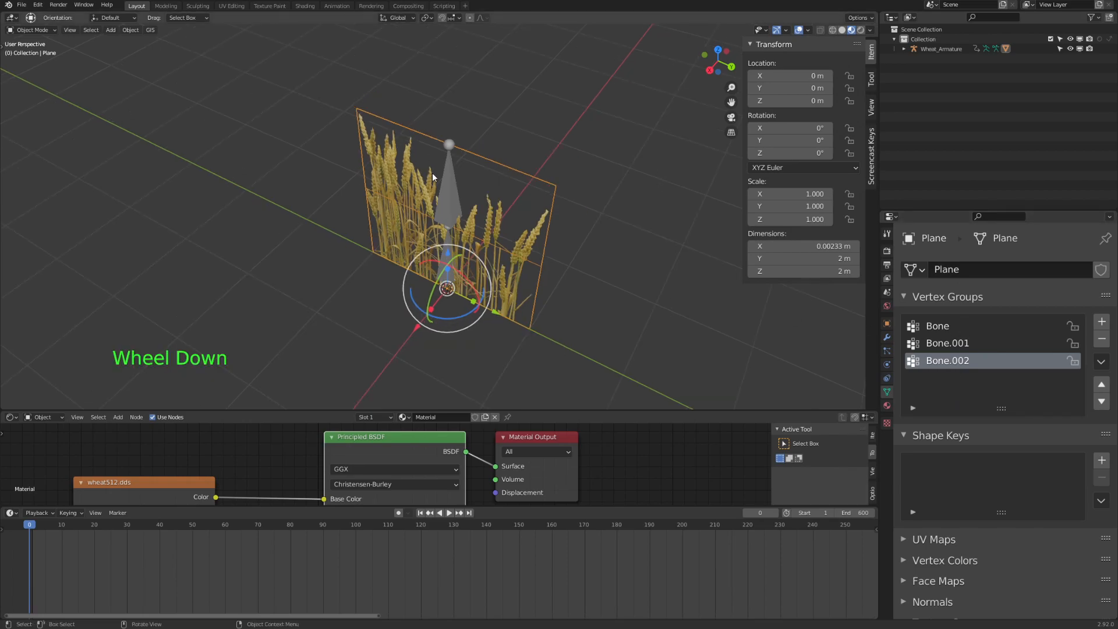
scroll(519, 251, "up", 1)
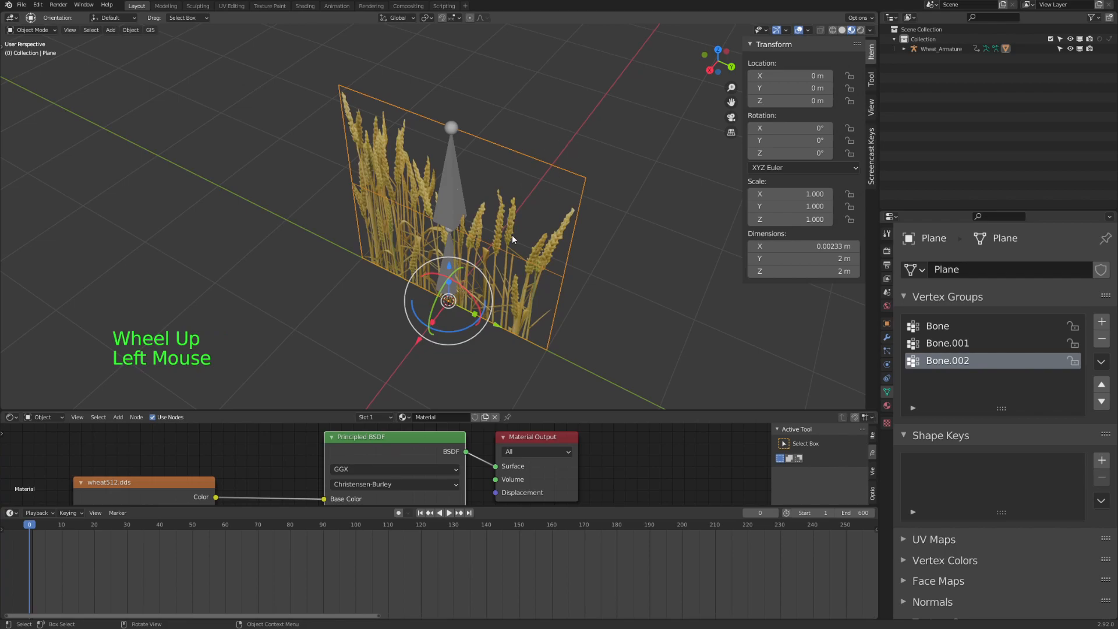
left_click(550, 215)
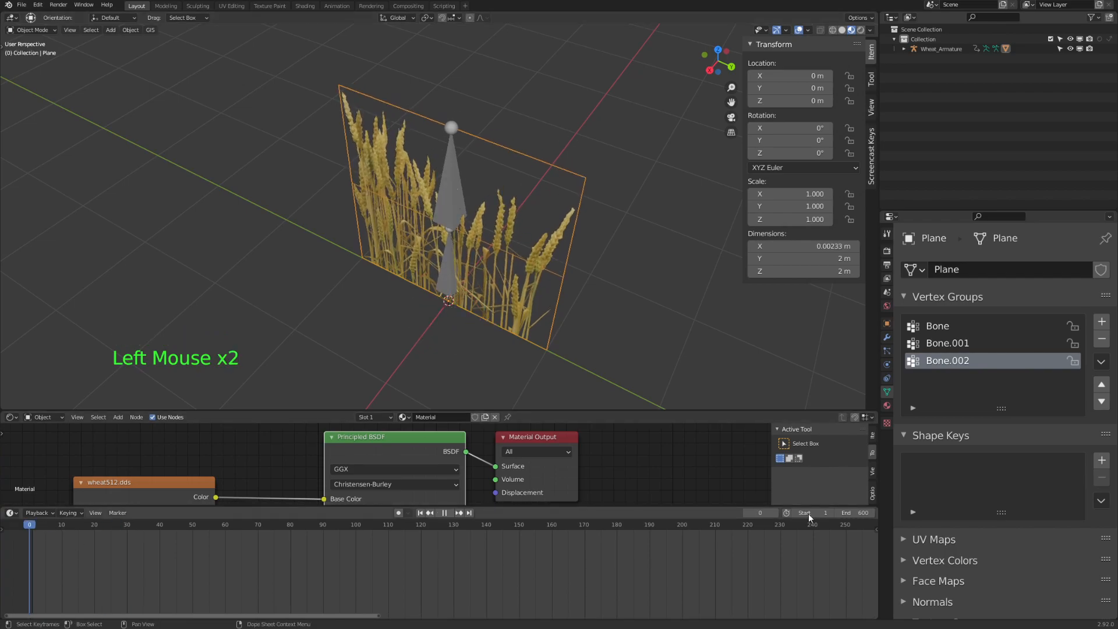
Duplicate the wheat plane's entire mesh in Edit Mode and rotate the copy about global Z until it crosses the original at a right angle.
middle_click_drag(540, 208, 566, 232)
scroll(566, 232, "up", 1)
key("Tab")
left_click(689, 245)
key("a")
middle_click_drag(539, 279, 556, 262)
middle_click_drag(646, 249, 594, 256, "shift")
middle_click_drag(593, 256, 517, 248)
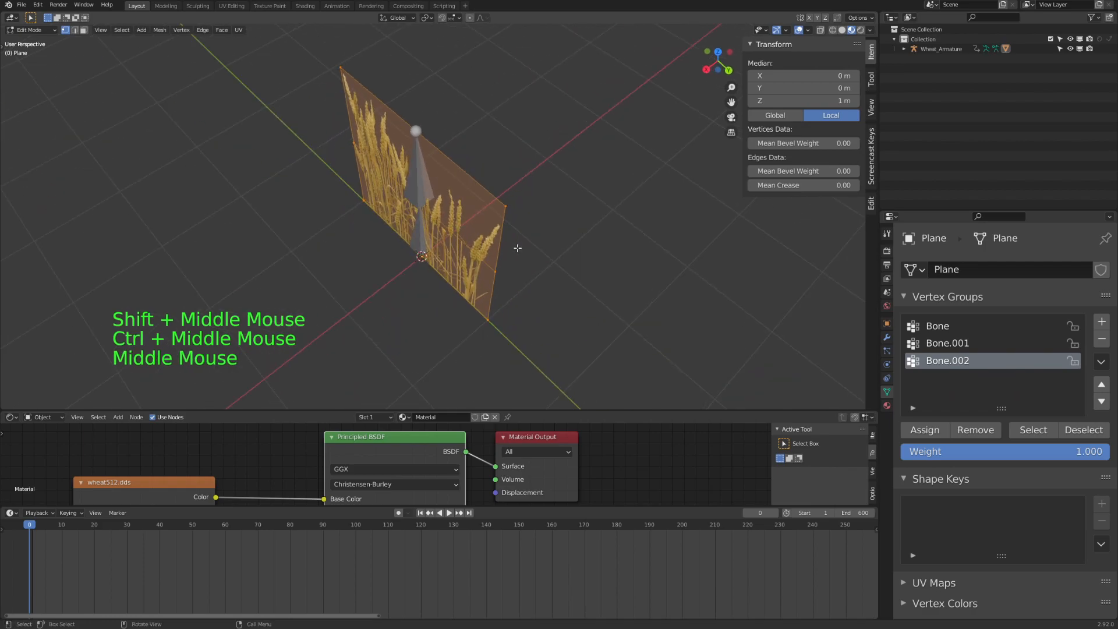
key("shift+d")
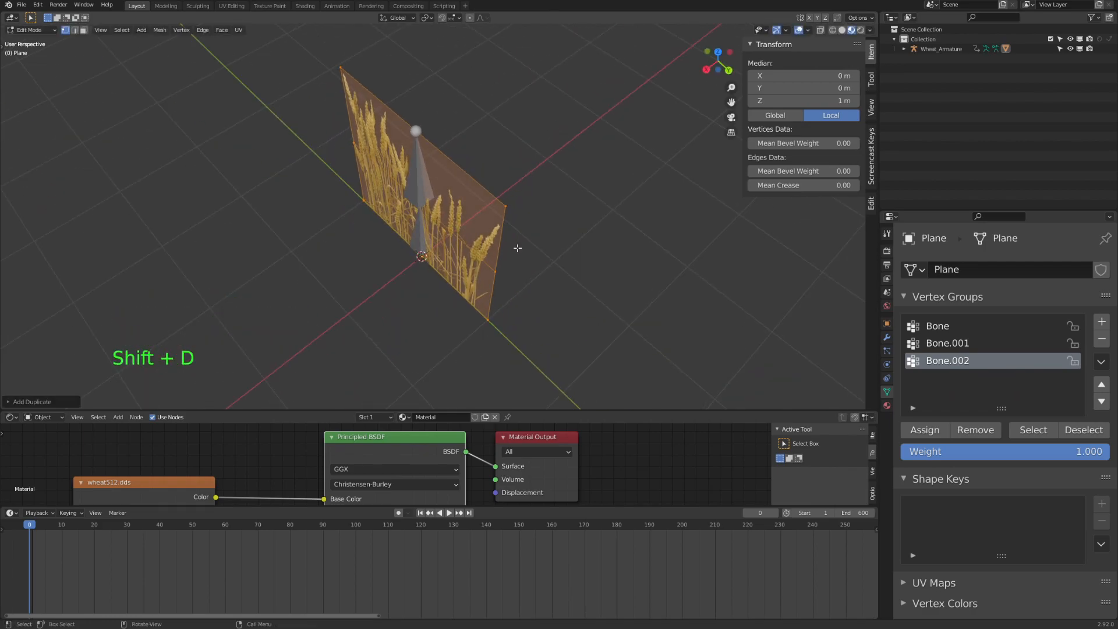
key("r")
key("z")
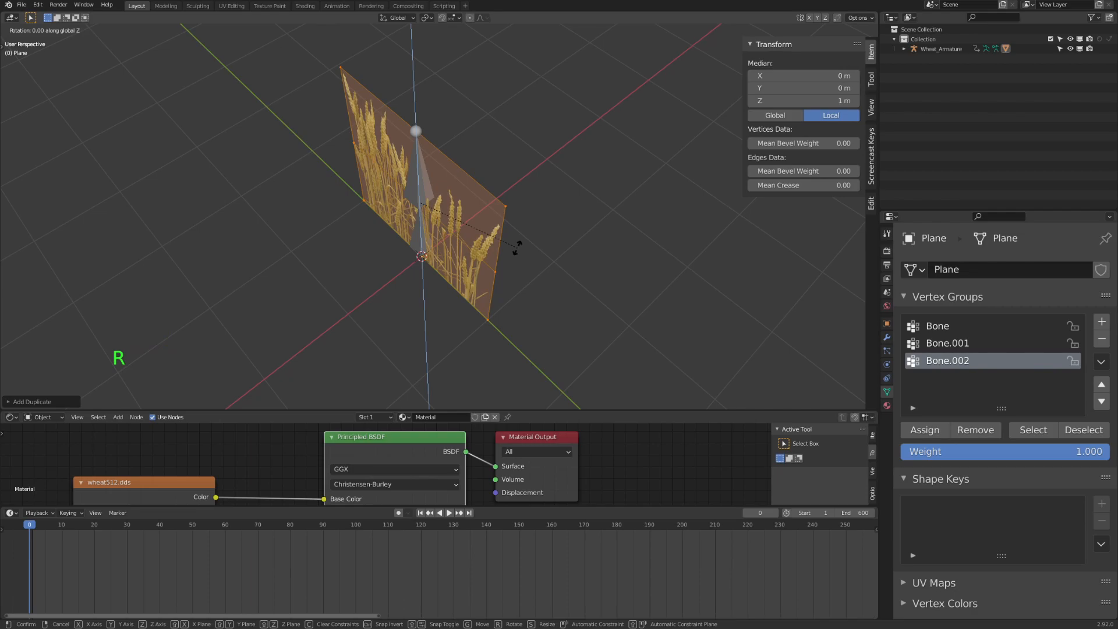
left_click(516, 244)
Select all linked faces of the original plane, duplicate them and rotate the copy 45° about global Z.
middle_click_drag(516, 246, 542, 227)
middle_click_drag(476, 218, 524, 235)
key("3")
left_click(500, 169)
key("ctrl+l")
scroll(529, 237, "up", 1)
scroll(547, 244, "down", 1)
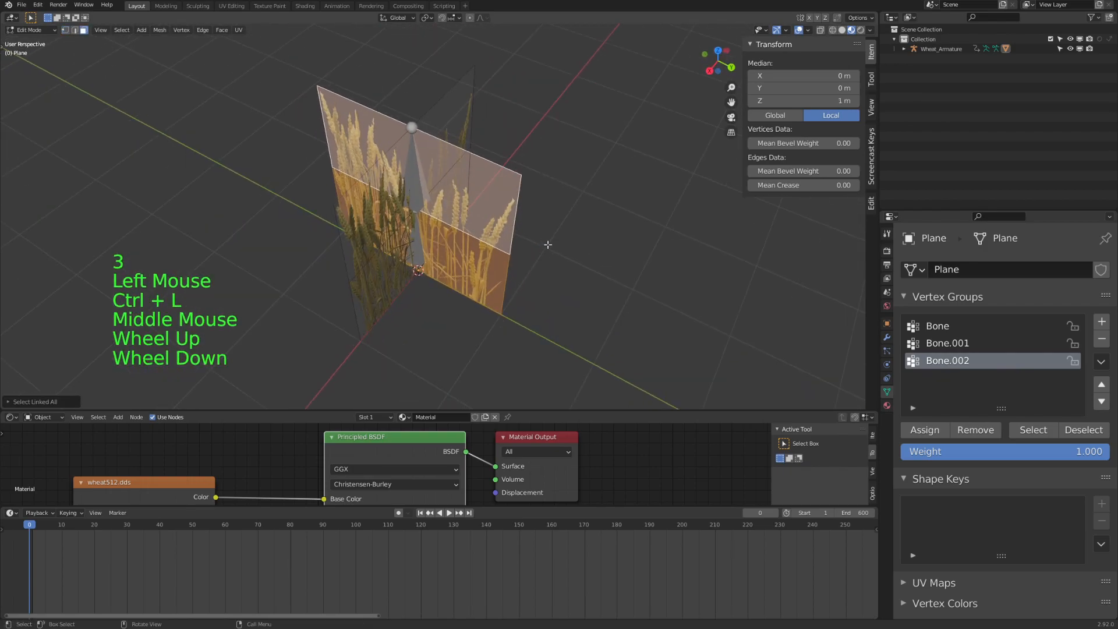
key("shift+d")
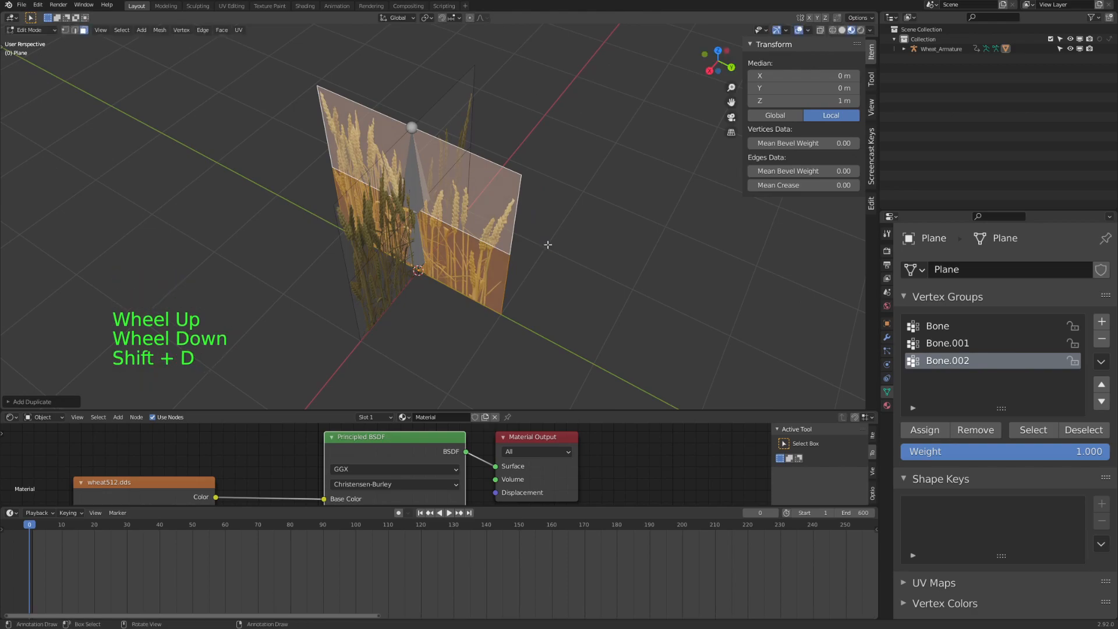
key("r")
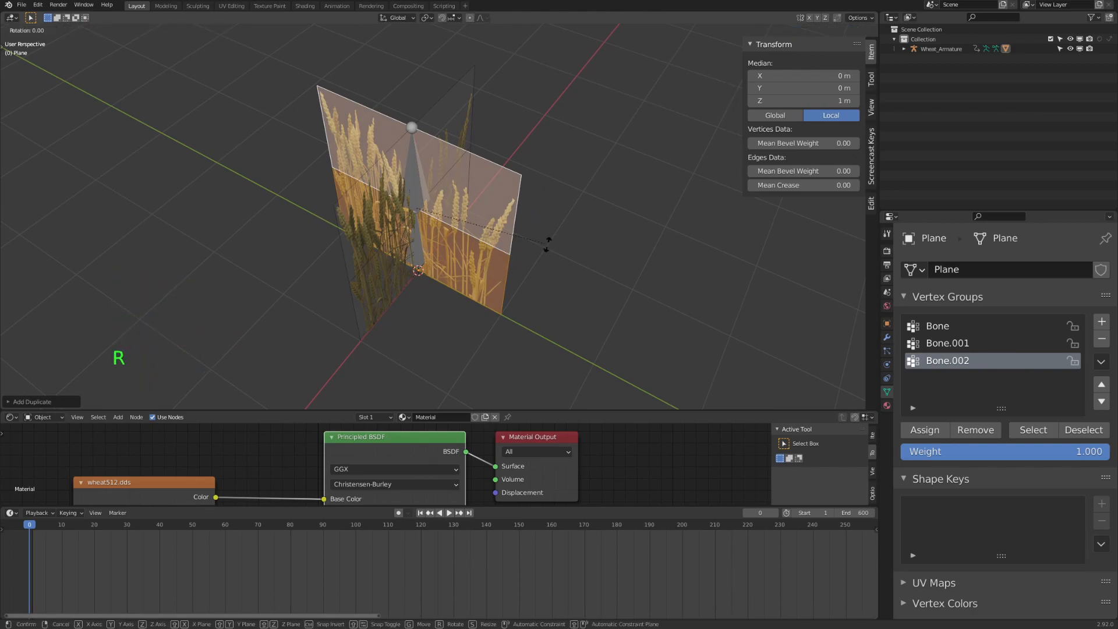
type("z45")
key("Return")
Select the linked faces of the plane lying along the X axis, duplicate them in place and rotate the copy about global Z.
middle_click_drag(485, 266, 493, 194)
middle_click_drag(426, 124, 439, 113)
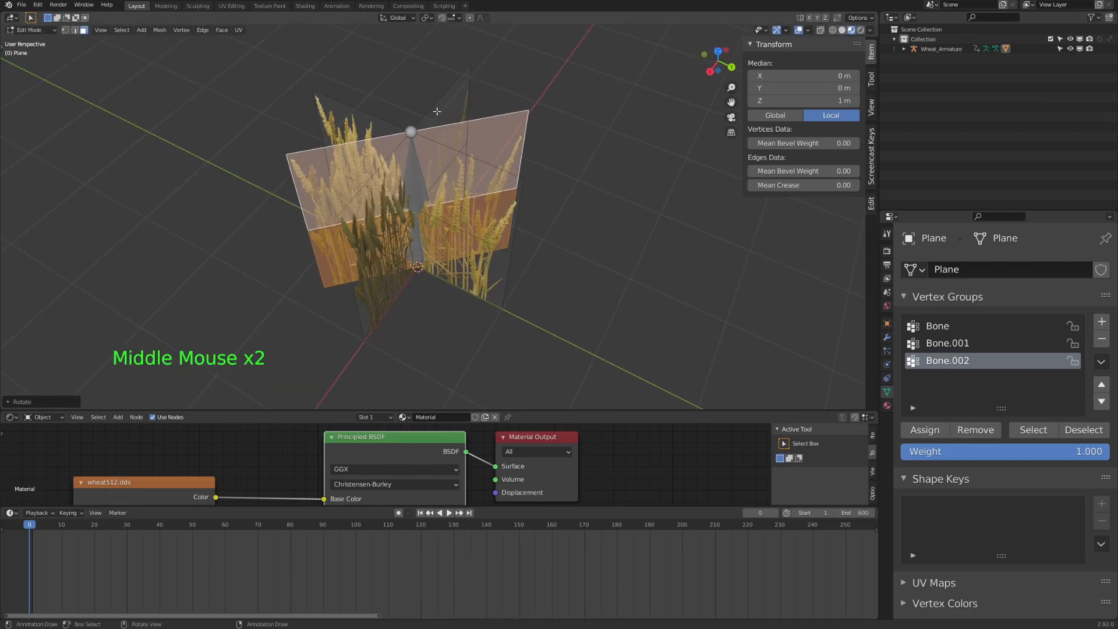
left_click(439, 112)
key("ctrl+l")
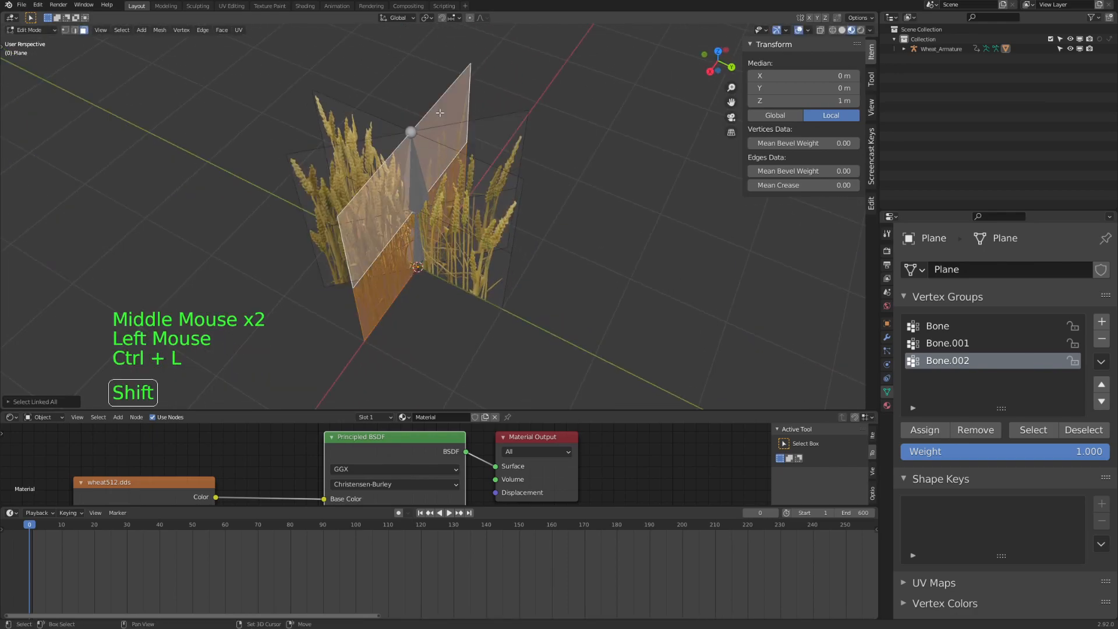
key("shift+d")
right_click(440, 112)
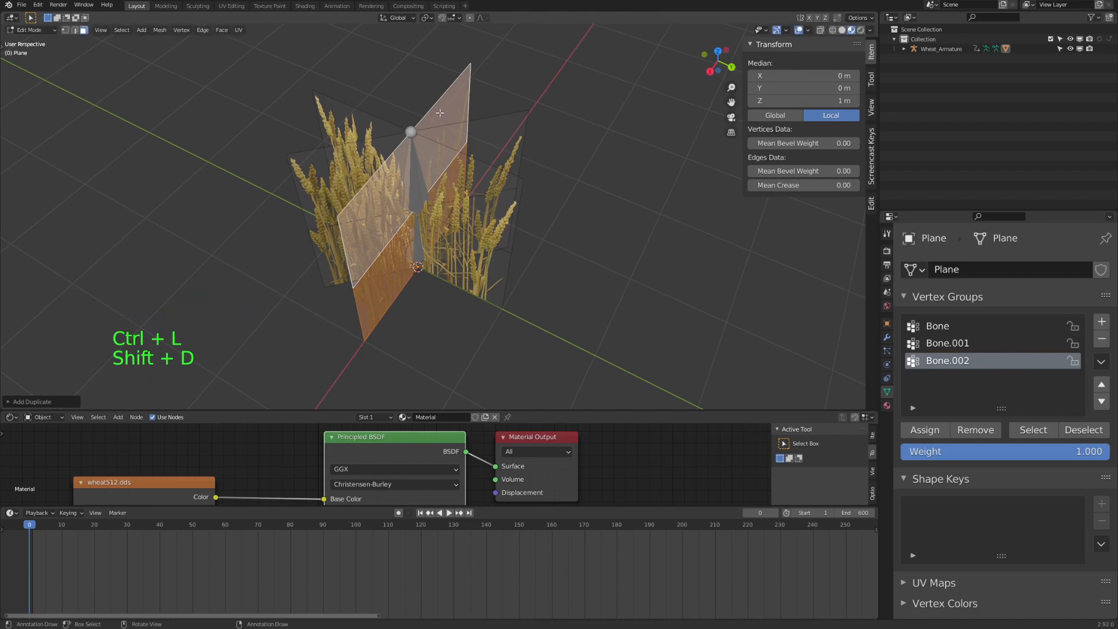
type("rz")
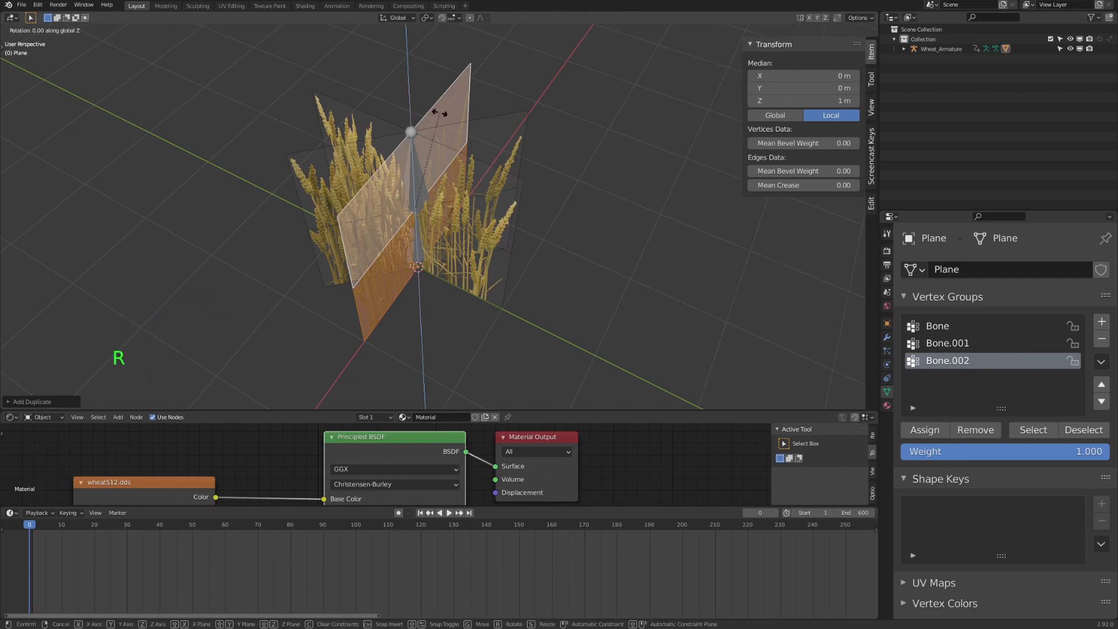
type("90")
key("Return")
Rotate the newest copy 45° about global Z and turn it further onto the free diagonal between the other planes.
middle_click_drag(400, 106, 453, 233)
type("r")
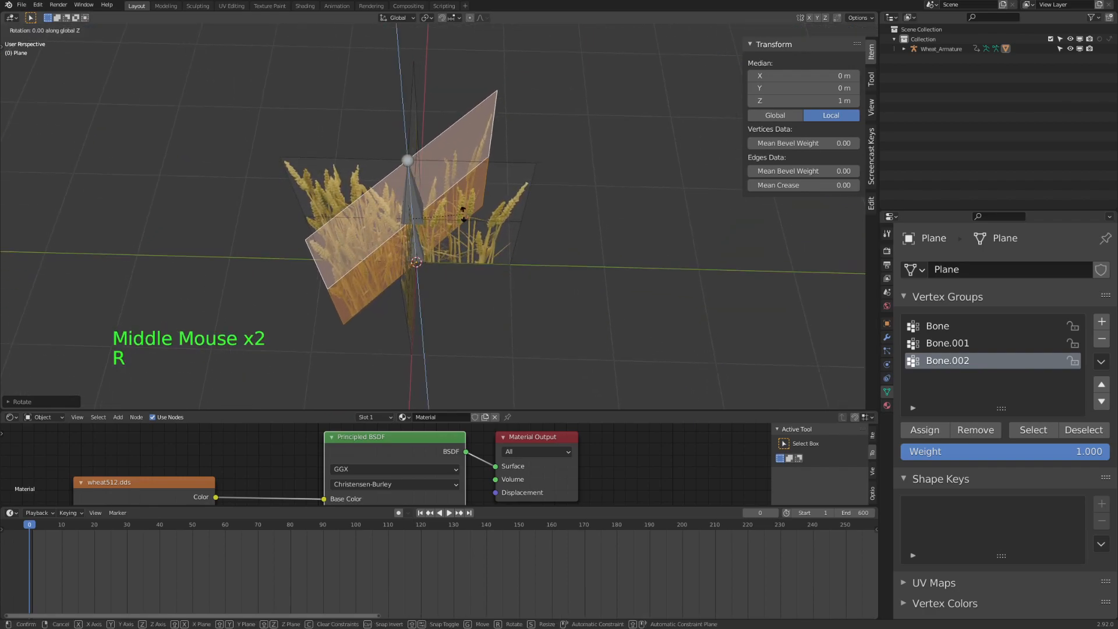
type("z45")
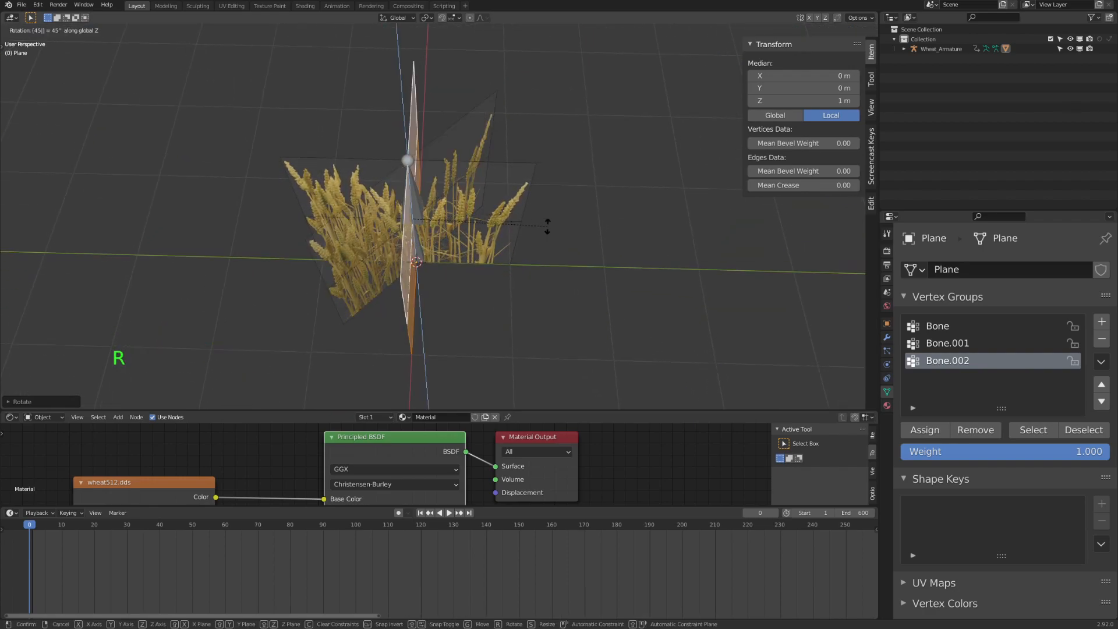
key("Return")
key("r")
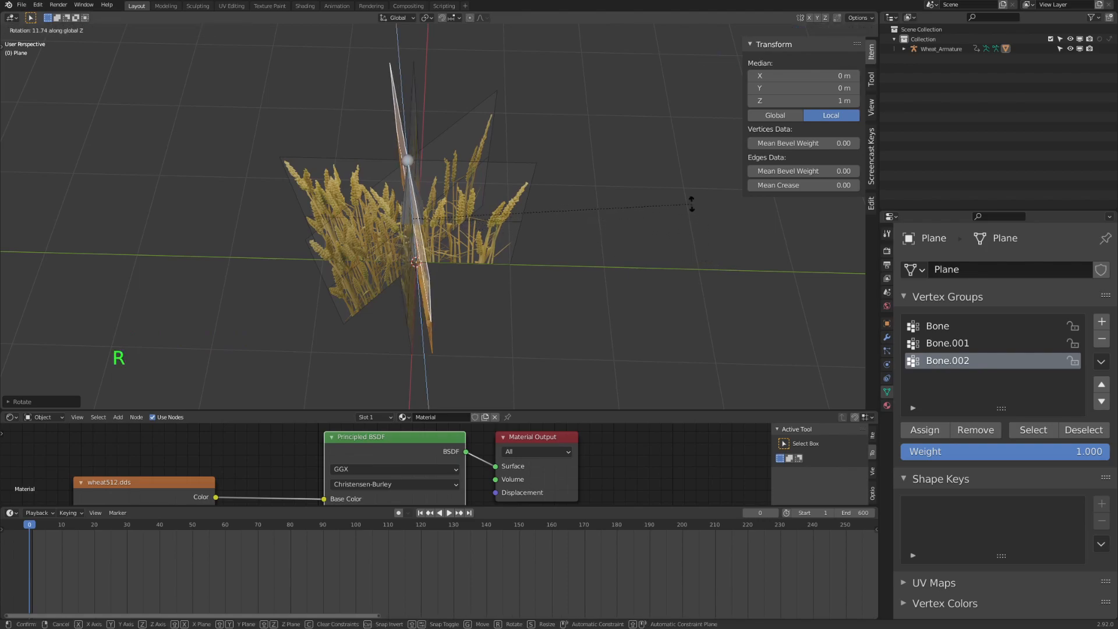
left_click(569, 123)
Return to Object Mode and clear the selection of the crossed wheat planes.
middle_click_drag(569, 123, 666, 338)
key("Tab")
left_click(557, 297)
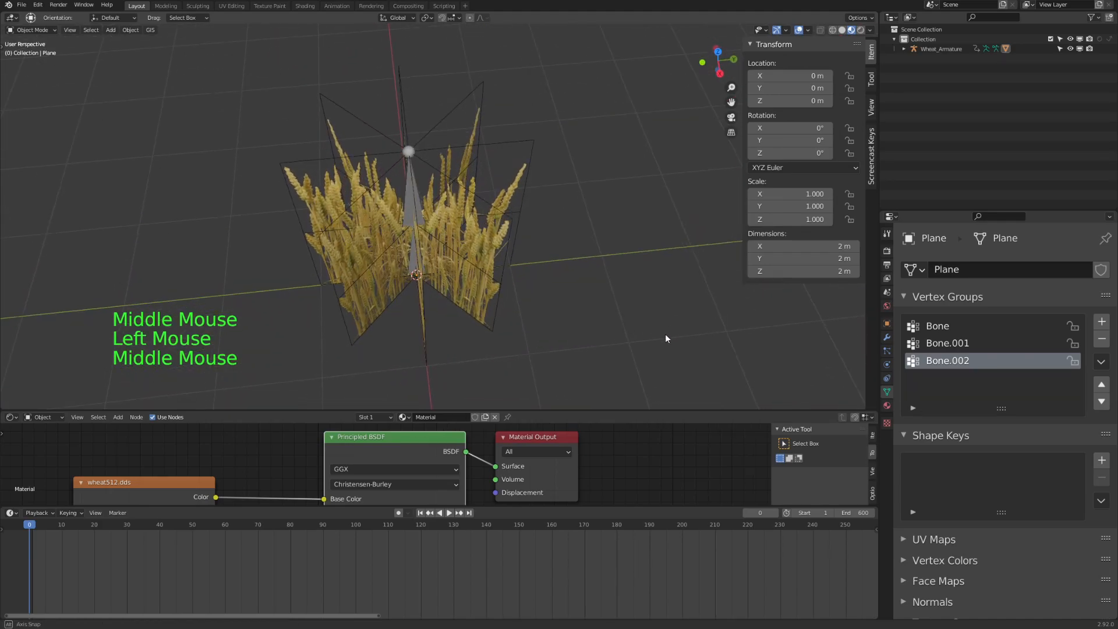
In Edit Mode, duplicate the central wheat card lying along the Y axis and move the copy along X to about -0.65 m.
left_click(344, 192)
middle_click_drag(336, 221, 401, 236)
key("Tab")
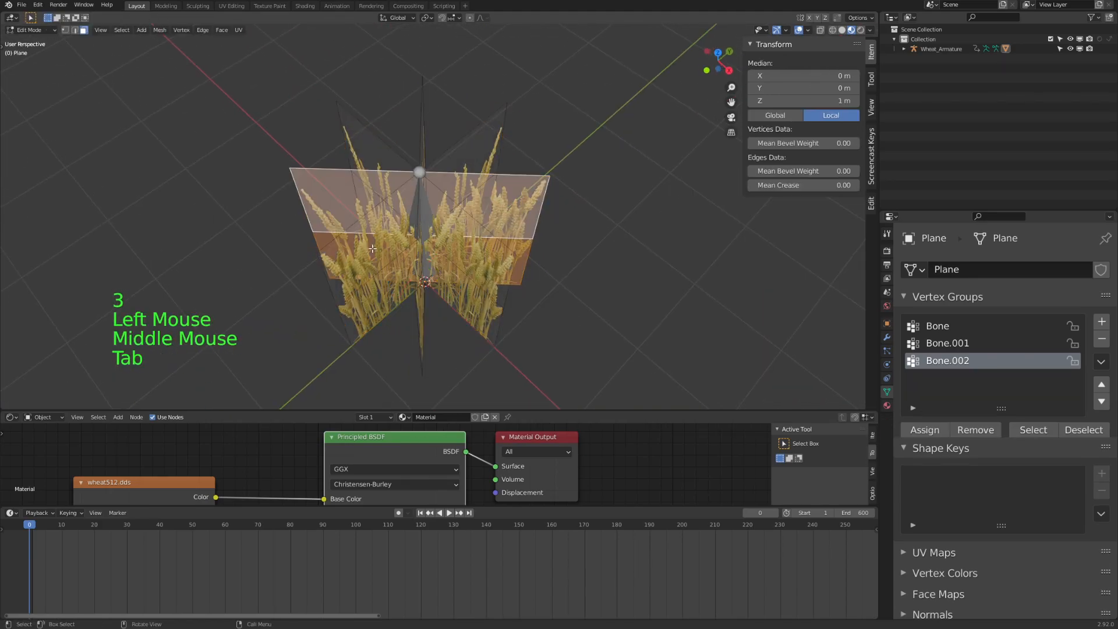
left_click(415, 341)
left_click(358, 284)
key("ctrl+l")
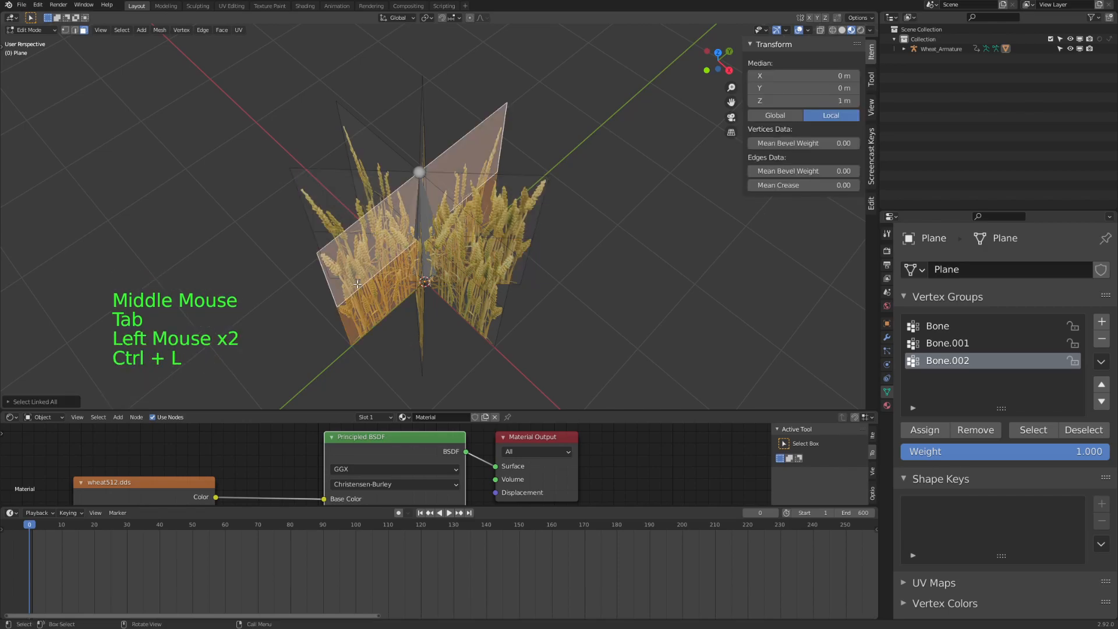
middle_click_drag(357, 283, 504, 281)
key("shift+space")
left_click(505, 280)
middle_click_drag(567, 262, 551, 279, "shift")
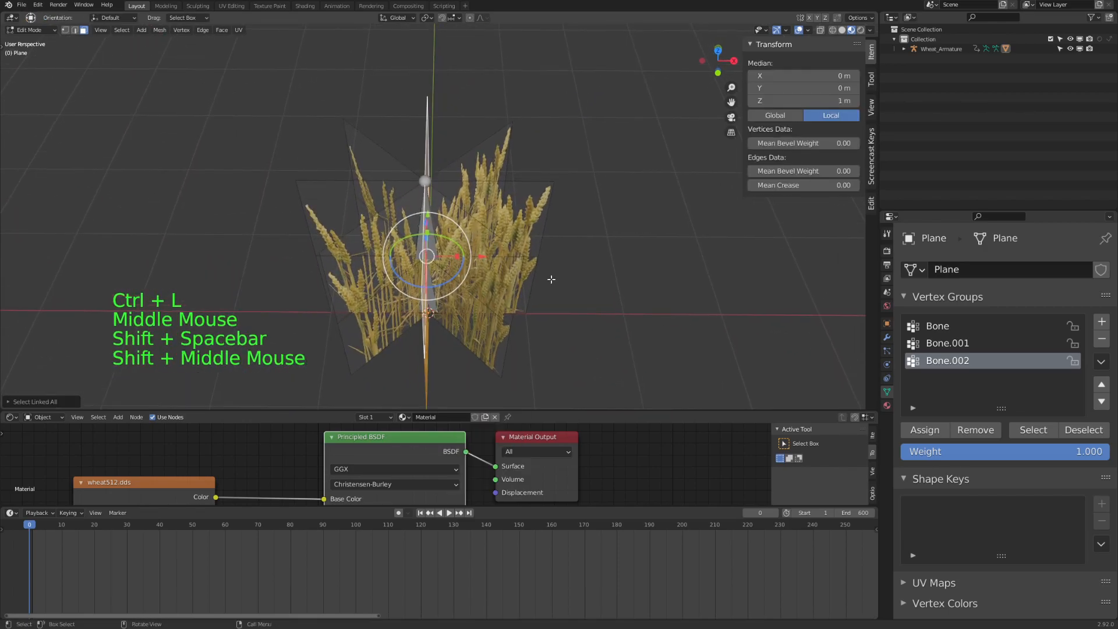
key("shift+d")
key("g")
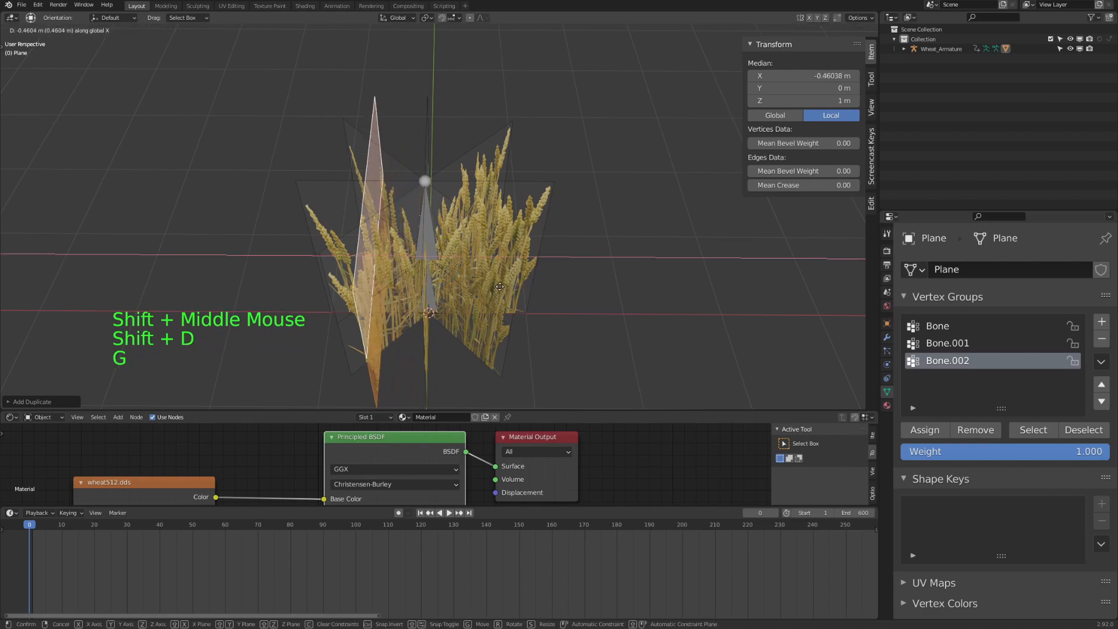
left_click(480, 281)
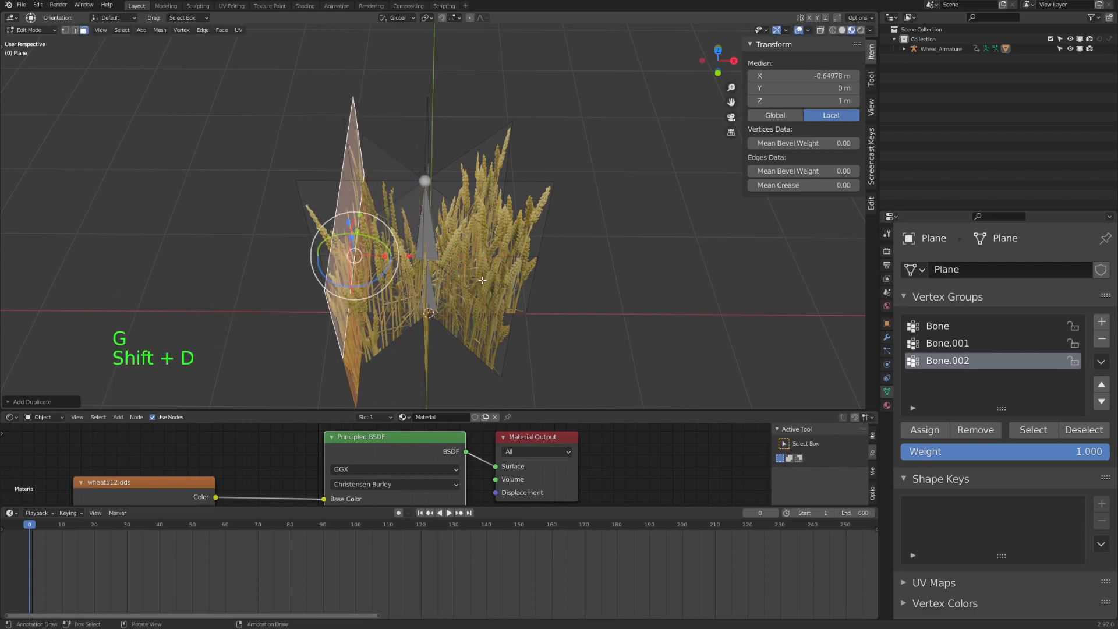
Duplicate the card once more and move the new copy along X to the opposite, positive side of the clump.
key("g")
key("x")
left_click(629, 291)
Duplicate the whole central wheat card lying along the X axis and move the copy along Y to about 0.8 m.
middle_click_drag(630, 291, 472, 193)
left_click(452, 61)
middle_click_drag(452, 60, 459, 226)
left_click(487, 90)
key("ctrl+l")
middle_click_drag(324, 214, 564, 224)
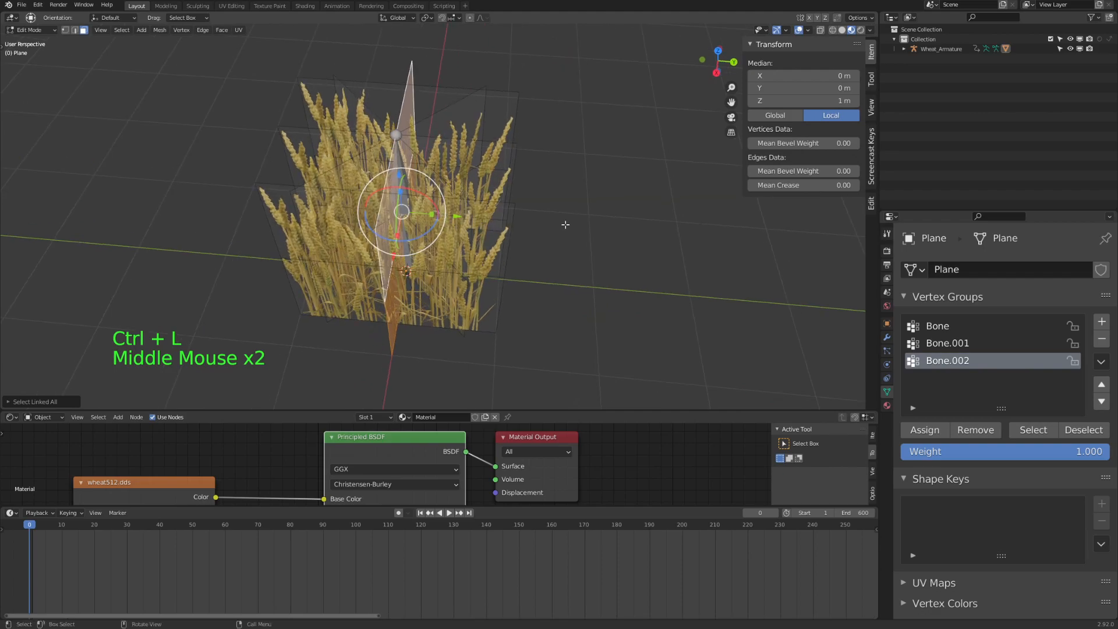
key("shift+d")
key("g")
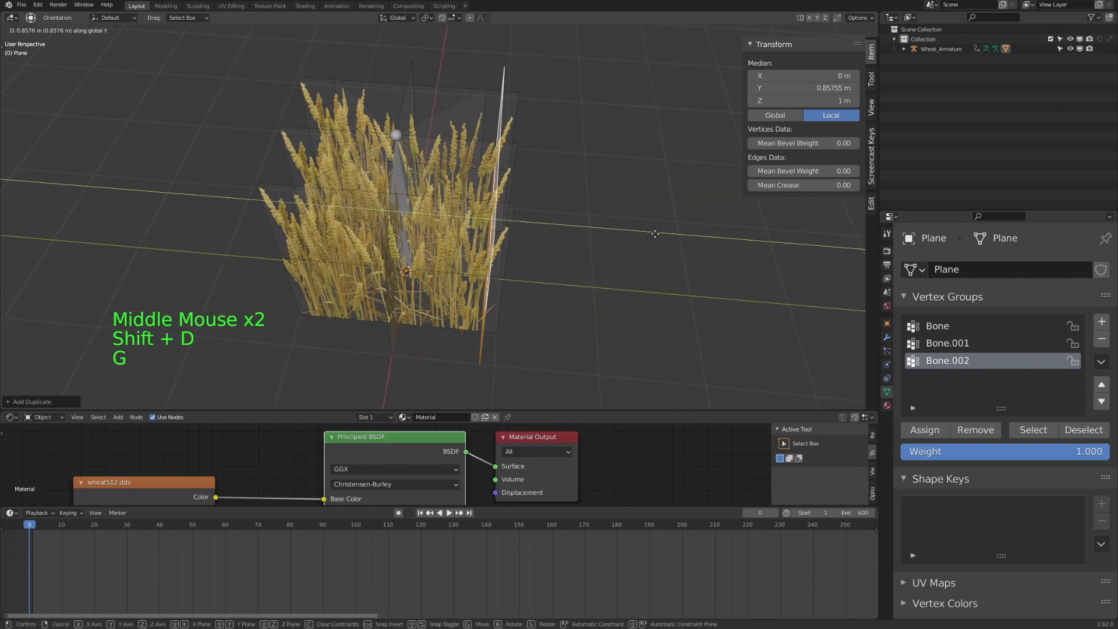
left_click(650, 233)
Duplicate that card again and place the copy along Y at about -0.7 m.
key("shift+d")
key("g")
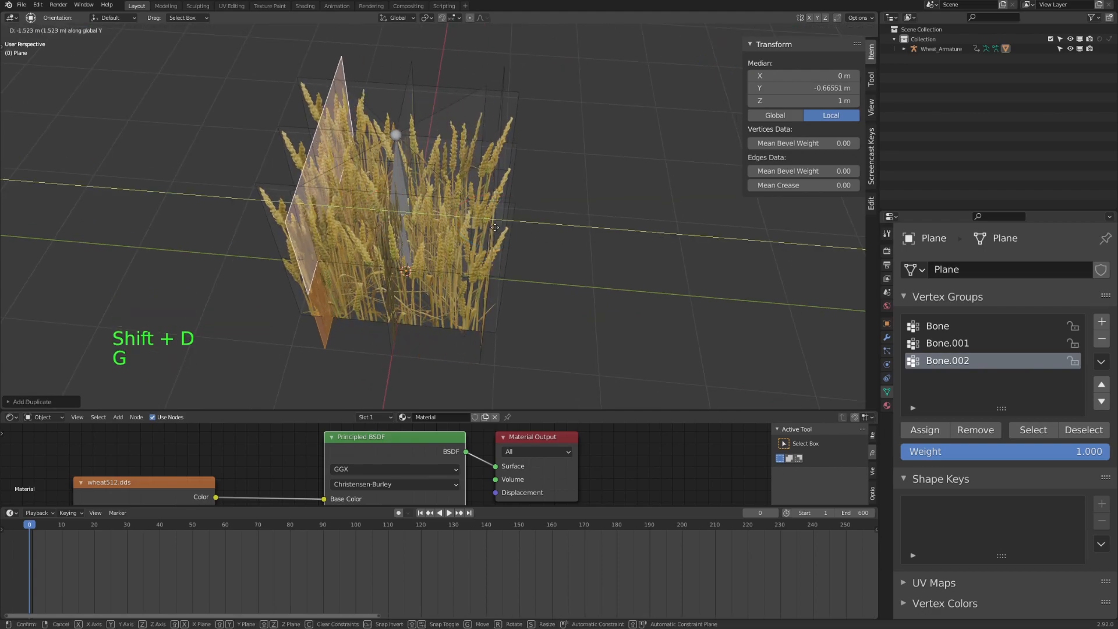
left_click(487, 227)
Return to Object Mode, deselect the wheat clump and save the Blender file.
middle_click_drag(487, 226, 508, 242)
key("Tab")
left_click(509, 242)
middle_click_drag(632, 275, 494, 310)
scroll(432, 270, "up", 2)
key("ctrl+s")
Select all objects, including the wheat mesh and its armature, and save the file.
scroll(491, 313, "down", 4)
left_click_drag(36, 526, 865, 498)
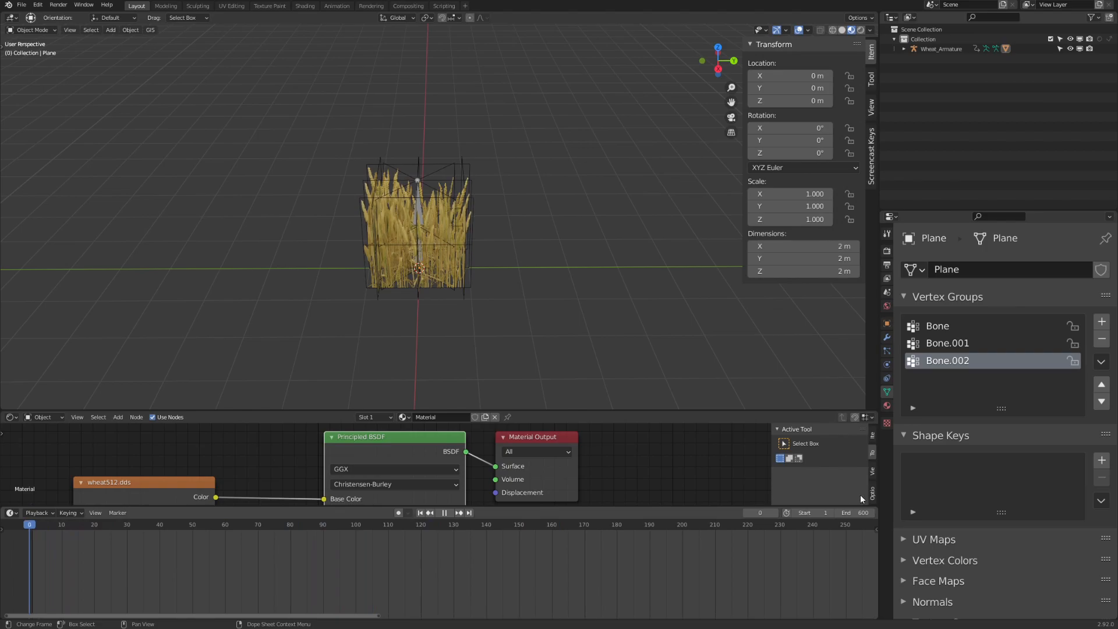
left_click(528, 296)
scroll(543, 242, "up", 1)
left_click(543, 242)
key("a")
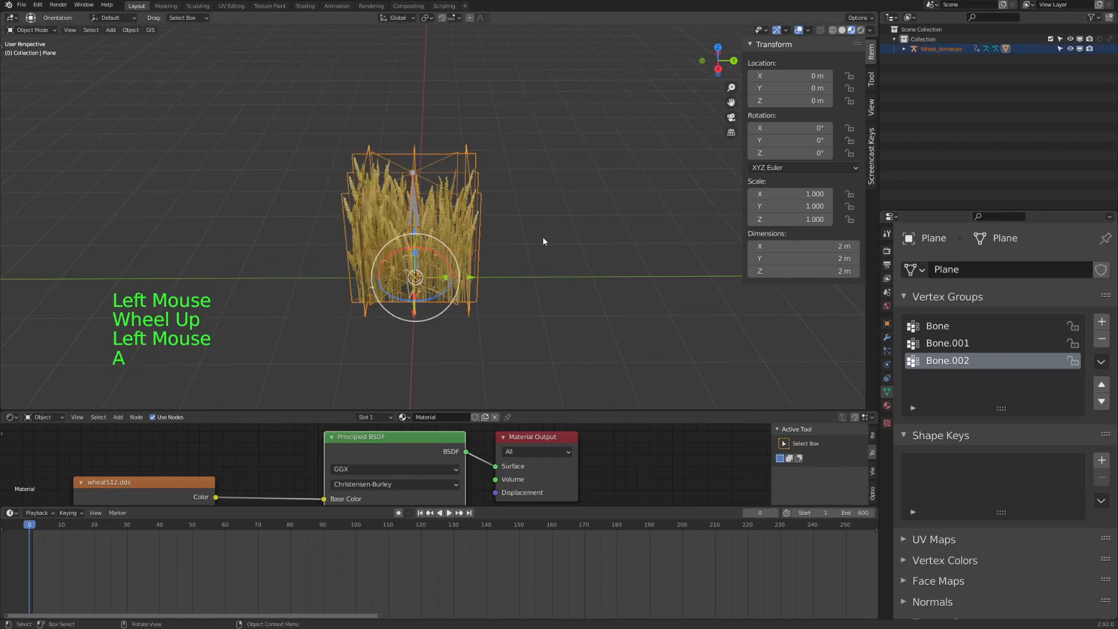
key("ctrl+s")
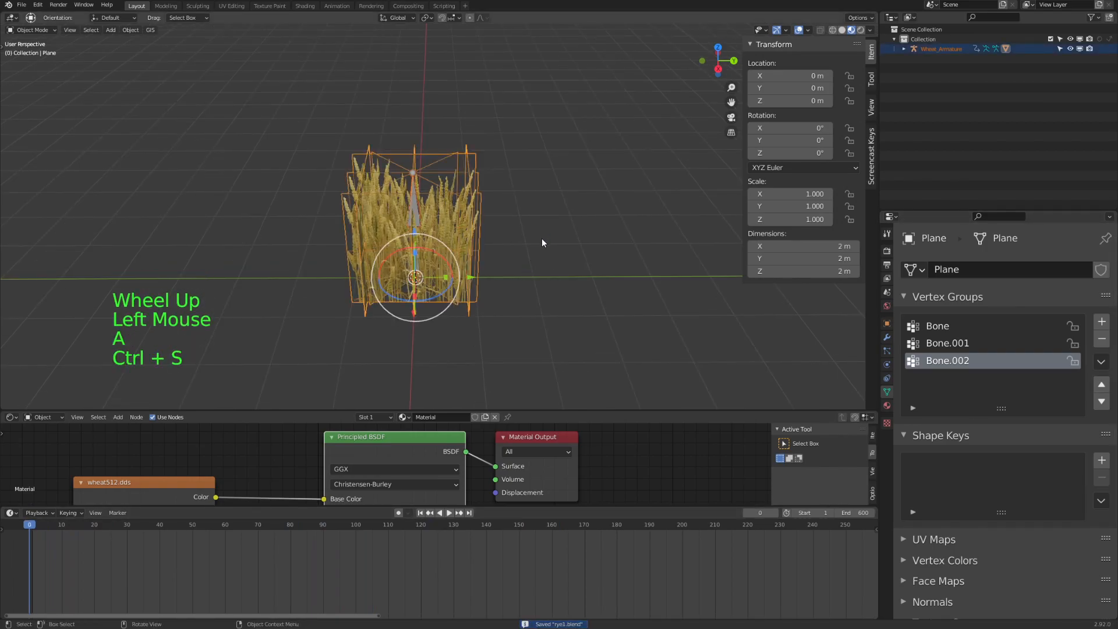
middle_click_drag(541, 239, 539, 224)
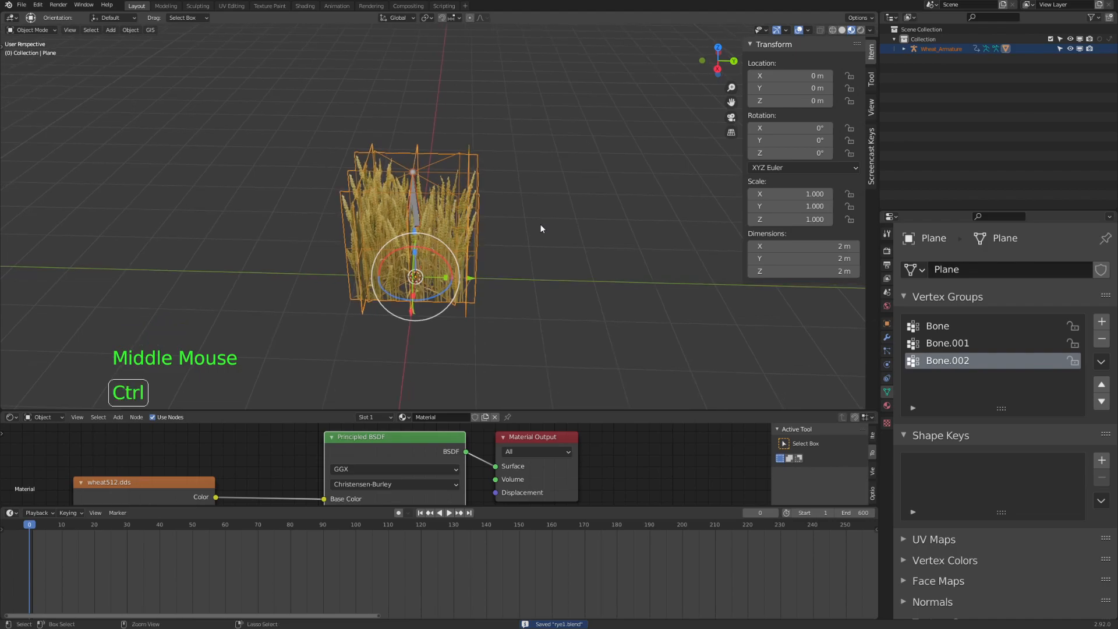
key("ctrl+m")
key("ctrl+z")
key("ctrl+z")
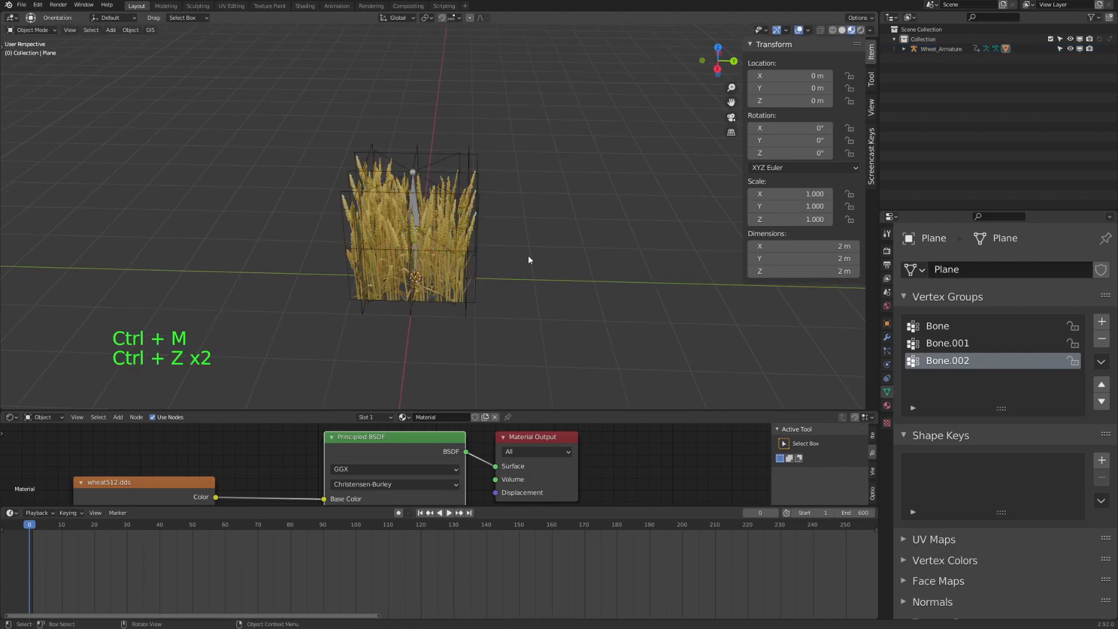
Select the wheat mesh with its armature and move both into a new collection named Wheat.
left_click(527, 255)
key("a")
key("m")
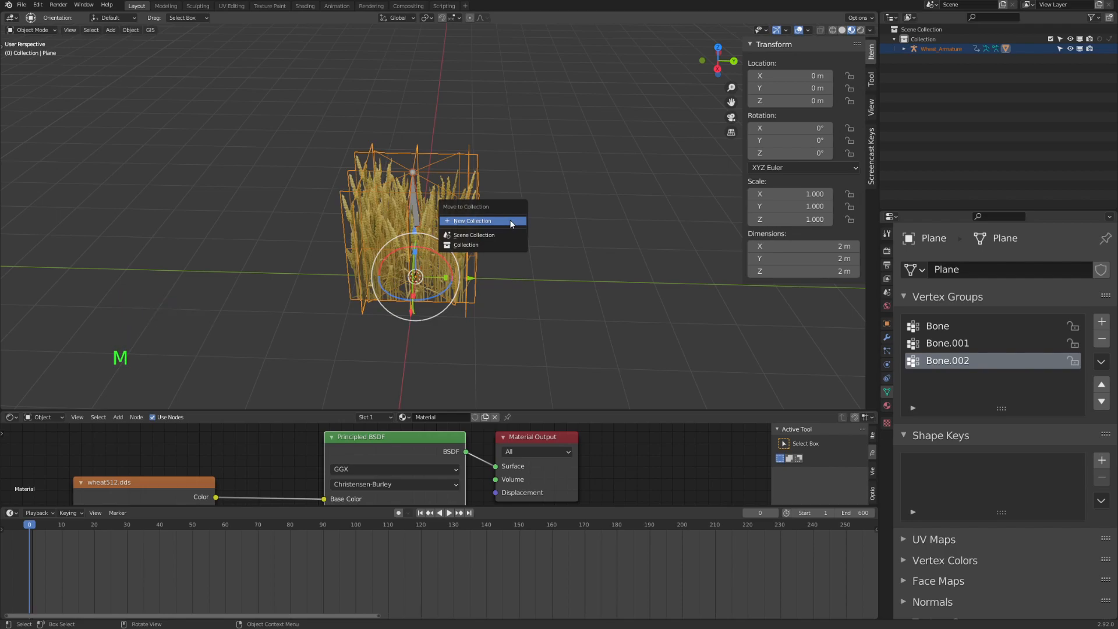
left_click(511, 222)
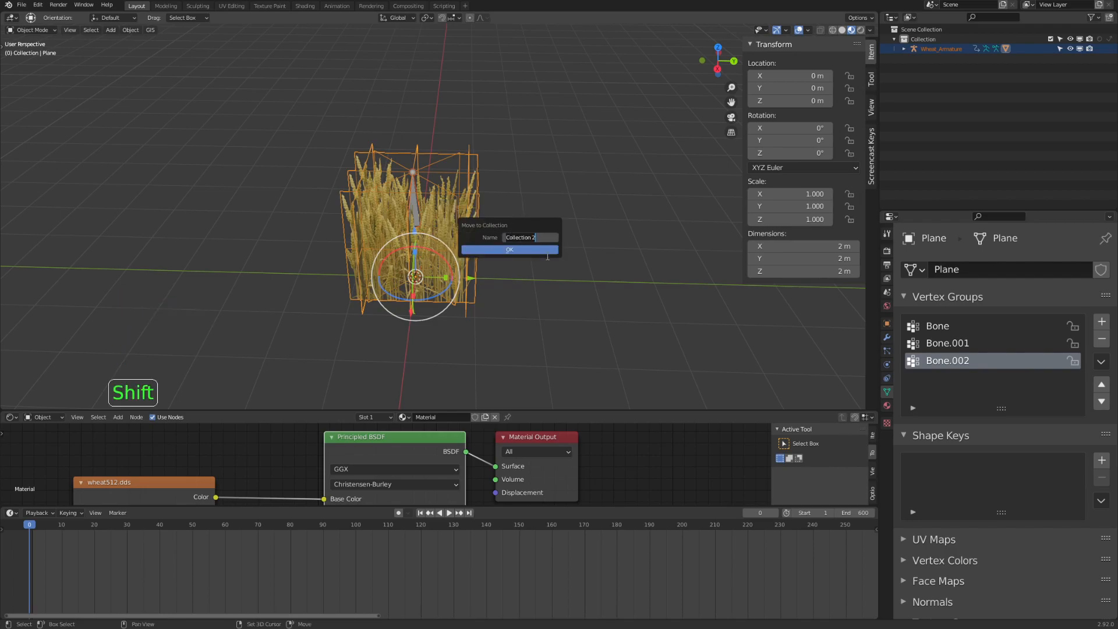
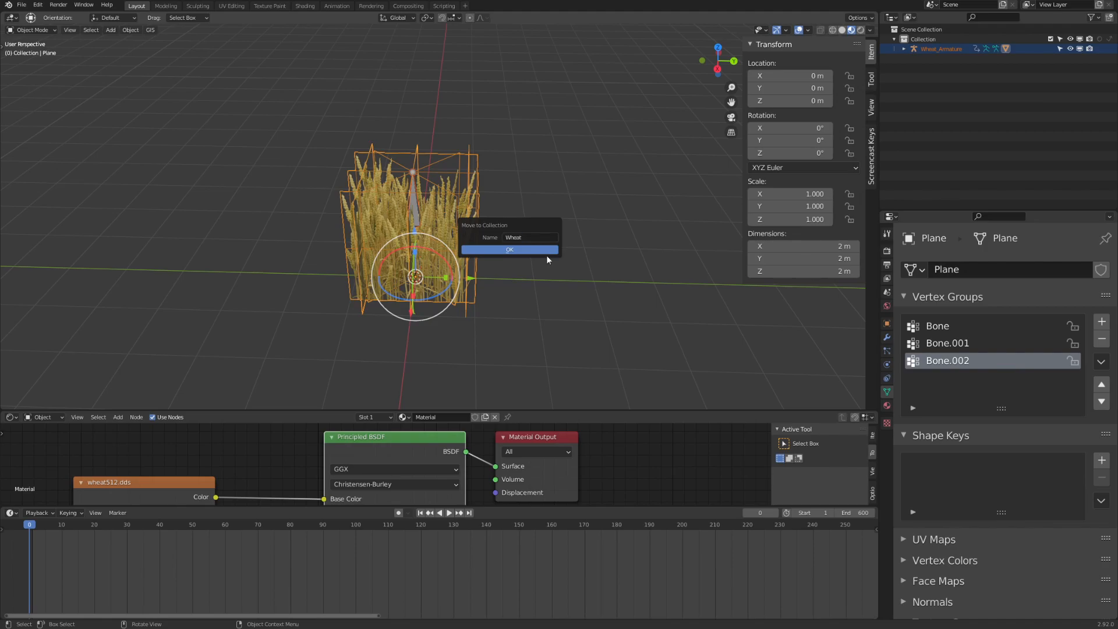
left_click(546, 252)
Show only the empty Collection in the viewport, hiding Wheat, and enlarge the Shader Editor area at the timeline's expense.
key("1")
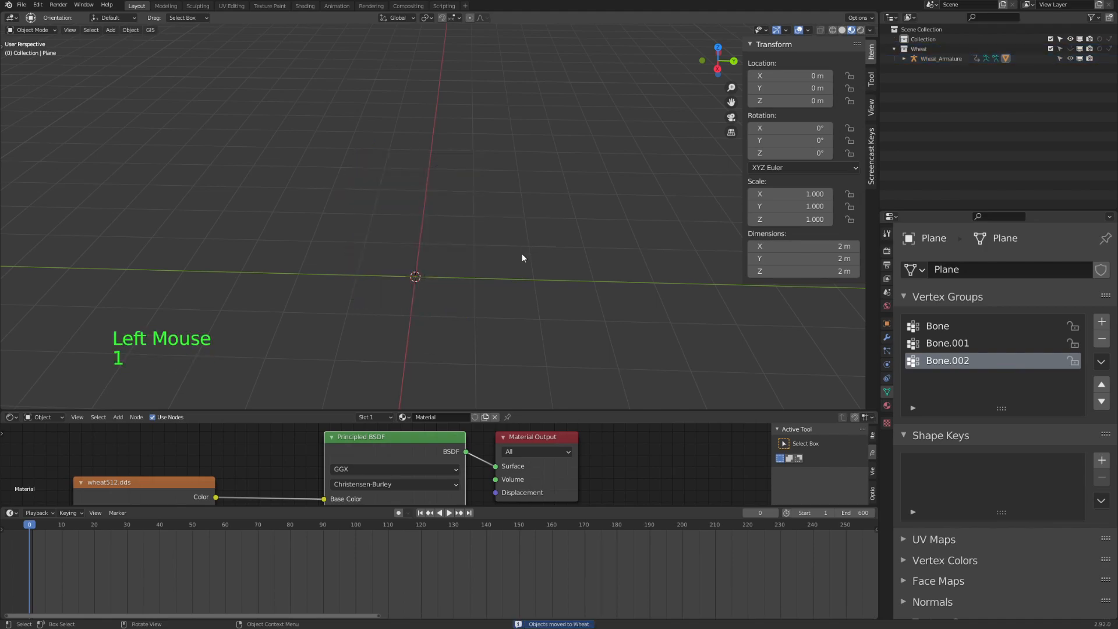
key("2")
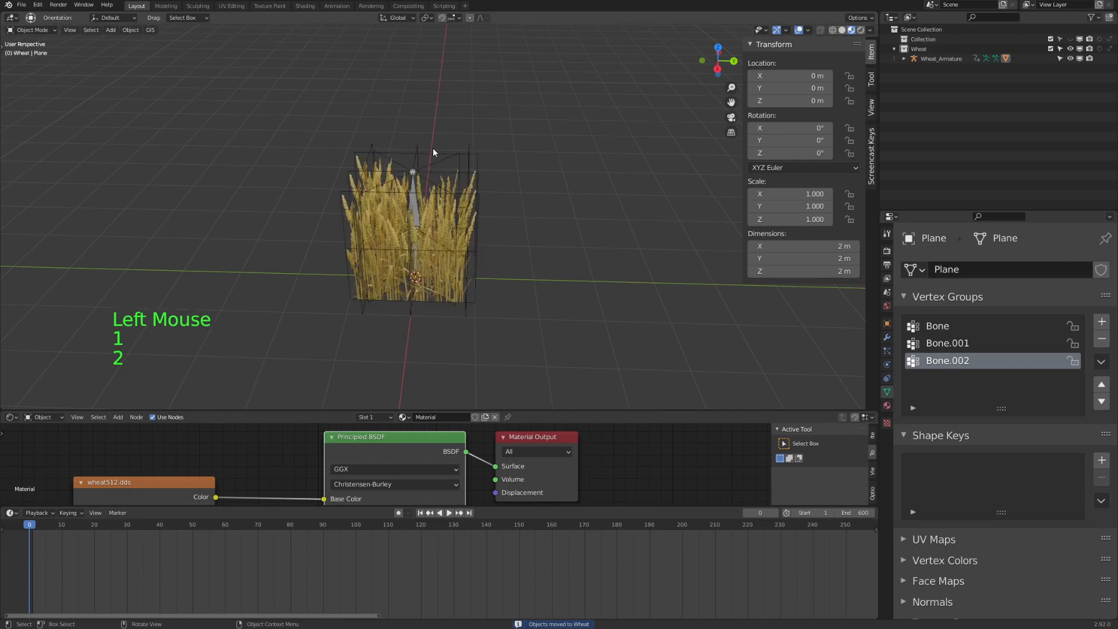
middle_click(508, 221)
key("1")
key("2")
key("1")
middle_click_drag(533, 271, 558, 298)
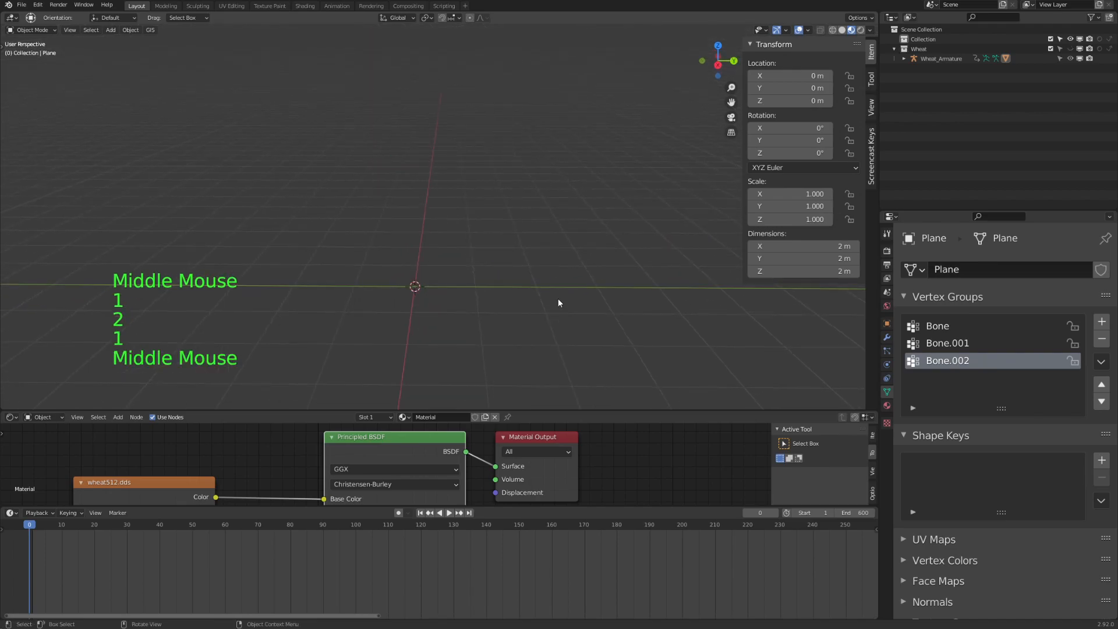
left_click_drag(464, 509, 464, 540)
Add a plane mesh at the world origin in the empty Collection.
scroll(462, 273, "down", 1)
middle_click_drag(571, 251, 450, 281)
scroll(462, 273, "down", 1)
key("shift+a")
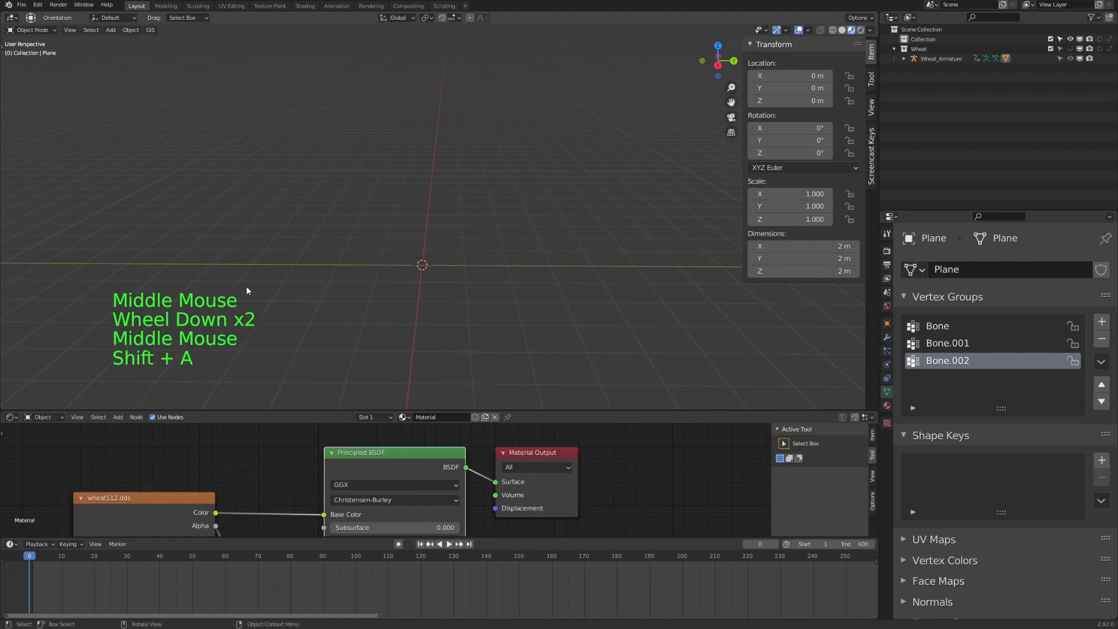
key("shift+a")
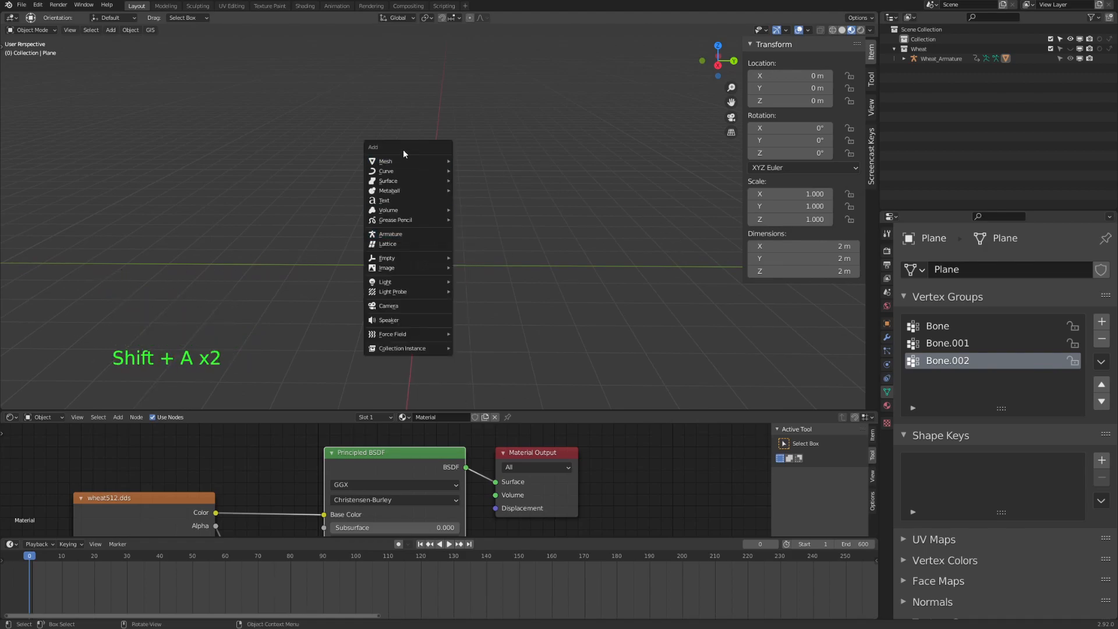
mouse_move(393, 162)
left_click(516, 160)
Scale the new plane up to about 20.6 m square and apply its scale.
scroll(554, 268, "down", 9)
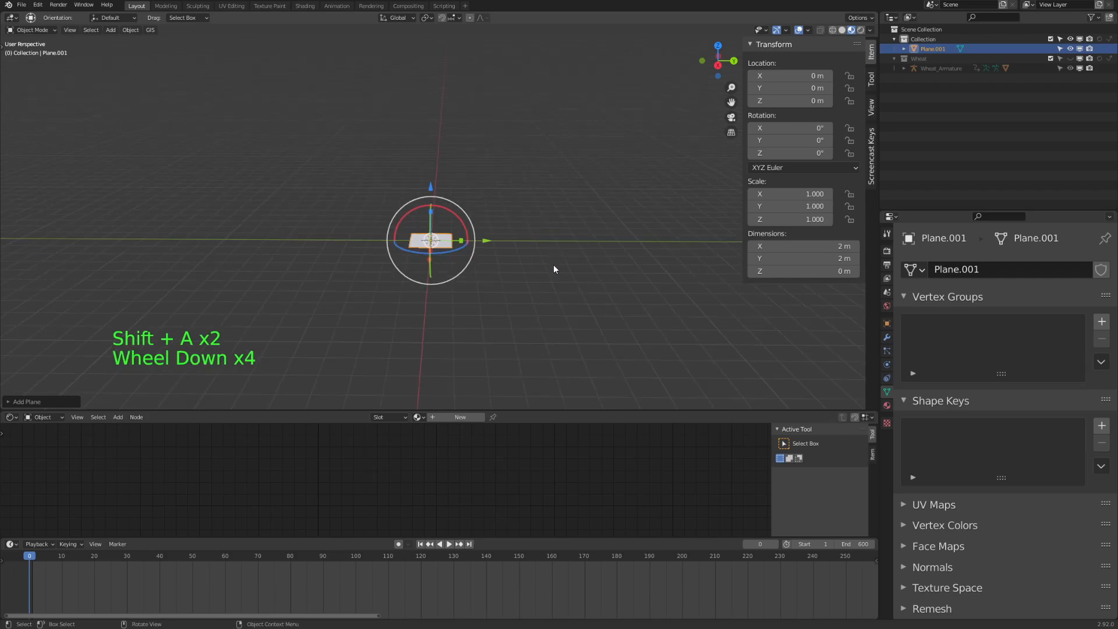
key("s")
left_click(231, 309)
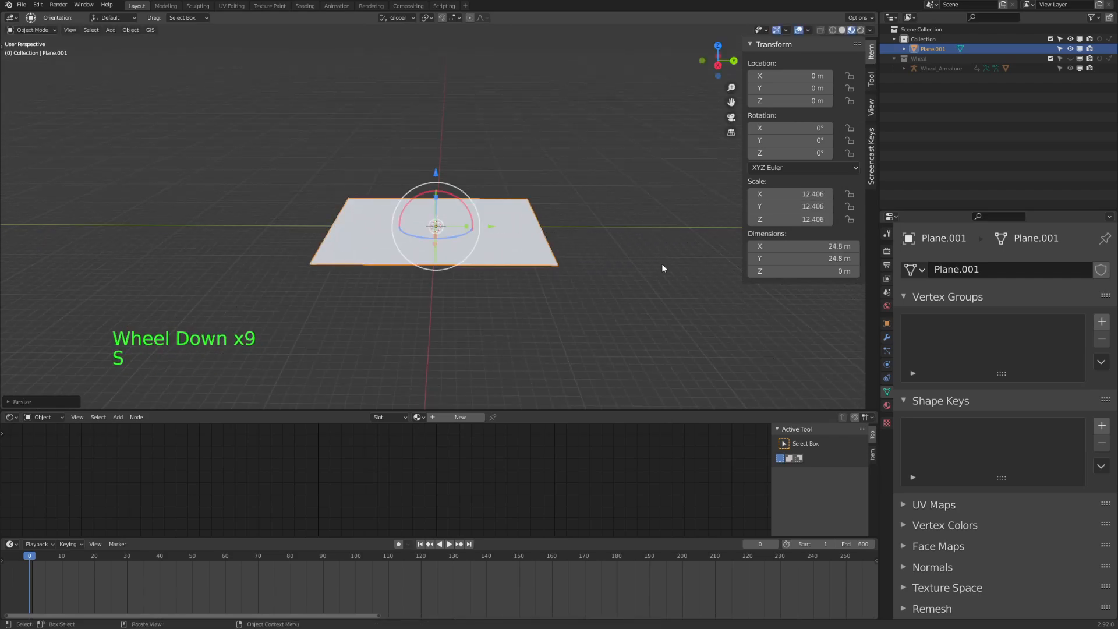
key("s")
left_click(691, 304)
key("s")
left_click(605, 249)
middle_click_drag(605, 249, 534, 249)
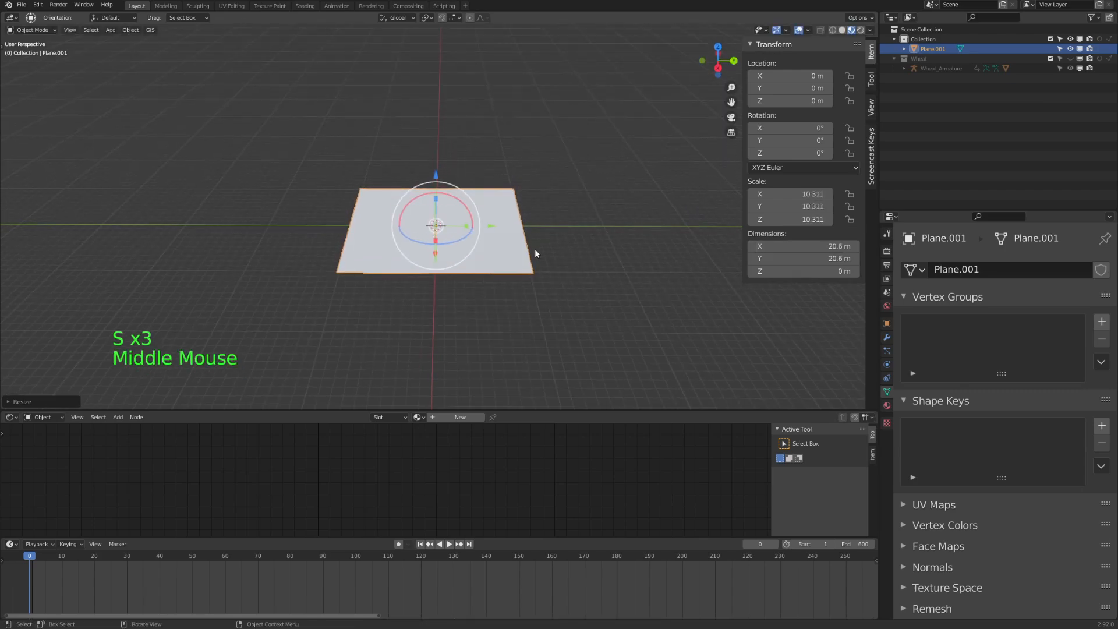
scroll(535, 249, "up", 2)
key("ctrl+a")
left_click(528, 244)
scroll(547, 261, "up", 2)
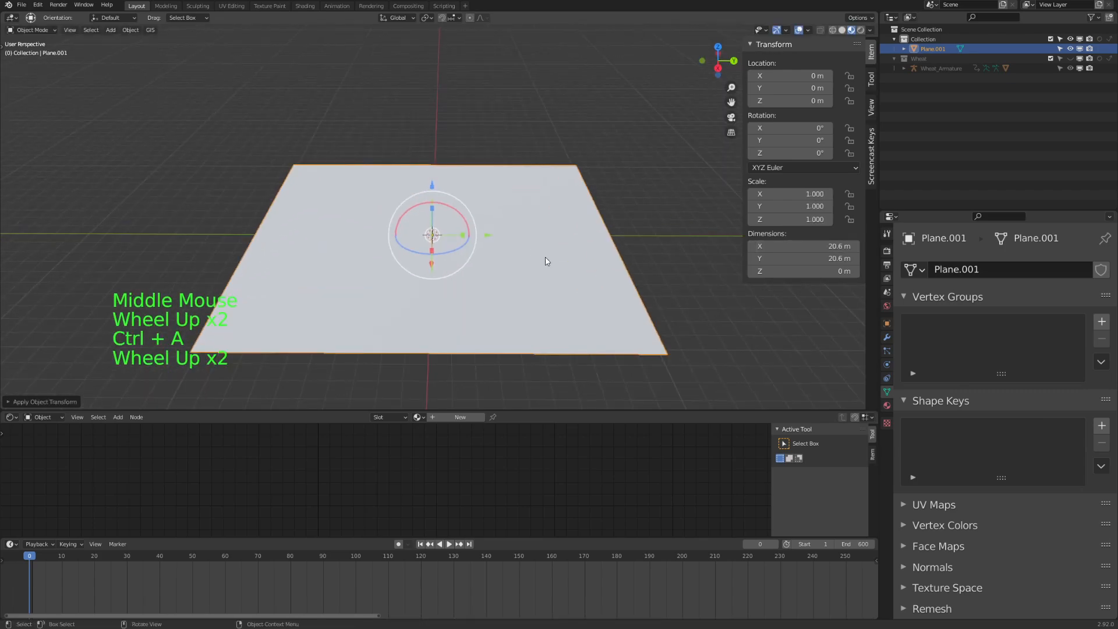
In Edit Mode, subdivide the whole plane six times to get a dense grid.
key("Tab")
scroll(414, 223, "down", 3)
scroll(415, 223, "up", 3)
right_click(415, 223)
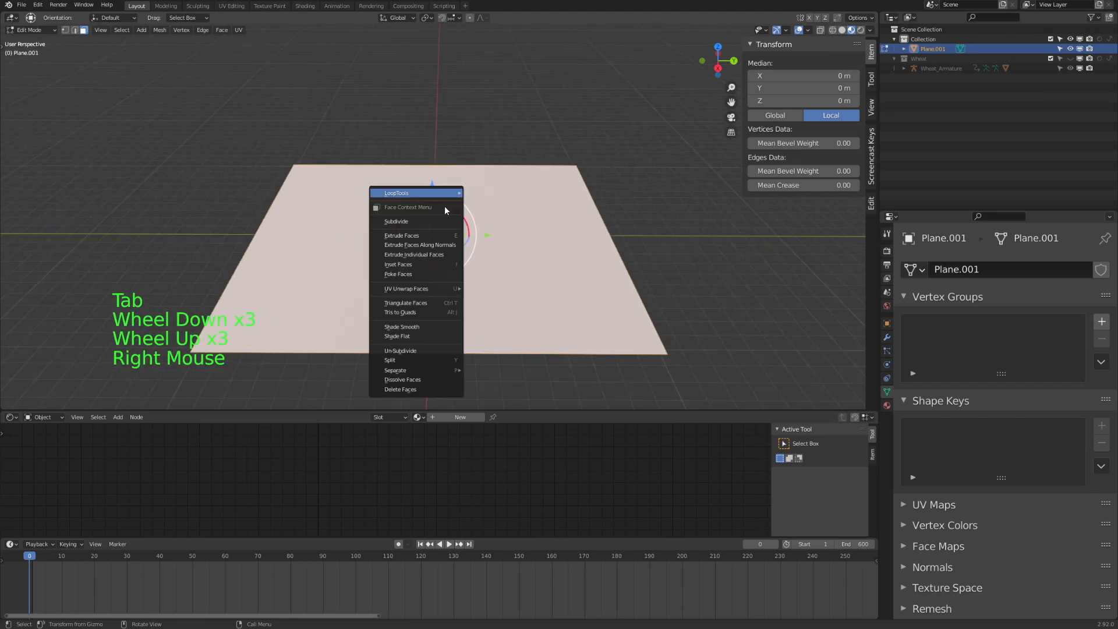
left_click(417, 222)
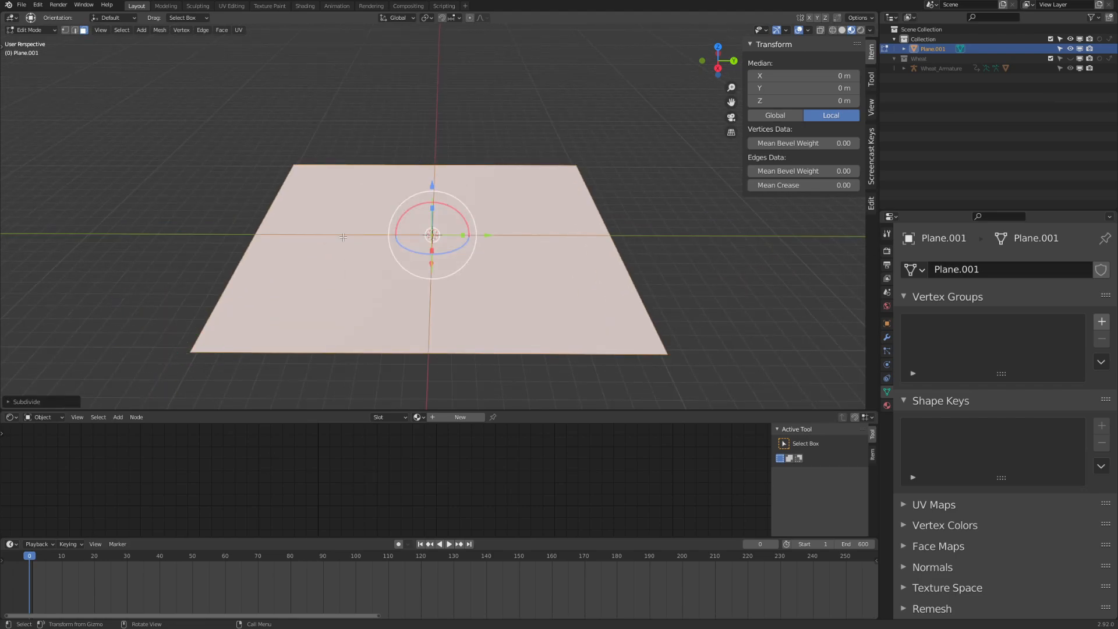
right_click(418, 217)
left_click(418, 218)
right_click(418, 217)
left_click(417, 218)
right_click(417, 218)
left_click(418, 218)
right_click(417, 218)
left_click(418, 217)
right_click(418, 218)
left_click(418, 217)
middle_click_drag(418, 218, 516, 246)
scroll(514, 247, "up", 2)
Raise a vertex near X -2.58 m, Y 6.12 m by about 0.46 m along Z, using smooth proportional editing at a size of about 6.12.
key("1")
left_click(531, 210)
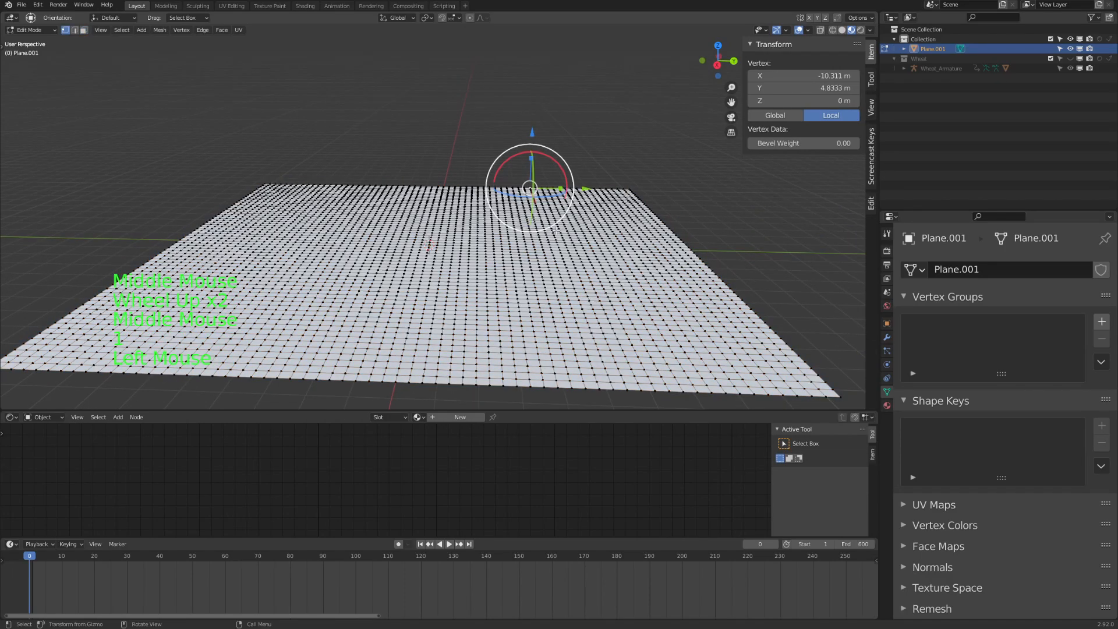
left_click(573, 229)
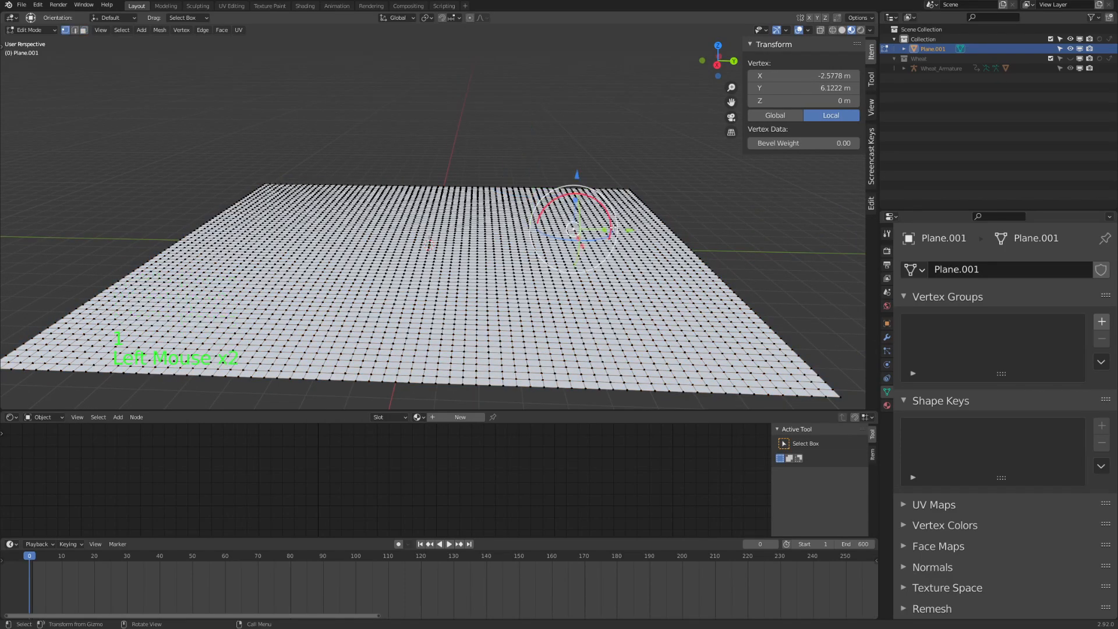
middle_click_drag(572, 185, 557, 178, "shift")
key("g")
key("z")
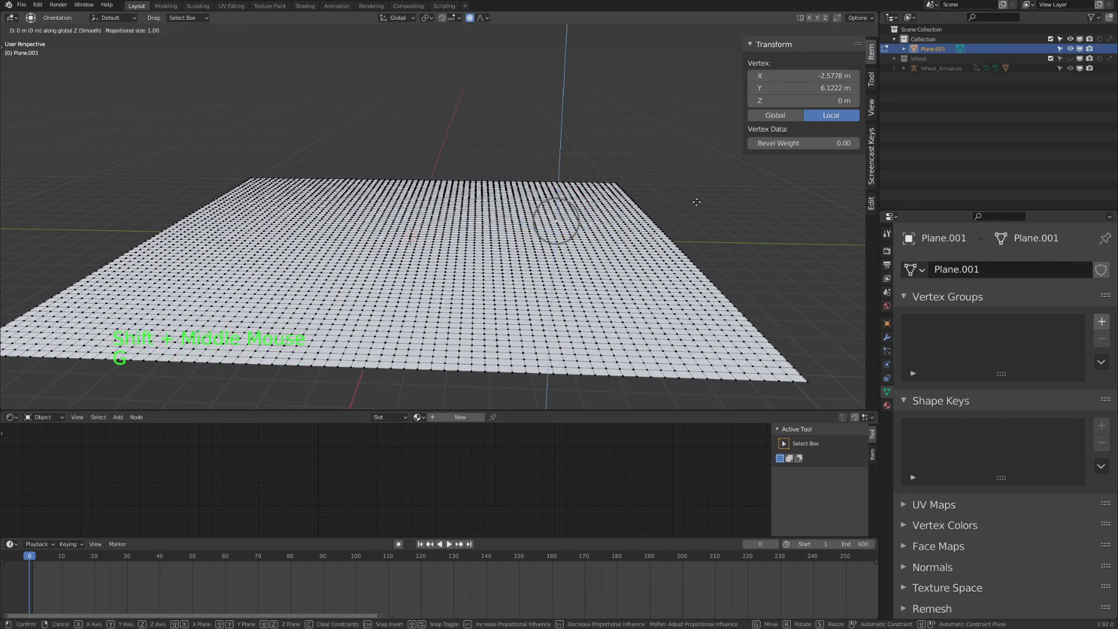
scroll(701, 200, "down", 4)
scroll(707, 195, "down", 6)
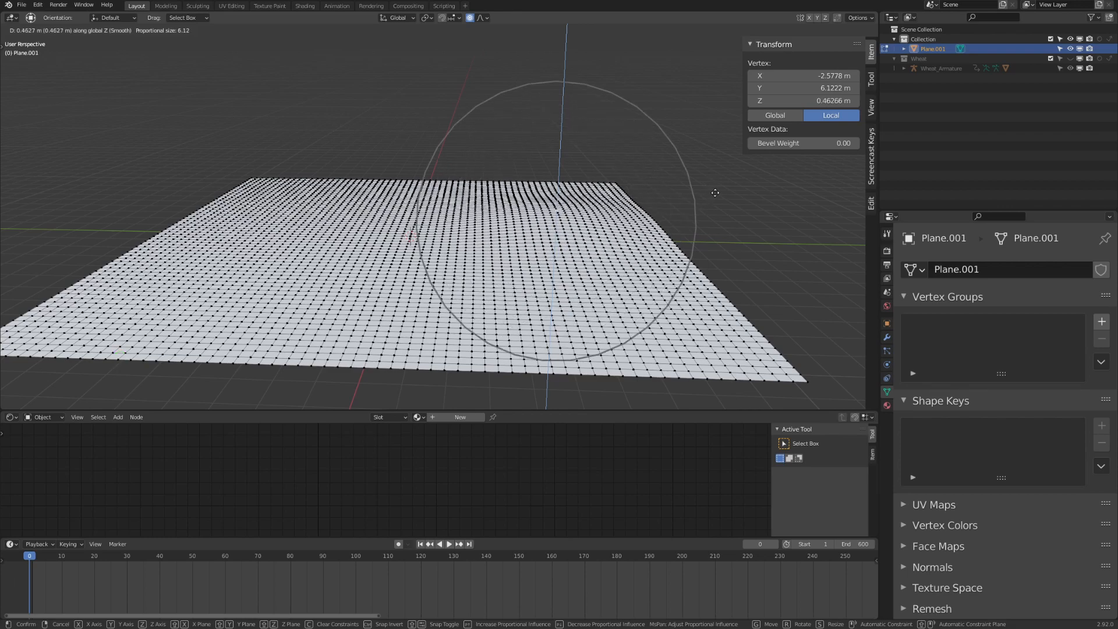
left_click(714, 193)
Raise the terrain near its negative X, negative Y corner to about 0.67 m and lift another hill along the negative Y side.
left_click(266, 183)
key("g")
key("z")
left_click(512, 122)
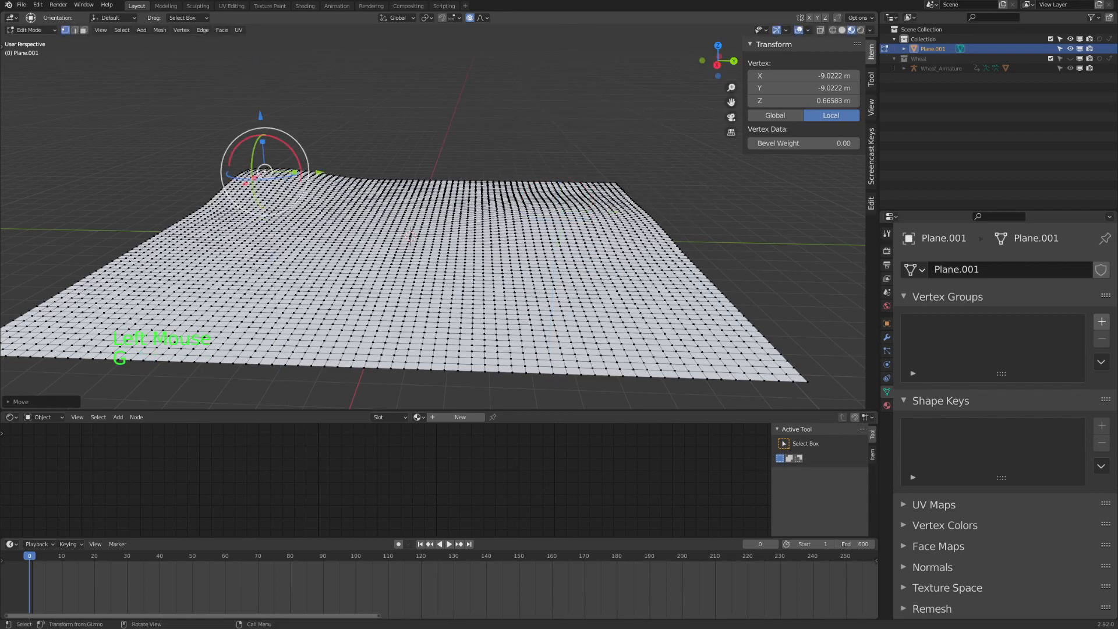
left_click(252, 269)
key("g")
key("z")
left_click(348, 229)
Raise the middle of the terrain's far edge and its negative X, positive Y corner along Z.
left_click(442, 191)
key("g")
key("z")
left_click(448, 180)
left_click(612, 183)
key("g")
key("z")
left_click(610, 166)
Raise the positive X, positive Y corner area to about 0.71 m and lower a vertex near the middle of the near edge.
middle_click_drag(610, 166, 610, 101, "shift")
middle_click_drag(610, 101, 610, 134, "ctrl")
left_click(713, 253)
key("g")
key("z")
left_click(714, 233)
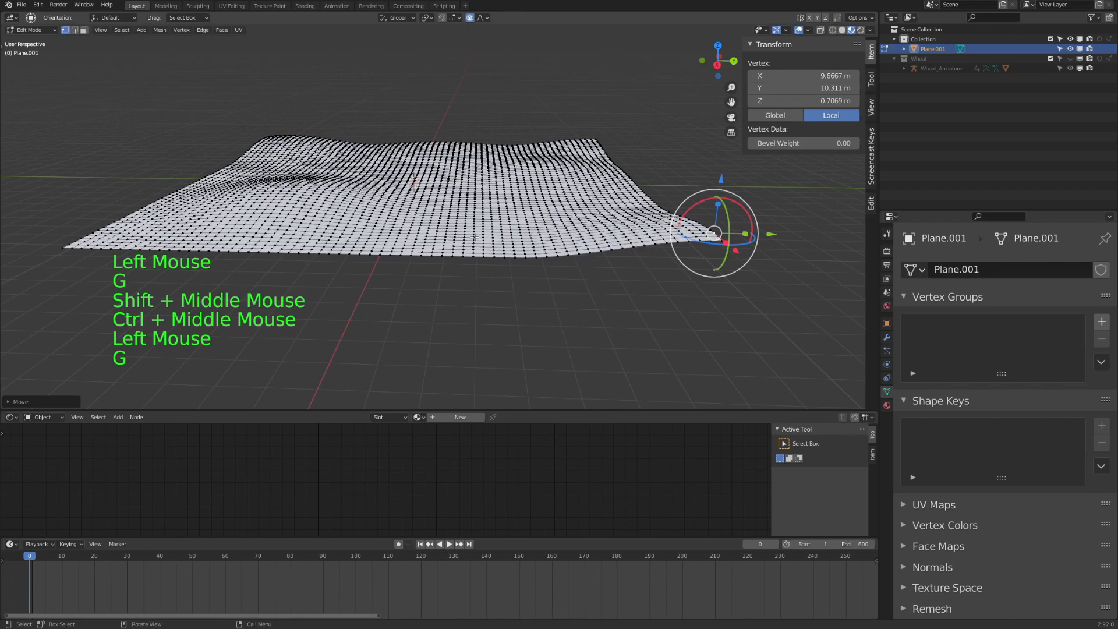
left_click(444, 239)
key("g")
key("z")
left_click(443, 251)
Raise the positive X, negative Y corner of the terrain and a spot along the negative Y side.
left_click(67, 248)
key("g")
key("z")
left_click(67, 232)
middle_click_drag(135, 174, 163, 182)
left_click(173, 190)
key("g")
key("z")
left_click(173, 174)
Lower the near edge around Y -1.29 m to about -0.42 m and raise the far edge around Y 6.77 m to about 0.73 m.
left_click(315, 262)
key("g")
key("z")
left_click(316, 269)
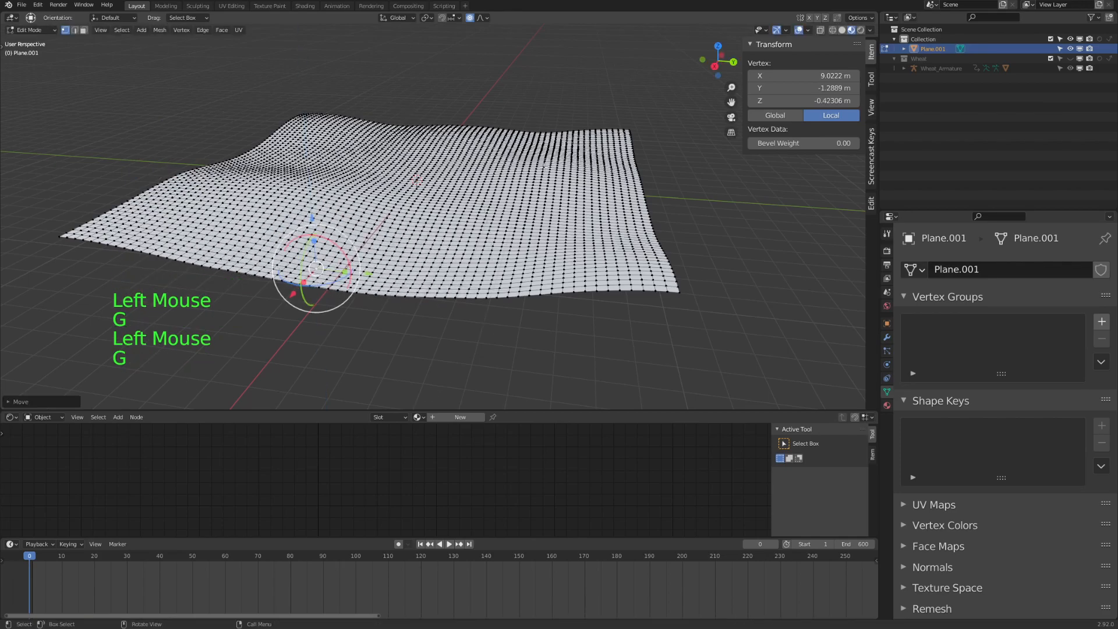
left_click(567, 138)
key("g")
key("z")
left_click(567, 130)
middle_click_drag(568, 129, 593, 119)
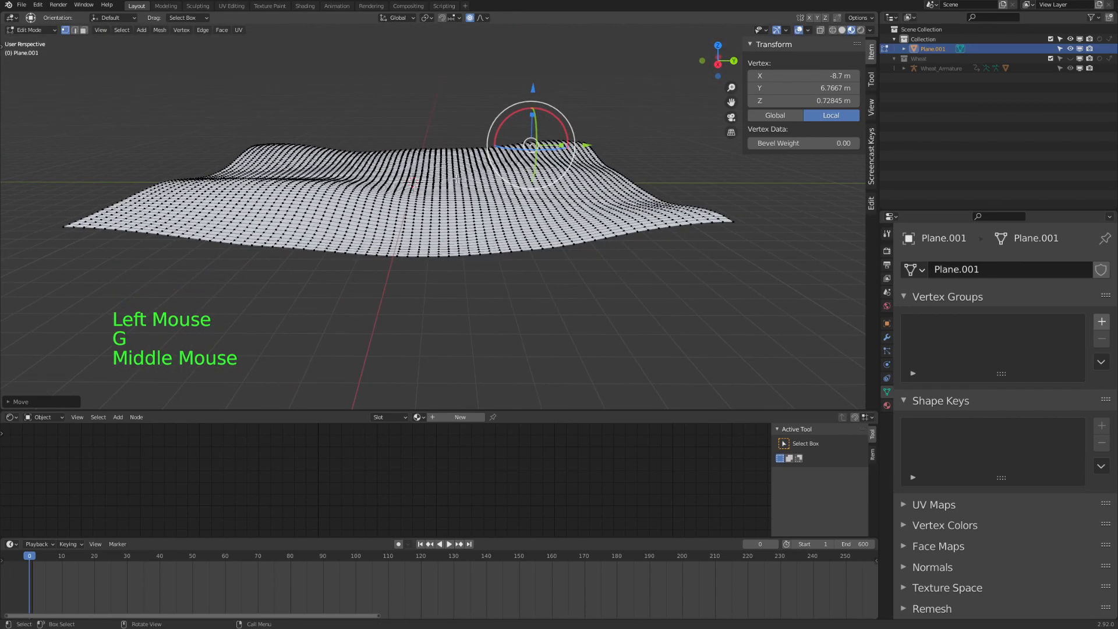
Move the vertex near X 0.32 m, Y 1.93 m along Z to about 0.15 m.
left_click(456, 180)
key("g")
key("z")
left_click(456, 180)
middle_click_drag(456, 180, 473, 200)
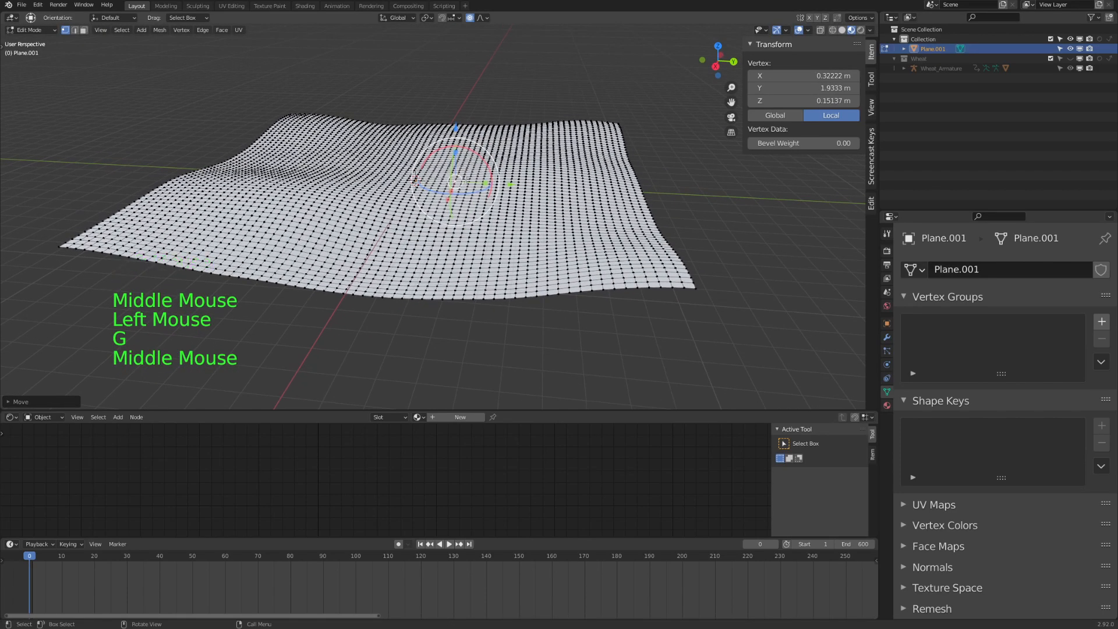
Return the terrain plane to Object Mode and turn off the wireframe overlay.
key("Tab")
left_click(546, 376)
middle_click_drag(546, 375, 500, 279)
left_click(487, 243)
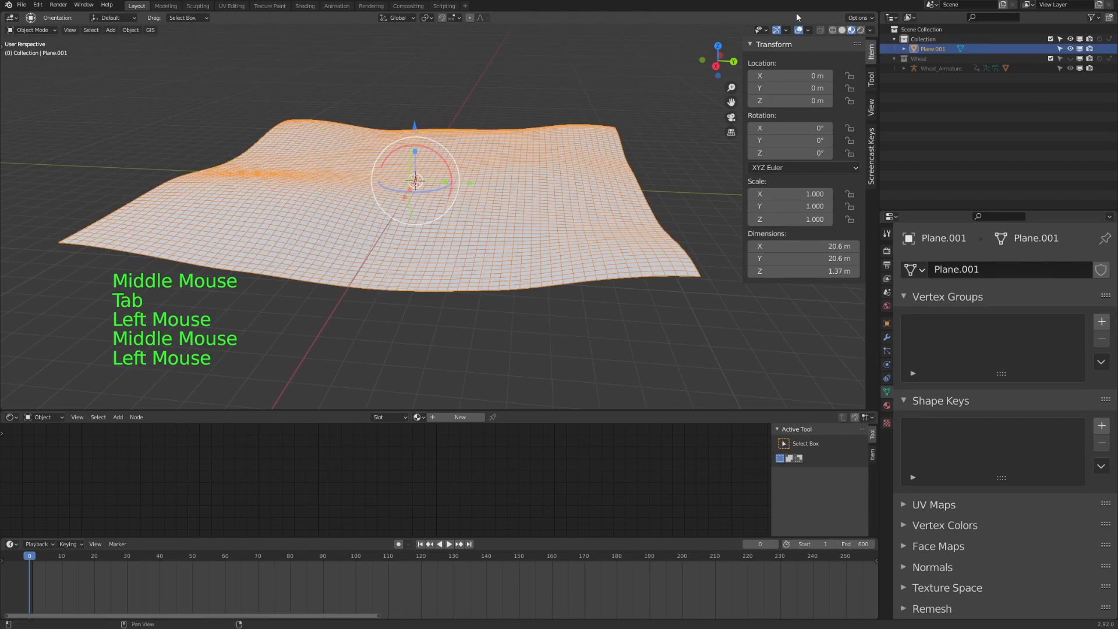
left_click(808, 29)
left_click(749, 204)
Create a new material on the terrain plane and set its base color to a dark reddish brown.
middle_click_drag(499, 174, 544, 178, "shift")
middle_click_drag(504, 218, 494, 196, "ctrl")
left_click(886, 406)
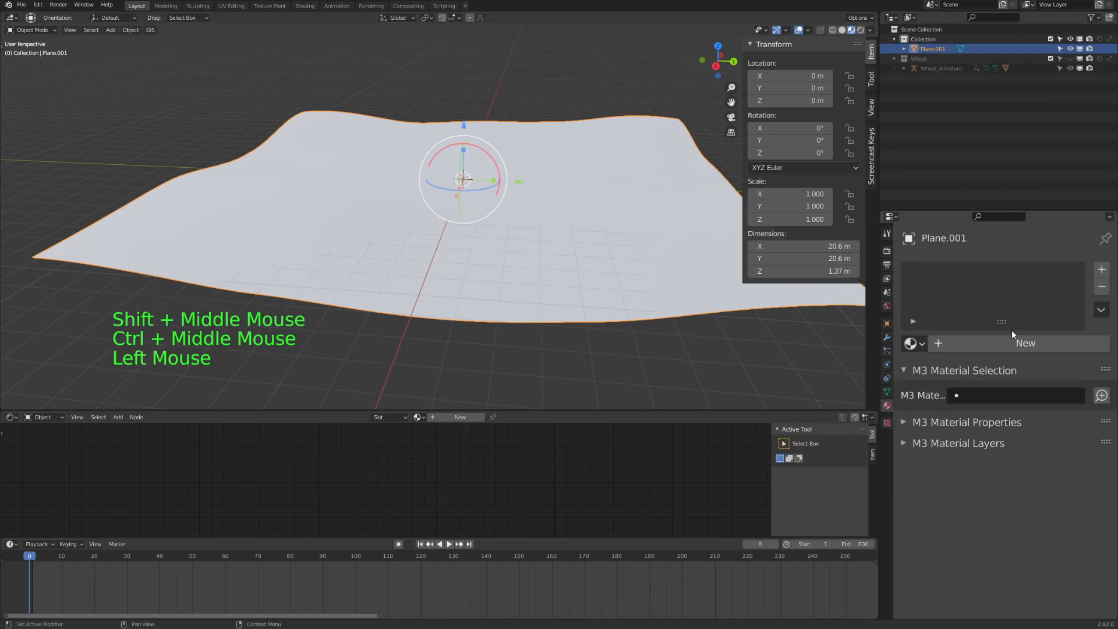
left_click(1013, 343)
left_click(1044, 521)
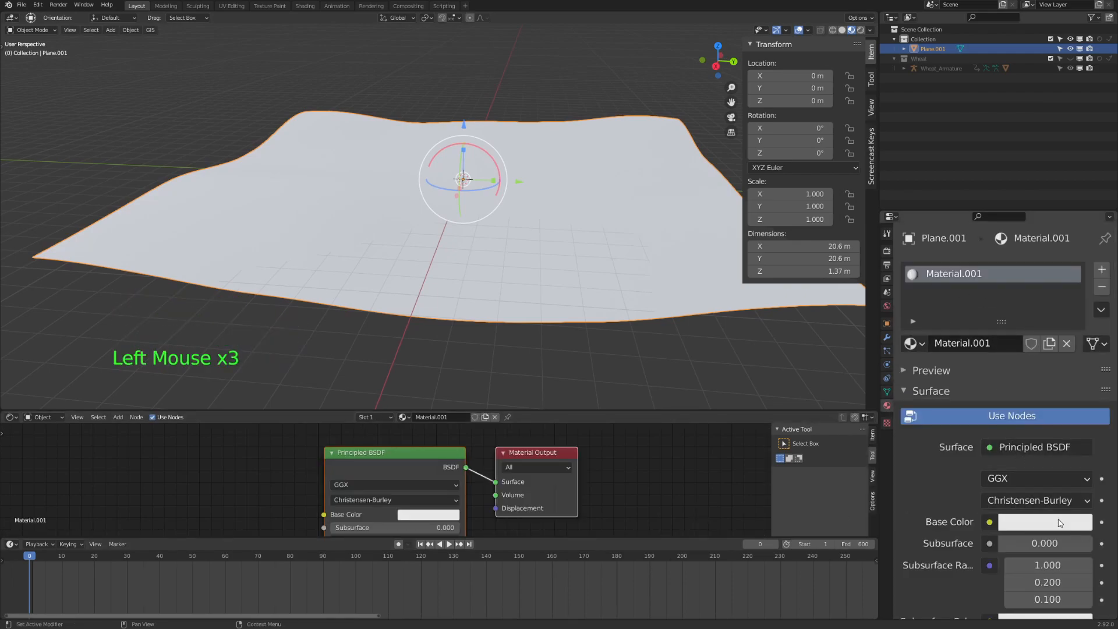
left_click_drag(1078, 354, 1078, 370)
left_click(973, 341)
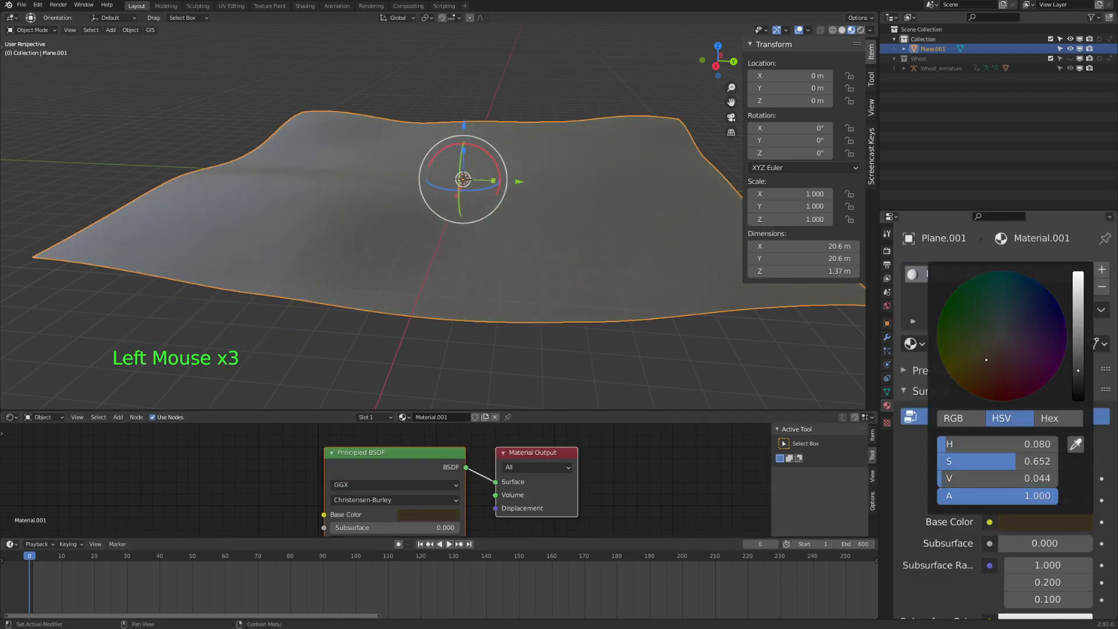
Set the terrain material's roughness to 1.000 and deselect the plane.
scroll(1004, 500, "down", 17)
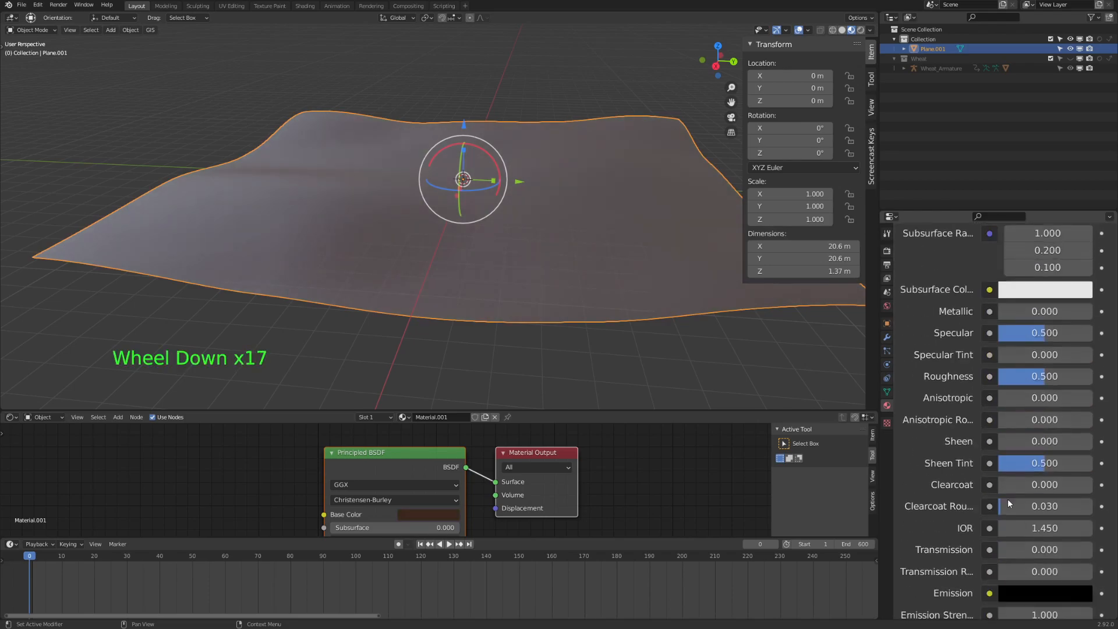
left_click_drag(1045, 376, 1094, 376)
left_click(536, 355)
middle_click_drag(536, 355, 557, 303)
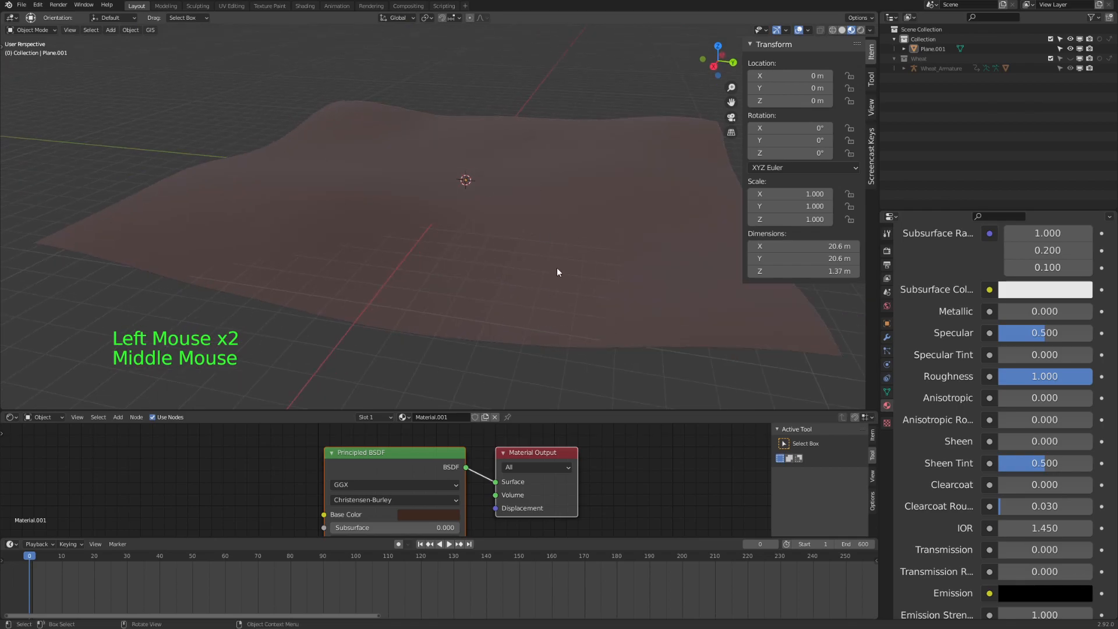
Hide the viewport's transform sidebar and save the file.
key("n")
scroll(205, 252, "up", 2)
middle_click_drag(439, 72, 500, 241)
scroll(499, 241, "down", 1)
key("ctrl+s")
left_click(484, 319)
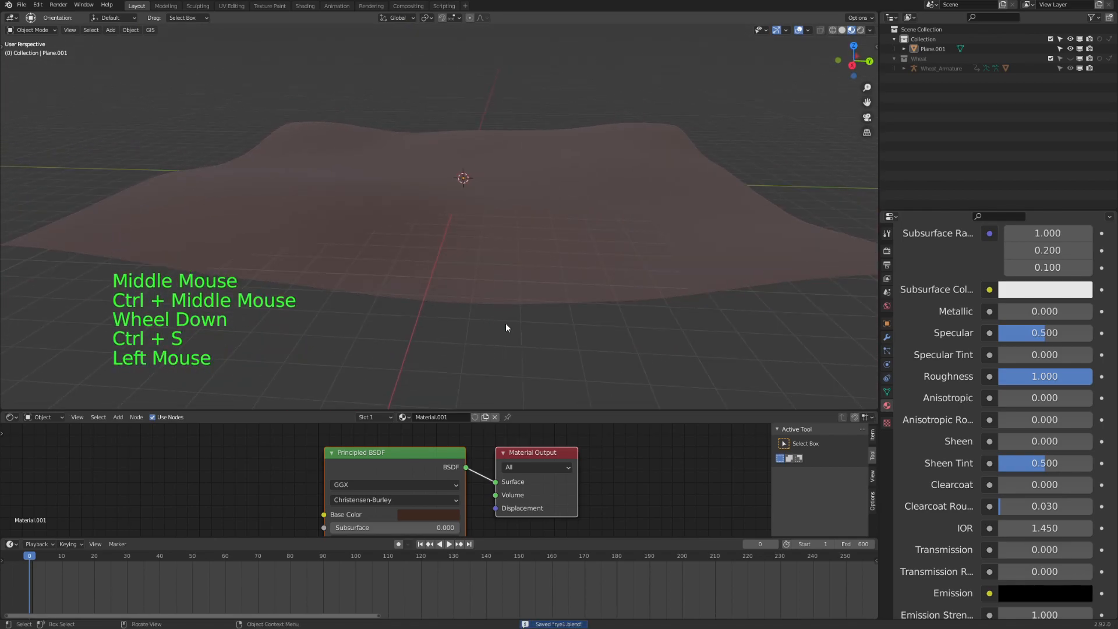
scroll(516, 279, "up", 2)
scroll(533, 262, "down", 2)
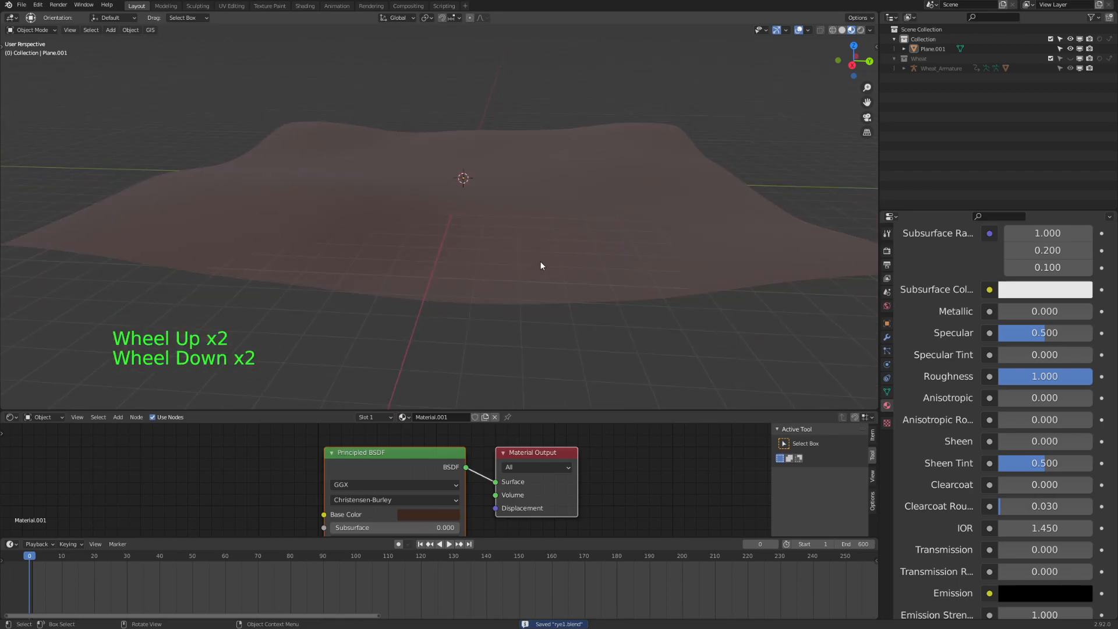
Select the terrain plane and enlarge the node editor area below the viewport.
left_click(506, 303)
left_click_drag(544, 410, 500, 348)
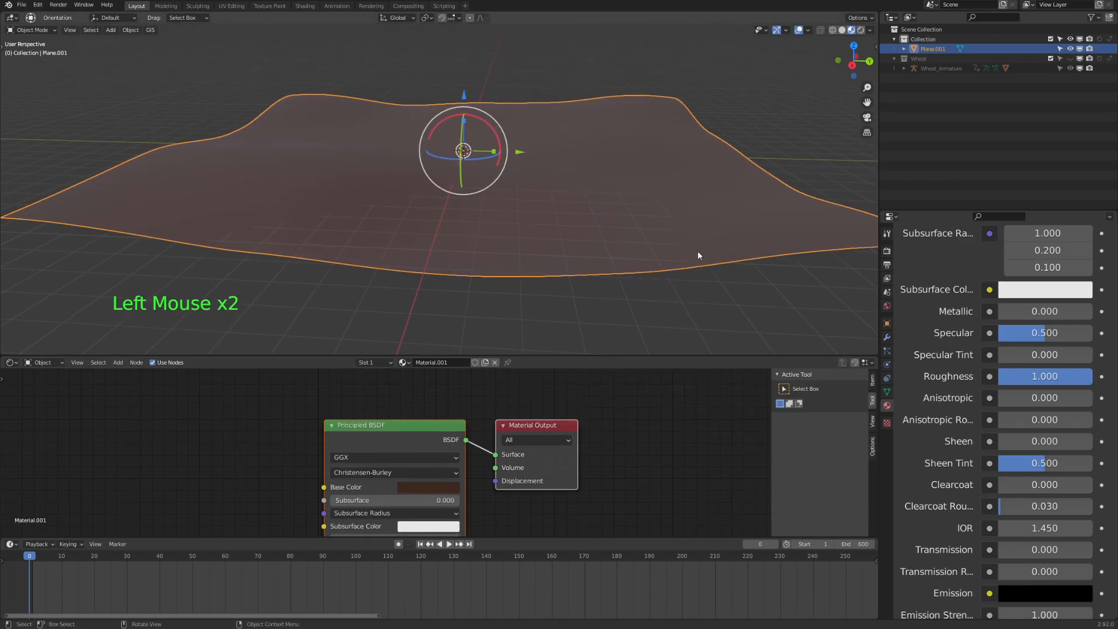
left_click(666, 245)
left_click(882, 365)
left_click(884, 350)
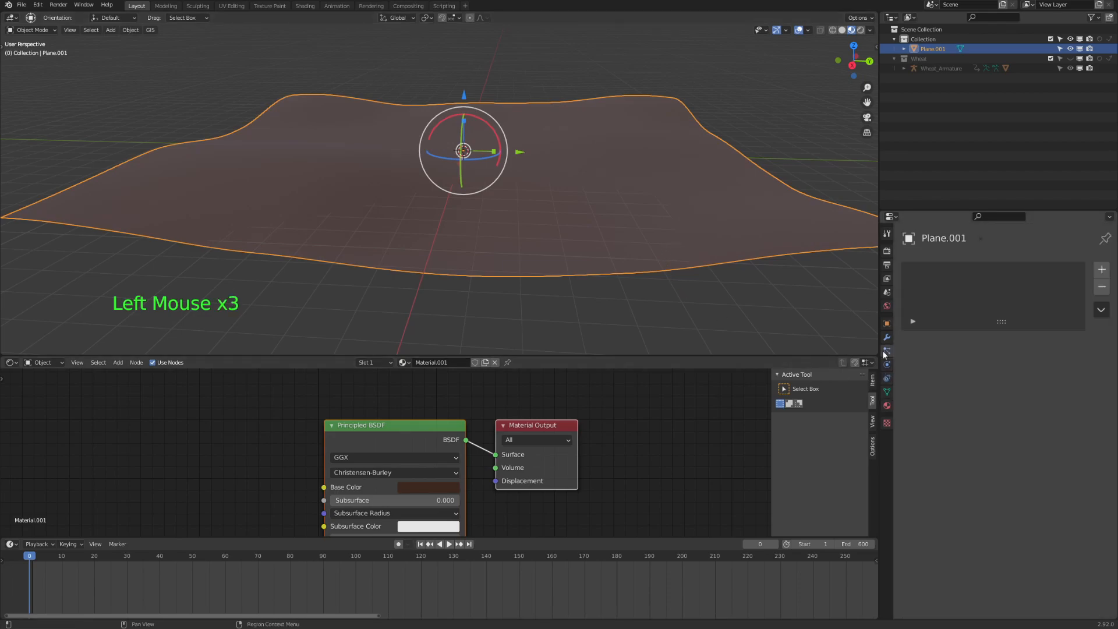
left_click(886, 323)
left_click(886, 350)
left_click(886, 365)
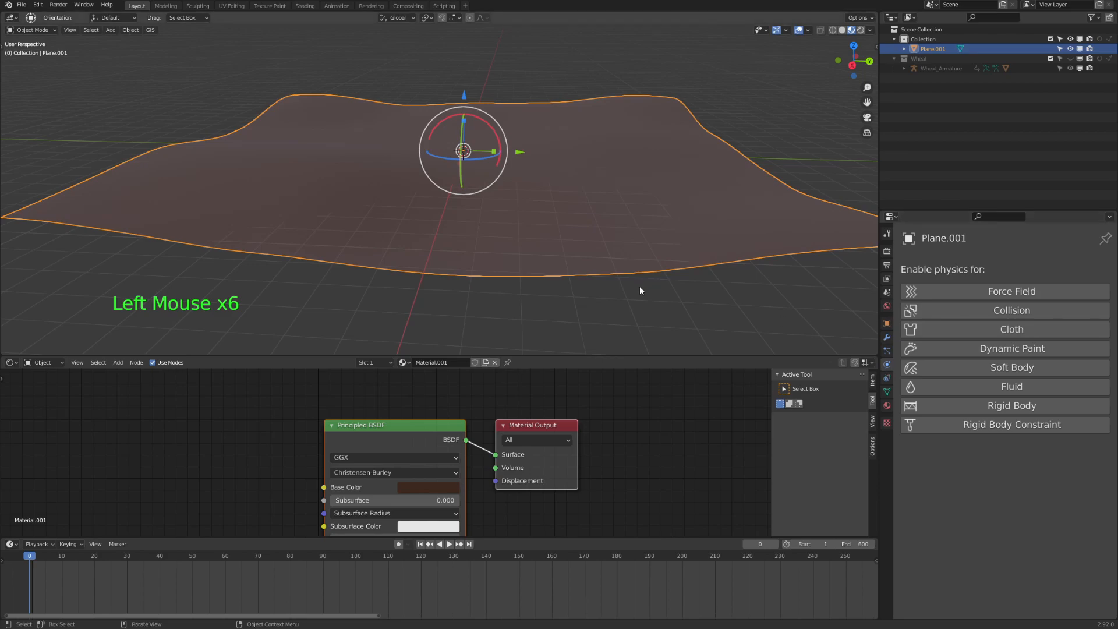
Adjust the height of the node editor area and switch it to the Geometry Node Editor.
left_click_drag(649, 355, 658, 374)
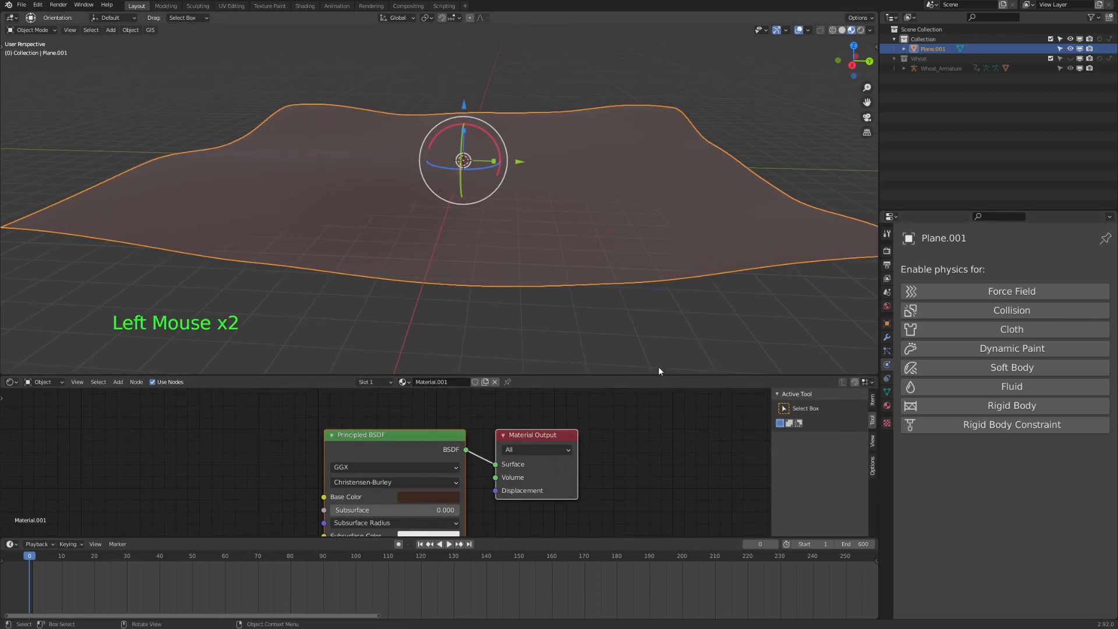
left_click(662, 355)
left_click(632, 279)
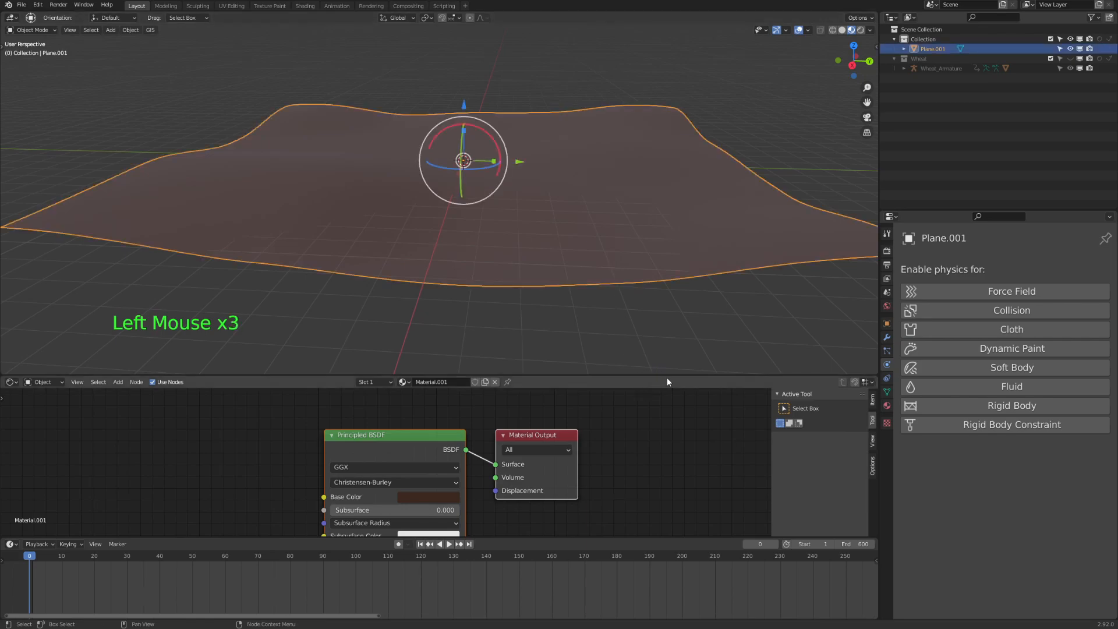
left_click_drag(668, 376, 669, 353)
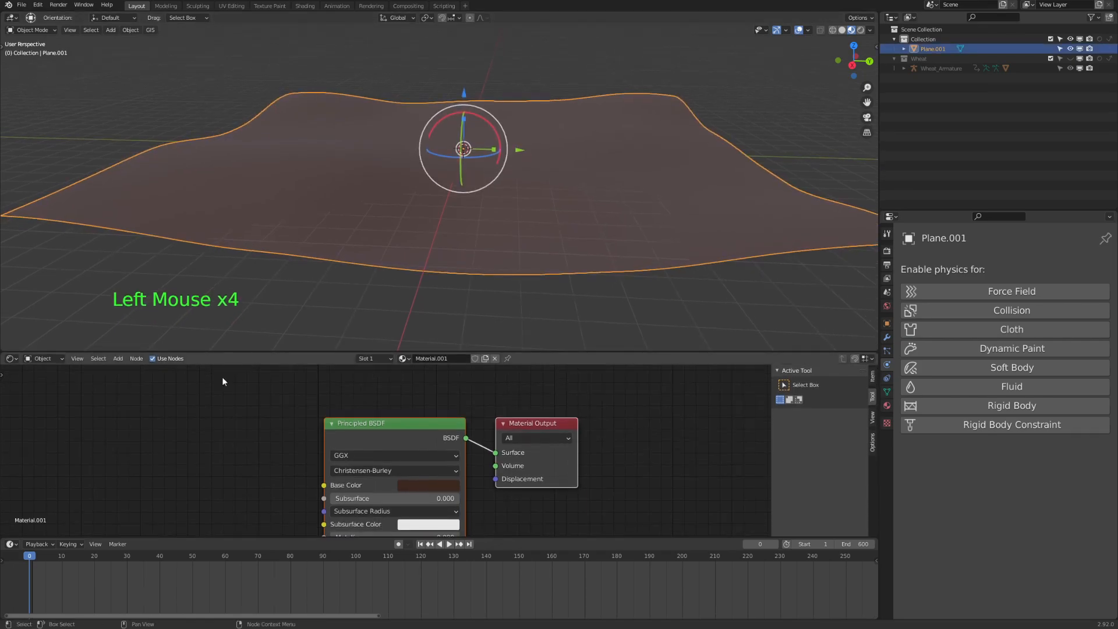
left_click(11, 359)
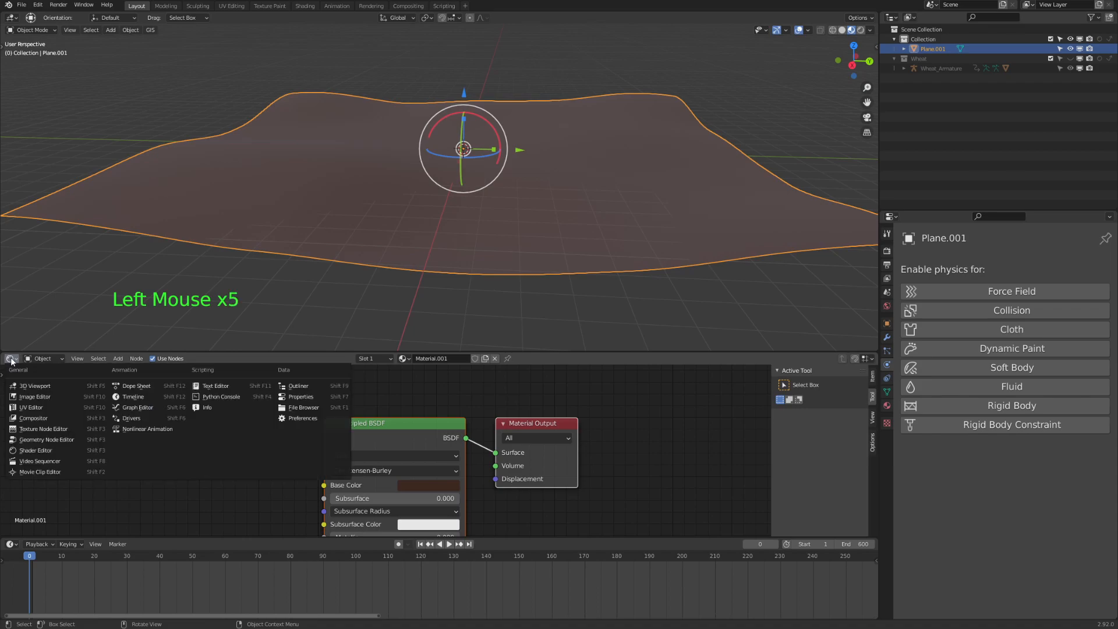
left_click(50, 438)
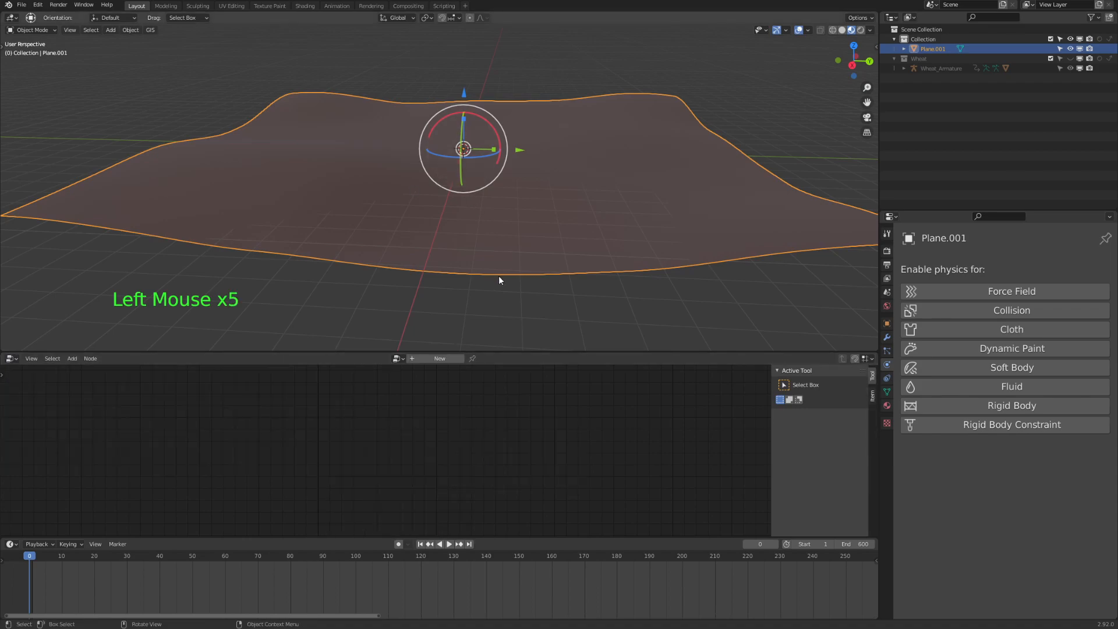
Create a new geometry node tree on the terrain plane.
left_click(480, 324)
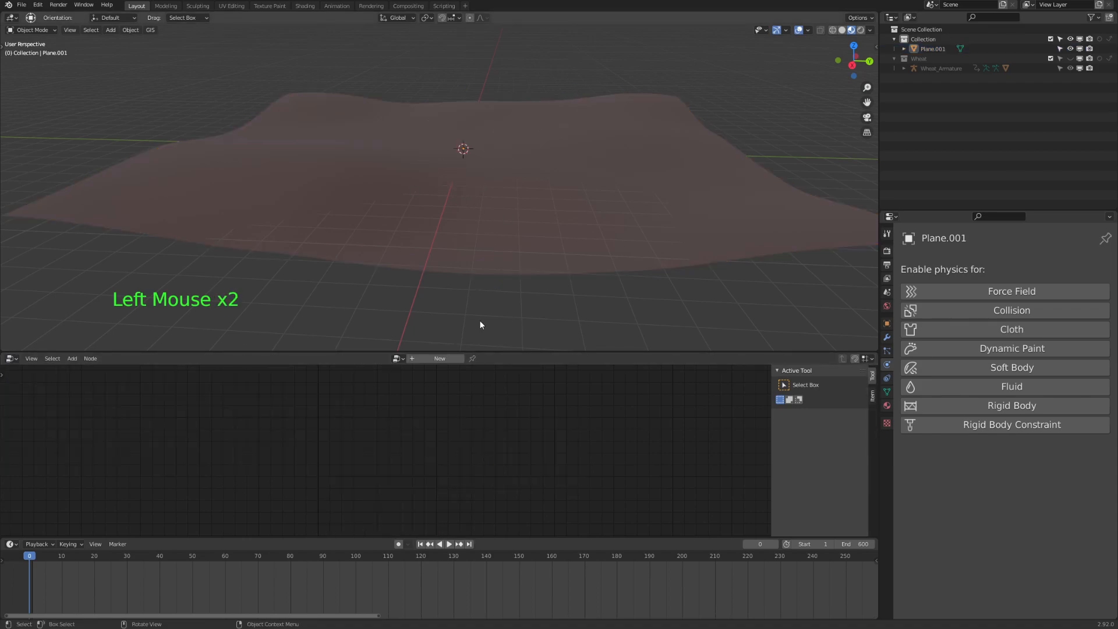
left_click(441, 193)
middle_click(453, 306)
left_click(438, 358)
Spread the Group Input and Group Output nodes far apart and enlarge the node editor.
middle_click_drag(332, 445, 300, 417, "shift")
left_click_drag(192, 431, 117, 429)
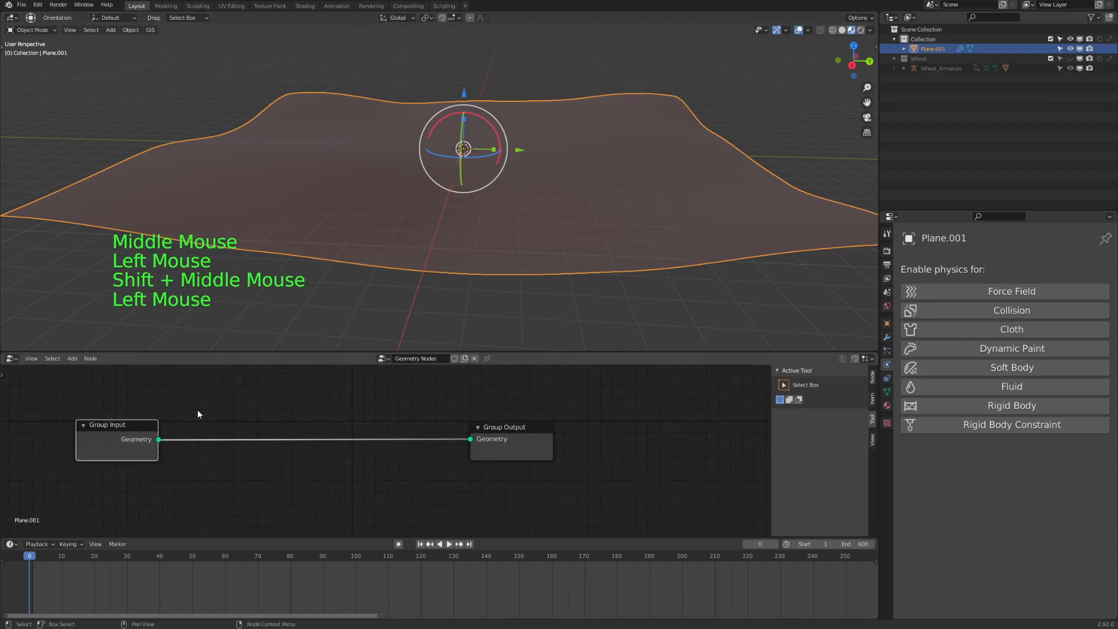
left_click_drag(520, 428, 687, 433)
middle_click_drag(394, 427, 361, 437, "shift")
left_click_drag(348, 352, 349, 329)
middle_click_drag(189, 459, 194, 452, "shift")
left_click(124, 412)
mouse_move(131, 417)
left_mouse_down()
mouse_move(148, 406)
mouse_move(110, 418)
left_mouse_up()
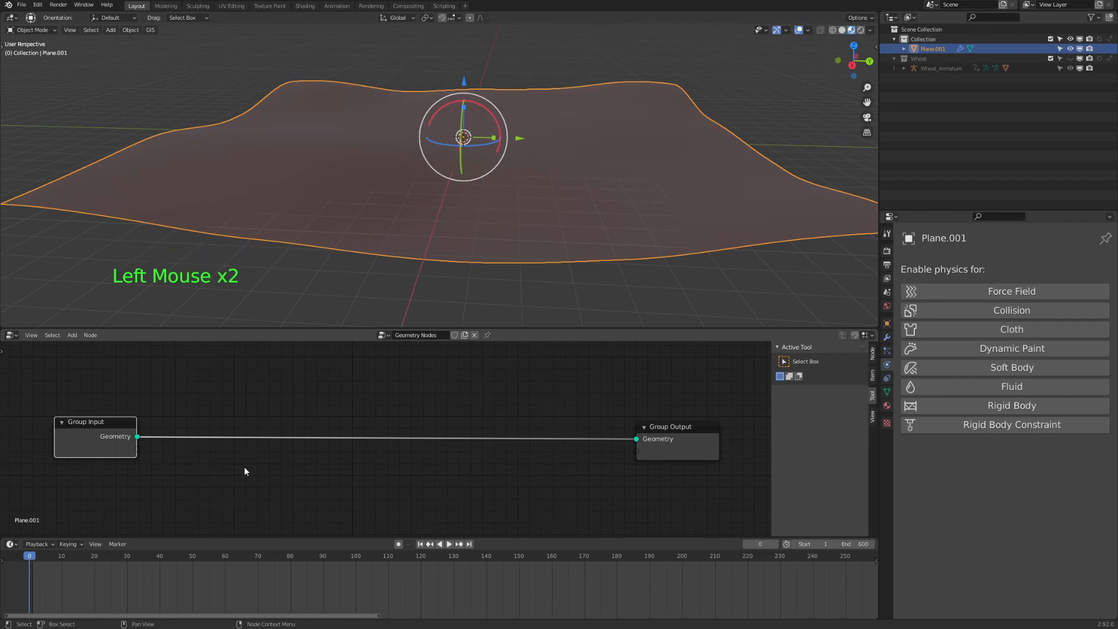
left_click(685, 432)
left_click_drag(685, 431, 695, 427)
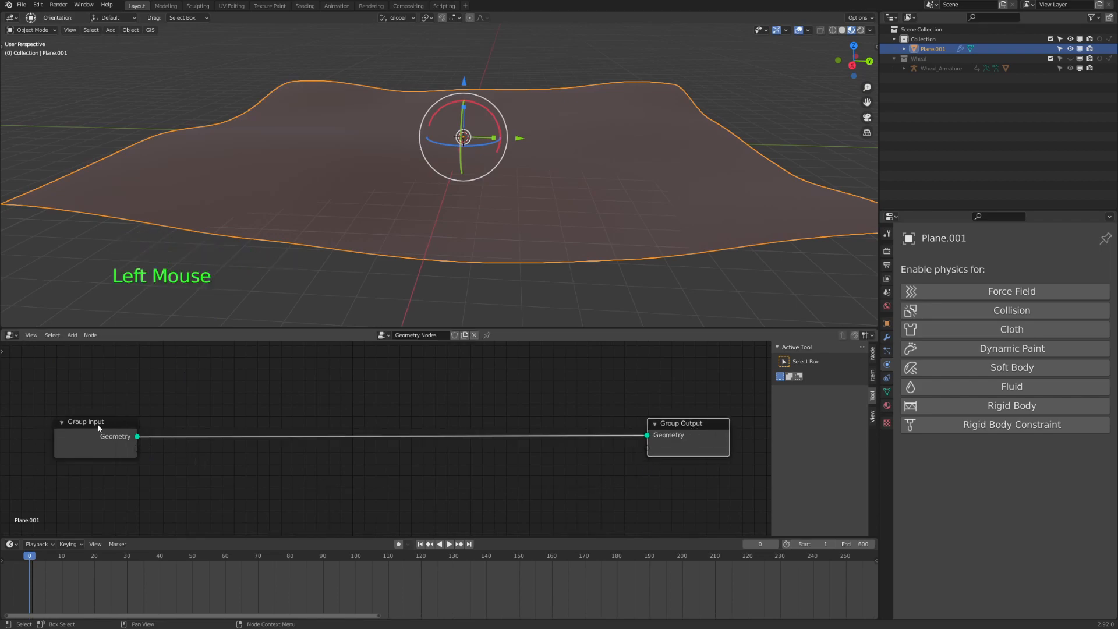
middle_click(459, 393, "shift")
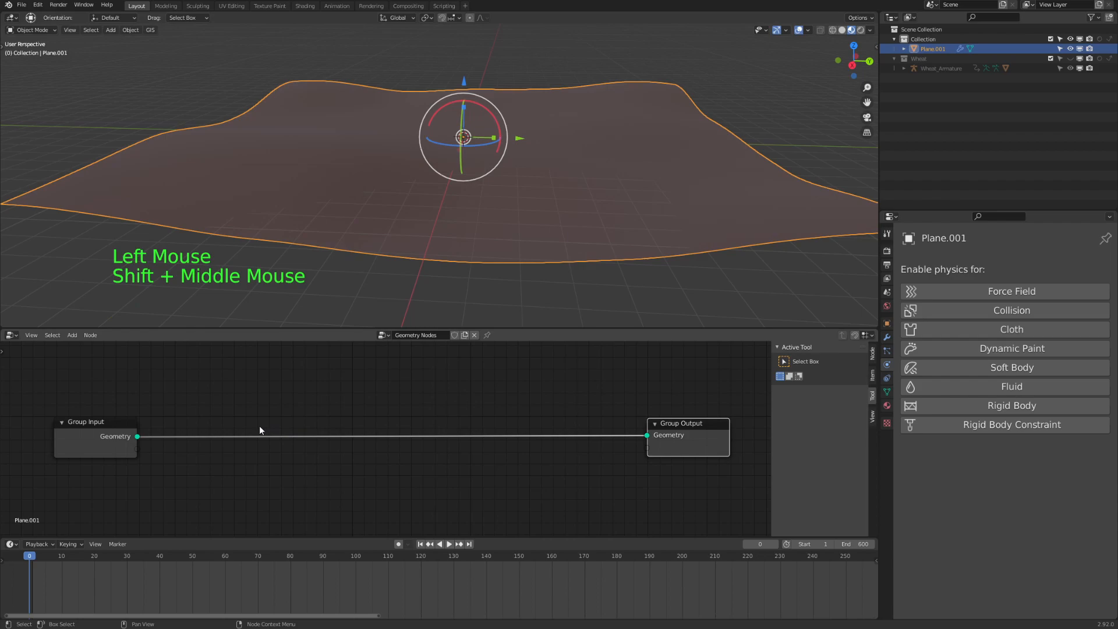
middle_click_drag(260, 425, 285, 413, "shift")
left_click(305, 461)
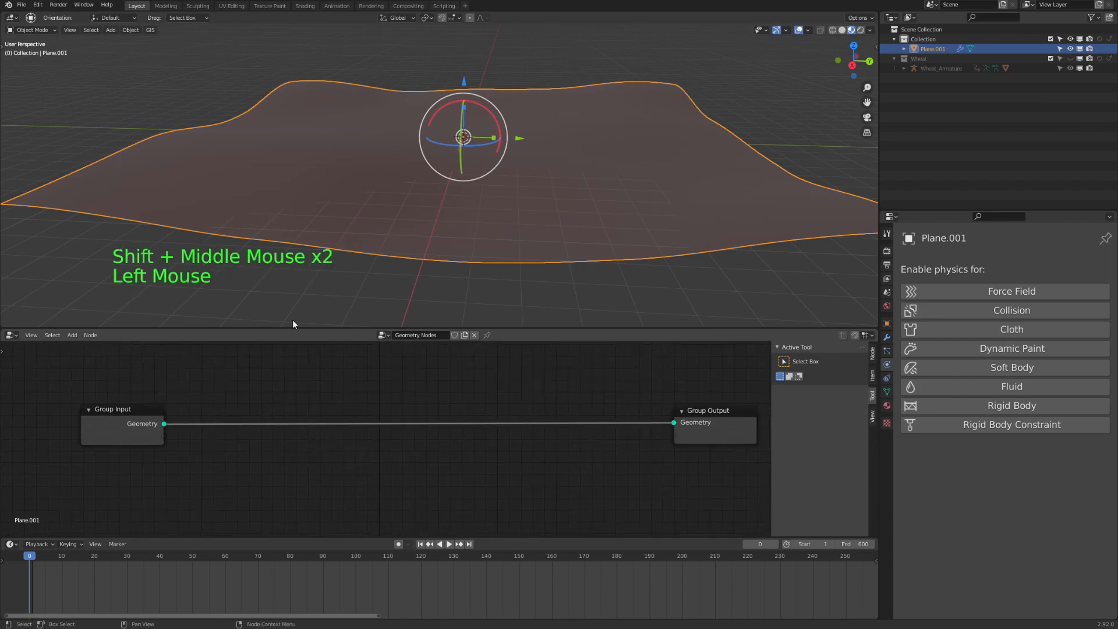
scroll(465, 181, "up", 1)
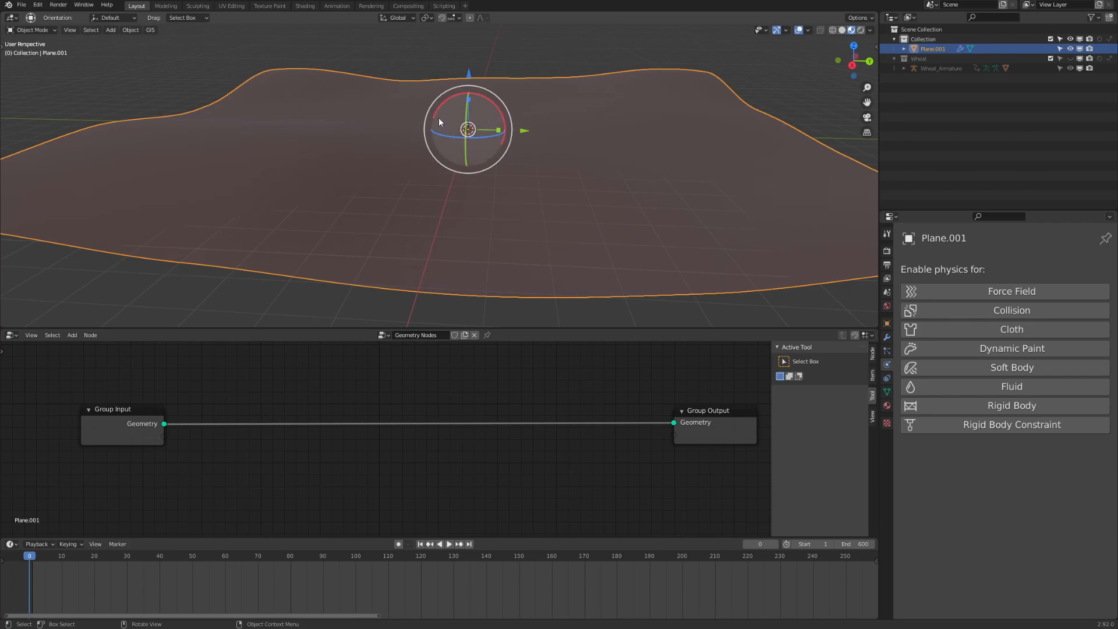
Add a Point Distribute node below the link between Group Input and Group Output.
left_click(285, 436)
middle_click_drag(277, 459, 289, 449, "shift")
left_click(289, 449)
key("shift+a")
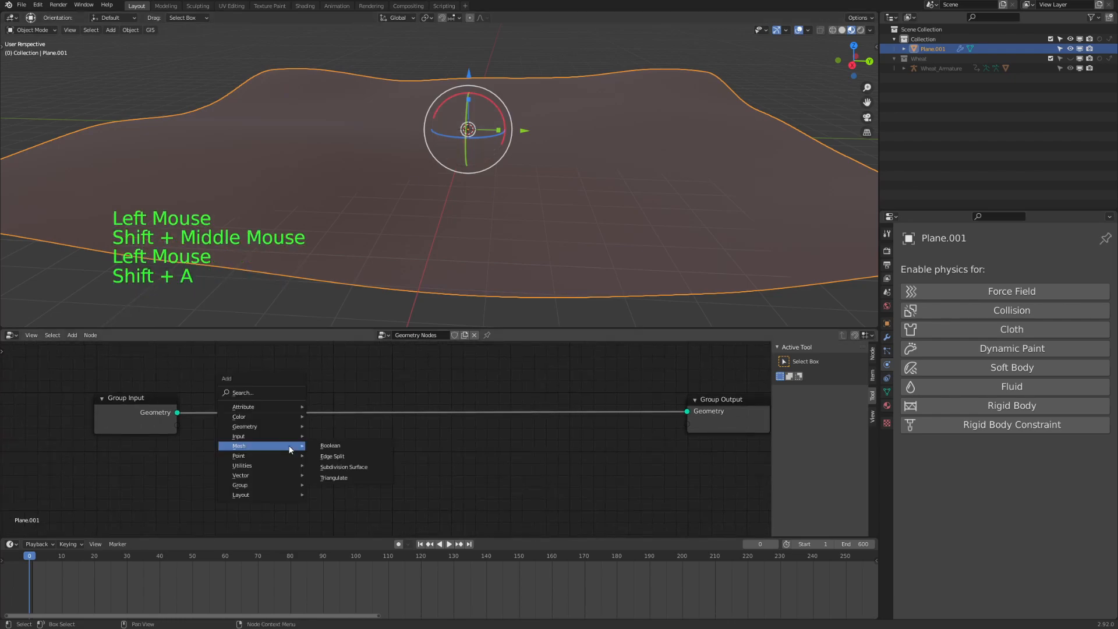
mouse_move(263, 457)
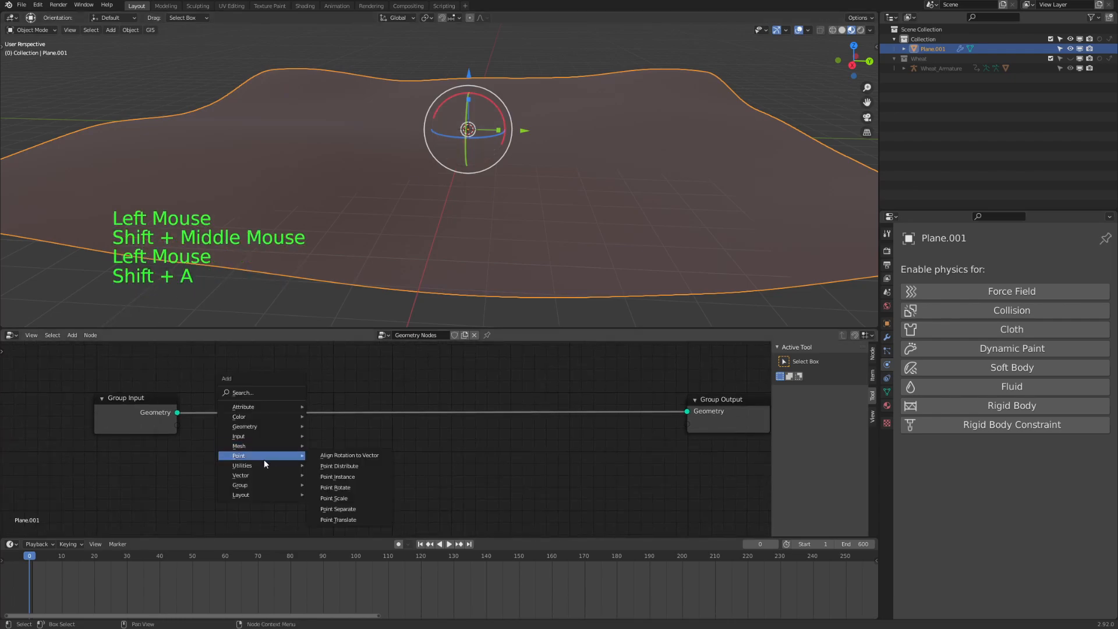
left_click(340, 466)
middle_click_drag(263, 437, 261, 433, "shift")
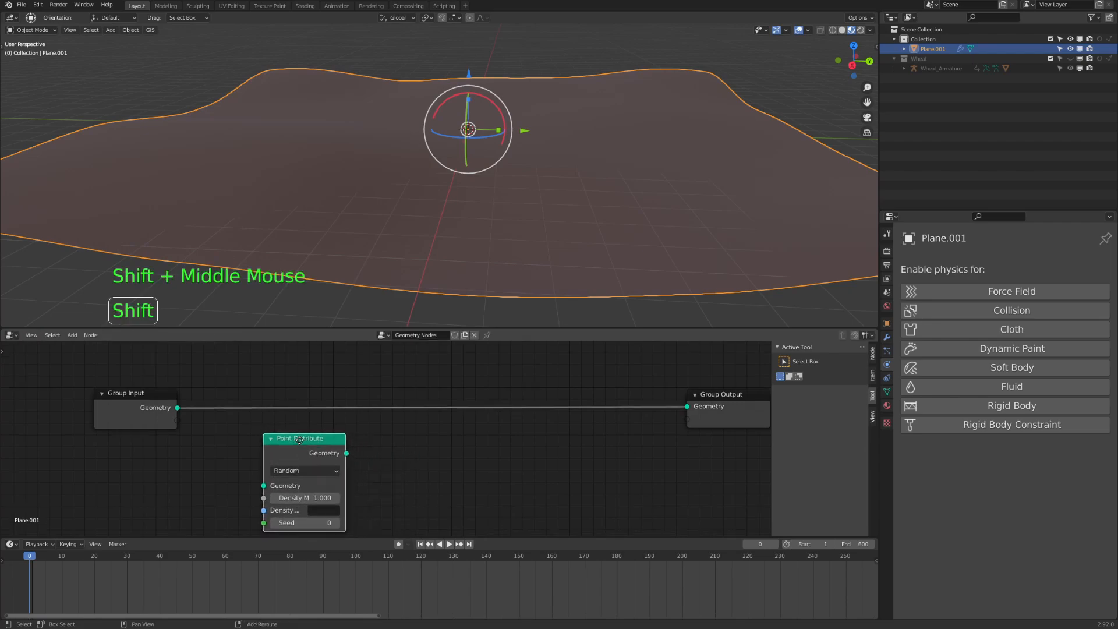
Connect the Group Input geometry to Point Distribute and its output geometry to Group Output.
left_click_drag(177, 408, 218, 442)
left_click_drag(268, 488, 266, 486)
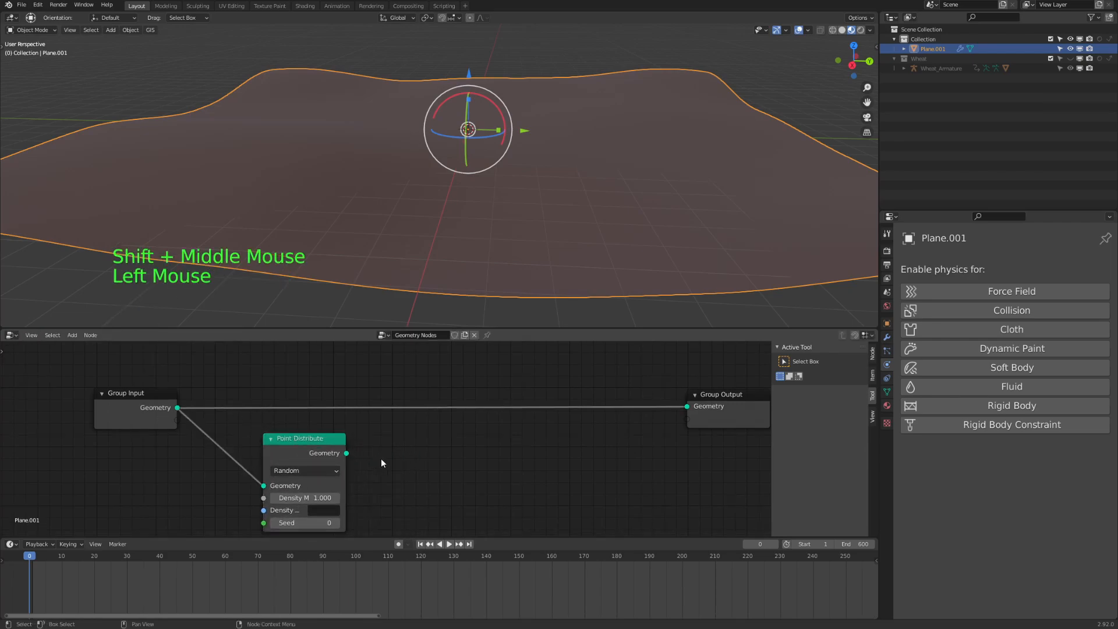
left_click_drag(331, 452, 687, 405)
middle_click_drag(384, 151, 313, 151)
middle_click_drag(491, 232, 600, 207)
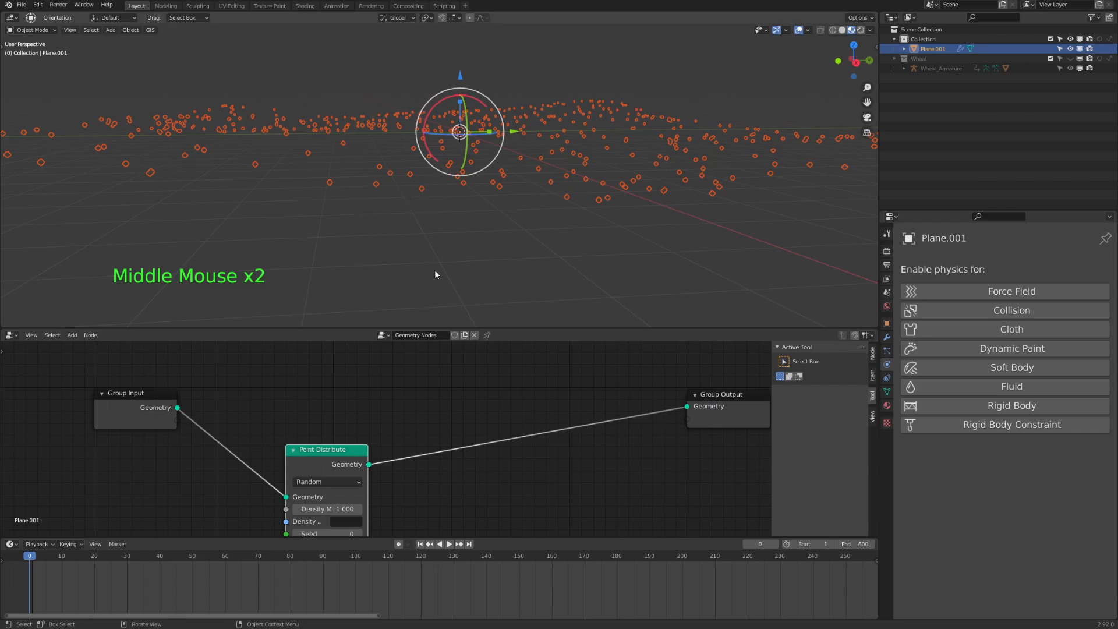
Raise the Point Distribute node's maximum density to 7.600.
left_click_drag(327, 509, 365, 509)
left_click_drag(327, 509, 373, 508)
middle_click_drag(454, 140, 475, 215)
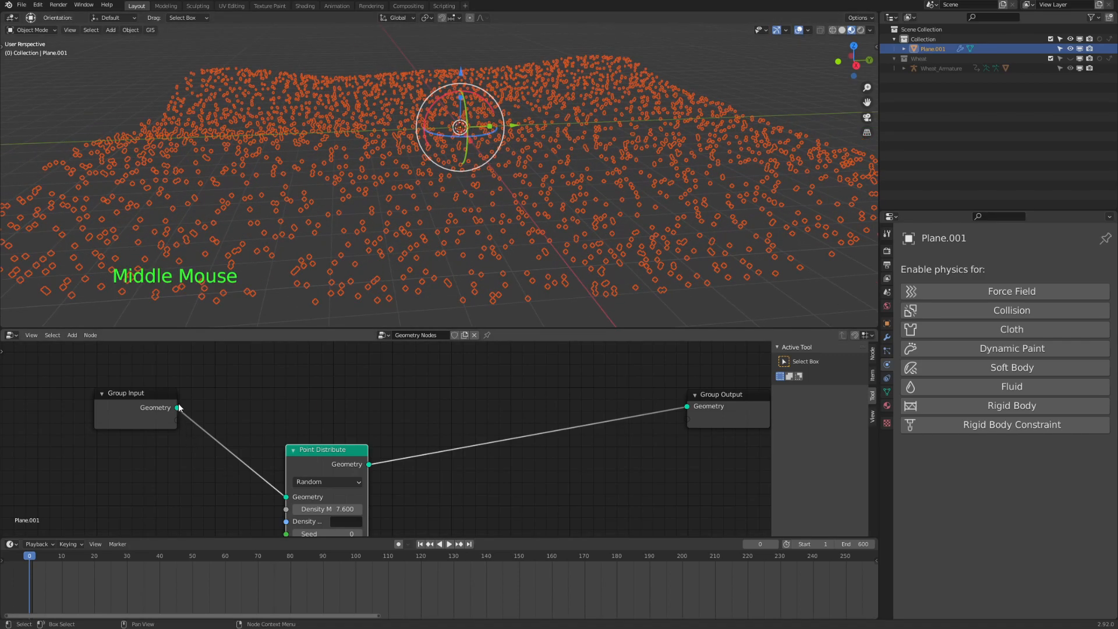
Add a Join Geometry node between Point Distribute and Group Output.
left_click(488, 396)
left_click(488, 396)
key("shift+a")
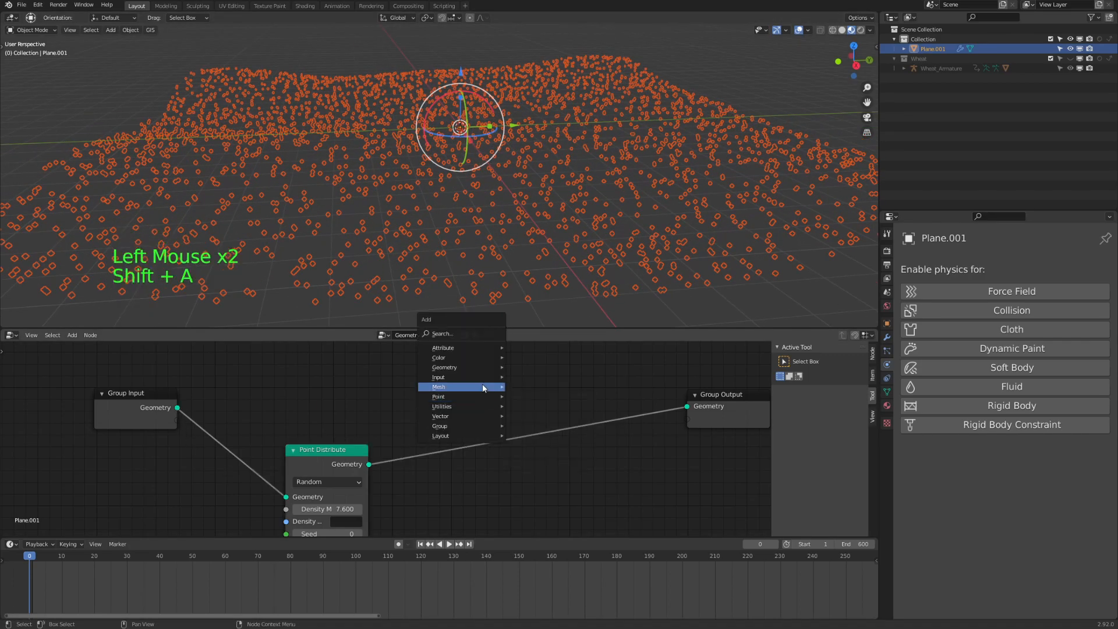
mouse_move(480, 366)
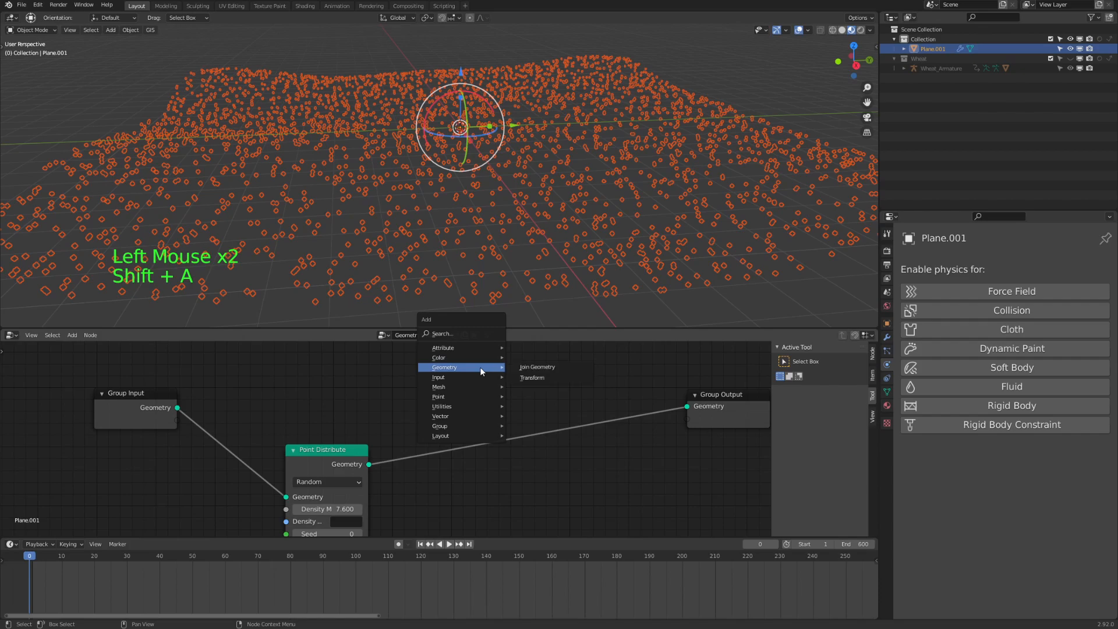
left_click(562, 367)
left_click(474, 366)
Connect Group Input and Point Distribute to Join Geometry, and link its output to Group Output.
left_click_drag(177, 407, 493, 399)
left_click_drag(177, 407, 471, 398)
left_click_drag(369, 464, 477, 413)
left_click_drag(553, 383, 687, 406)
left_click_drag(510, 373, 524, 401)
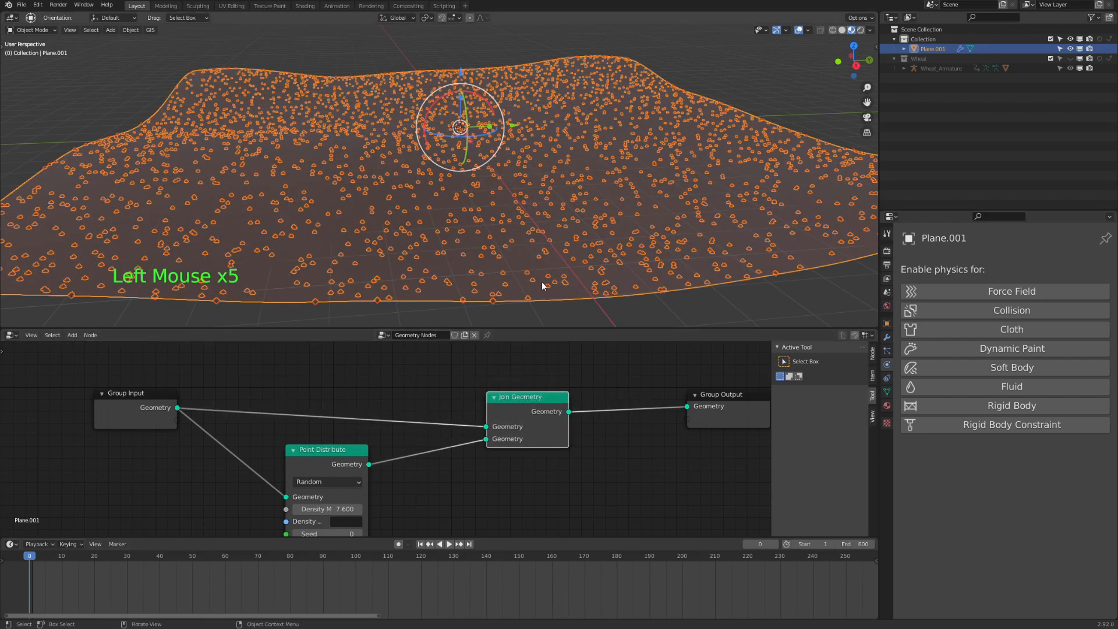
Show the wireframe overlay temporarily to examine the points scattered over the ground, and reselect the ground plane.
left_click(752, 102)
middle_click_drag(752, 102, 434, 225)
left_click(586, 176)
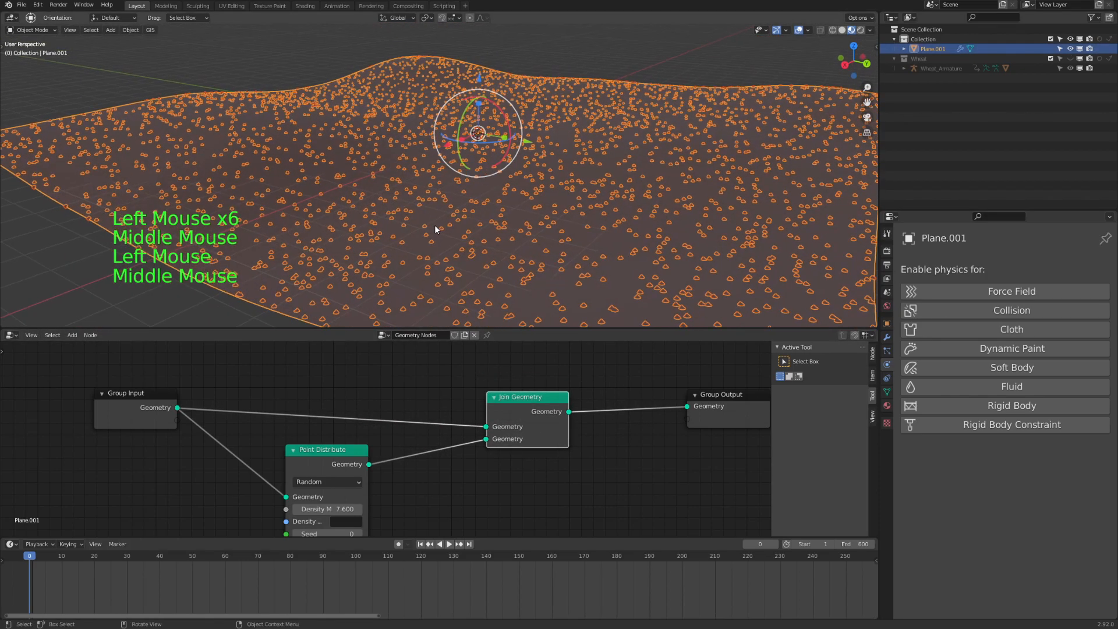
scroll(429, 233, "up", 3)
left_click(807, 32)
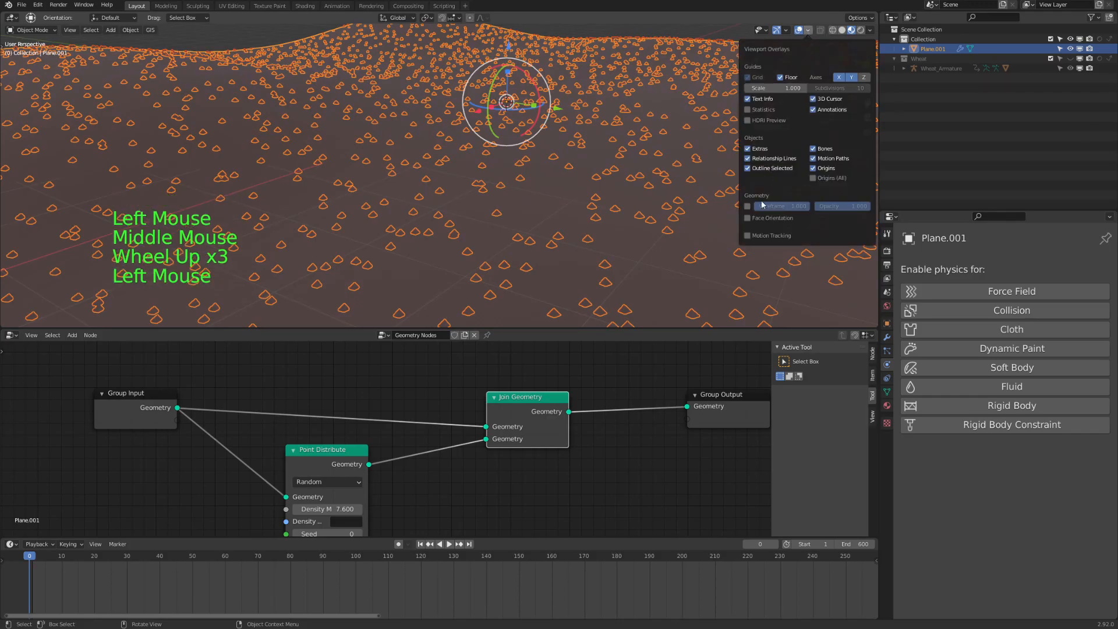
scroll(519, 130, "down", 4)
left_click(616, 56)
middle_click_drag(616, 58, 521, 194)
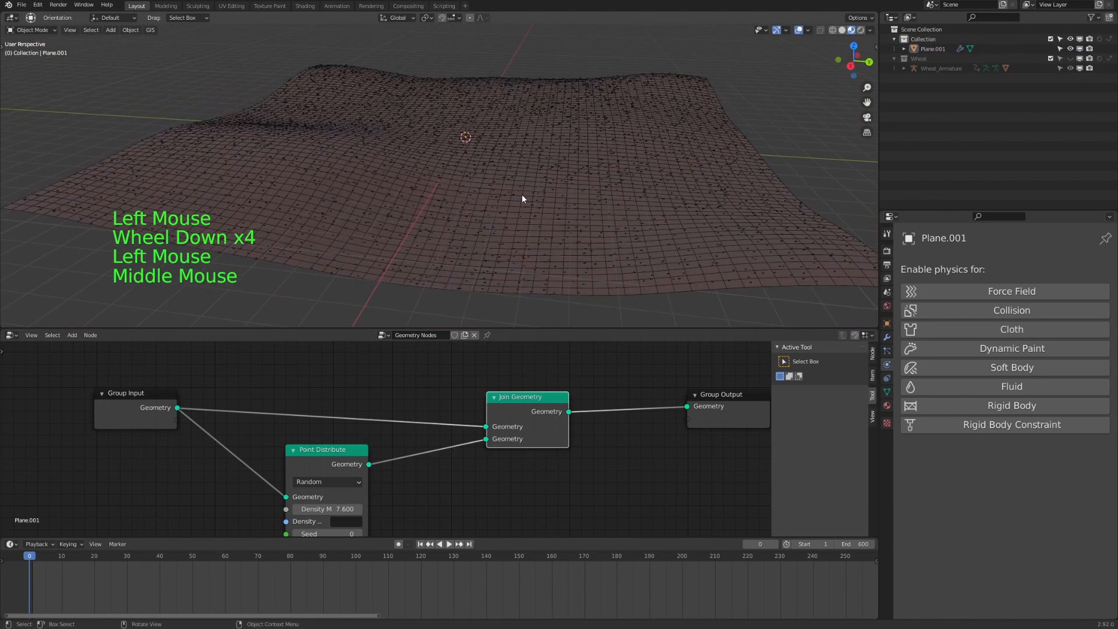
scroll(516, 214, "up", 7)
scroll(607, 186, "down", 4)
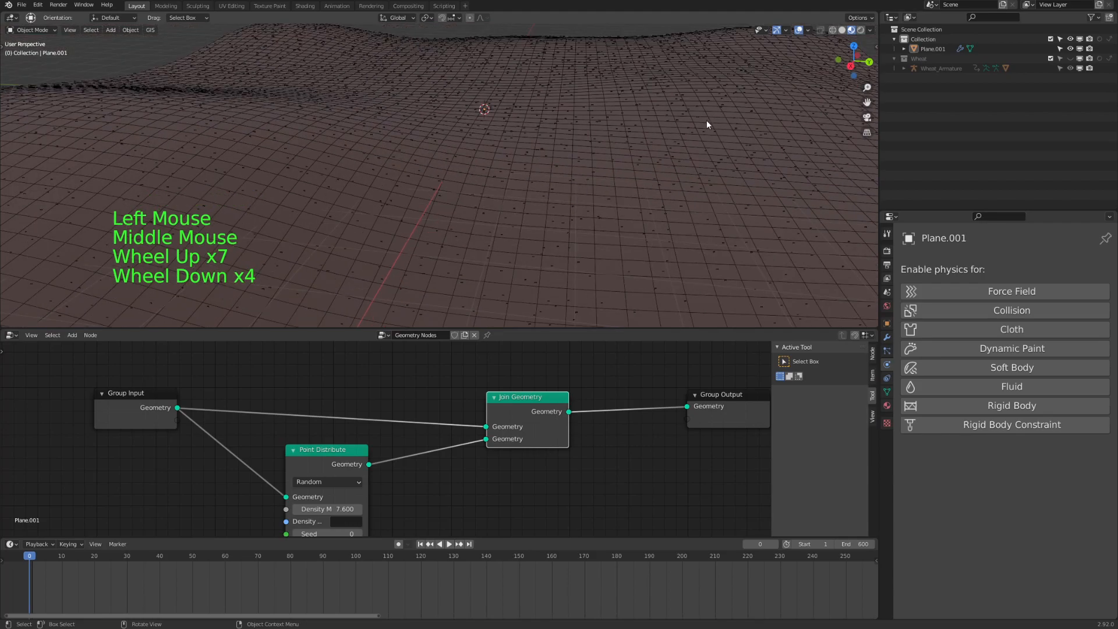
left_click(807, 31)
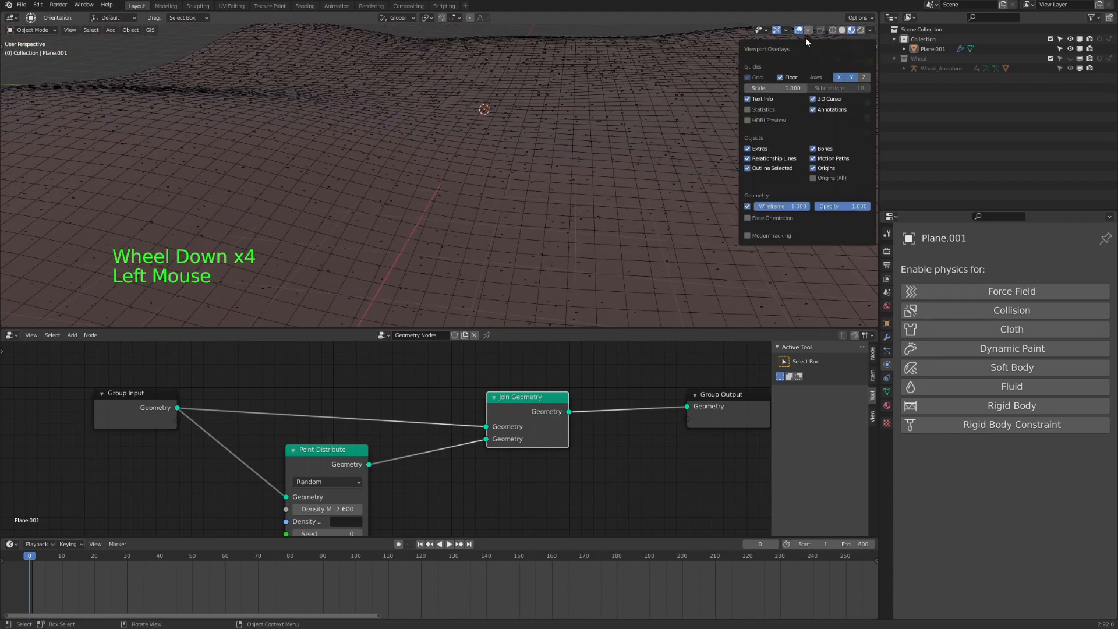
scroll(497, 203, "down", 4)
left_click(497, 204)
Spread the nodes apart, leaving a wide gap between Point Distribute and Join Geometry for additional nodes.
middle_click_drag(471, 419, 500, 390, "shift")
left_click_drag(500, 390, 528, 366)
left_click_drag(689, 385, 696, 376)
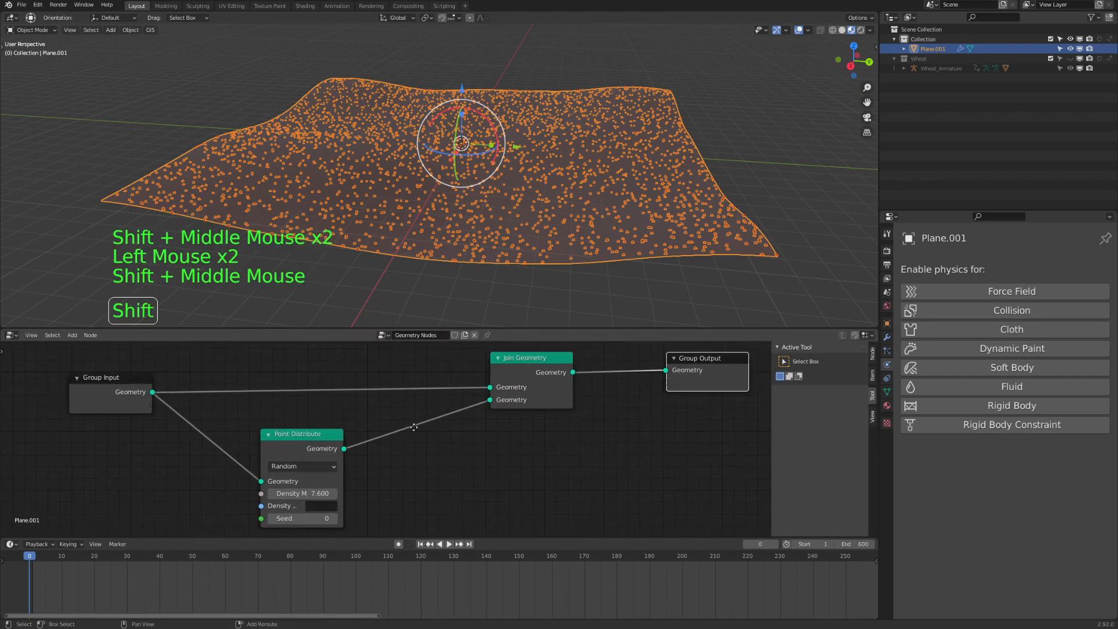
middle_click_drag(294, 452, 397, 385, "shift")
left_click_drag(397, 385, 266, 429)
middle_click_drag(381, 365, 317, 417, "shift")
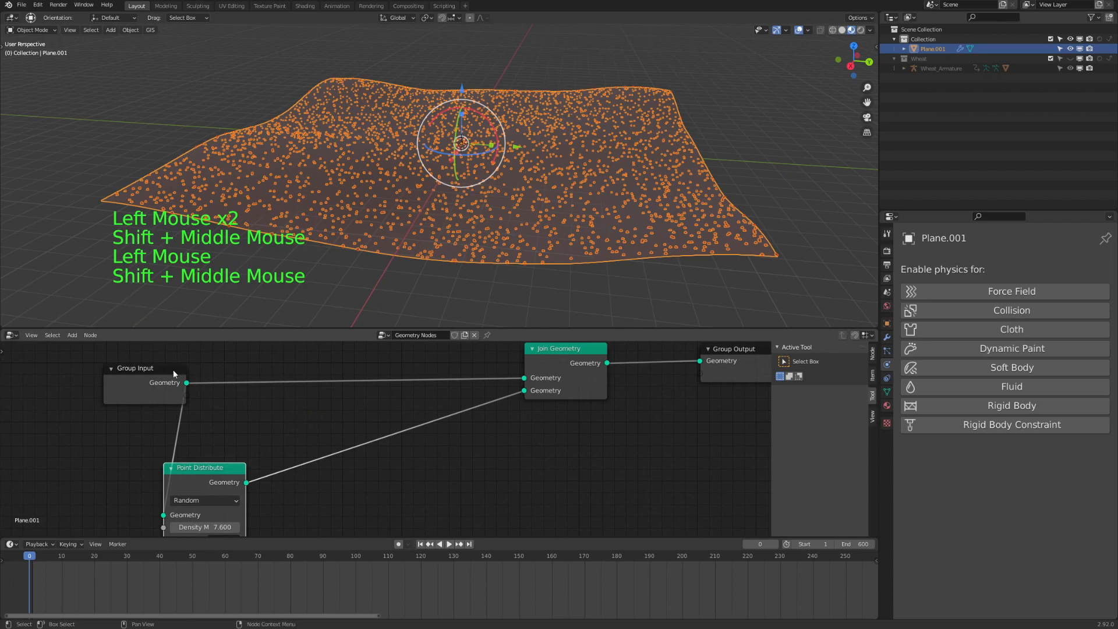
left_click_drag(146, 369, 111, 349)
left_click(226, 444)
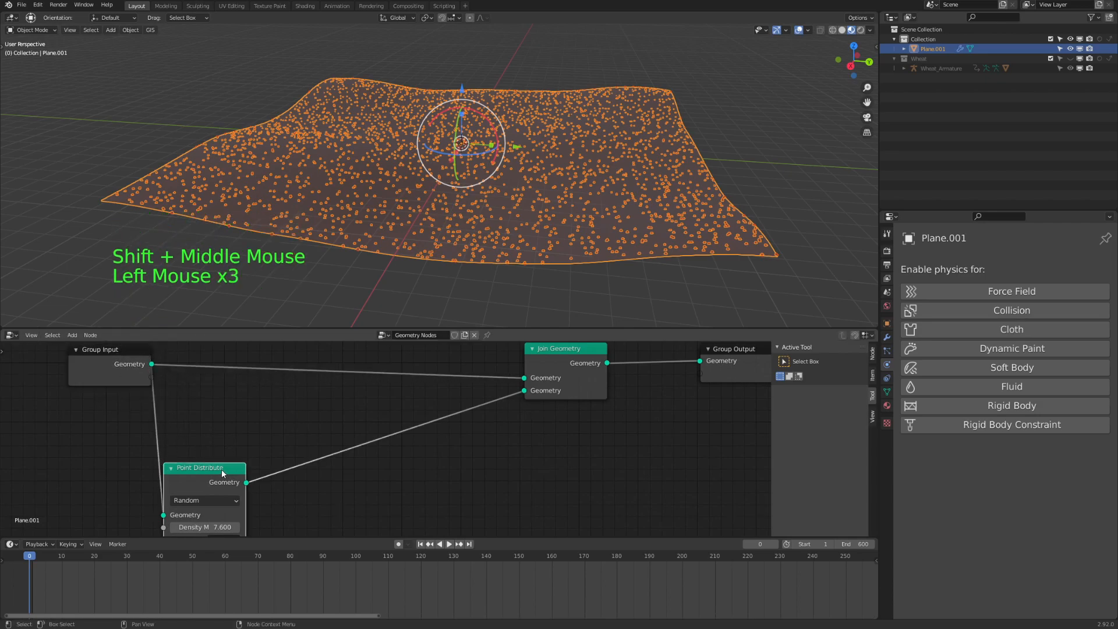
left_click_drag(221, 469, 247, 442)
Enlarge the node editor area and fine-tune the placement of the Point Distribute and Join Geometry nodes.
left_click_drag(327, 536, 328, 578)
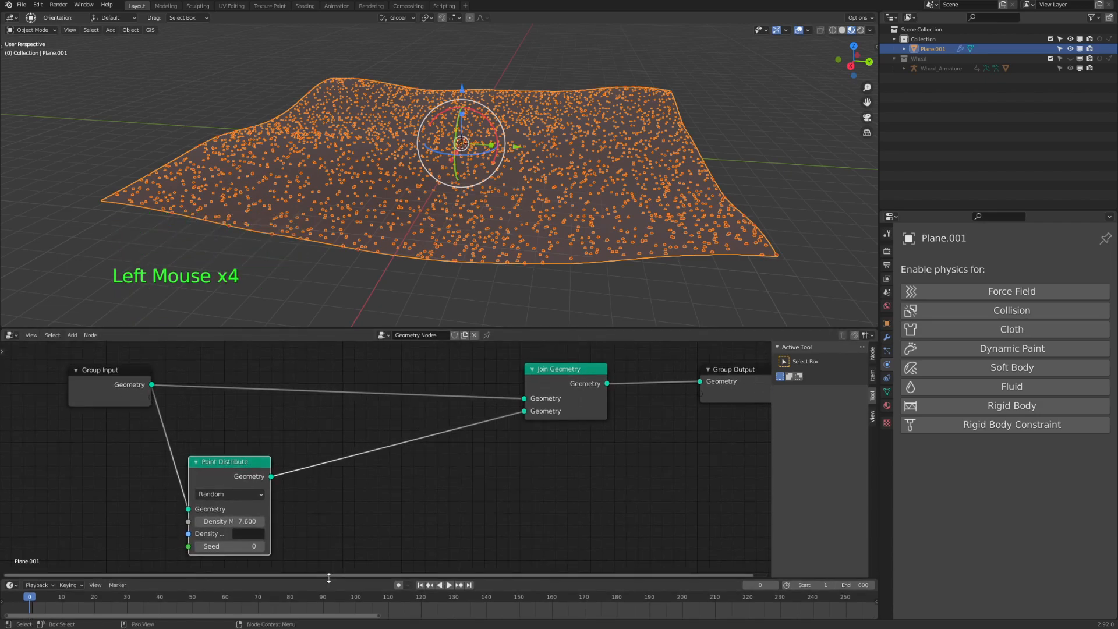
left_click_drag(370, 329, 380, 273)
middle_click_drag(344, 178, 344, 164, "ctrl")
middle_click_drag(468, 434, 563, 387, "shift")
left_click_drag(277, 400, 277, 382)
middle_click_drag(385, 379, 343, 410, "shift")
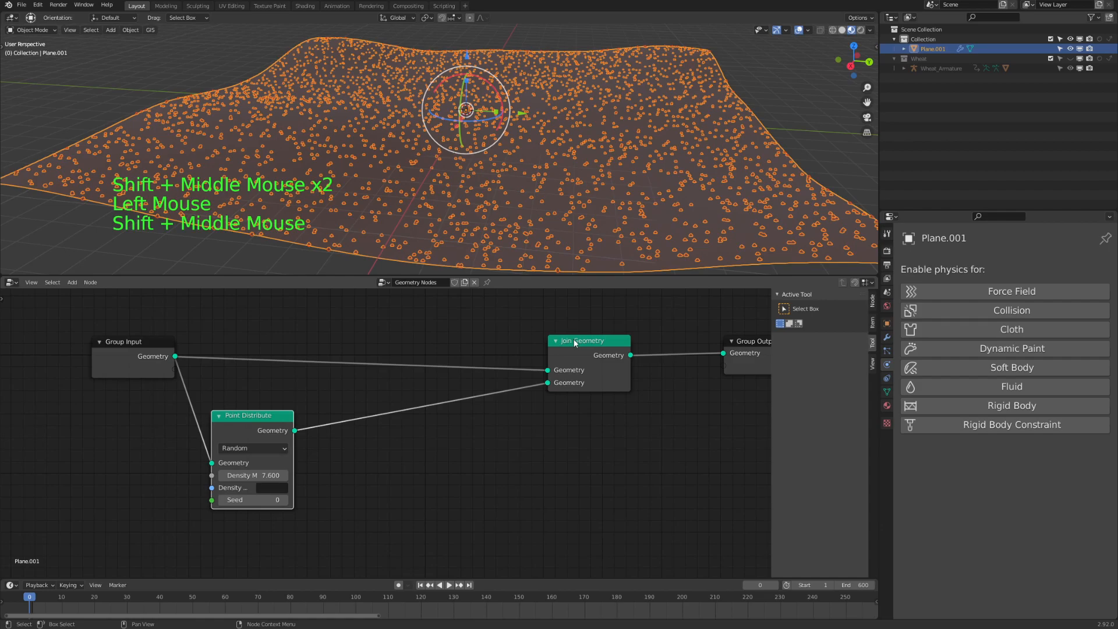
left_click_drag(575, 344, 583, 329)
left_click_drag(256, 415, 257, 418)
middle_click_drag(408, 395, 390, 403, "shift")
left_click_drag(590, 335, 593, 342)
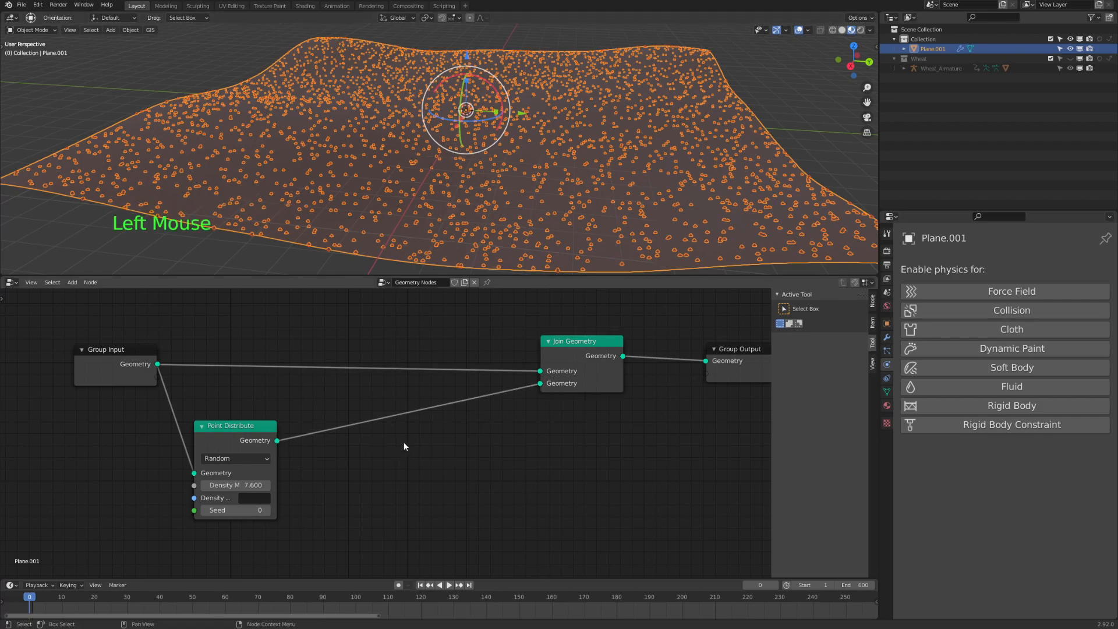
Add a Point Instance node between Point Distribute and Join Geometry.
middle_click_drag(401, 444, 404, 439)
key("shift+a")
mouse_move(404, 440)
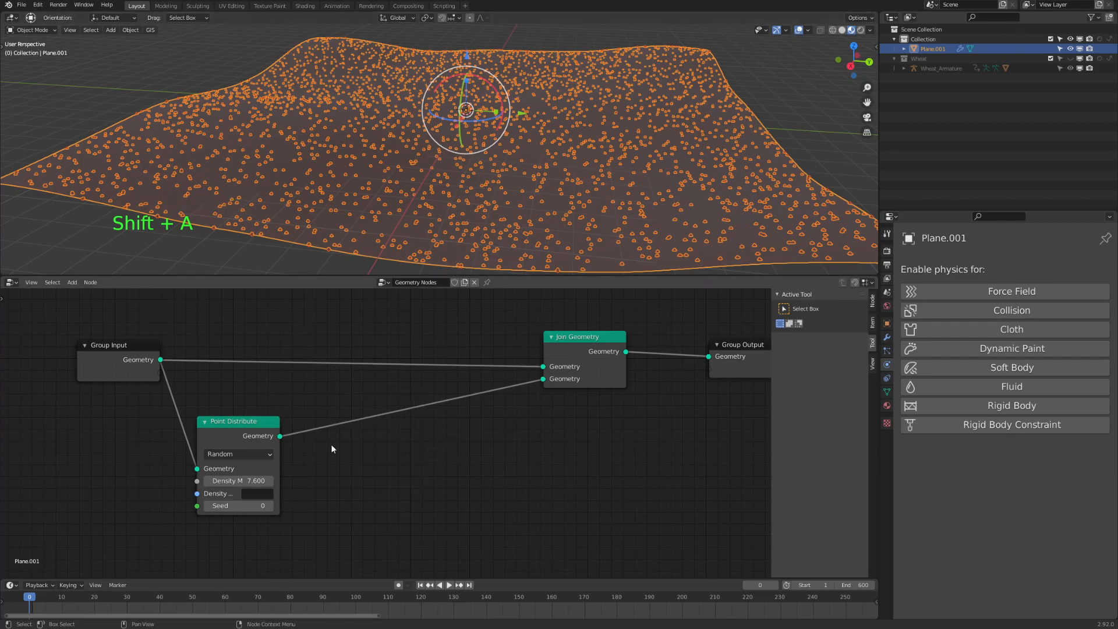
left_click(435, 444)
key("shift+a")
mouse_move(421, 476)
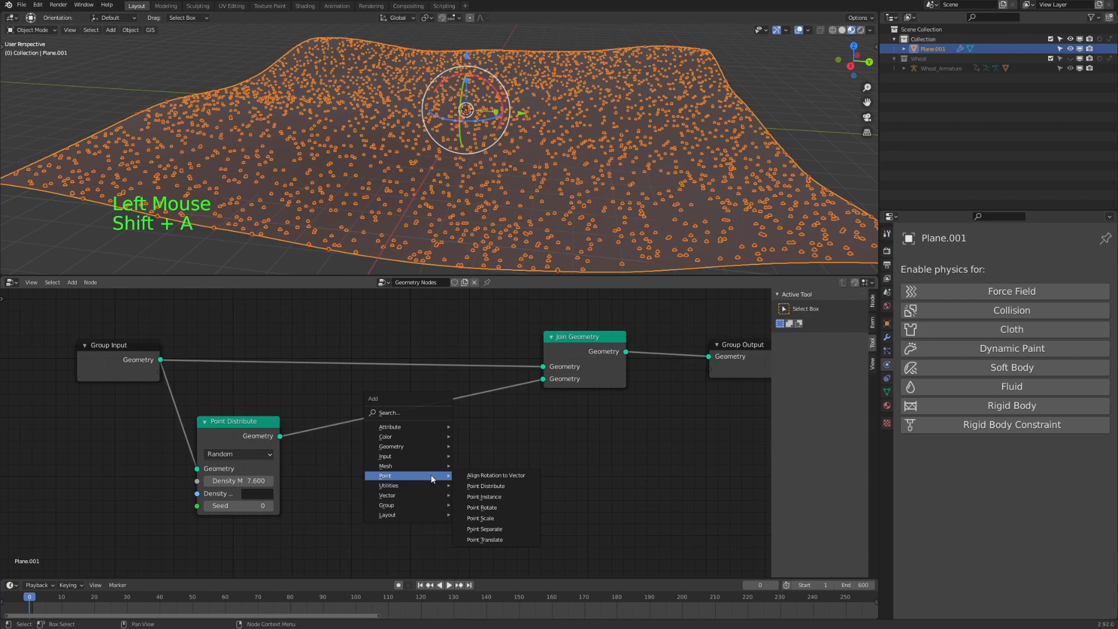
left_click(484, 497)
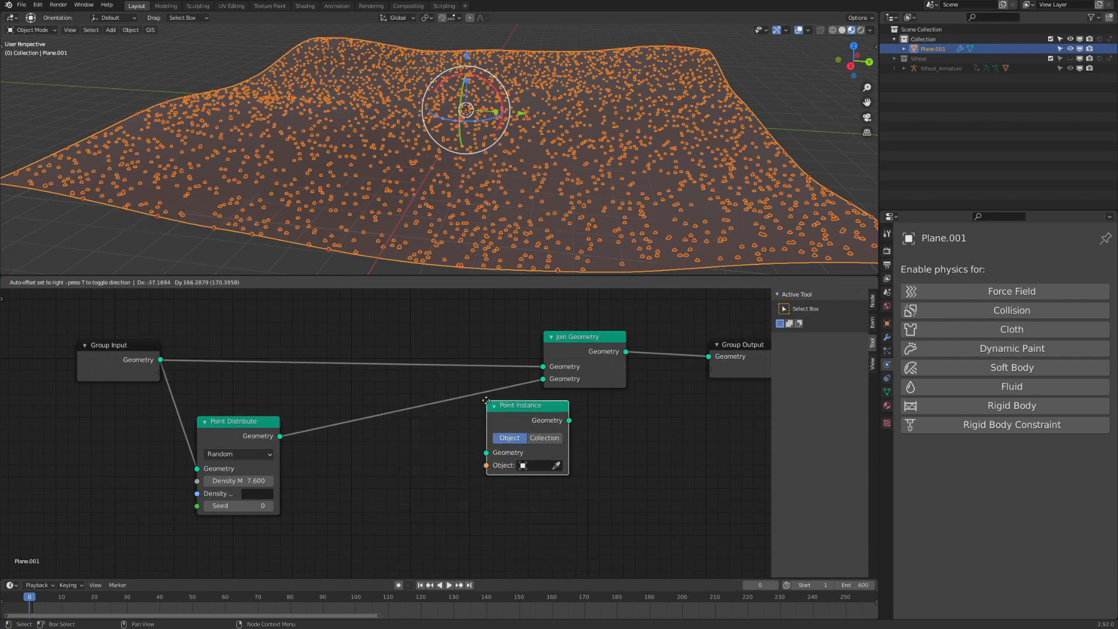
left_click(452, 419)
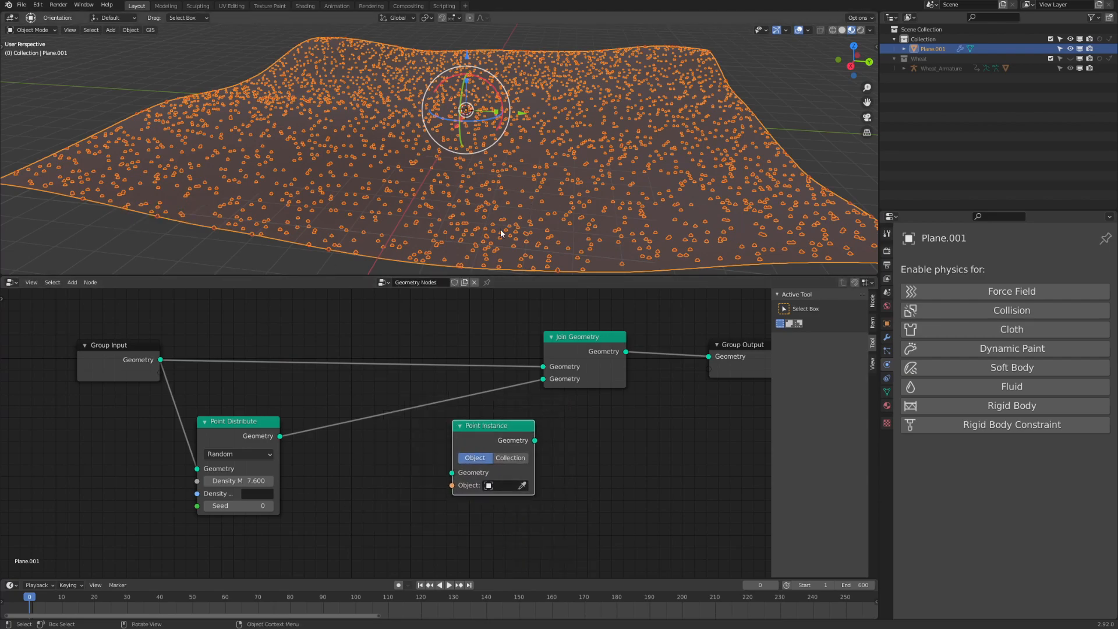
Connect Point Distribute through Point Instance to Join Geometry, with Wheat_Armature as the instanced object.
left_click_drag(280, 437, 452, 474)
left_click(504, 485)
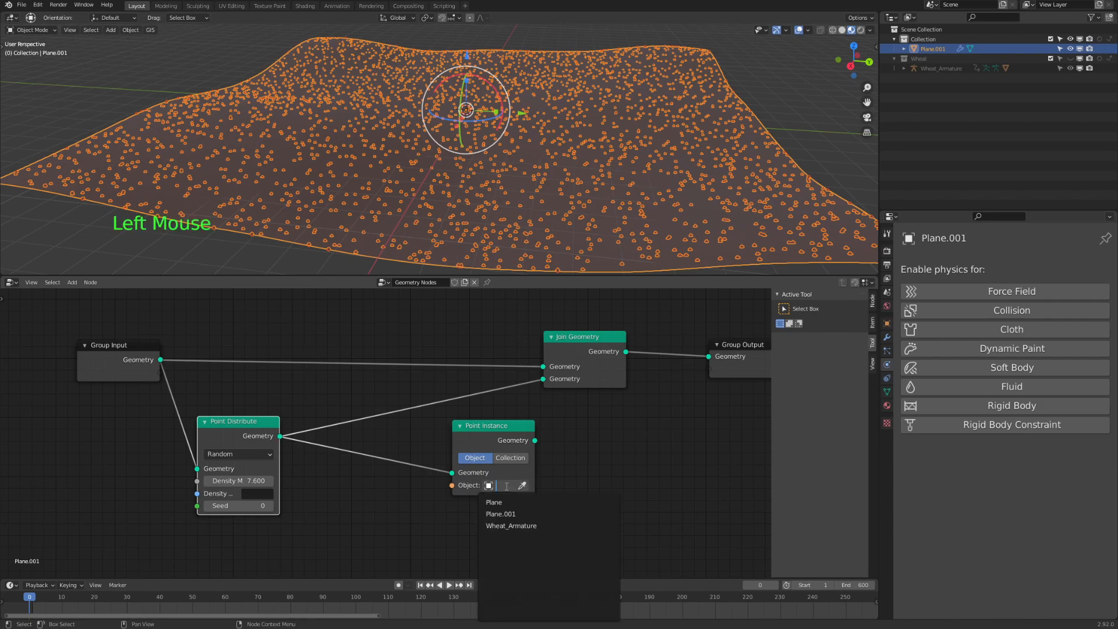
left_click(515, 526)
left_click_drag(535, 440, 540, 380)
middle_click_drag(515, 244, 504, 225)
scroll(504, 225, "up", 3)
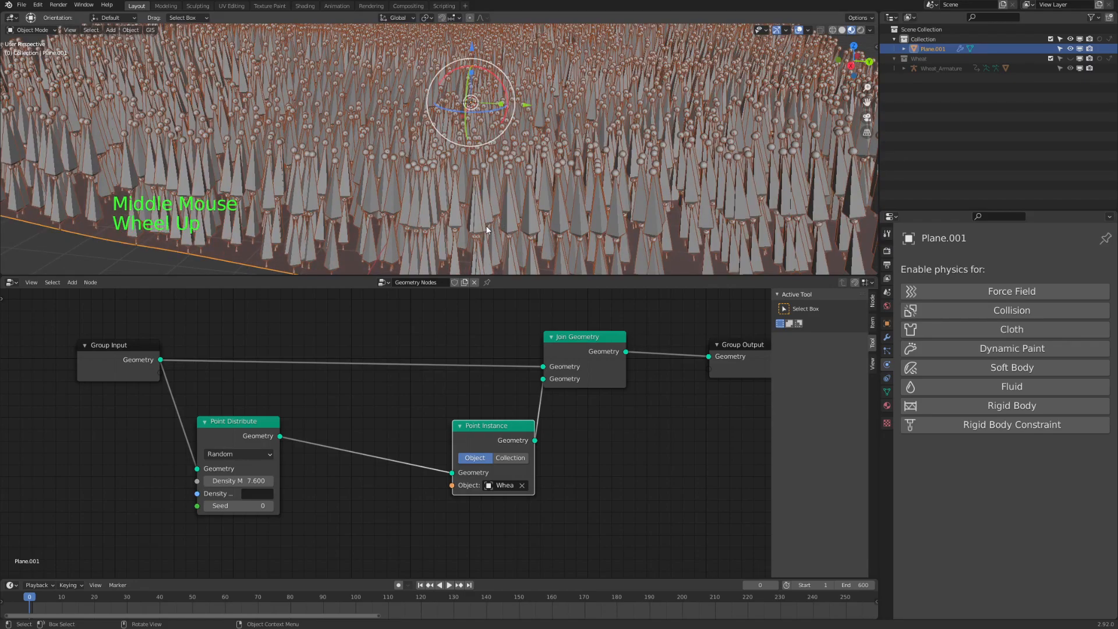
middle_click_drag(505, 166, 438, 197)
Rename the wheat mesh parented under Wheat_Armature to Wheat_Model.
left_click(512, 486)
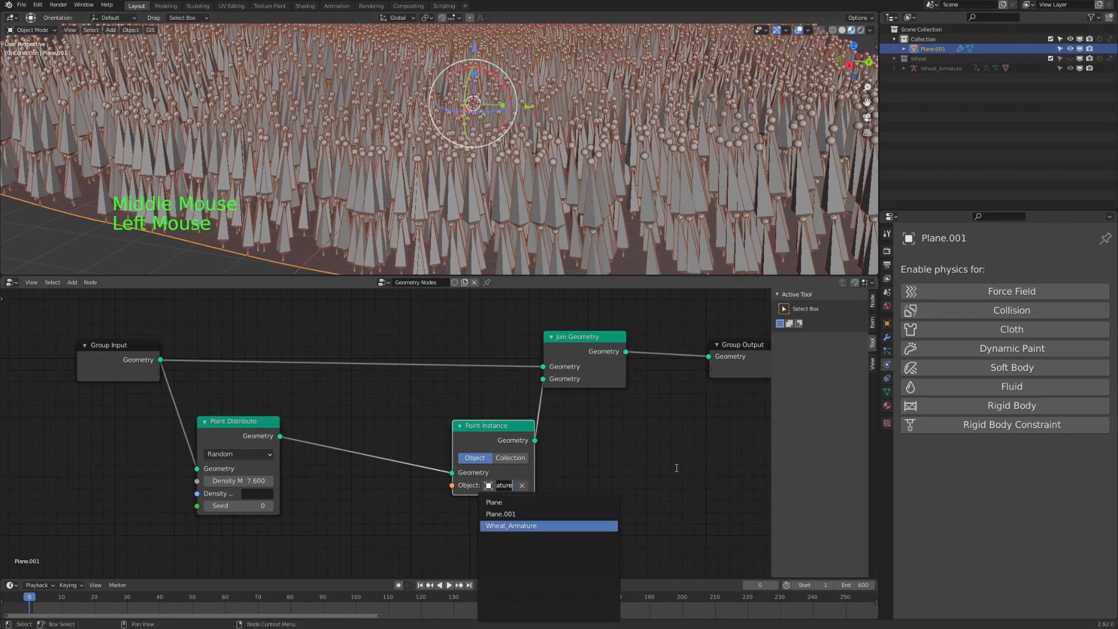
key("Return")
left_click(904, 67)
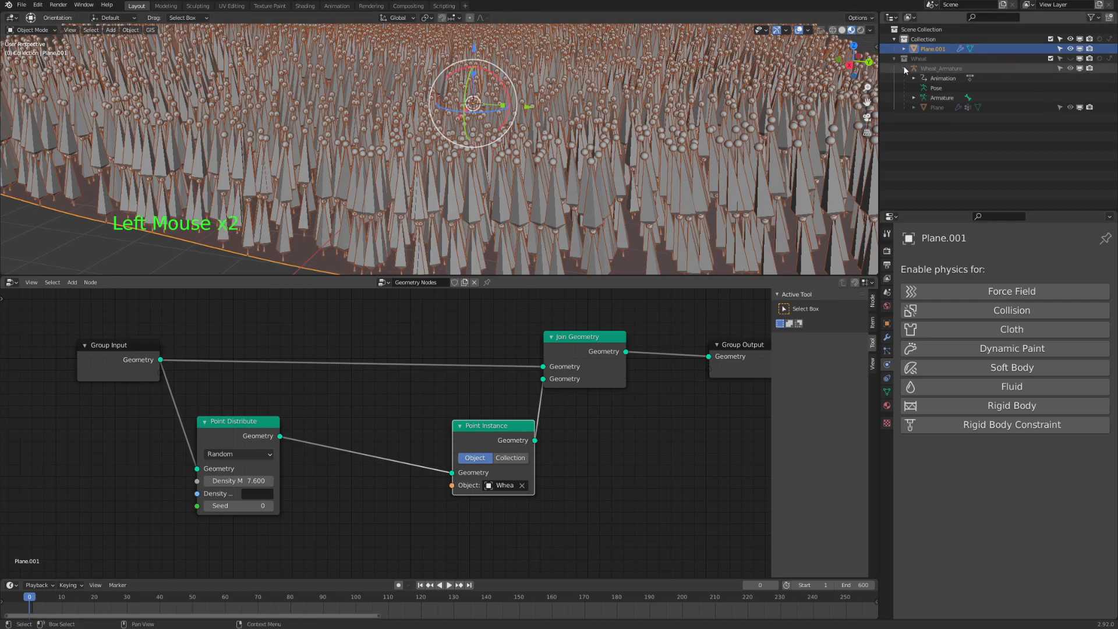
middle_click_drag(512, 147, 404, 194)
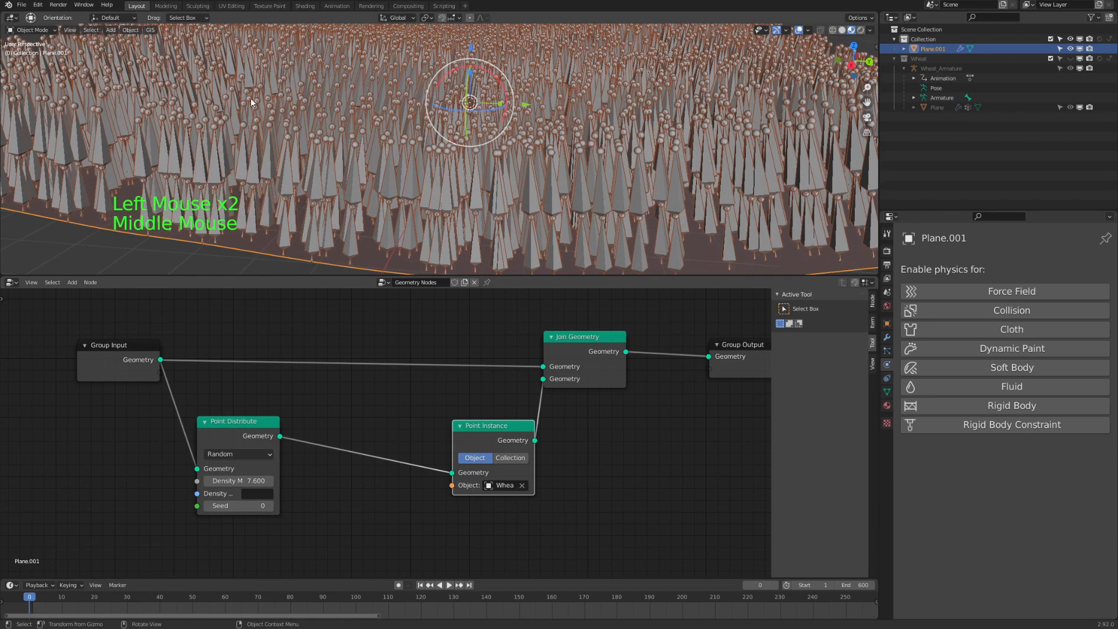
triple_click(937, 106)
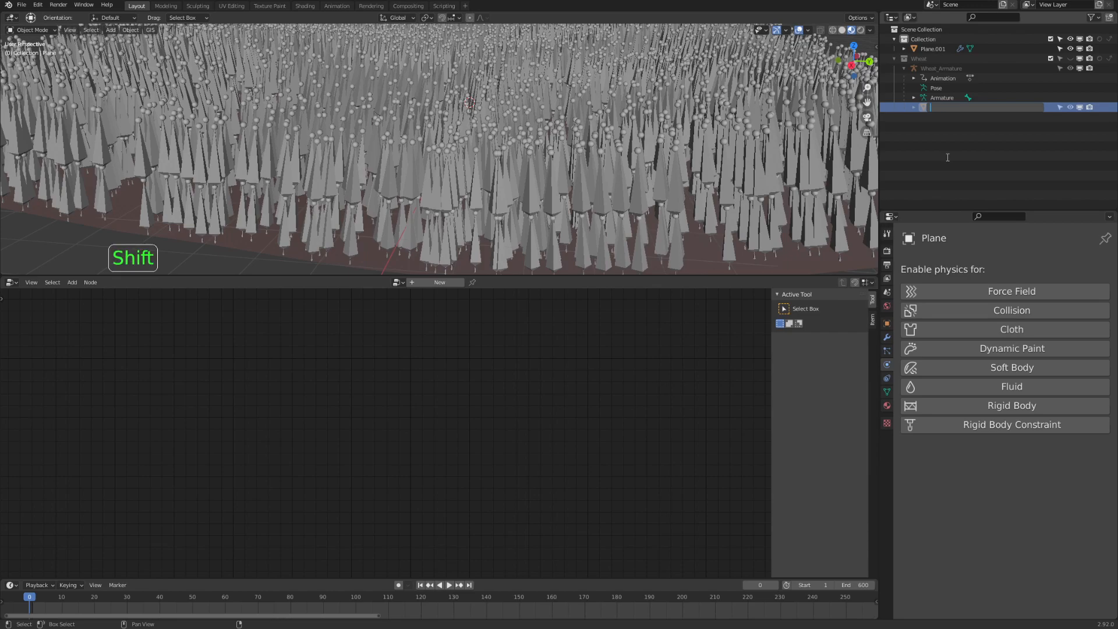
type("Wh")
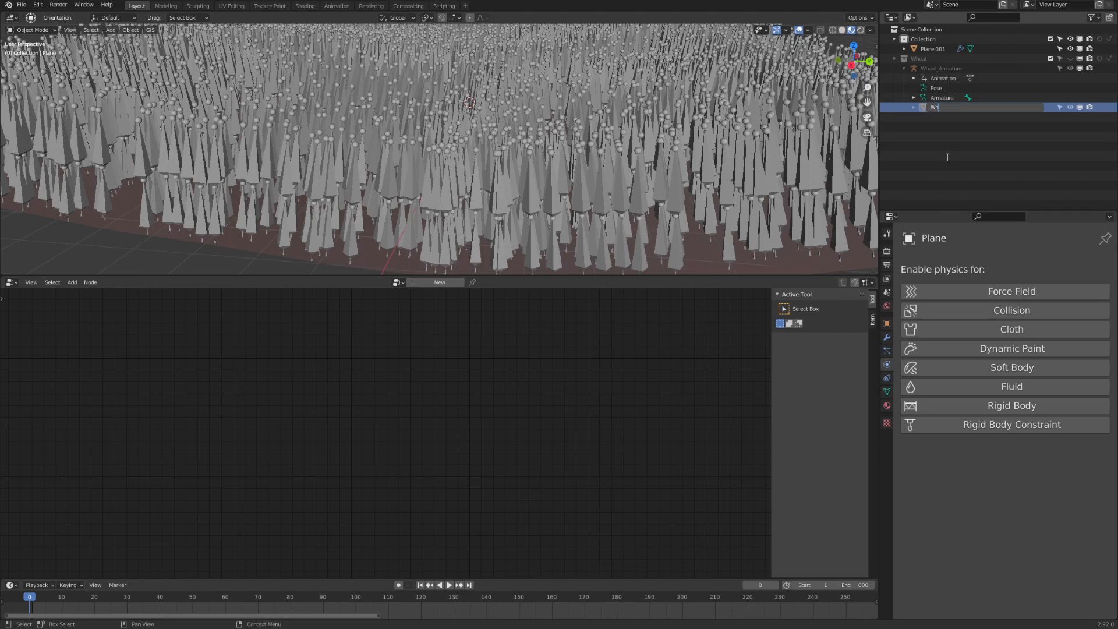
type("eat_Model")
key("Return")
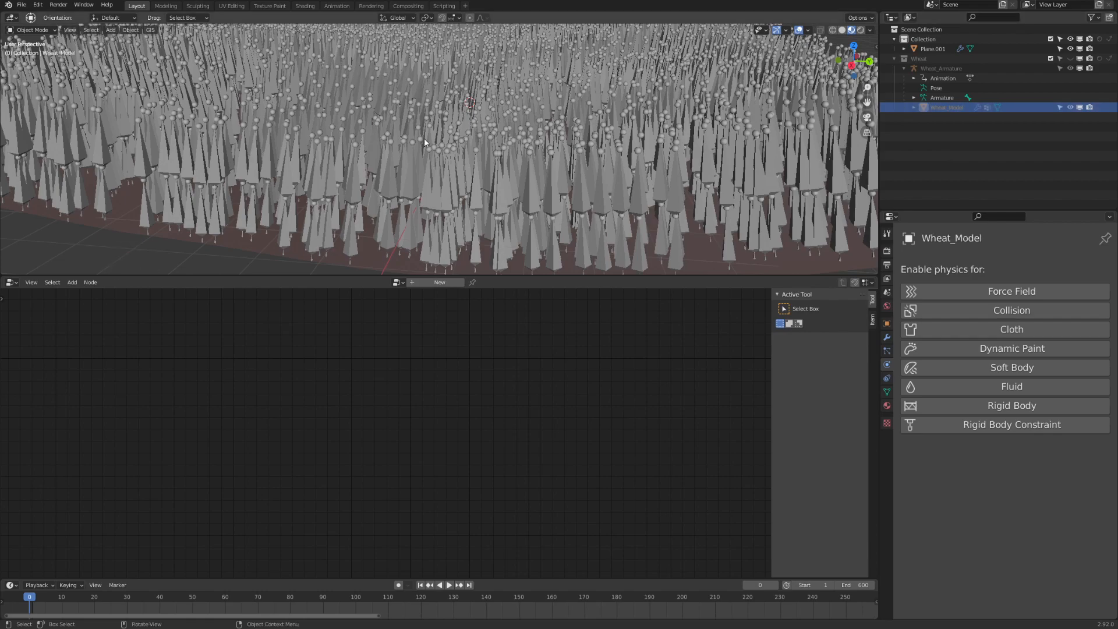
Reselect the ground plane and set the Point Instance node's object to Wheat_Model.
middle_click_drag(422, 131, 411, 176)
key("Tab")
key("Tab")
left_click(392, 240)
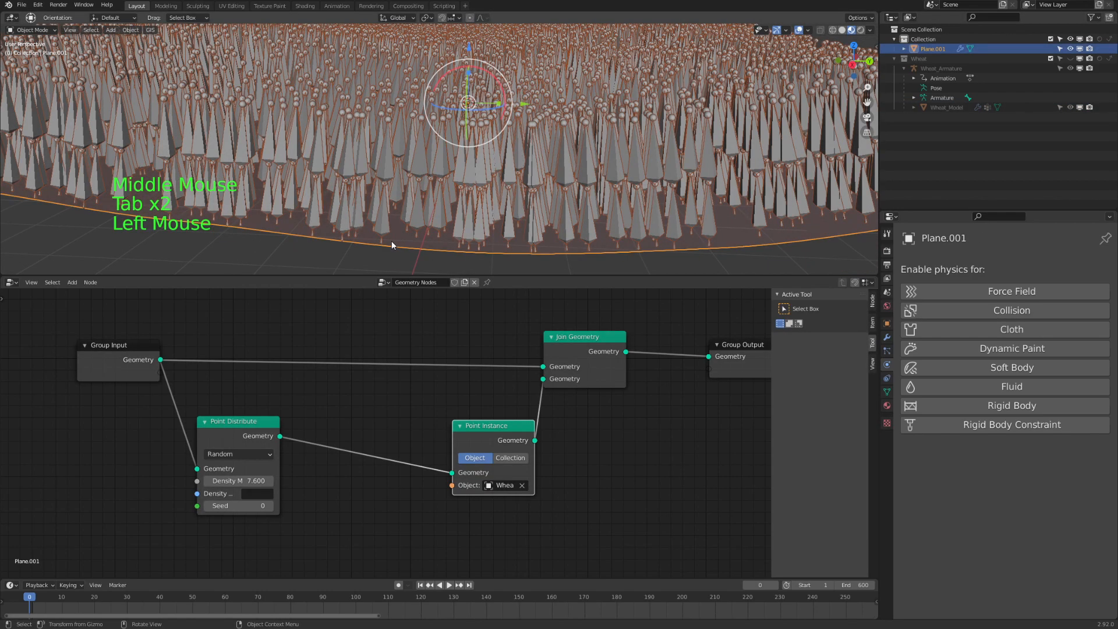
left_click(501, 486)
left_click(515, 526)
middle_click_drag(507, 201, 510, 166)
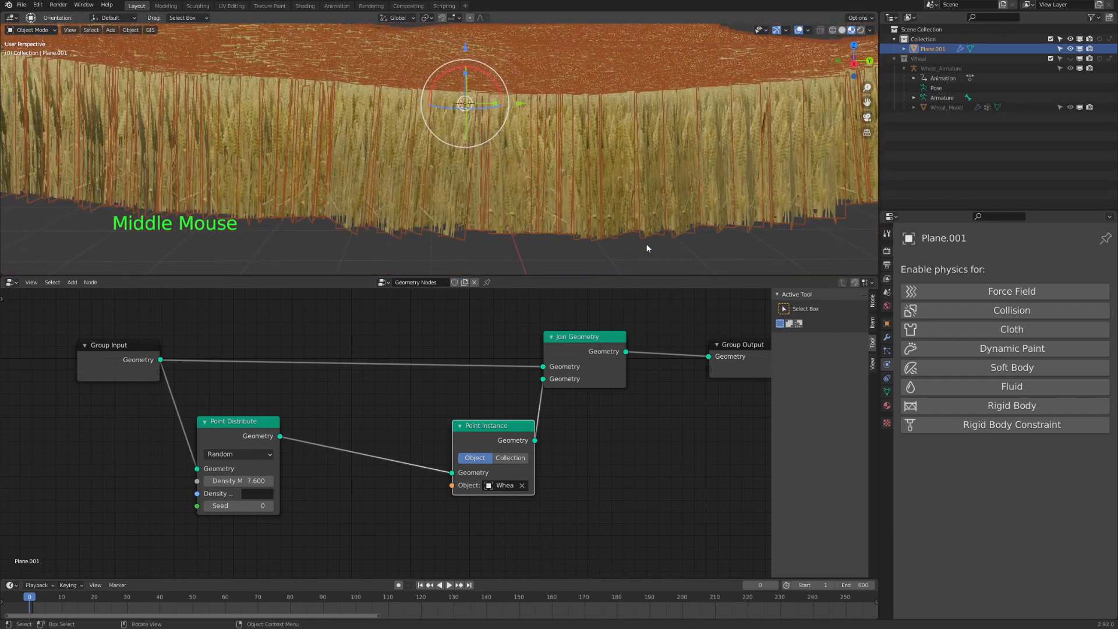
Enlarge the 3D viewport and lower the Point Distribute node's maximum density to 0.600.
left_click(616, 273)
left_click_drag(595, 279, 605, 377)
middle_click_drag(602, 239, 571, 250, "shift")
middle_click_drag(570, 251, 596, 284)
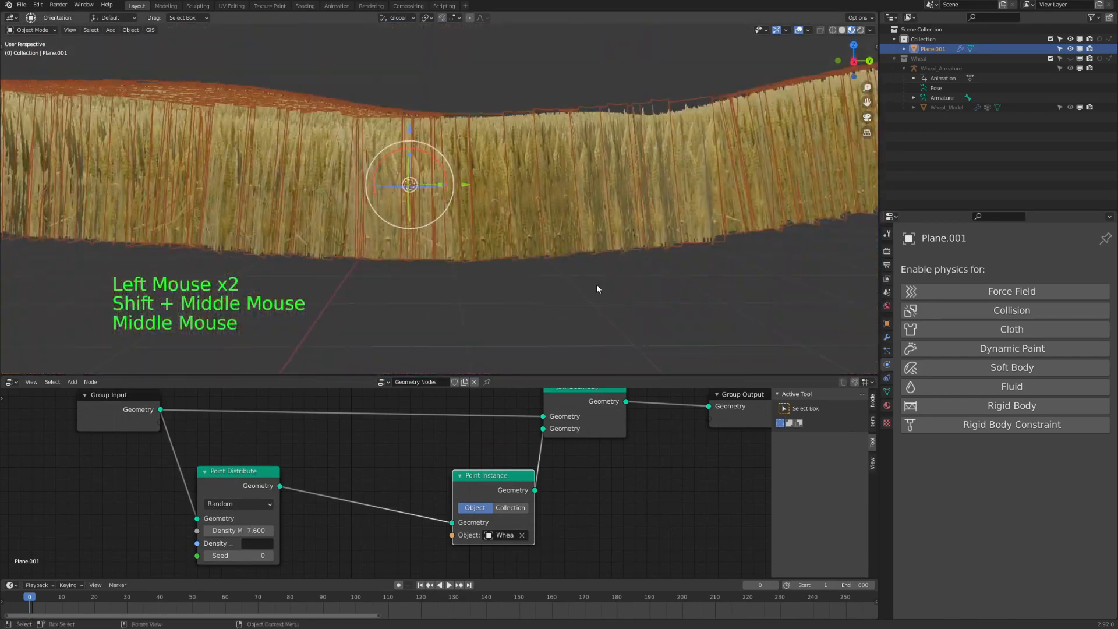
left_click(522, 200)
middle_click_drag(522, 200, 561, 155)
mouse_move(355, 486)
middle_mouse_down("shift")
mouse_move(353, 432)
mouse_move(361, 469)
middle_mouse_up("shift")
left_click_drag(251, 509, 192, 510)
middle_click_drag(629, 326, 464, 304)
left_click_drag(244, 508, 273, 508)
Play the animation and examine the swaying wheat field up close, from different angles and in a maximized viewport.
key("space")
middle_click_drag(478, 236, 513, 185)
left_click(416, 186)
middle_click_drag(415, 186, 546, 237)
key("ctrl+space")
scroll(516, 174, "down", 3)
key("ctrl+space")
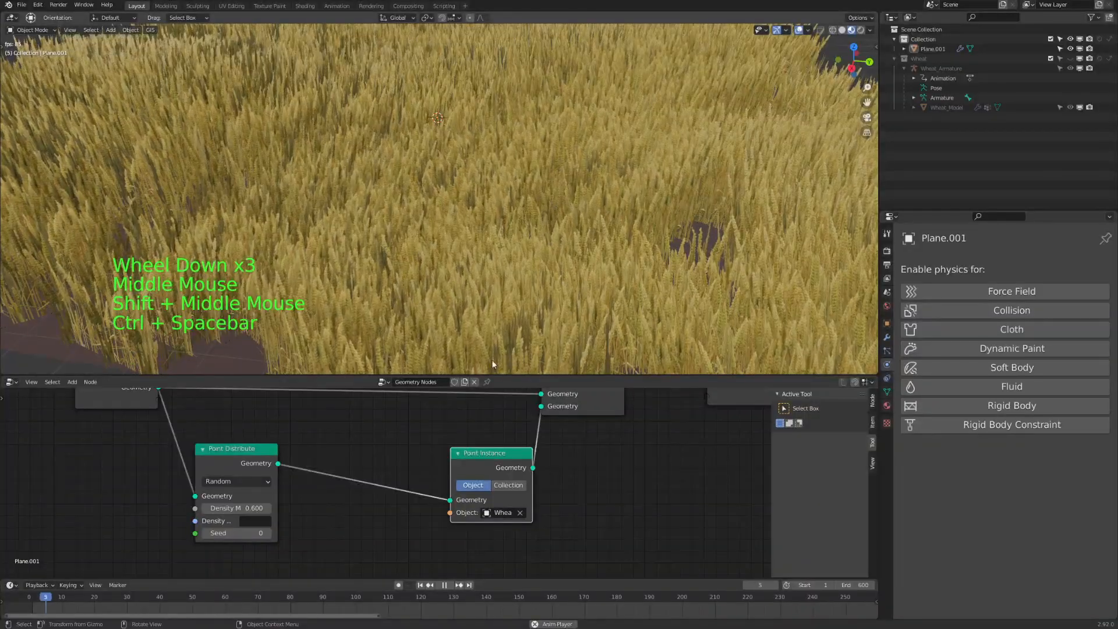
middle_click_drag(502, 359, 531, 247, "shift")
key("space")
middle_click_drag(359, 448, 383, 474, "shift")
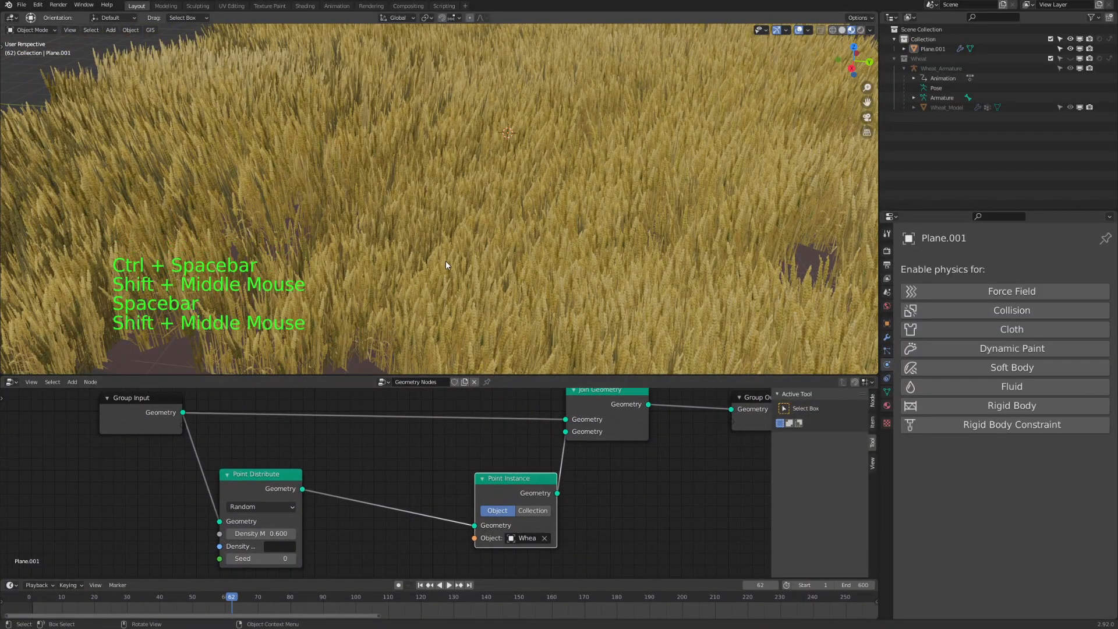
middle_click_drag(444, 262, 464, 242)
middle_click_drag(404, 158, 417, 252, "shift")
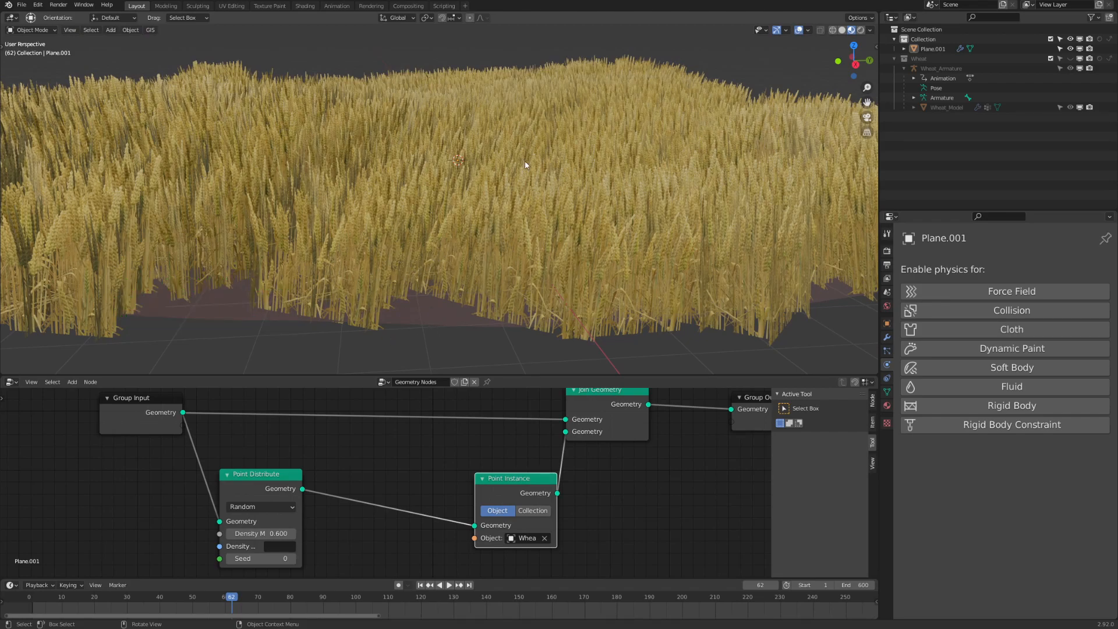
Add an Attribute Randomize node below the link between Point Distribute and Point Instance.
middle_click_drag(445, 475, 435, 433, "shift")
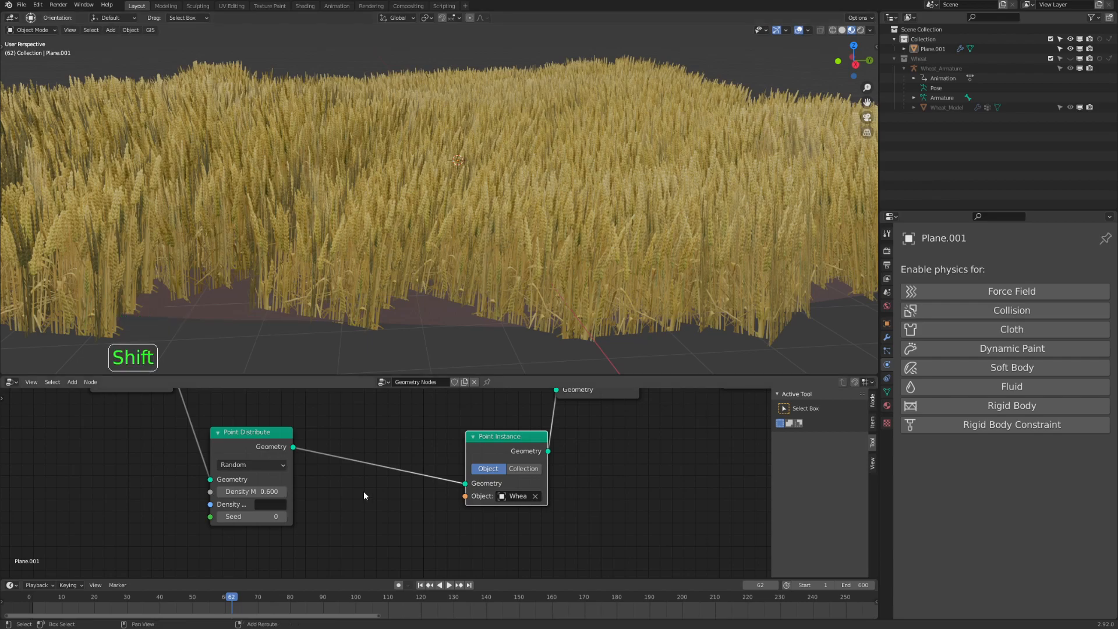
middle_click_drag(351, 484, 364, 497, "shift")
left_click_drag(274, 441, 262, 444)
left_click(321, 514)
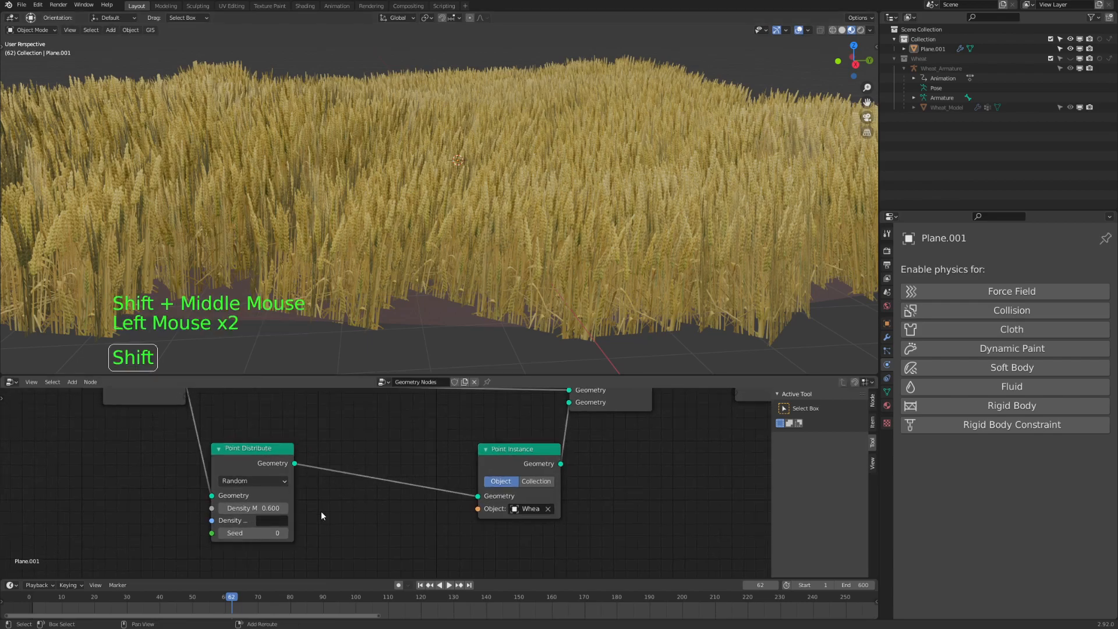
key("shift+a")
mouse_move(321, 511)
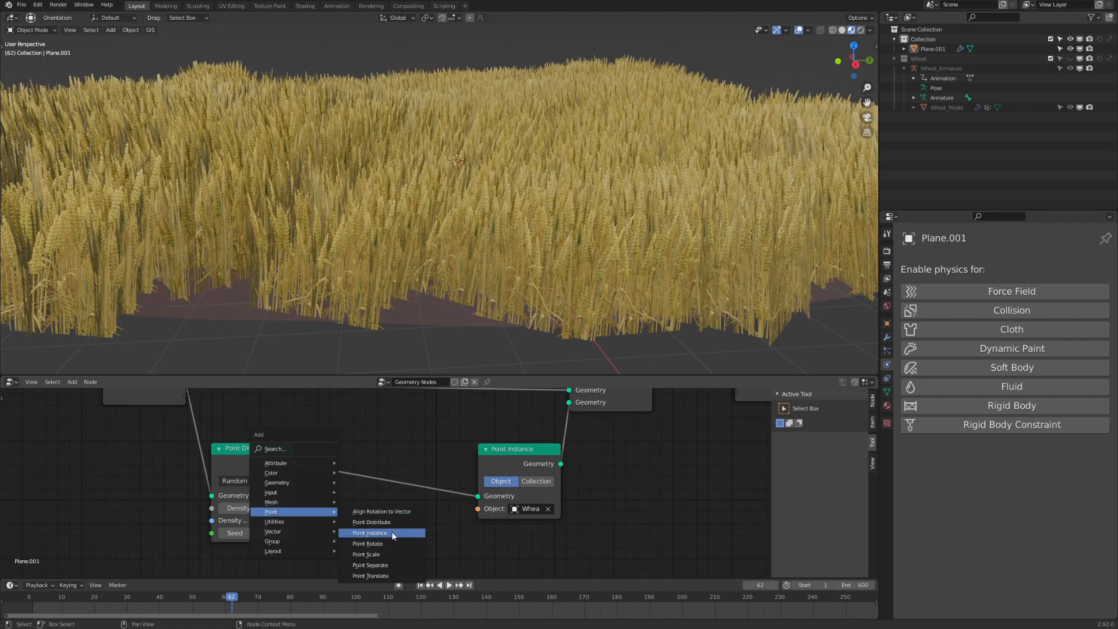
mouse_move(294, 465)
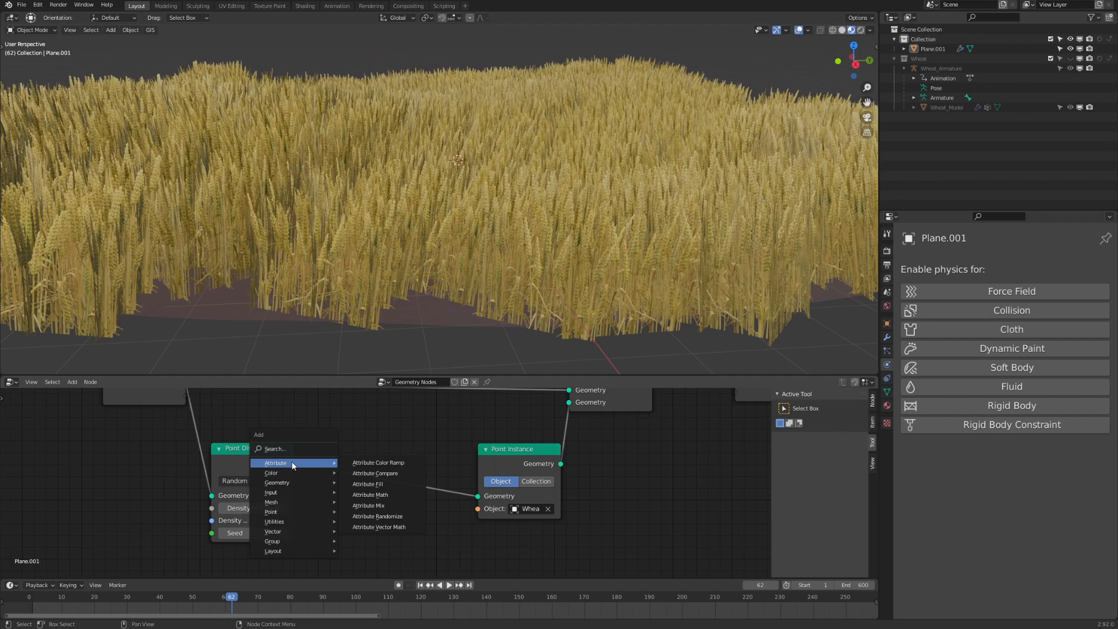
left_click(402, 516)
left_click(347, 541)
Reposition Attribute Randomize and Point Distribute to leave more space between the two nodes.
middle_click_drag(347, 541, 319, 483, "shift")
left_click_drag(345, 451, 358, 452)
middle_click_drag(358, 451, 350, 468, "shift")
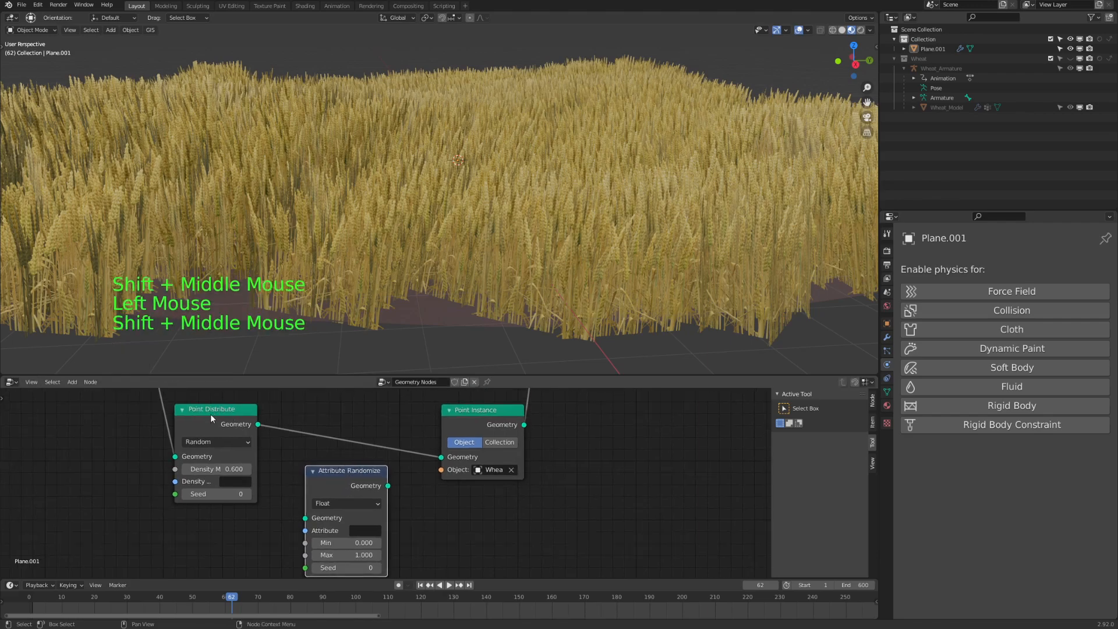
left_click_drag(219, 422, 194, 423)
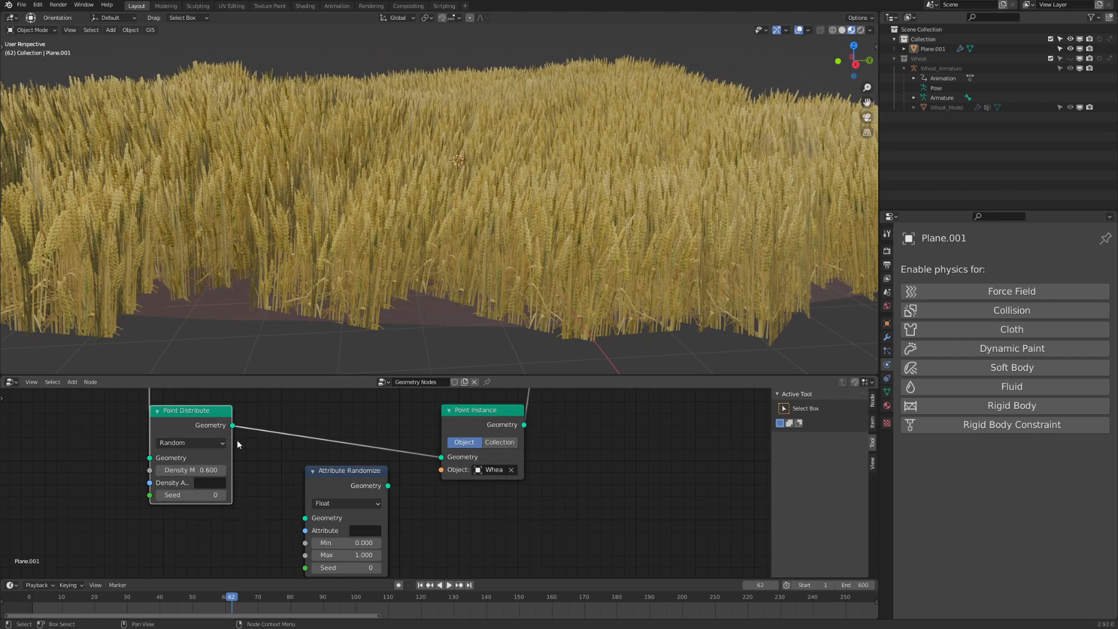
Wire the Attribute Randomize node between Point Distribute and Point Instance and line it up in the row.
left_click_drag(233, 425, 305, 518)
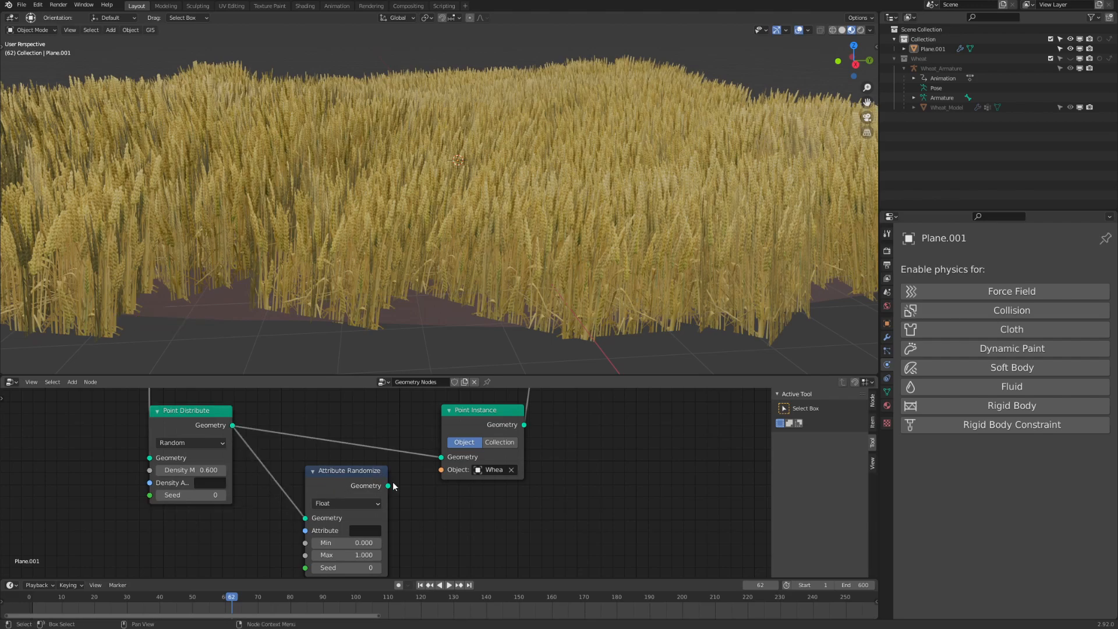
left_click_drag(392, 484, 441, 459)
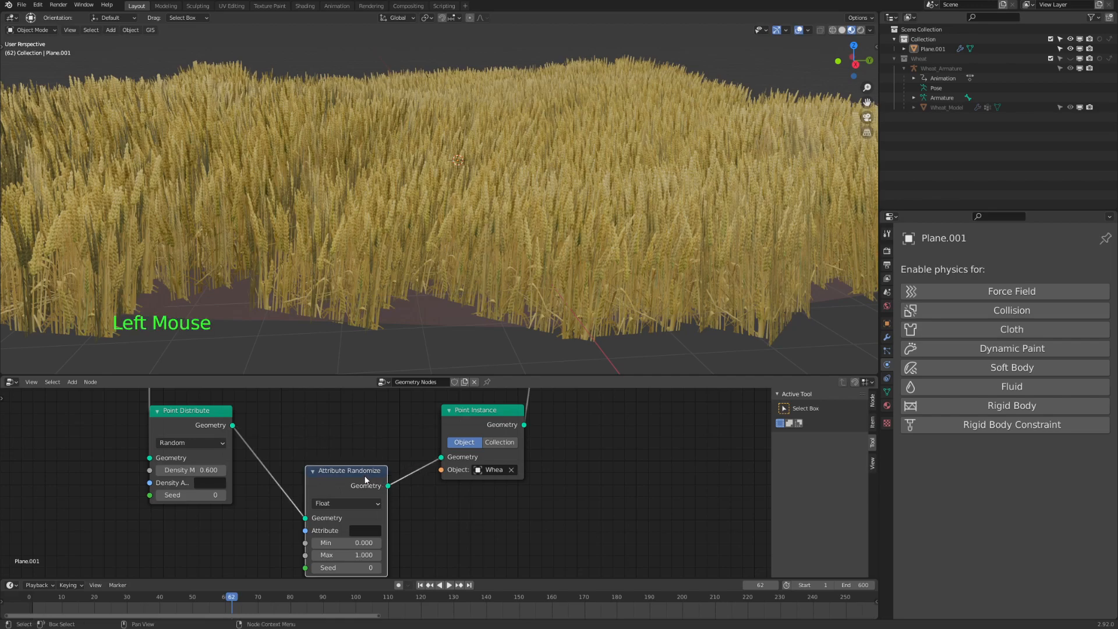
left_click_drag(366, 479, 365, 420)
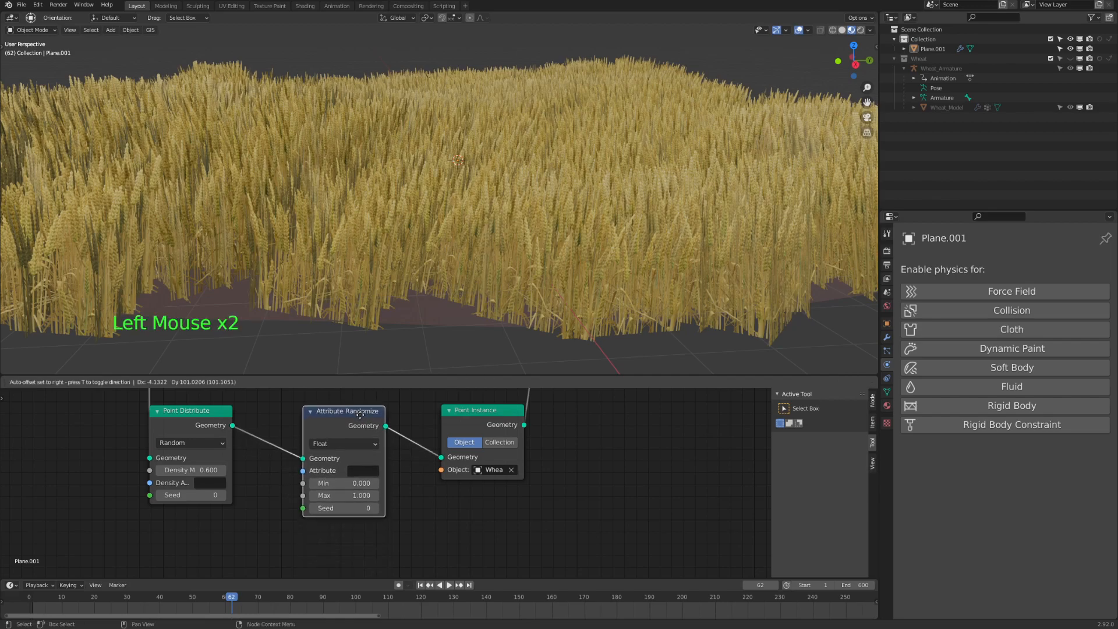
Set the Attribute Randomize node's attribute to scale and inspect the resulting size variation in the field.
left_click(364, 473)
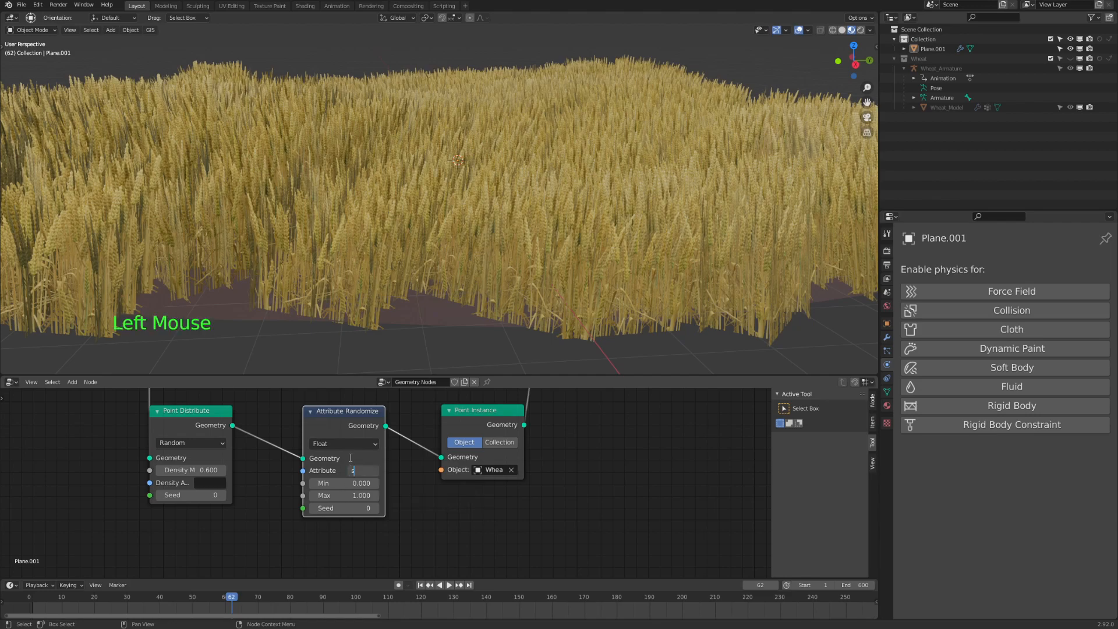
type("scale")
key("Return")
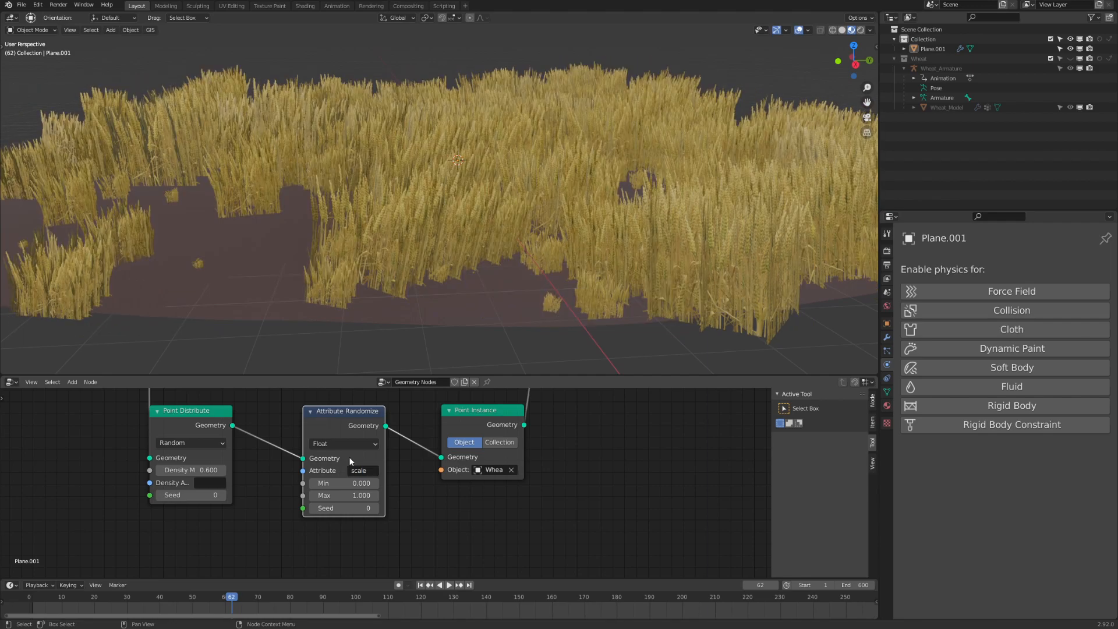
mouse_move(361, 273)
middle_mouse_down()
mouse_move(395, 270)
mouse_move(358, 309)
mouse_move(351, 272)
middle_mouse_up()
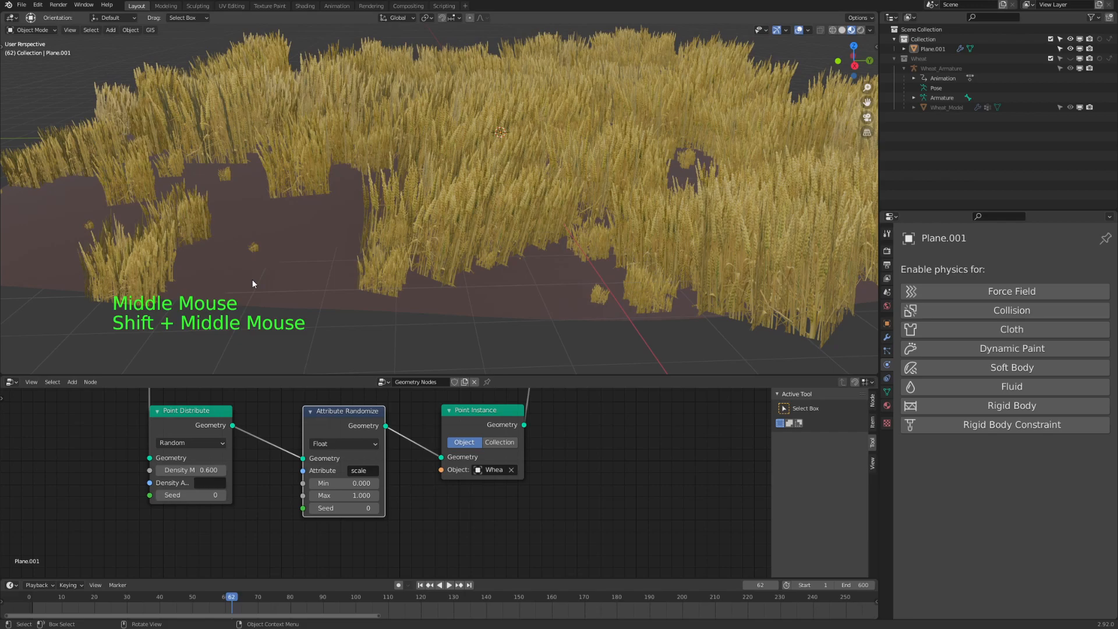
middle_click_drag(553, 93, 404, 303)
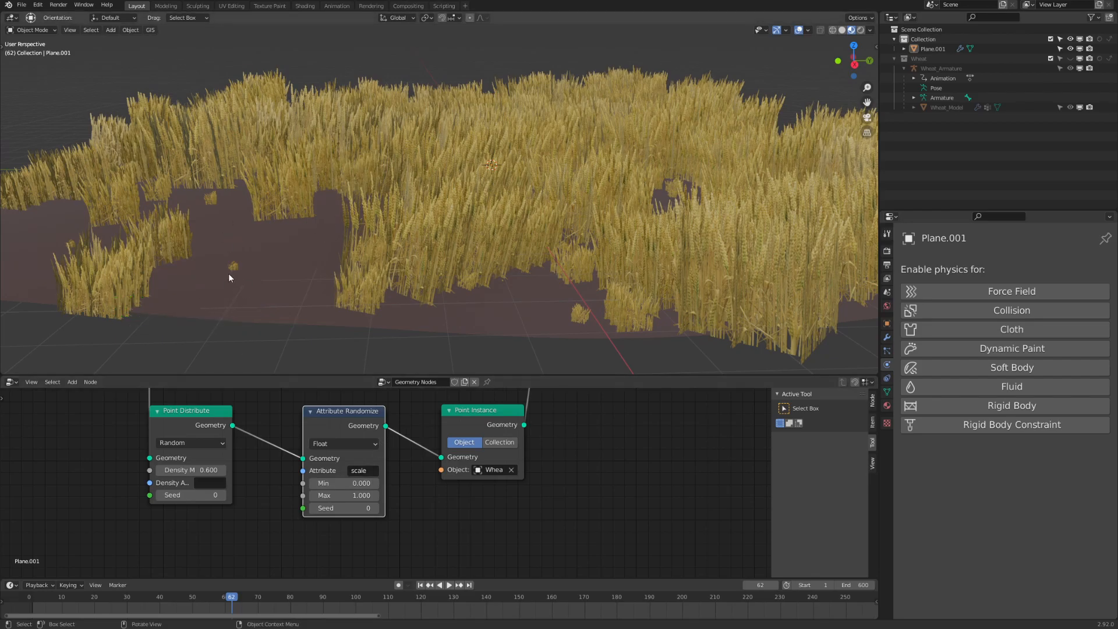
Adjust the scale randomization in Attribute Randomize to a Min of 0.500 and a Max of 0.680.
mouse_move(350, 482)
left_mouse_down()
mouse_move(337, 482)
mouse_move(382, 482)
mouse_move(354, 483)
left_mouse_up()
middle_click_drag(548, 175, 536, 169)
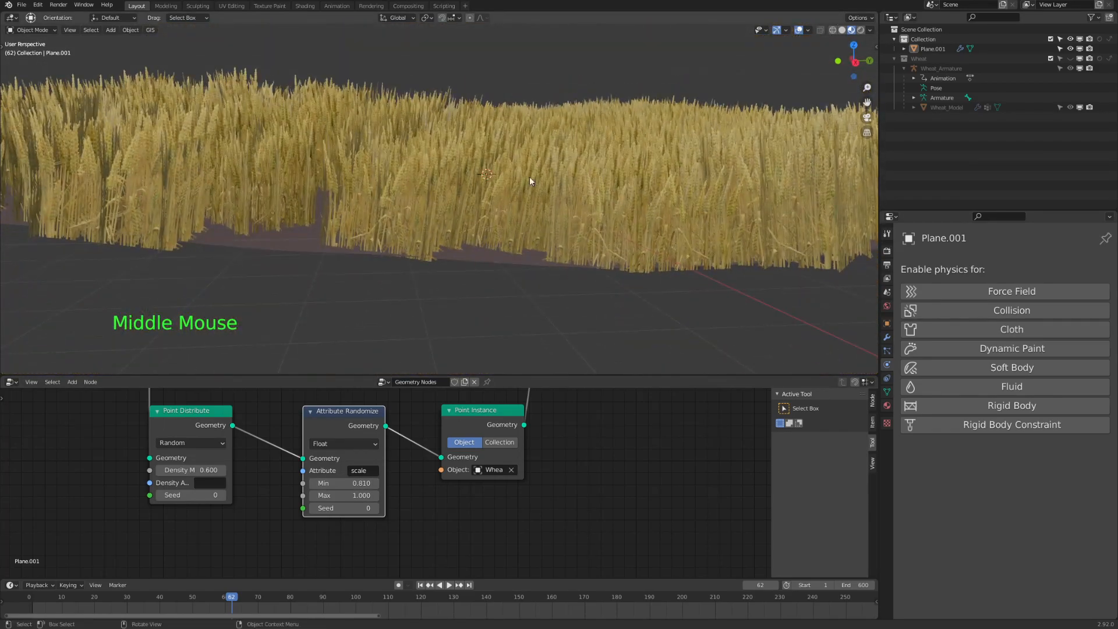
middle_click_drag(446, 236, 514, 282, "shift")
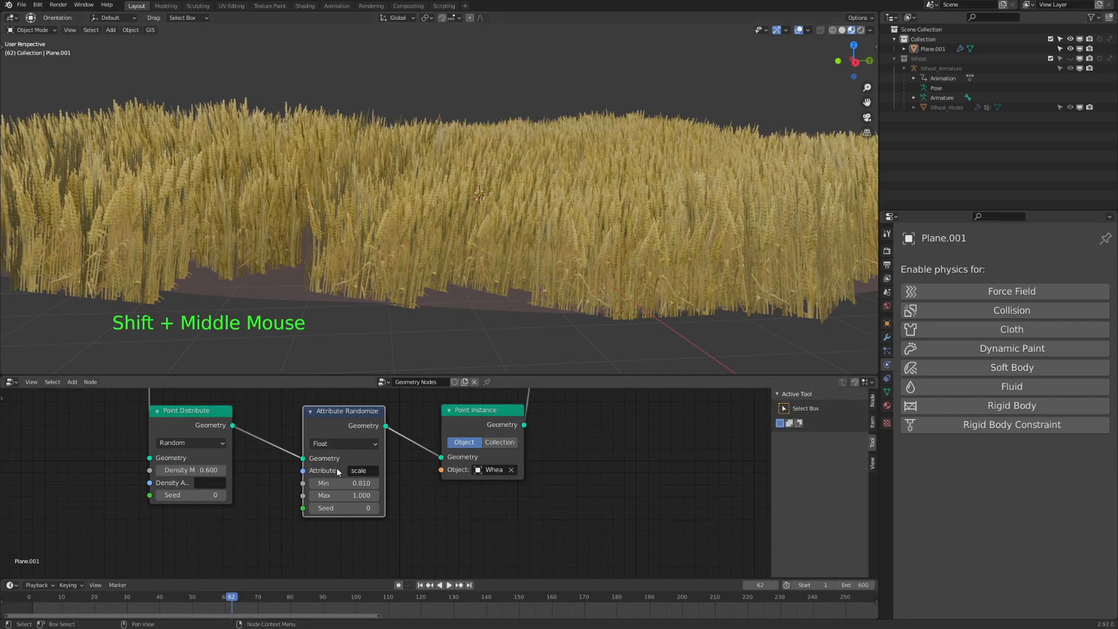
left_click_drag(343, 495, 353, 484, "shift")
middle_click_drag(442, 285, 497, 247)
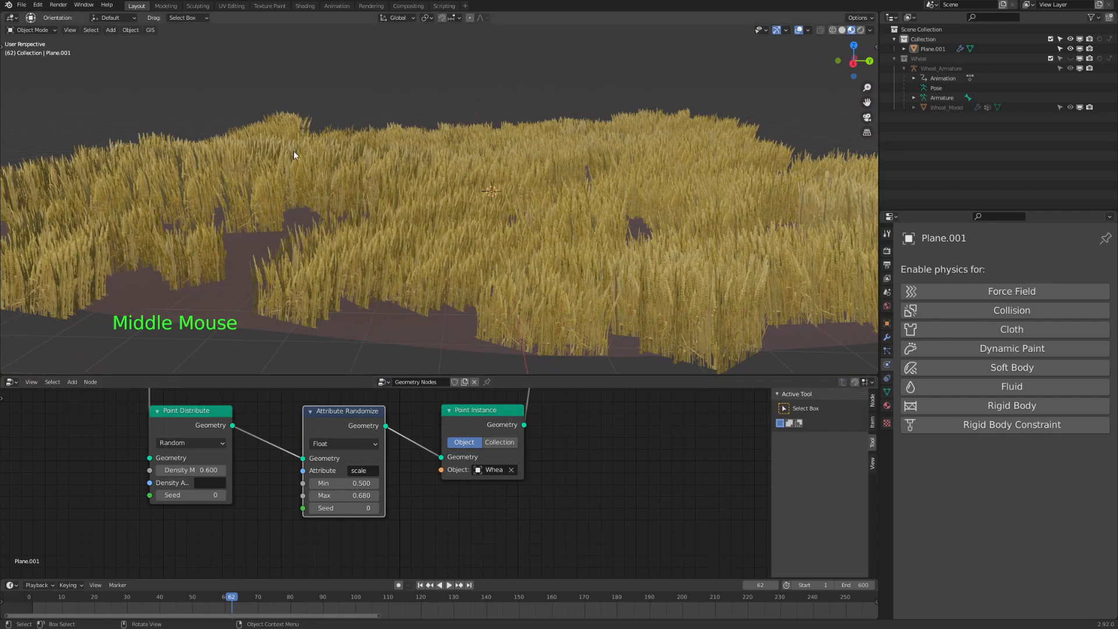
middle_click_drag(379, 174, 391, 239, "shift")
left_click(391, 270)
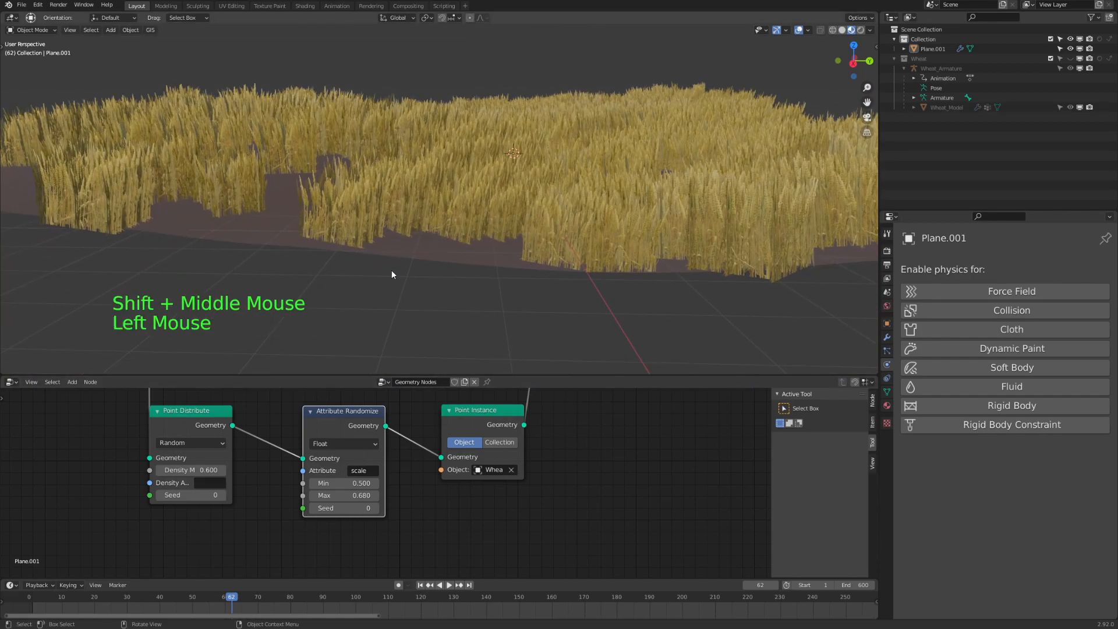
Save the file and enlarge the 3D viewport above the node editor.
scroll(391, 270, "up", 2)
middle_click_drag(394, 196, 518, 207, "shift")
key("ctrl+s")
middle_click_drag(413, 404, 358, 460, "shift")
middle_click_drag(543, 212, 567, 262)
left_click_drag(584, 375, 583, 408)
Play the animation from the start and examine how the randomly scaled wheat sways from several angles.
key("space")
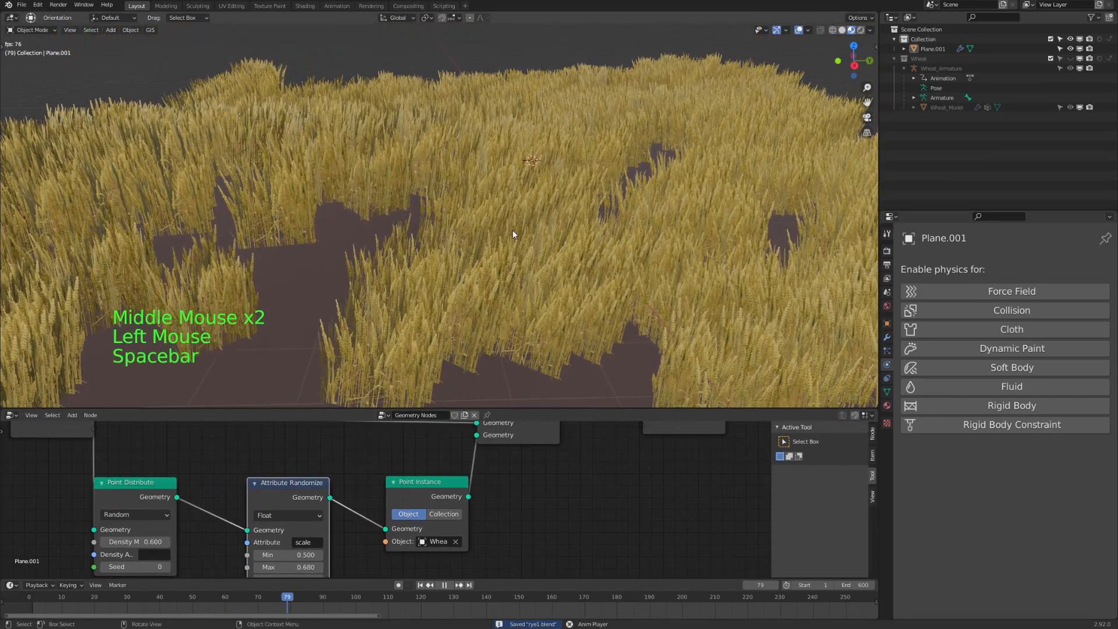
middle_click_drag(512, 229, 501, 243, "shift")
key("space")
key("space")
key("space")
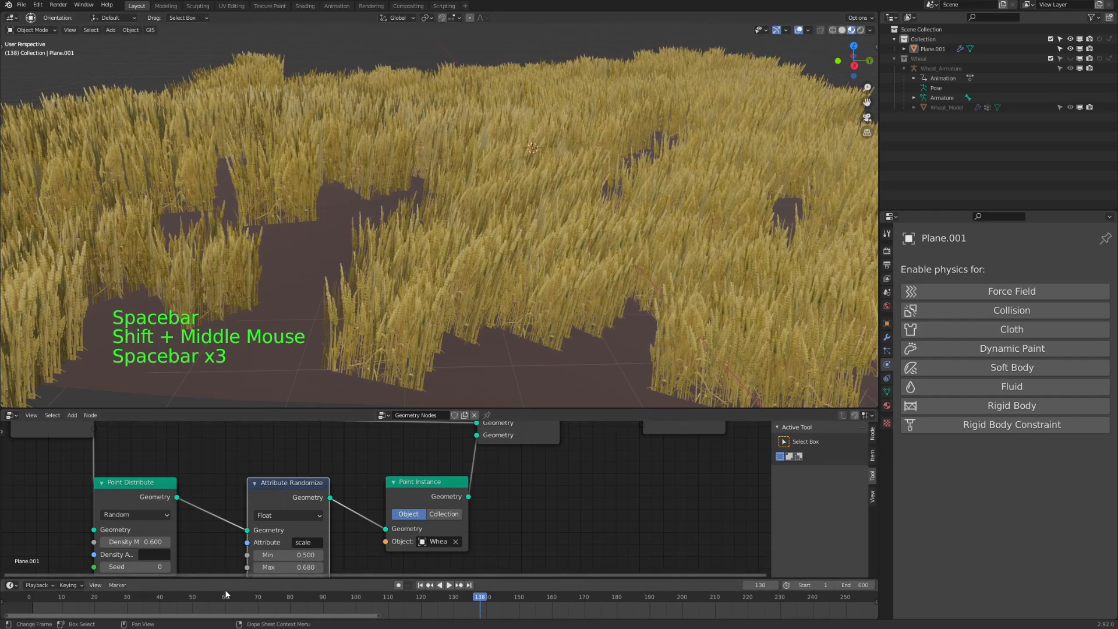
left_click(30, 597)
key("space")
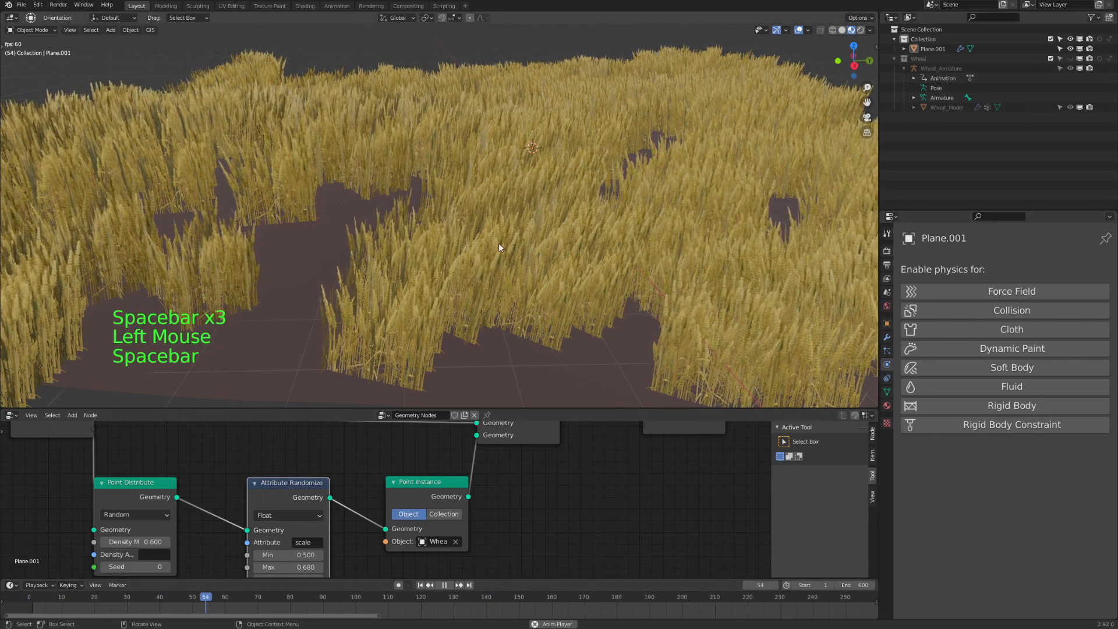
middle_click_drag(279, 189, 442, 224, "shift")
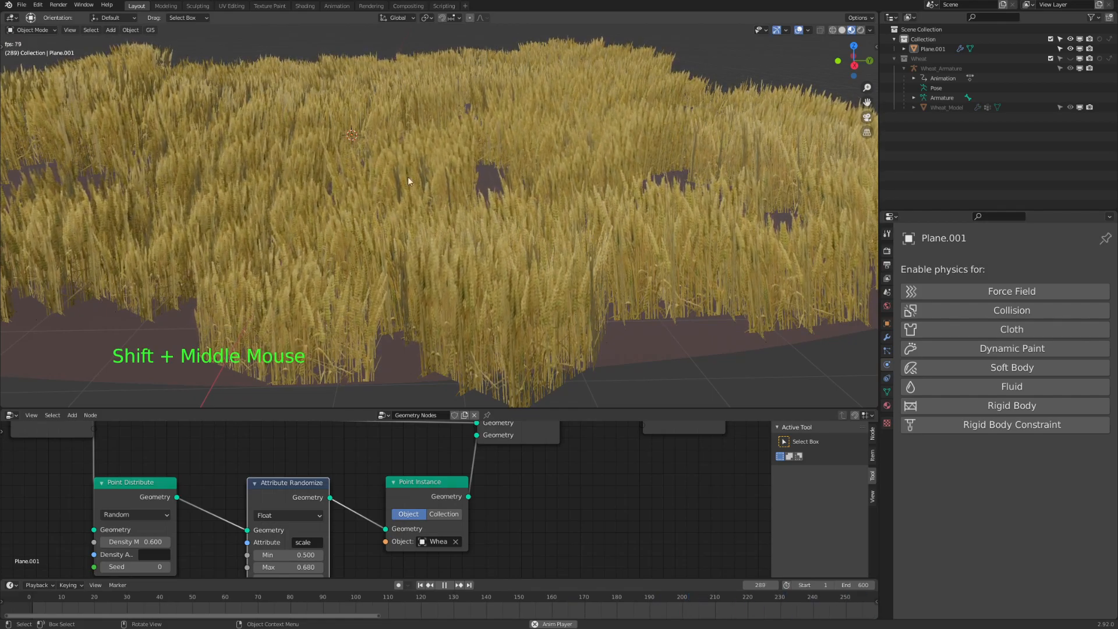
middle_click_drag(516, 328, 428, 284)
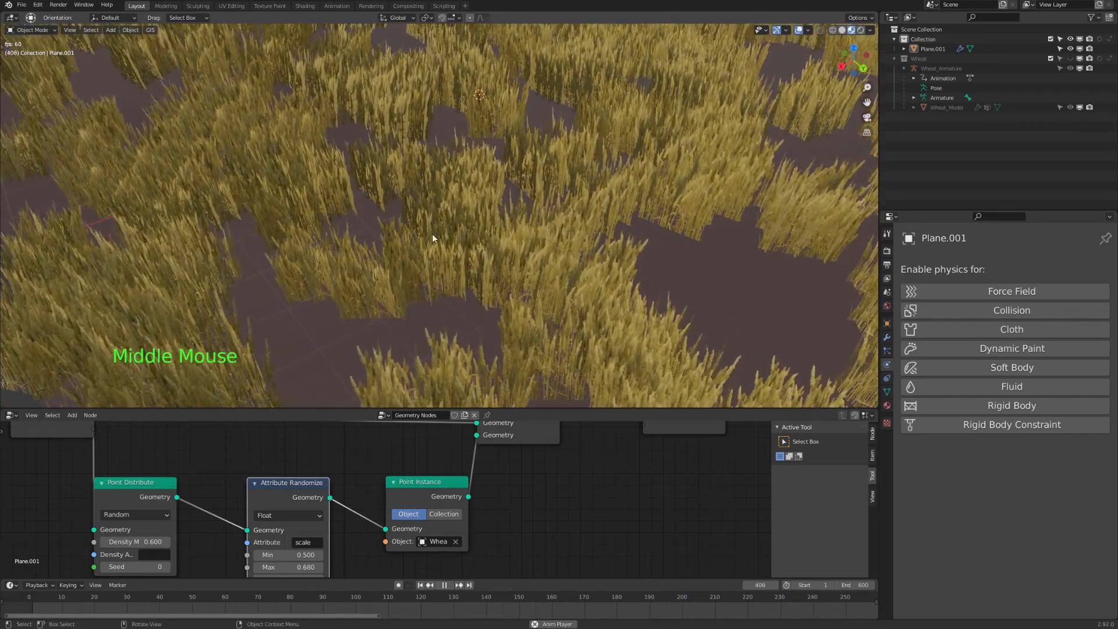
key("space")
middle_click_drag(606, 218, 635, 202)
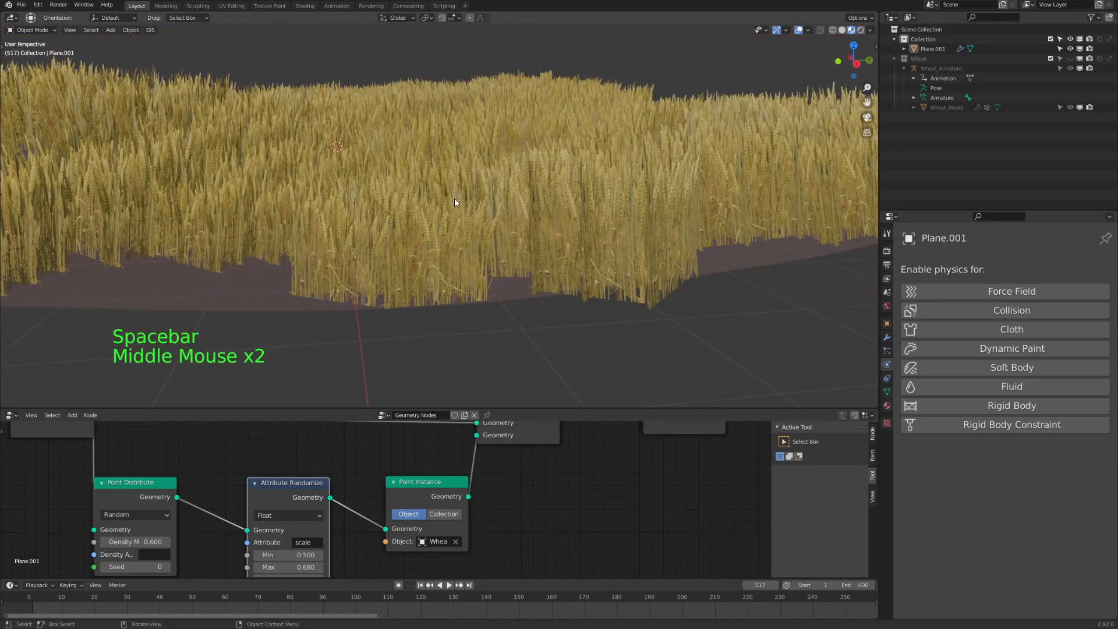
key("space")
key("space")
middle_click_drag(474, 206, 452, 212)
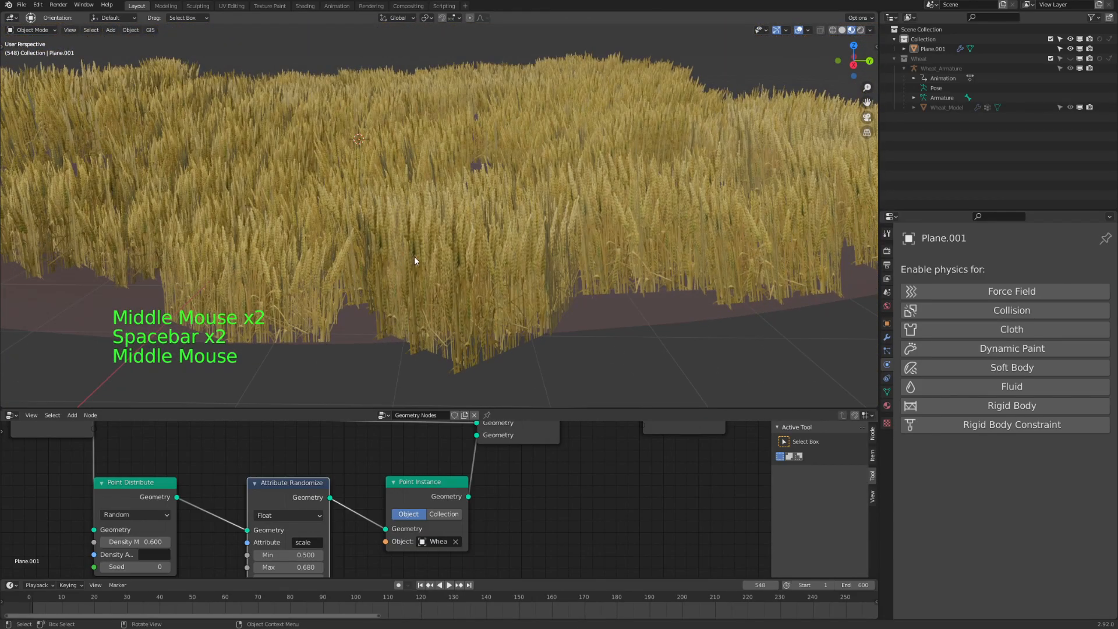
key("space")
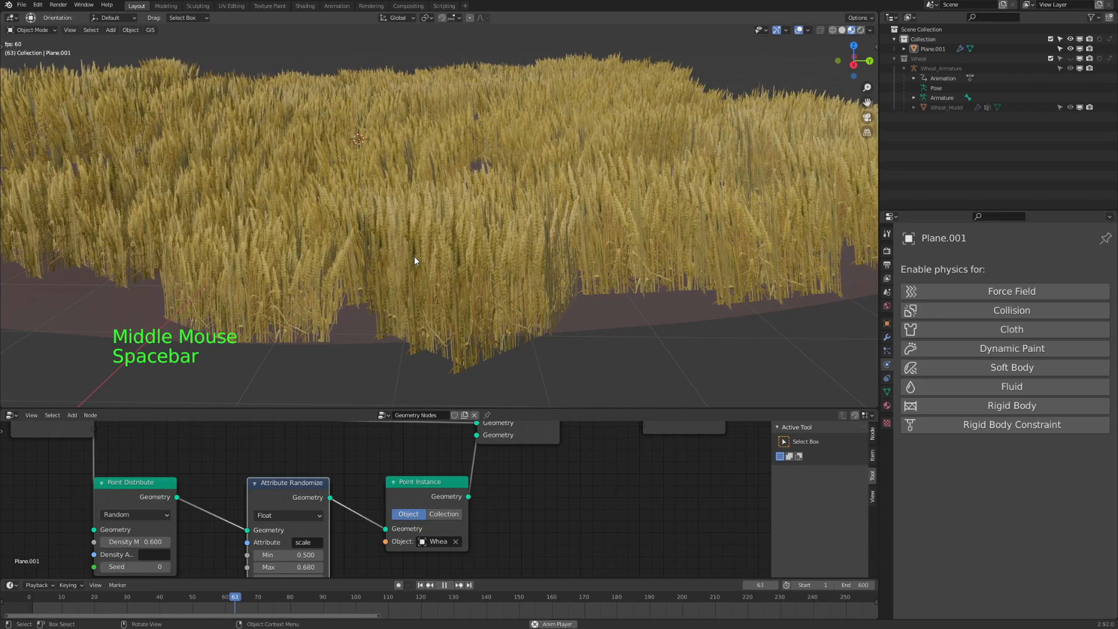
key("space")
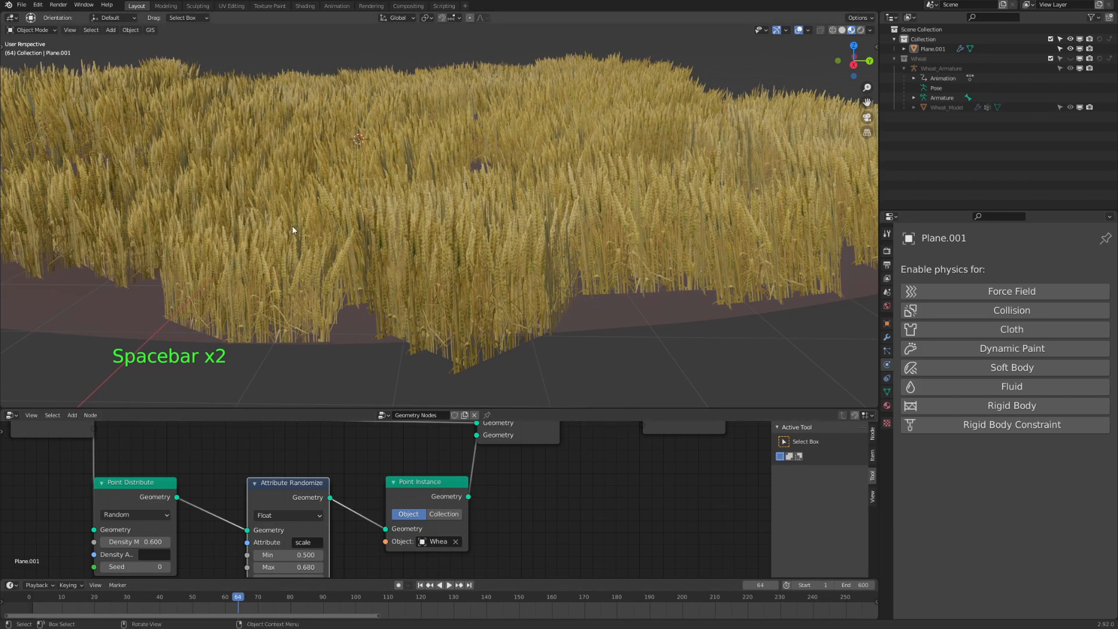
key("space")
key("space")
Save the file again and leave the ground plane deselected.
left_click(491, 351)
left_click(531, 243)
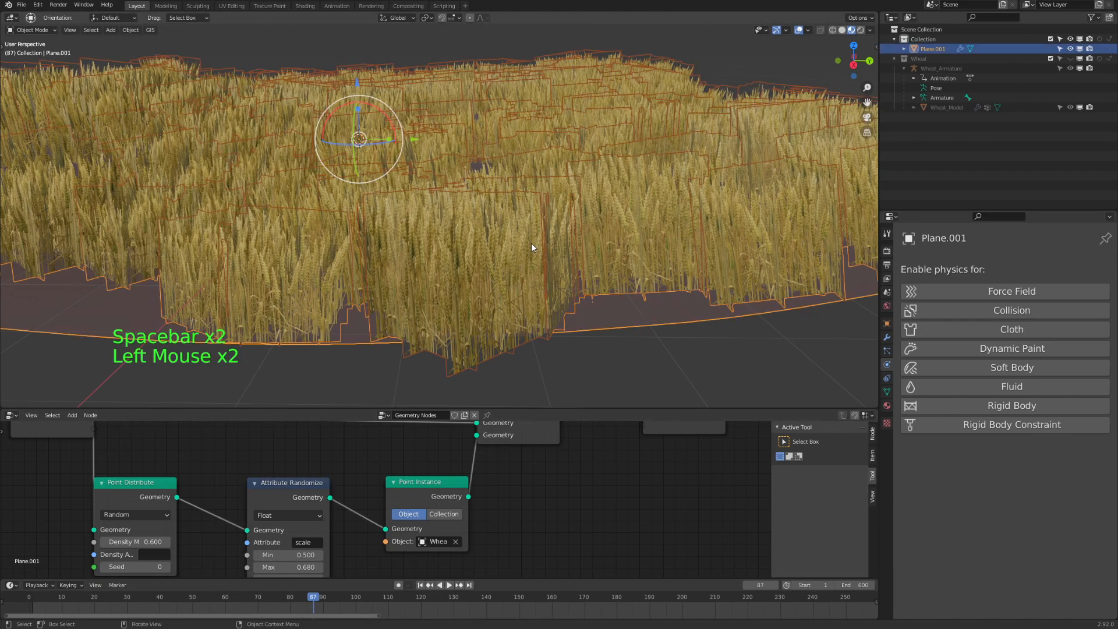
key("ctrl+s")
left_click(592, 367)
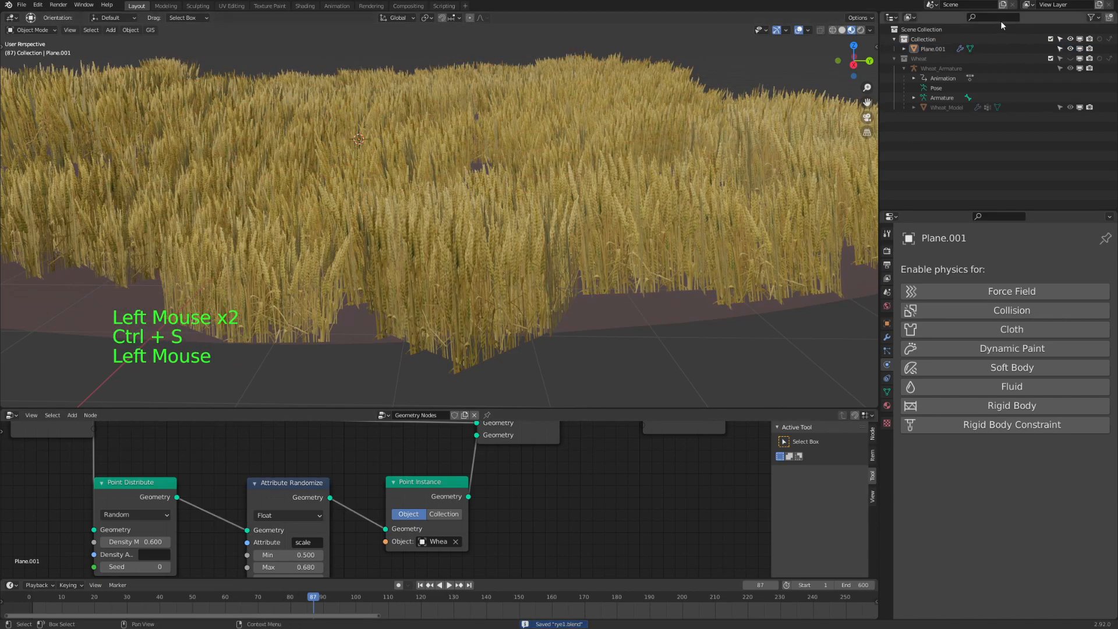
Isolate the Wheat collection in the viewport, hiding the ground plane, and frame the source wheat clump.
key("1")
key("2")
middle_click_drag(456, 155, 543, 262)
scroll(491, 252, "up", 2)
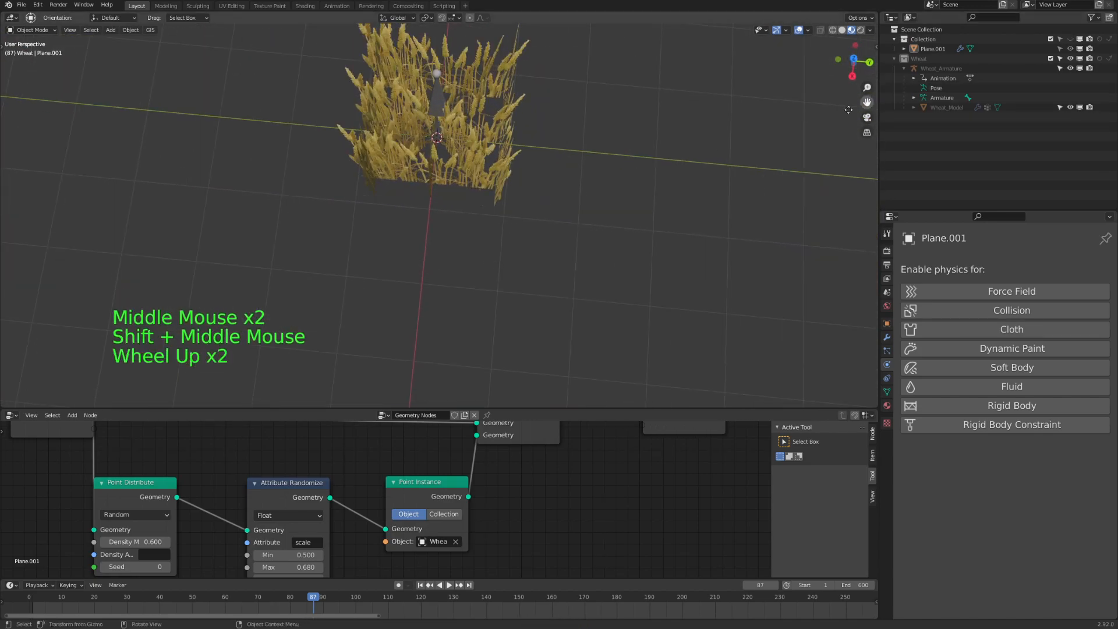
scroll(634, 152, "up", 2)
middle_click_drag(459, 159, 462, 146)
middle_click_drag(463, 146, 460, 272, "shift")
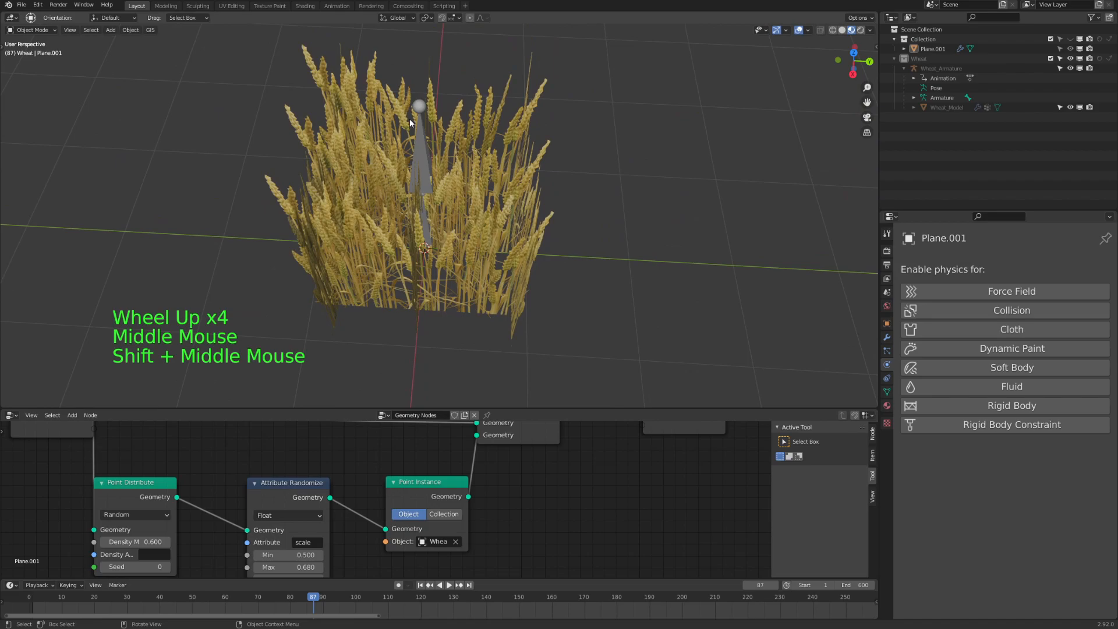
Duplicate the wheat model together with its armature and place the copy beside the original along the global Y axis.
left_click(419, 124)
key("b")
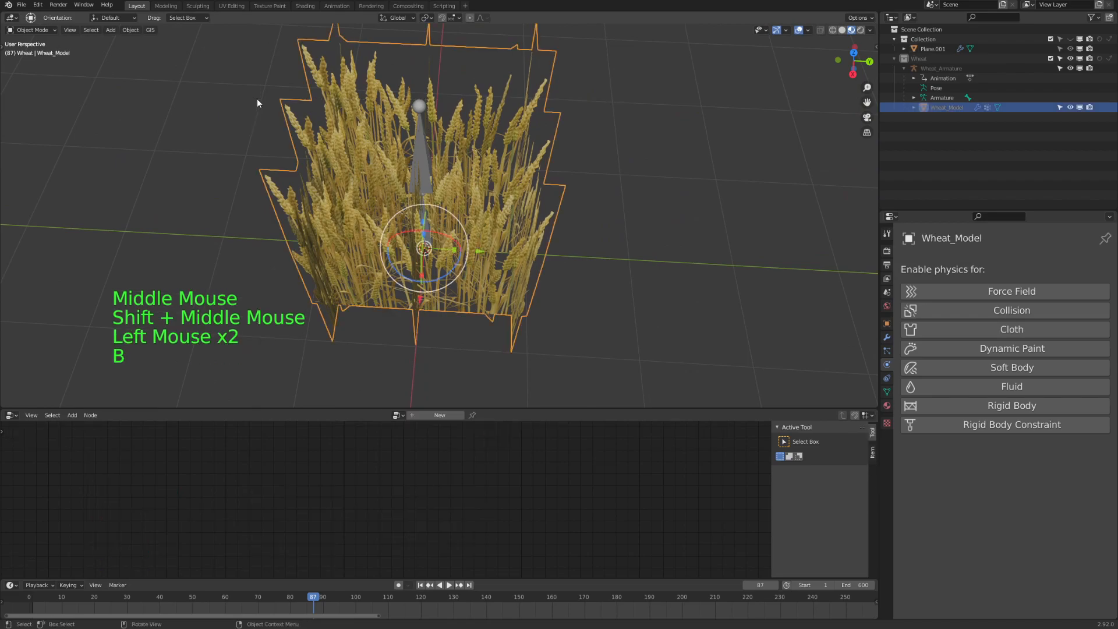
middle_click_drag(539, 270, 539, 277, "shift")
scroll(539, 277, "down", 2)
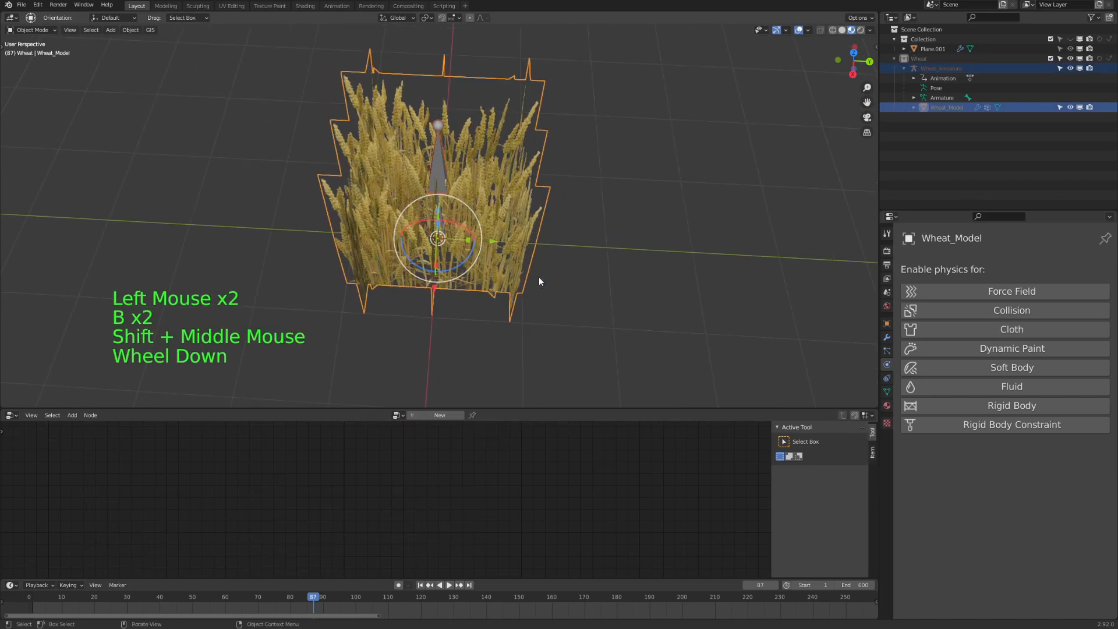
key("shift+d")
right_click(616, 254)
key("g")
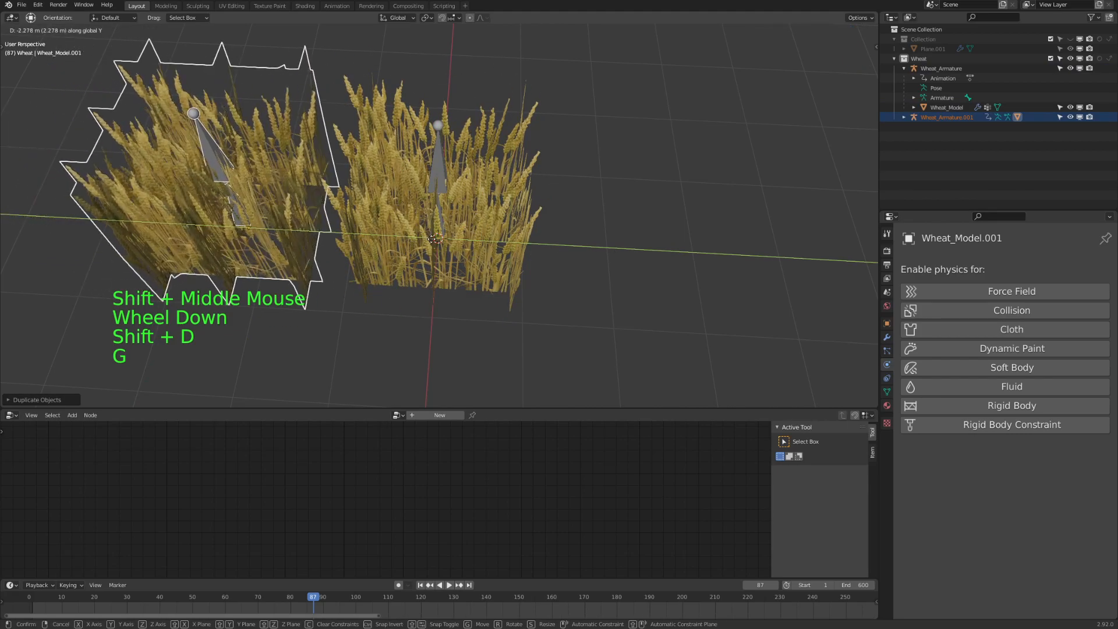
left_click(803, 268)
middle_click_drag(803, 268, 513, 233, "shift")
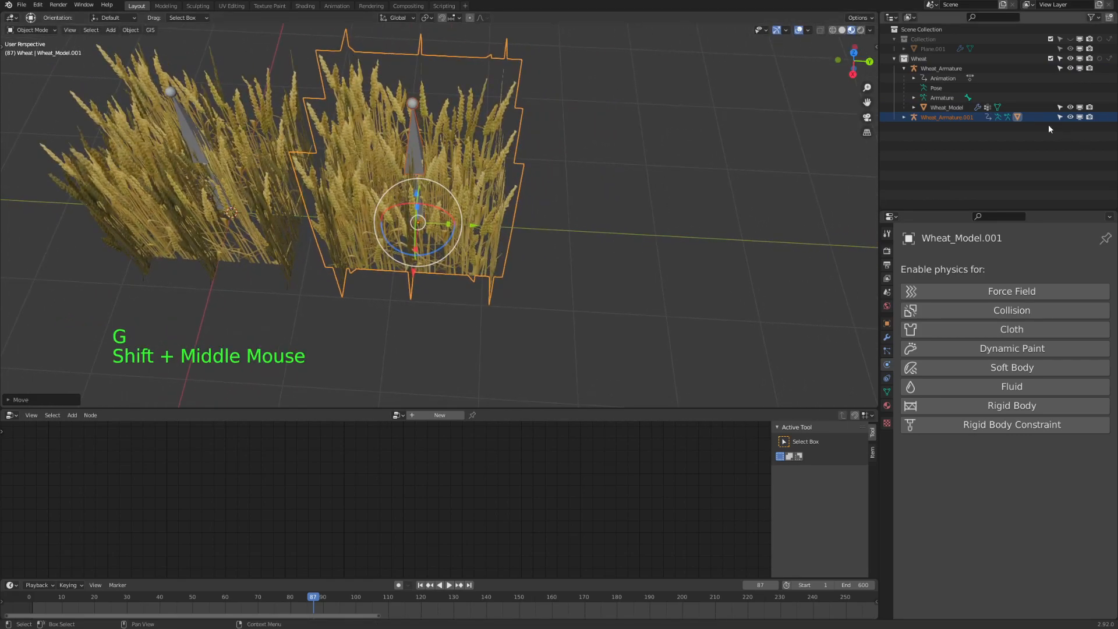
Duplicate the copied wheat clump and armature once more, placing this third clump farther along the Y axis.
middle_click_drag(636, 212, 623, 227, "shift")
key("shift+d")
key("g")
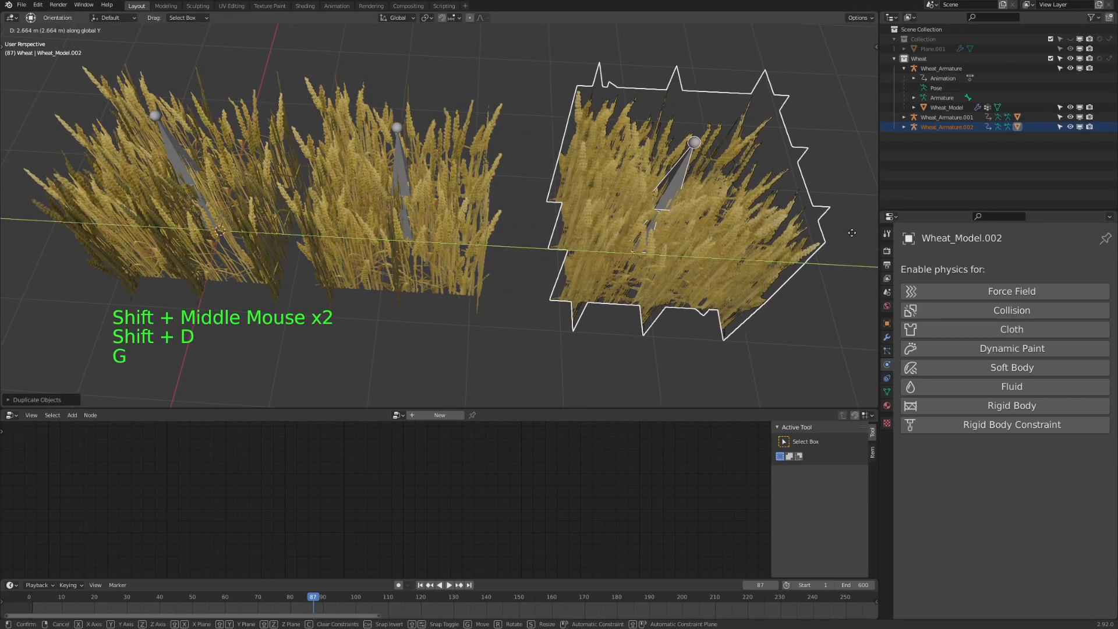
left_click(812, 237)
middle_click_drag(442, 258, 505, 230, "shift")
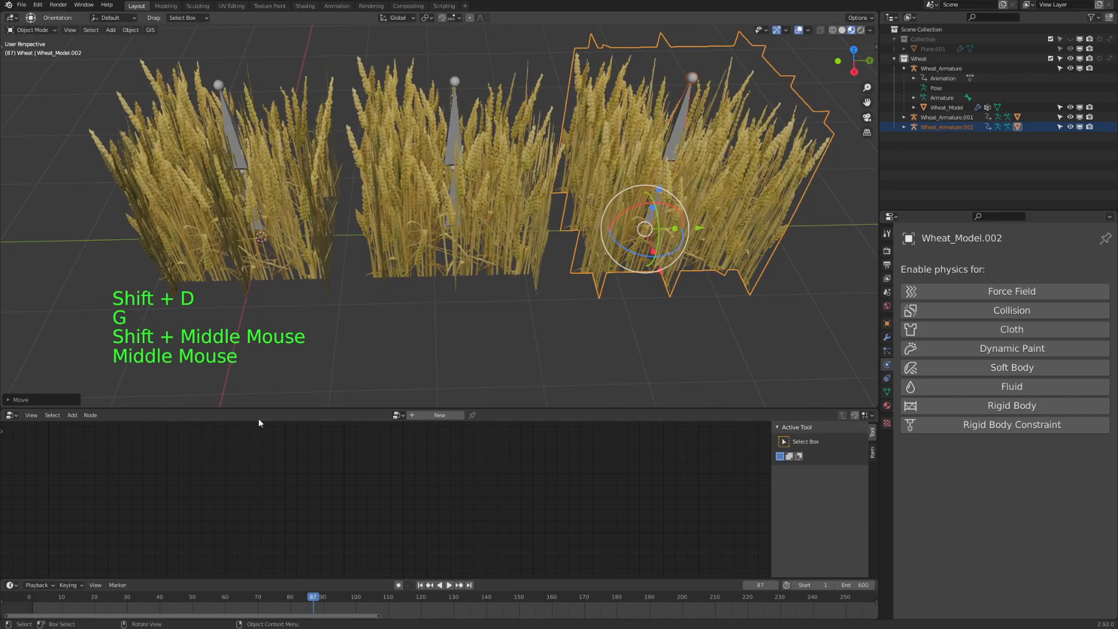
Switch the node editor area to the Graph Editor and bring all three clumps into view.
left_click(11, 415)
left_click(153, 465)
middle_click_drag(405, 296, 364, 360, "shift")
Put the middle clump's armature in Pose Mode and select all its bones to bring up their animation curves.
left_click(403, 163)
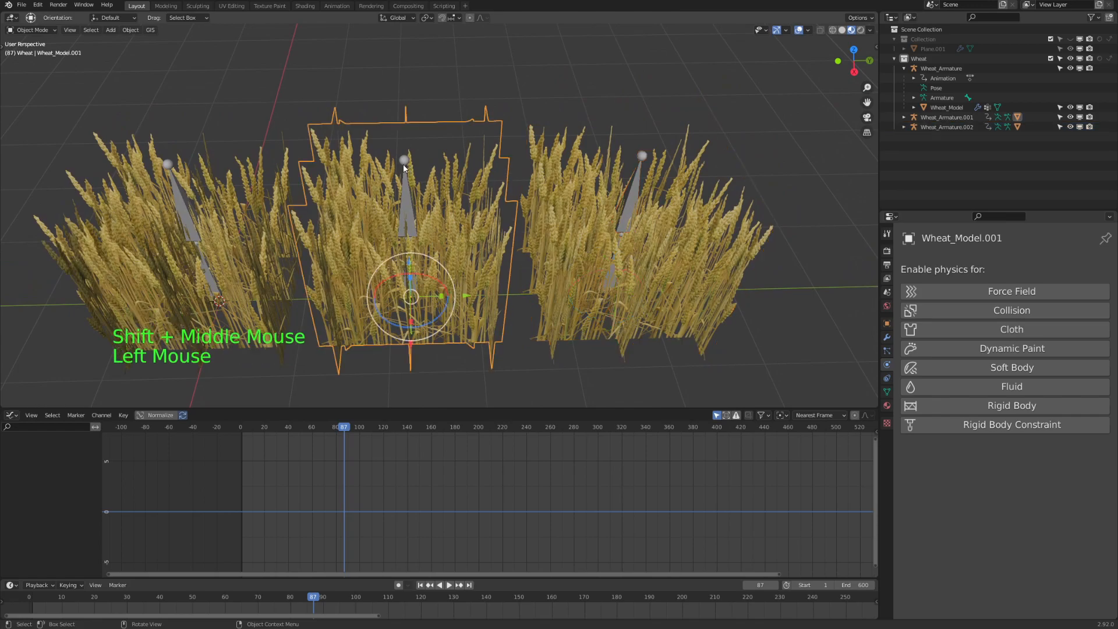
left_click(404, 162)
middle_click_drag(418, 201, 447, 256)
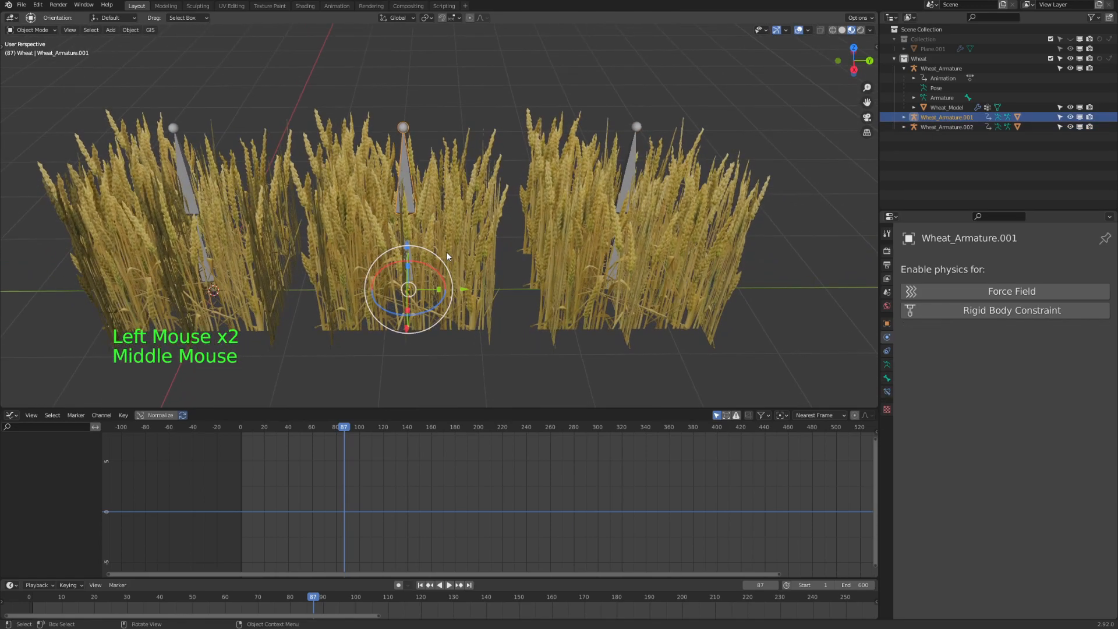
key("ctrl+Tab")
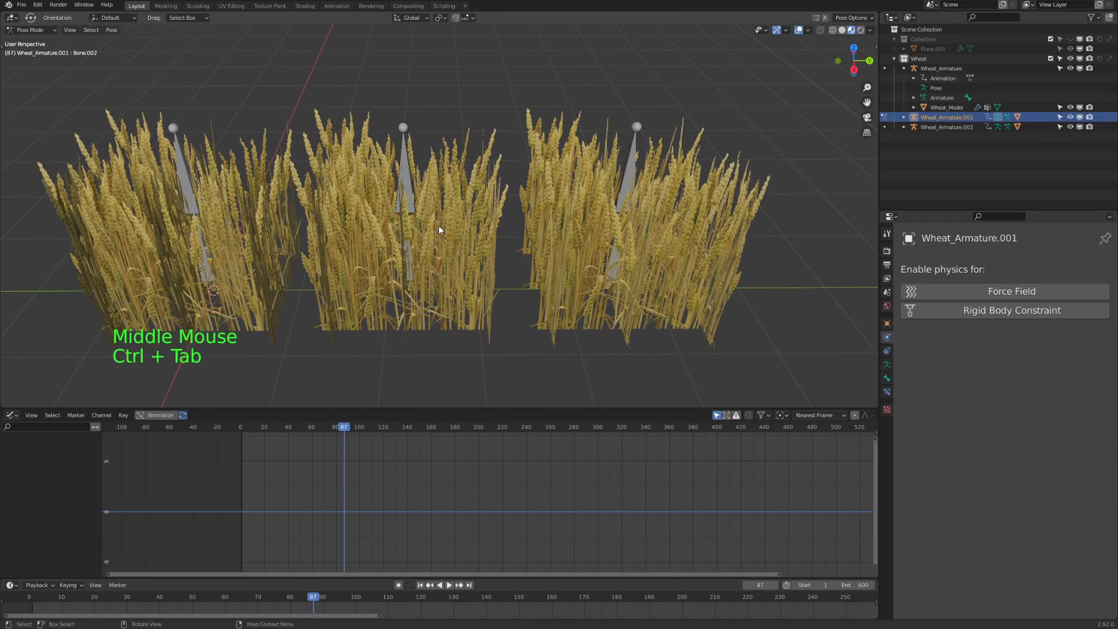
key("a")
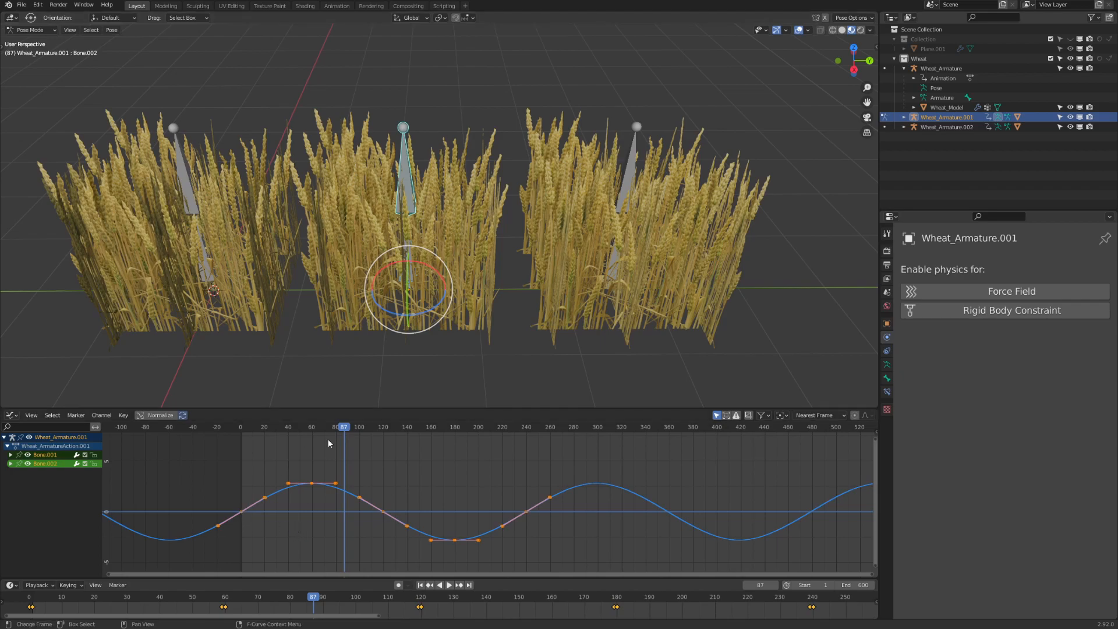
middle_click_drag(447, 500, 463, 486, "shift")
left_click(30, 454)
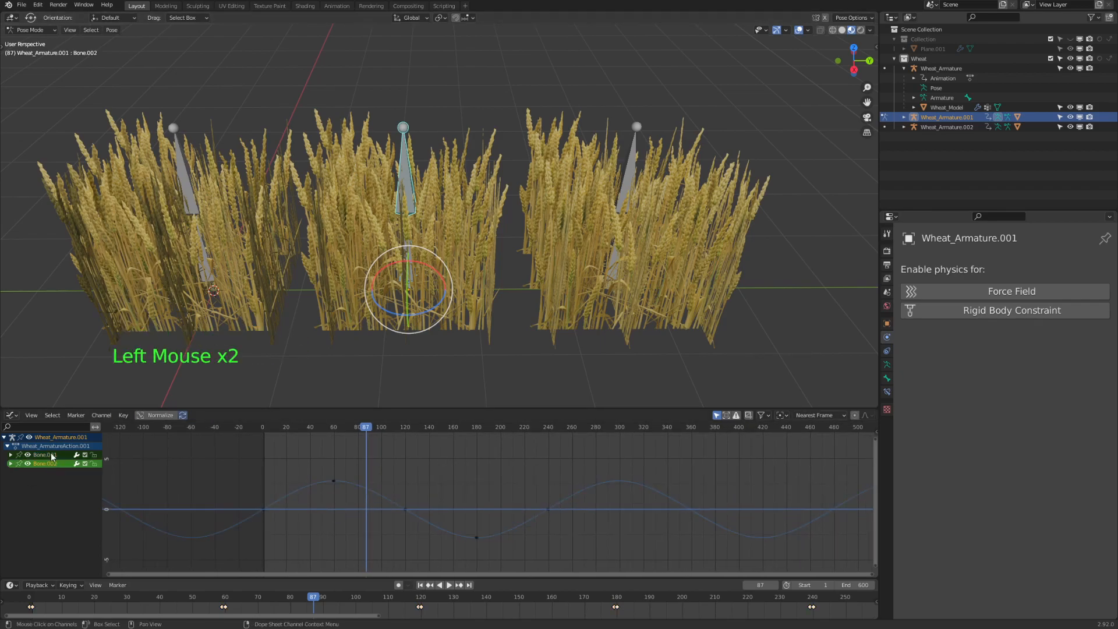
Shift all keyframes of the middle clump's armature about 40 frames later and play the animation to check the offset.
key("a")
middle_click_drag(279, 459, 287, 464, "shift")
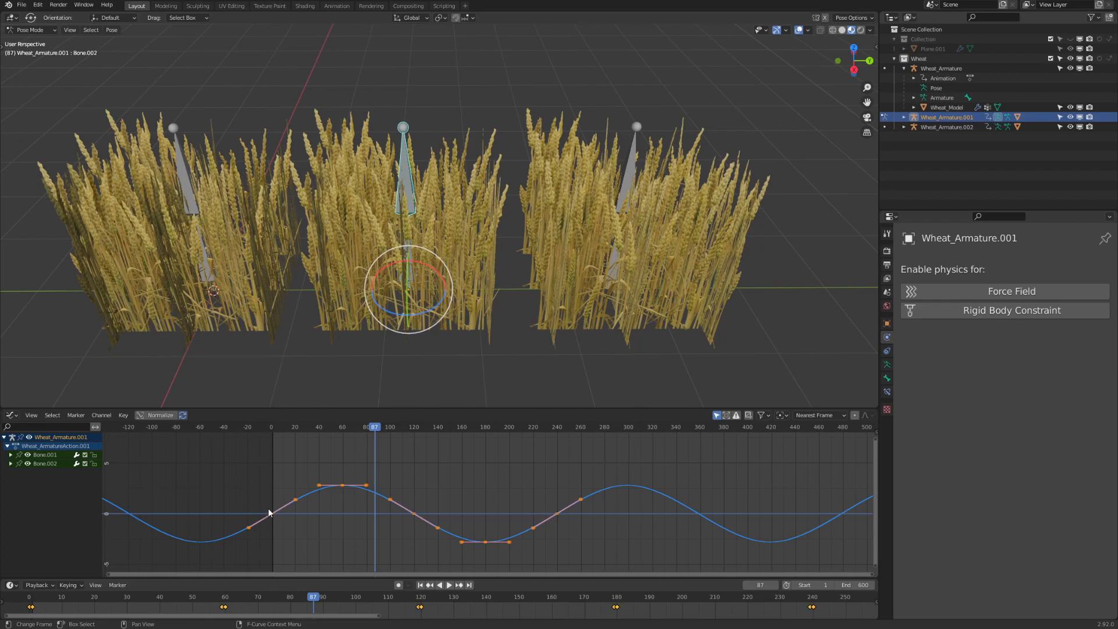
middle_click_drag(409, 528, 444, 496, "shift")
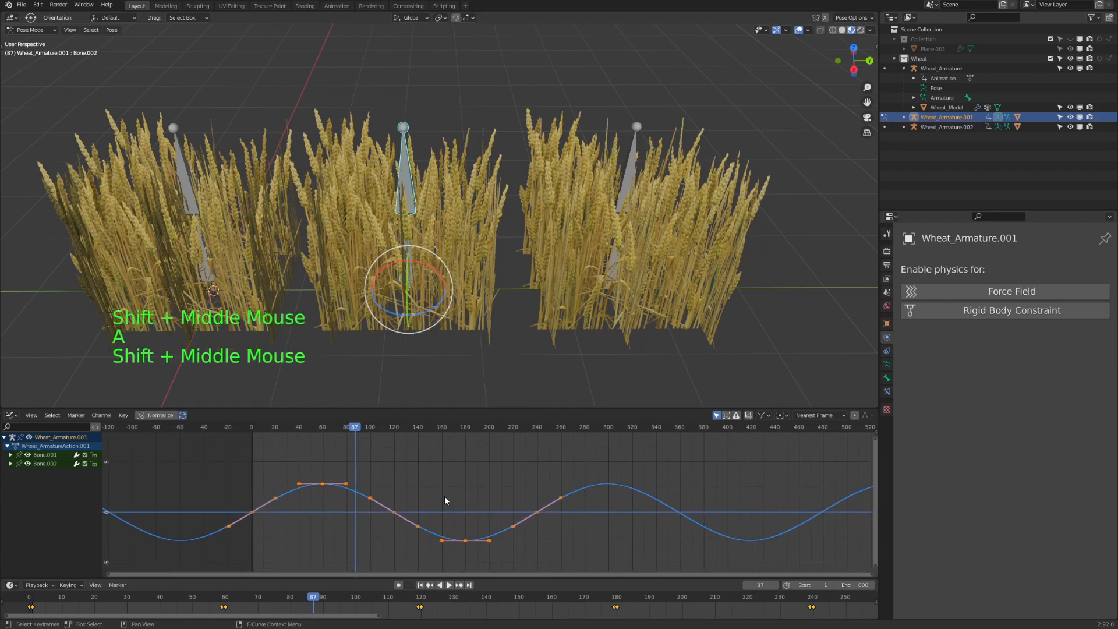
key("g")
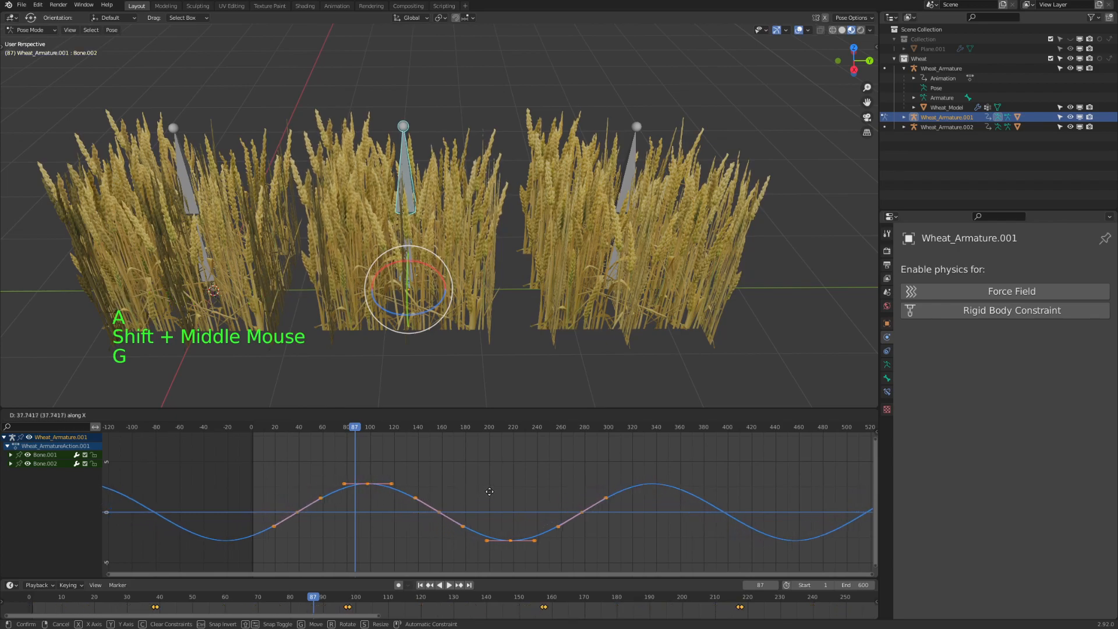
left_click(493, 491)
key("space")
middle_click_drag(400, 291, 292, 97)
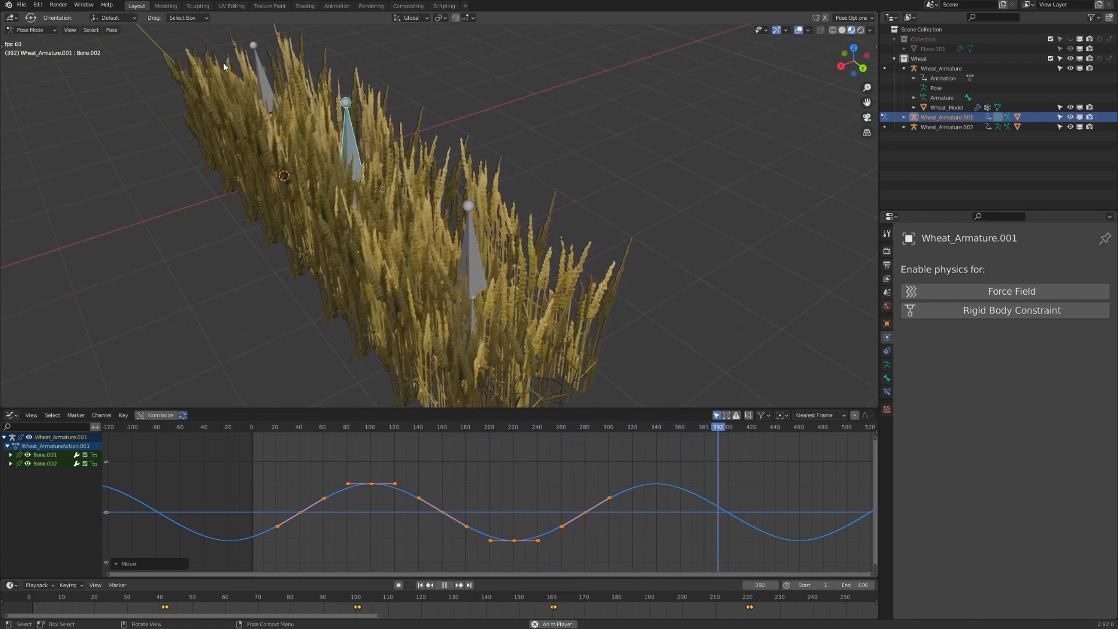
key("space")
Leave Pose Mode on the middle armature, put the third clump's armature in Pose Mode and select all its bones.
key("ctrl+Tab")
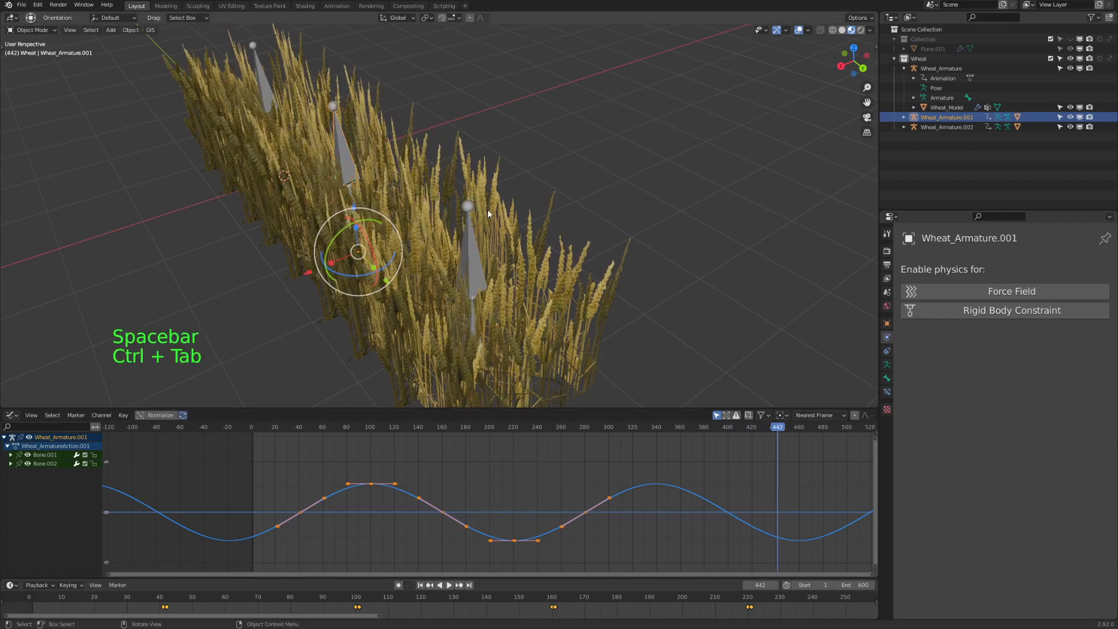
left_click(469, 216)
left_click(464, 212)
left_click(466, 206)
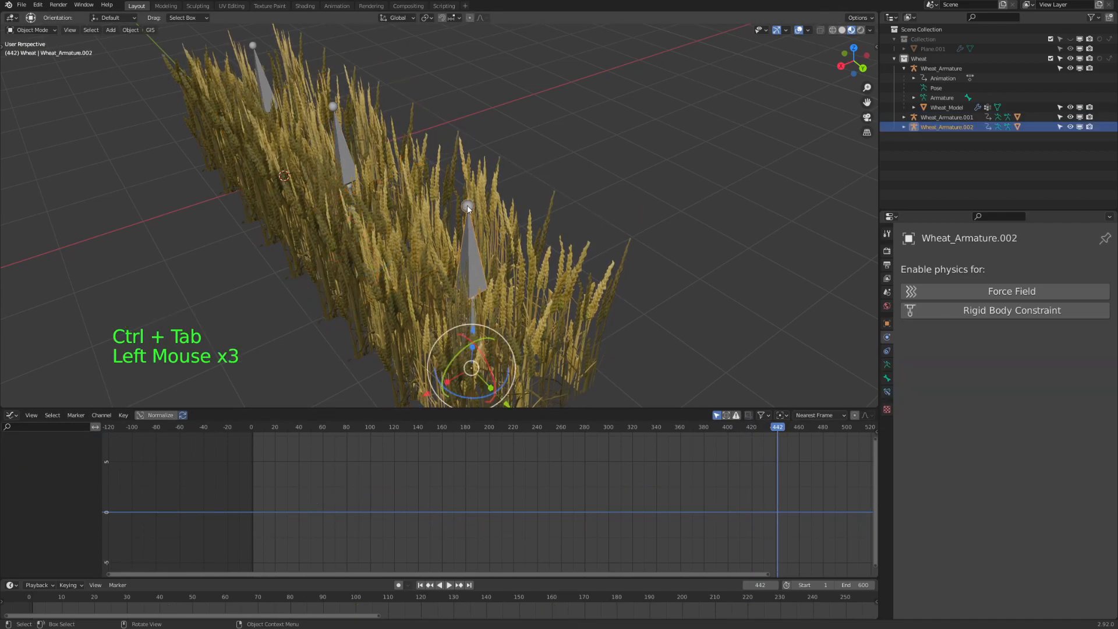
middle_click_drag(493, 251, 536, 265)
key("ctrl+Tab")
key("a")
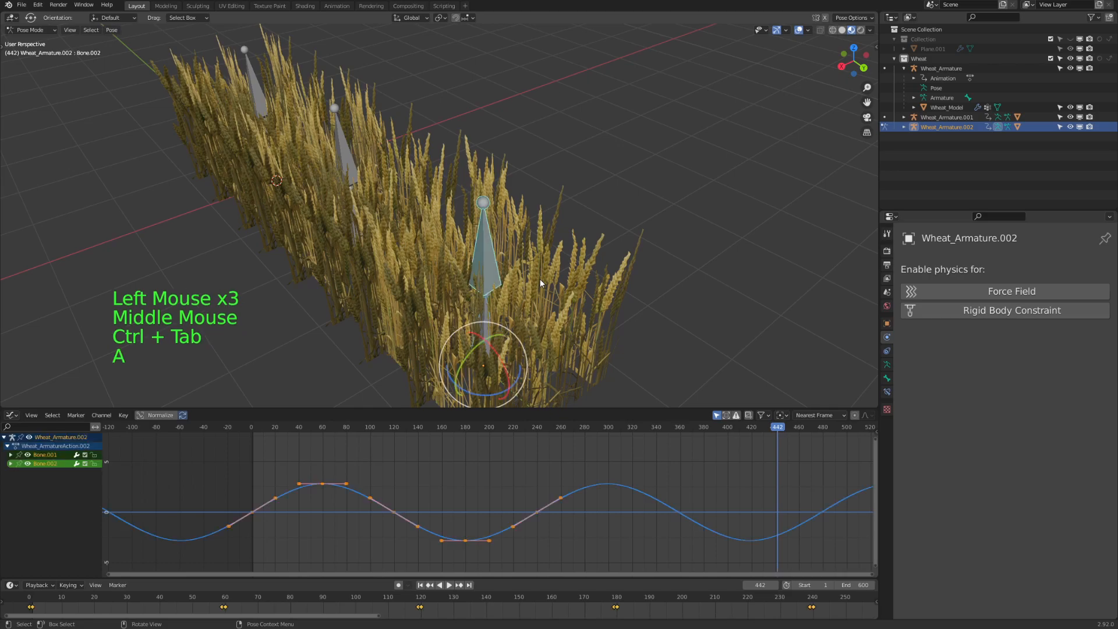
Shift the third clump's keyframes about 25 frames later and play the animation from frame 0.
middle_click_drag(409, 503, 393, 501, "shift")
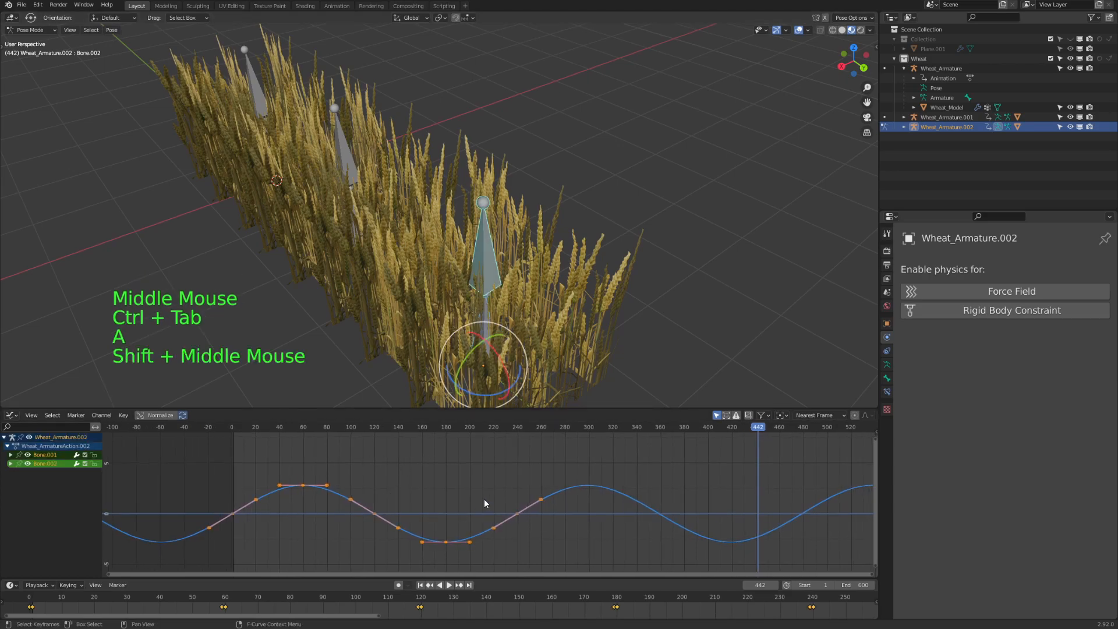
key("g")
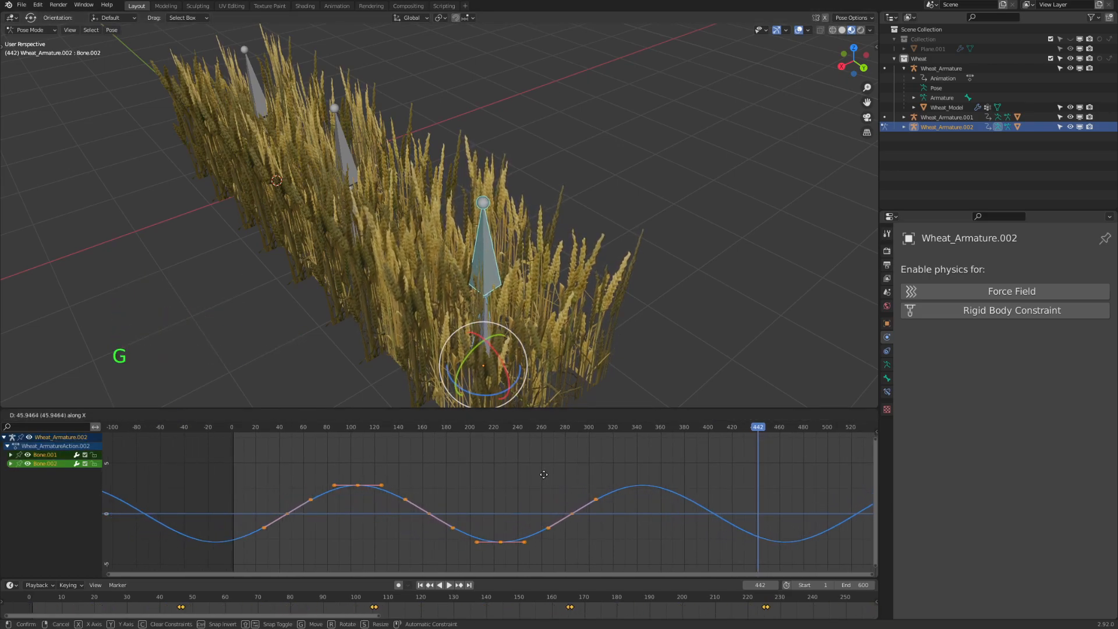
left_click(518, 472)
left_click(234, 427)
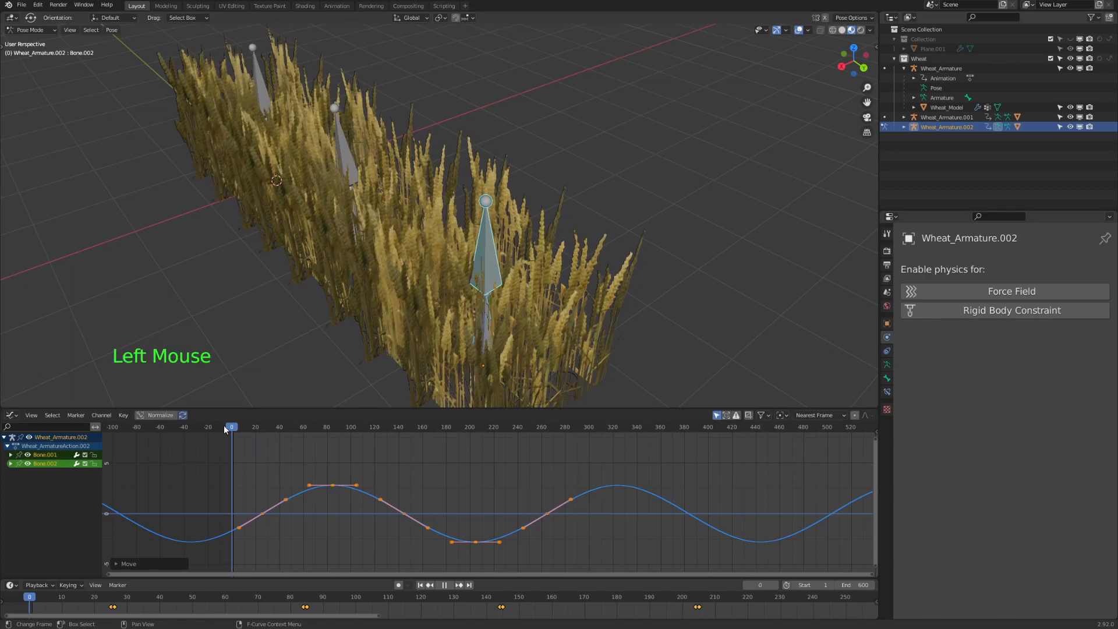
key("space")
middle_click_drag(302, 205, 255, 188)
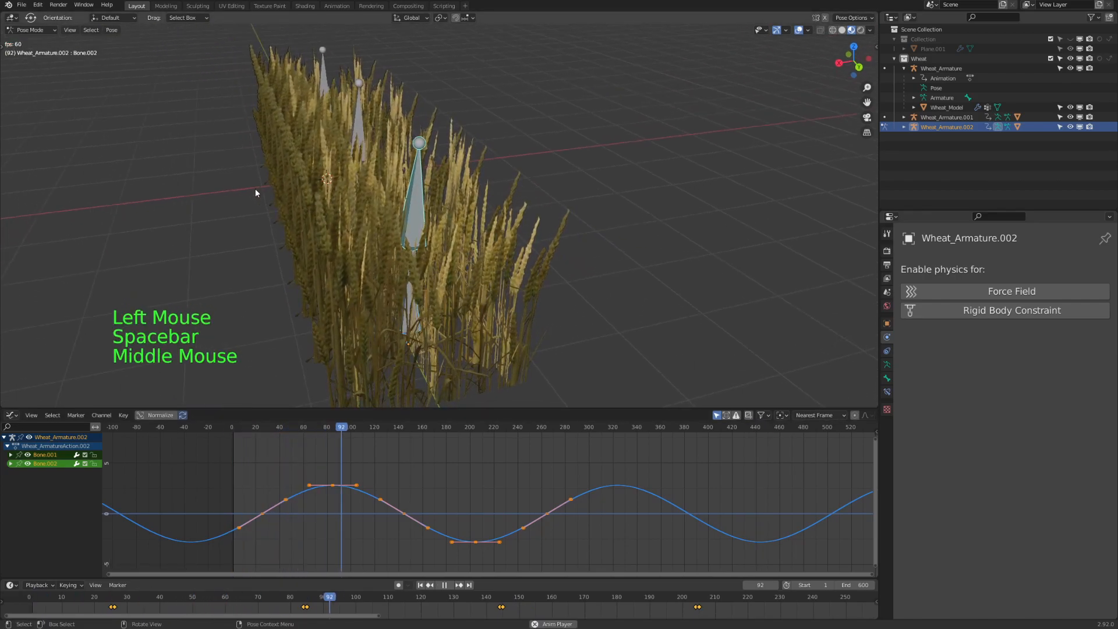
key("space")
Move the third clump's keyframes about another 107 frames later and play back the new offset.
key("g")
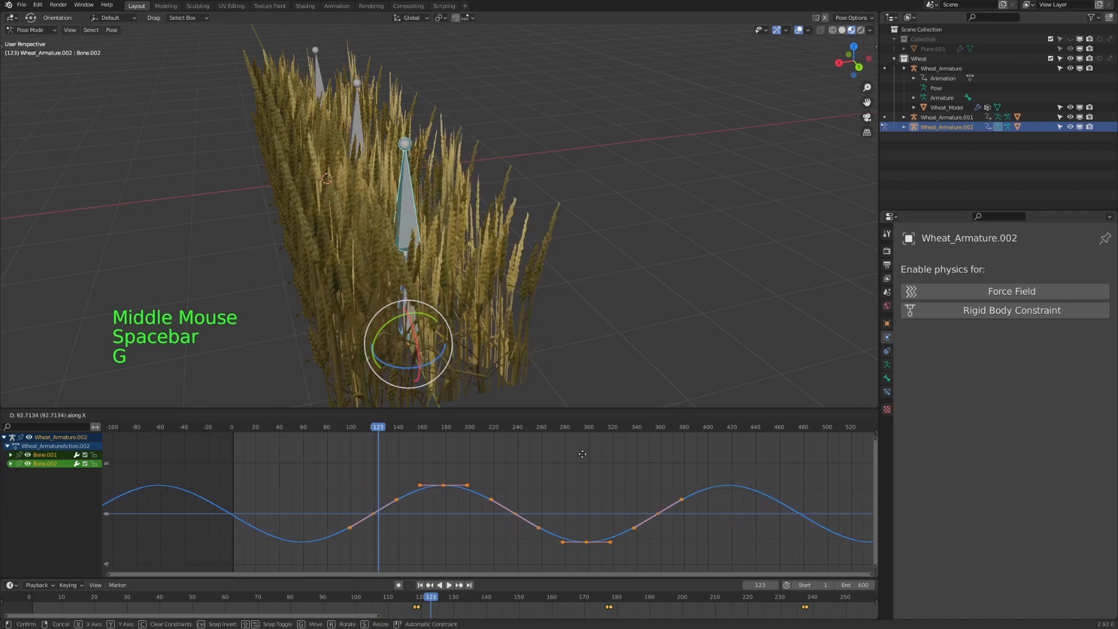
left_click(602, 453)
middle_click_drag(442, 244, 373, 213)
key("space")
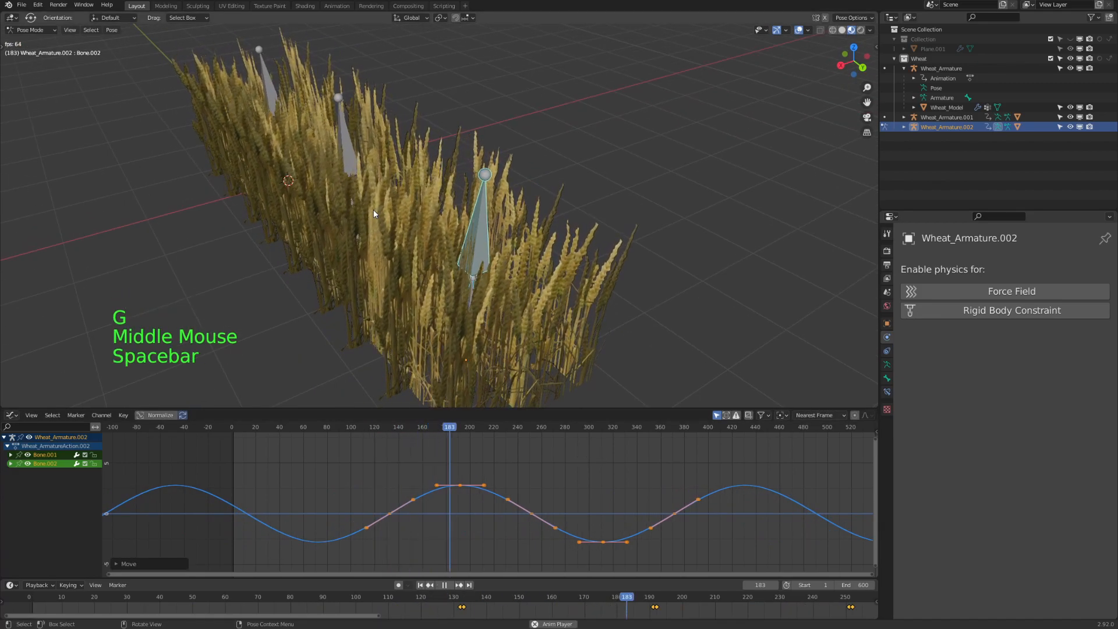
left_click(594, 155)
middle_click_drag(594, 155, 267, 487)
key("space")
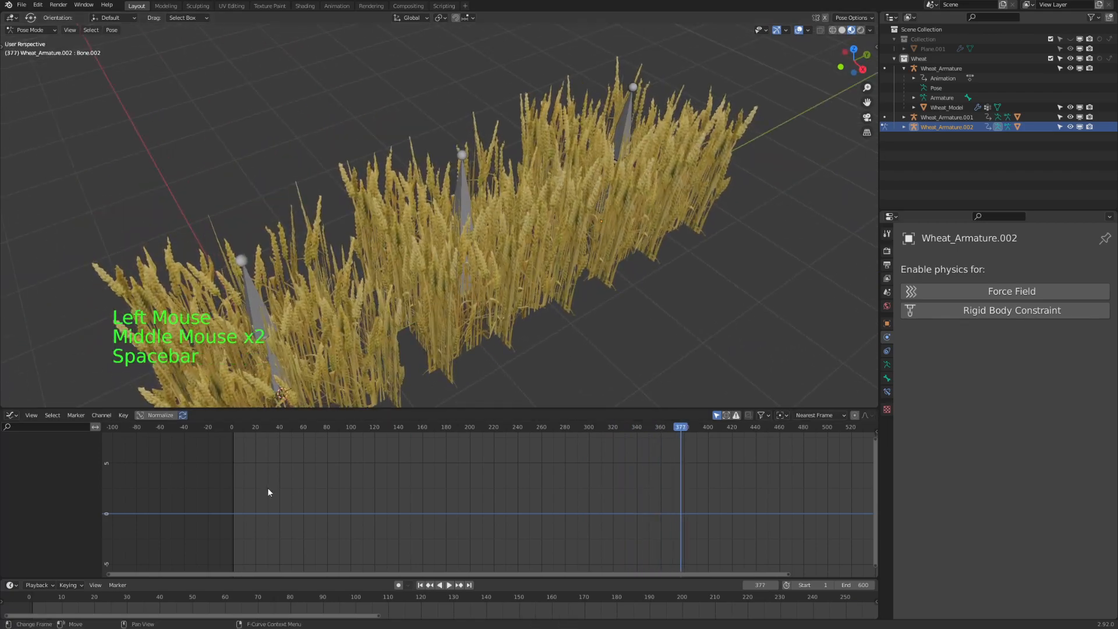
Replay the animation from near the start and compare the sway of the three clumps from several angles.
left_click(245, 429)
middle_click_drag(373, 244, 316, 200)
key("space")
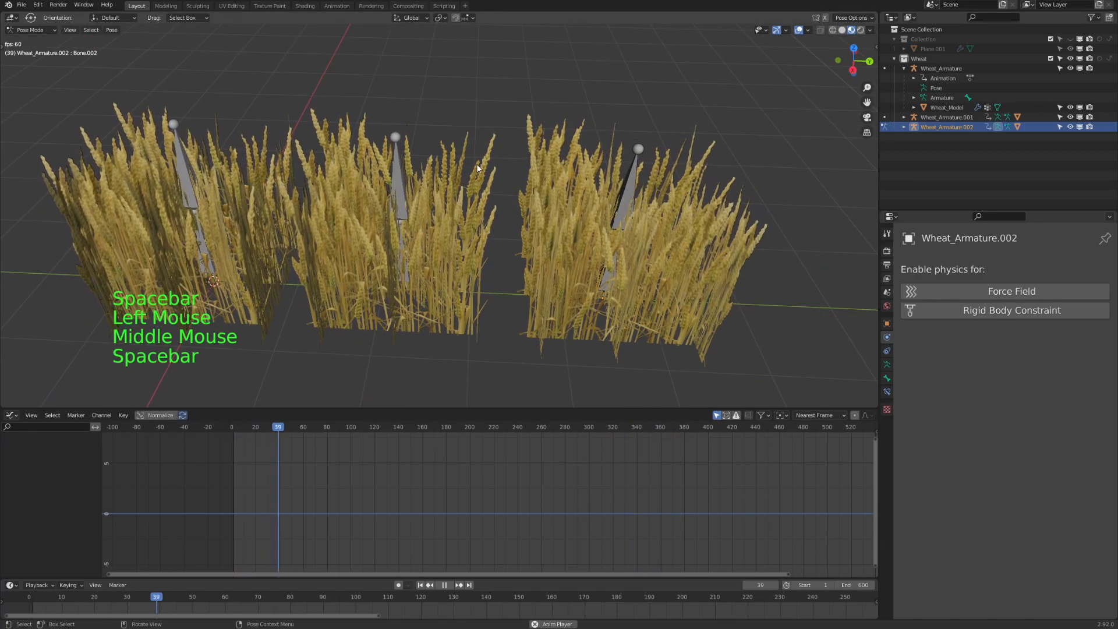
middle_click_drag(476, 169, 410, 159)
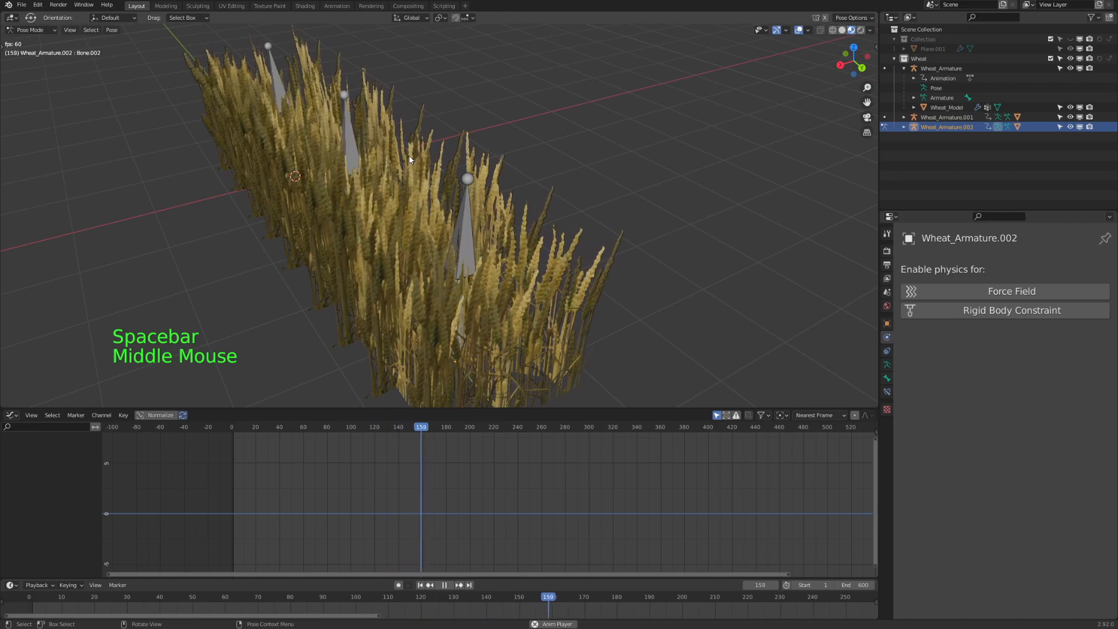
middle_click_drag(280, 64, 357, 78)
key("space")
Return to frame 0, put the armature back in Object Mode and save the file.
left_click_drag(263, 427, 232, 428)
key("ctrl+Tab")
left_click(530, 362)
key("ctrl+s")
Show only the collection holding the ground plane and play the animation of the instanced wheat field.
middle_click_drag(439, 333, 506, 320, "shift")
key("1")
middle_click_drag(535, 269, 405, 310, "ctrl")
left_click(403, 353)
middle_click_drag(402, 353, 400, 325)
left_click(369, 355)
key("space")
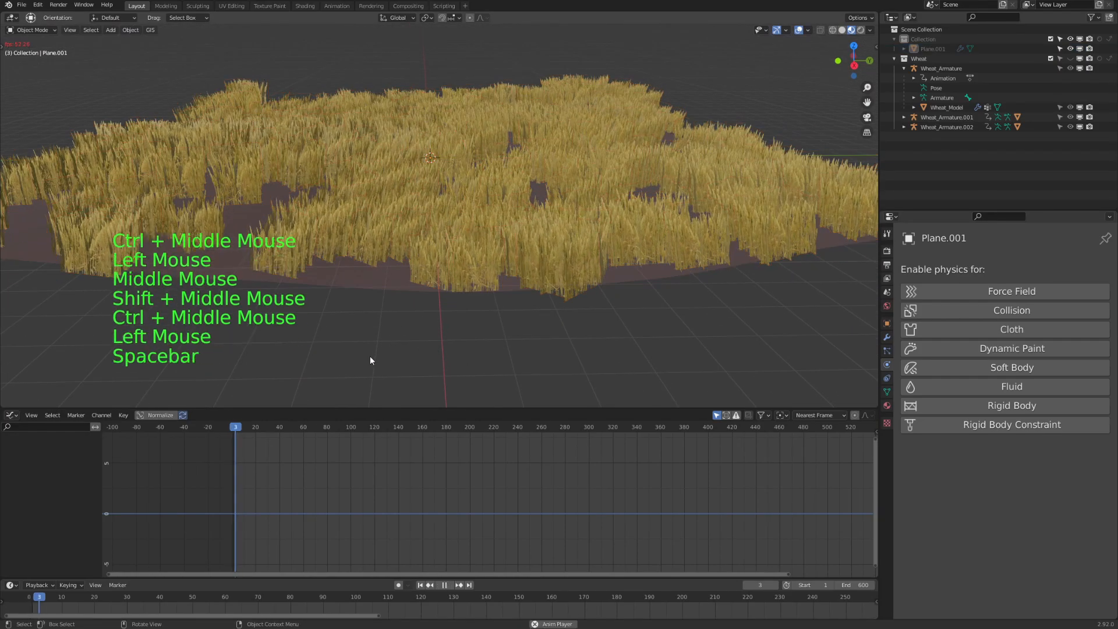
scroll(382, 336, "up", 3)
scroll(382, 333, "down", 2)
key("space")
Select the ground plane, replace the Graph Editor with the Geometry Node Editor and enlarge the node area.
left_click(360, 321)
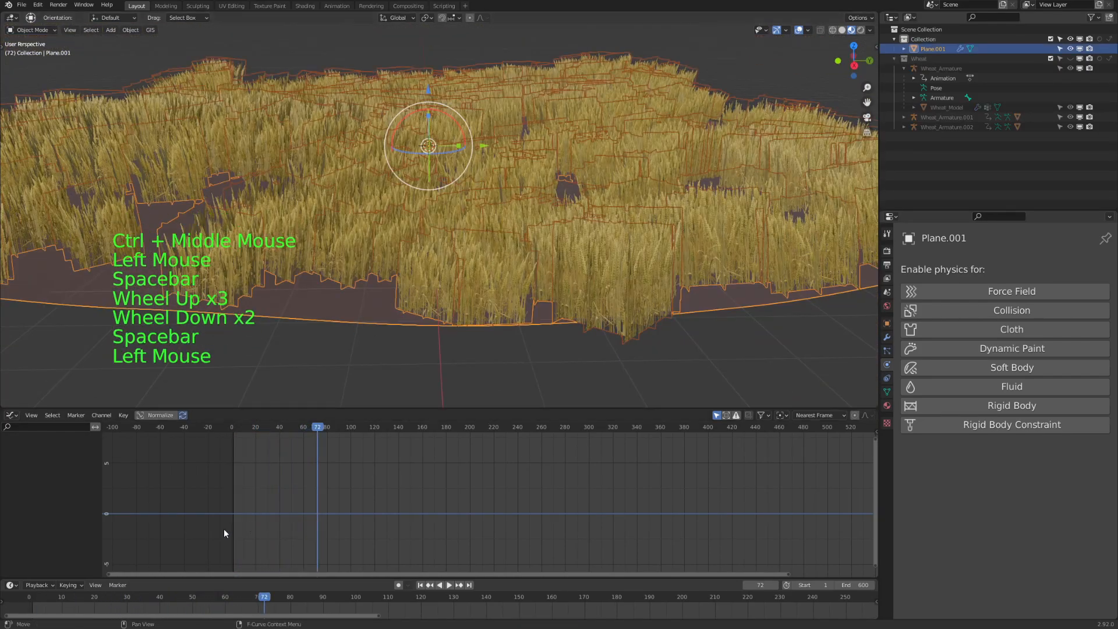
left_click(11, 415)
left_click(50, 496)
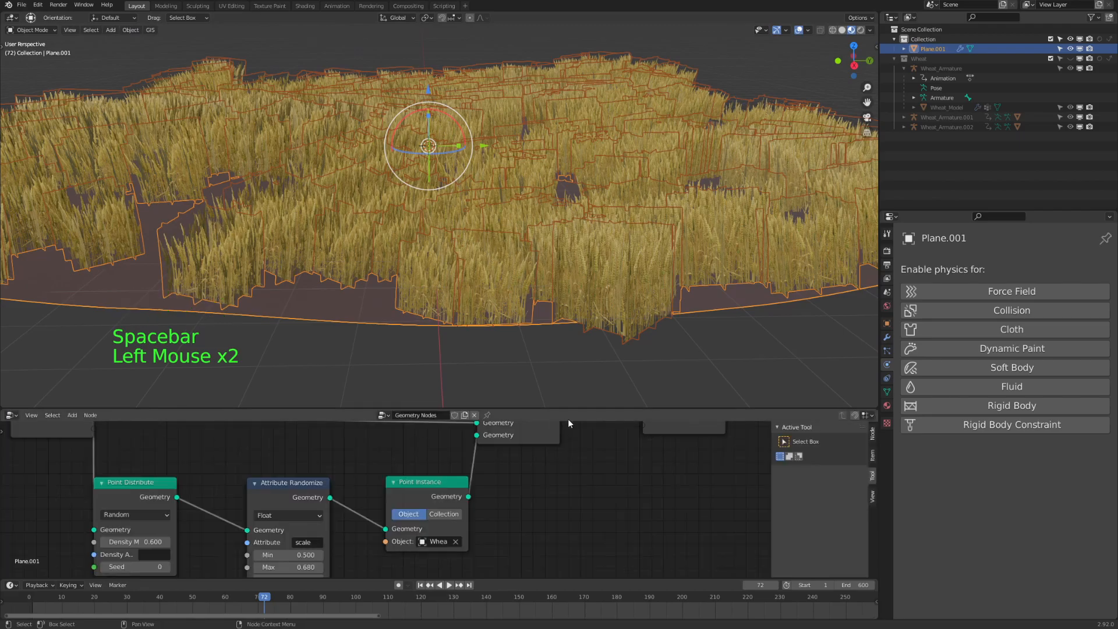
middle_click_drag(460, 519, 451, 496)
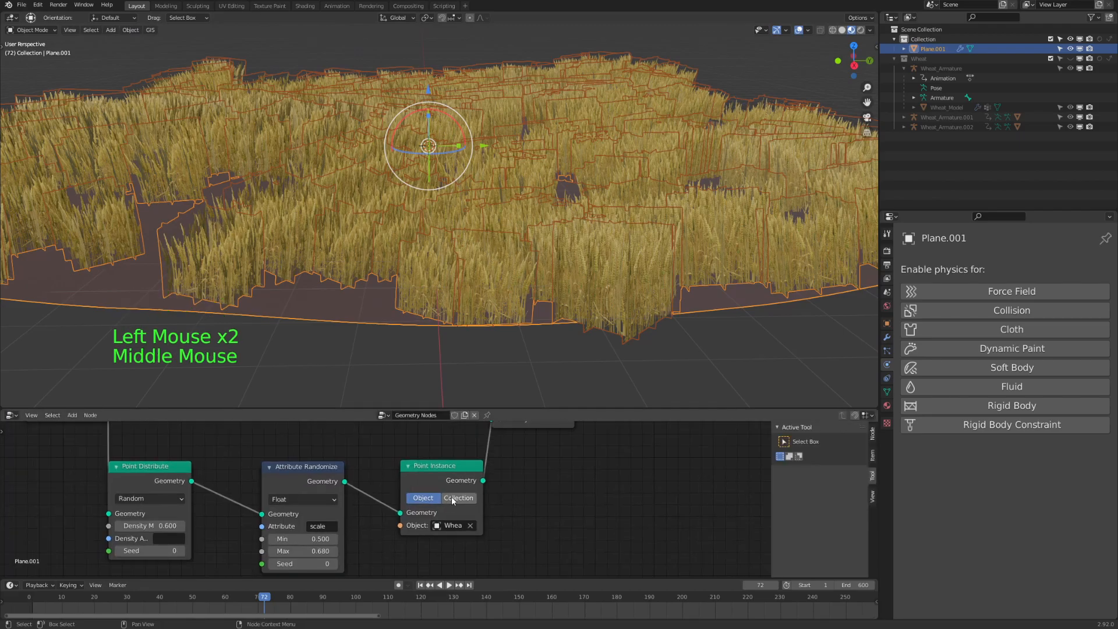
left_click(457, 527)
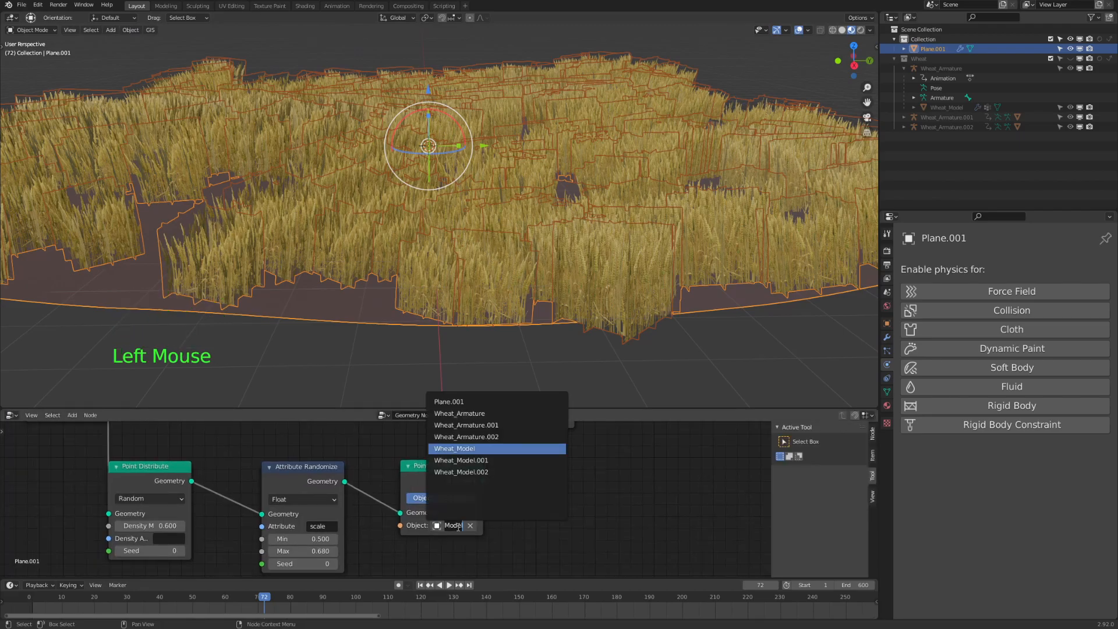
left_click(531, 507)
left_click_drag(624, 408, 641, 298)
middle_click_drag(561, 456, 526, 438, "shift")
left_click(406, 393)
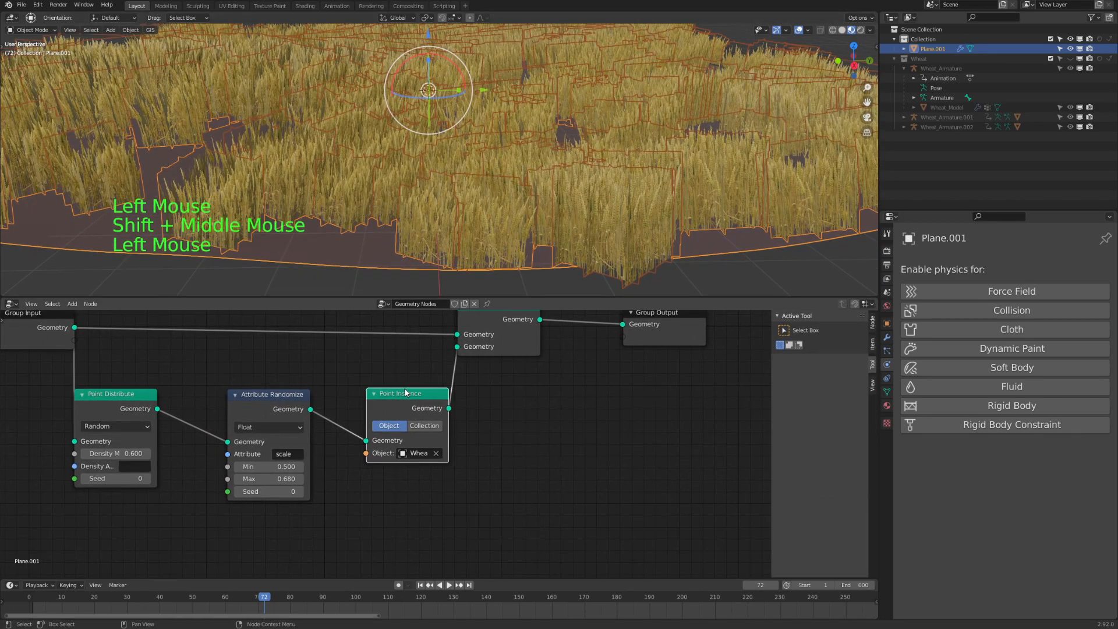
key("shift+d")
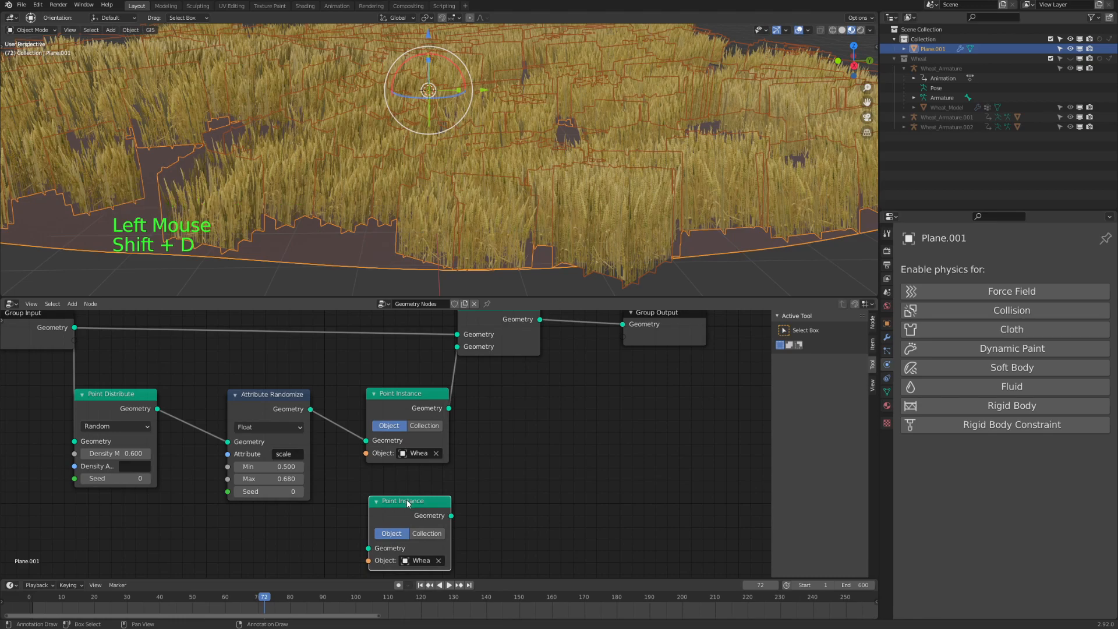
key("x")
Reposition the Point Instance node, switch it from Object to Collection and assign the Wheat collection.
middle_click_drag(409, 480, 364, 535, "shift")
middle_click_drag(453, 489, 440, 403, "shift")
middle_click_drag(506, 432, 509, 461, "shift")
left_click_drag(431, 411, 403, 400)
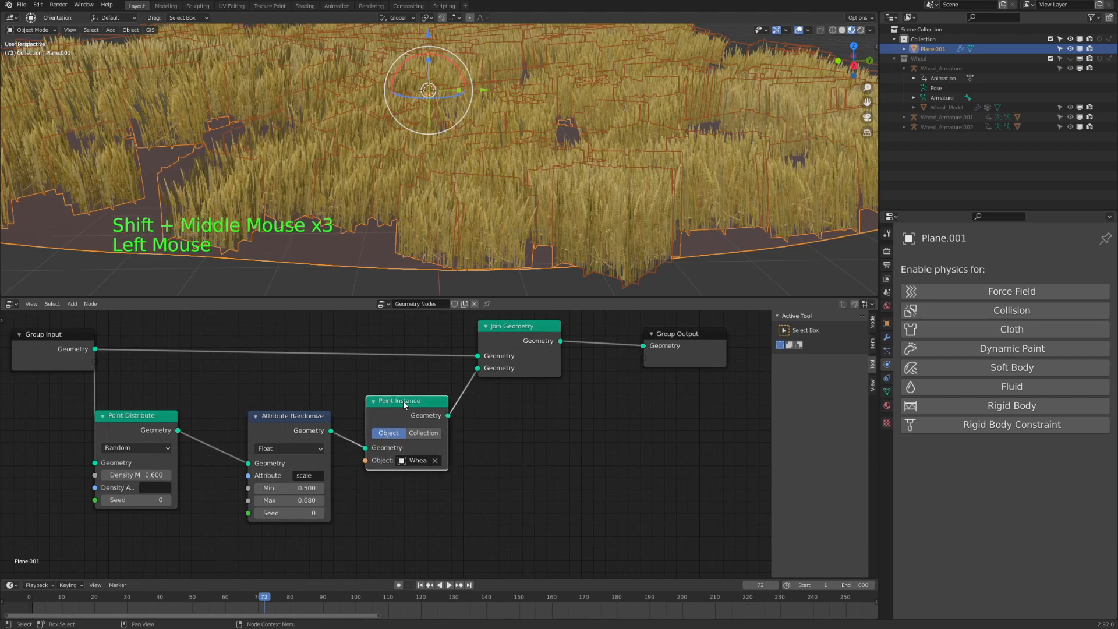
left_click(434, 460)
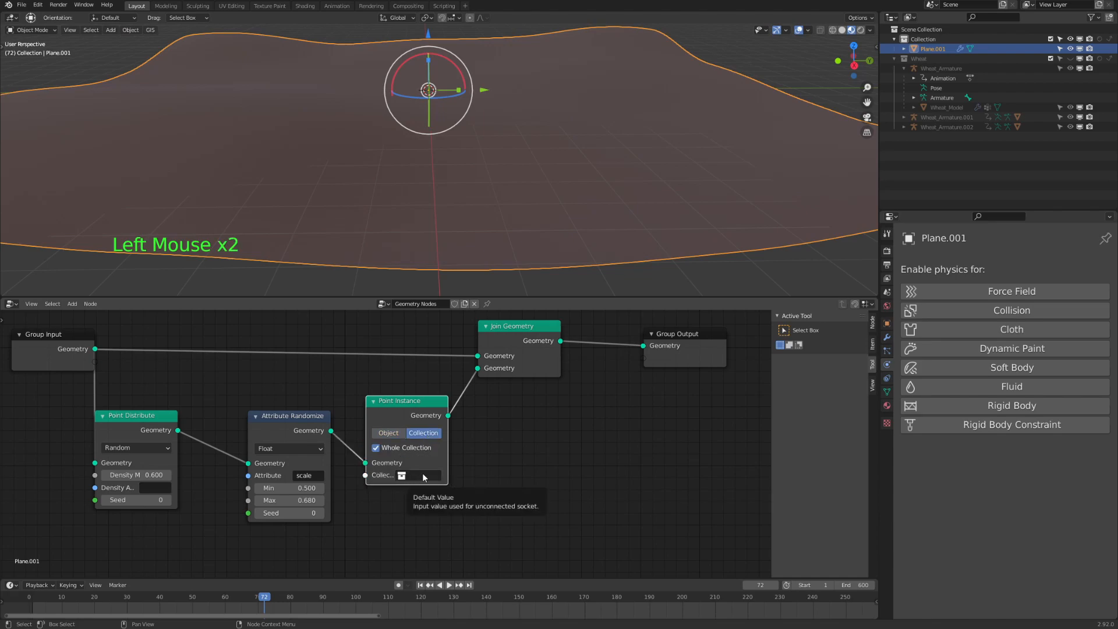
left_click(423, 475)
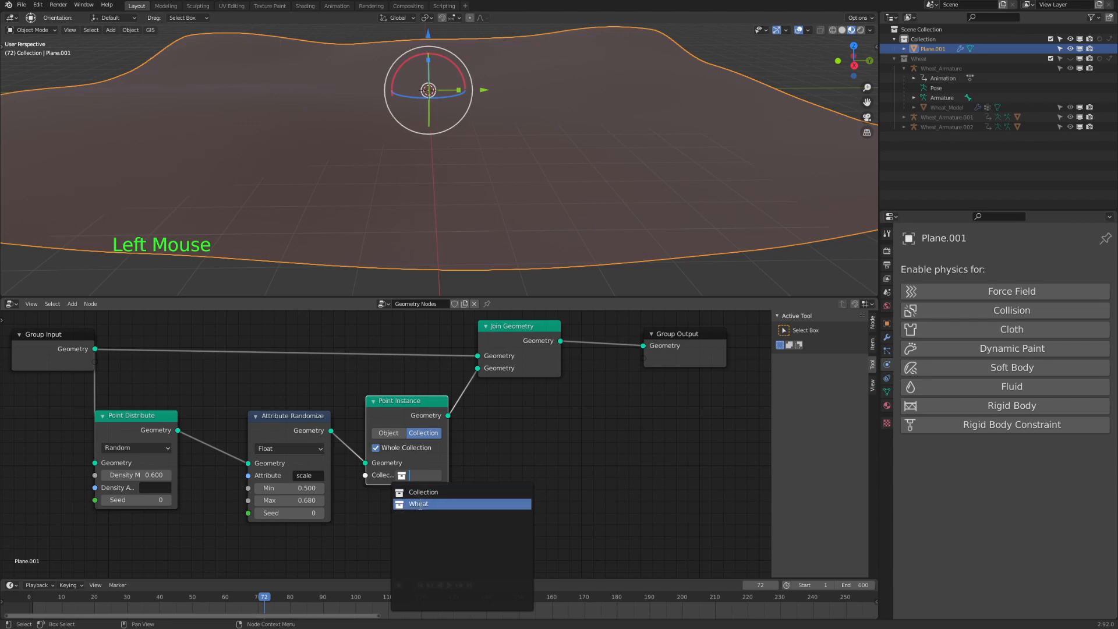
left_click(423, 473)
left_click(424, 504)
Play the field animation in a maximized viewport and examine the instanced wheat clumps and their armatures up close.
mouse_move(460, 217)
middle_mouse_down()
mouse_move(470, 215)
mouse_move(464, 227)
mouse_move(460, 214)
middle_mouse_up()
mouse_move(460, 206)
middle_mouse_down()
mouse_move(459, 217)
mouse_move(465, 198)
mouse_move(462, 212)
mouse_move(456, 204)
middle_mouse_up()
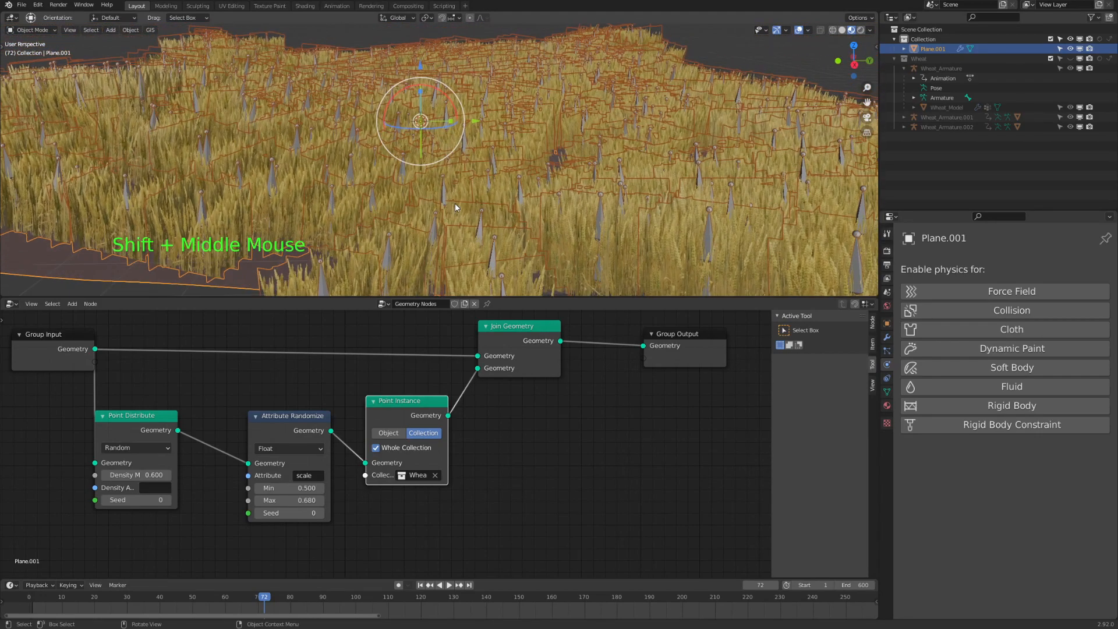
key("space")
left_click(689, 114)
scroll(582, 171, "up", 3)
scroll(567, 162, "down", 1)
key("ctrl+space")
middle_click_drag(531, 220, 529, 263)
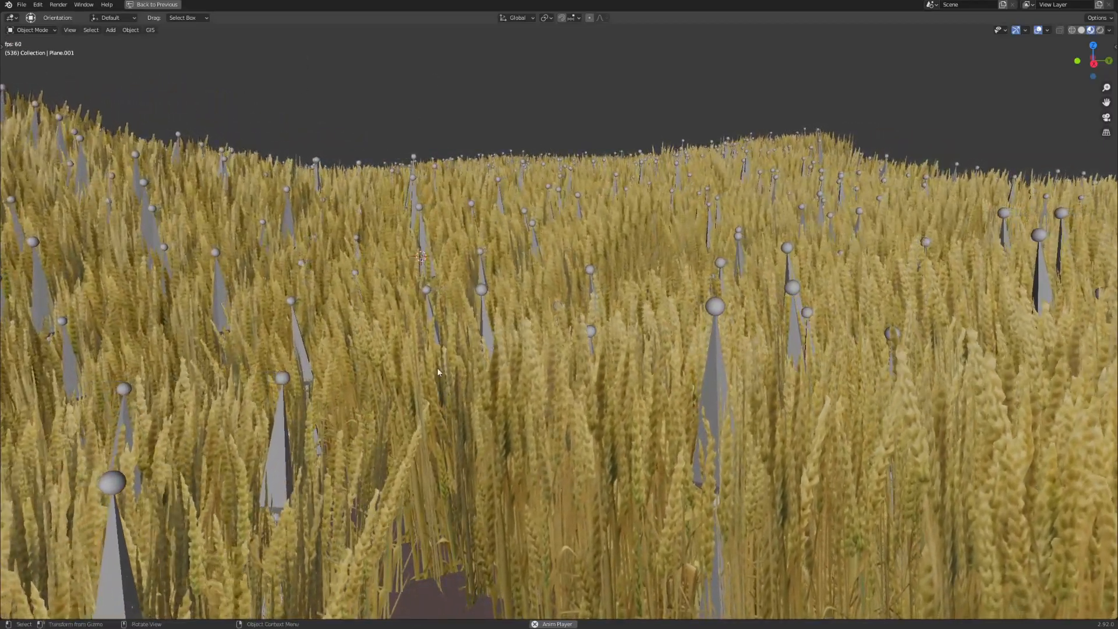
middle_click_drag(582, 216, 548, 230)
key("space")
key("ctrl+space")
Shrink the node editor area and show only the Wheat collection with its three clumps.
left_click(517, 428)
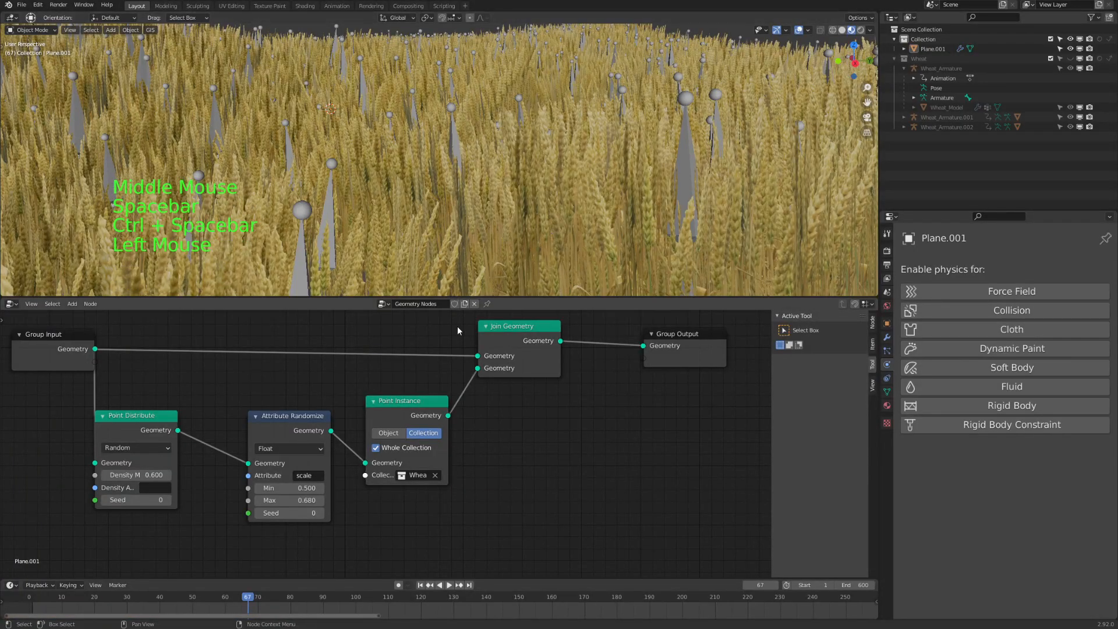
left_click_drag(555, 298, 554, 401)
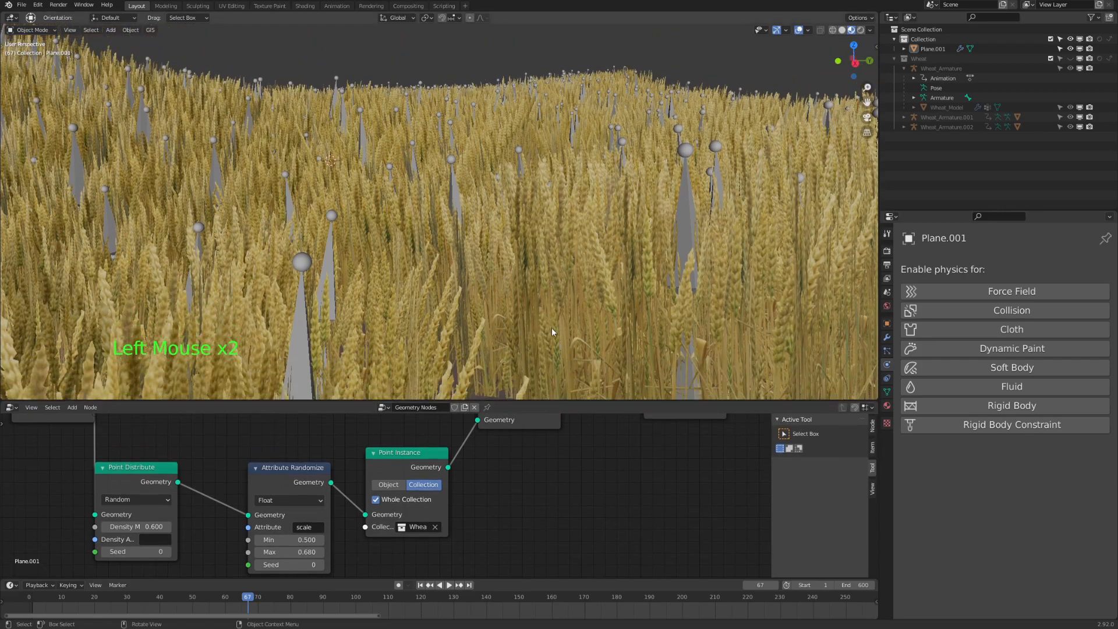
left_click(428, 69)
key("2")
middle_click_drag(513, 175, 436, 225, "shift")
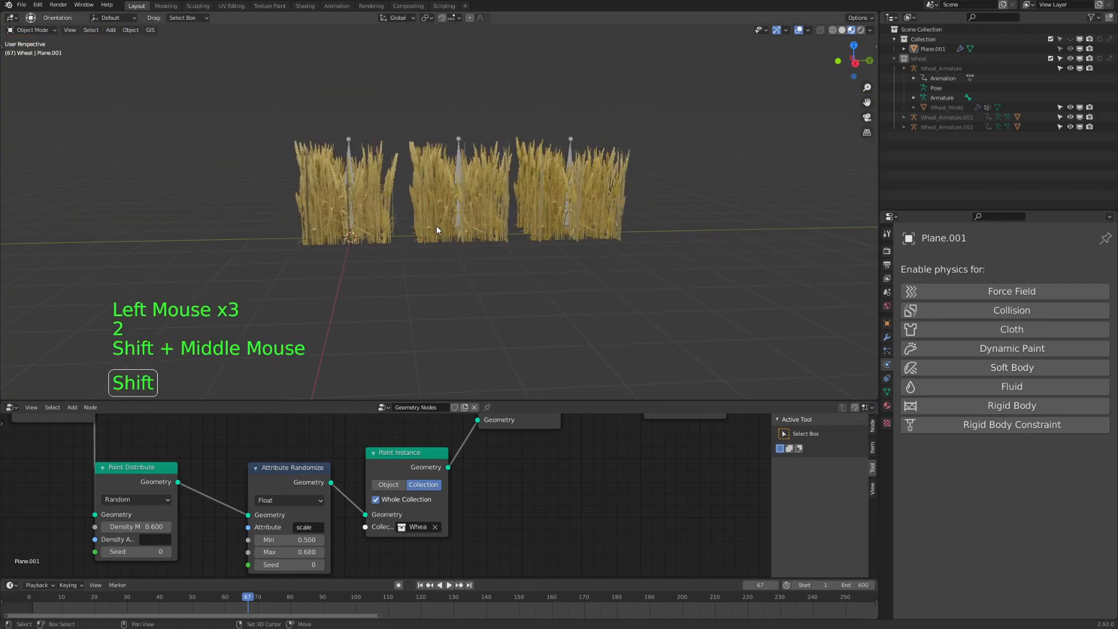
scroll(435, 226, "up", 2)
Select the wheat models and the first clump's armature in turn to inspect how the clumps are built.
left_click(305, 103)
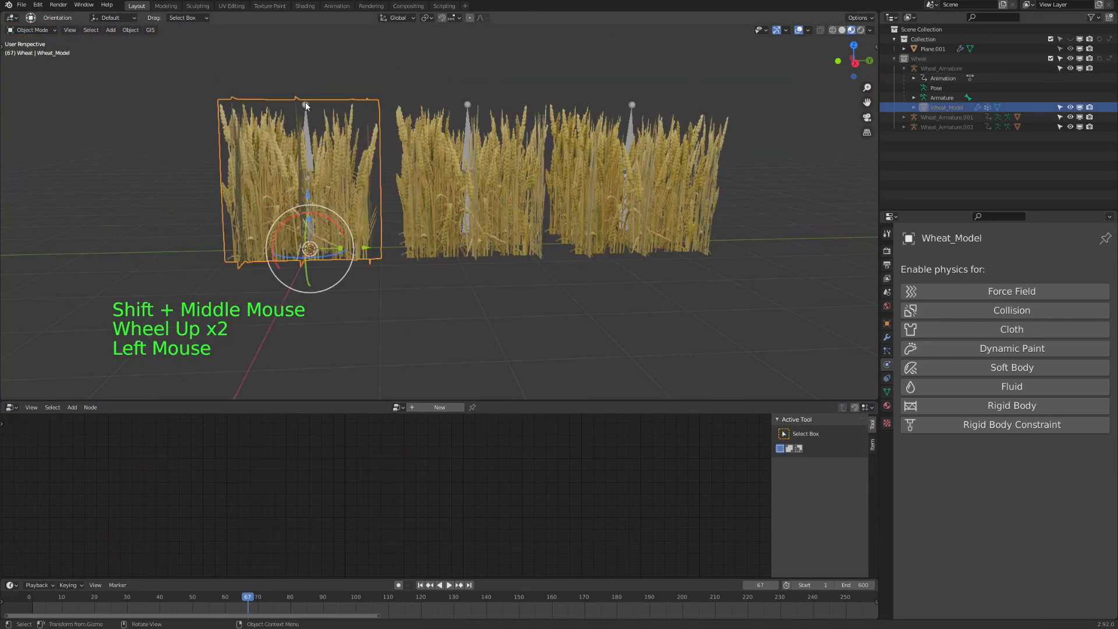
left_click(310, 102)
left_click(397, 118)
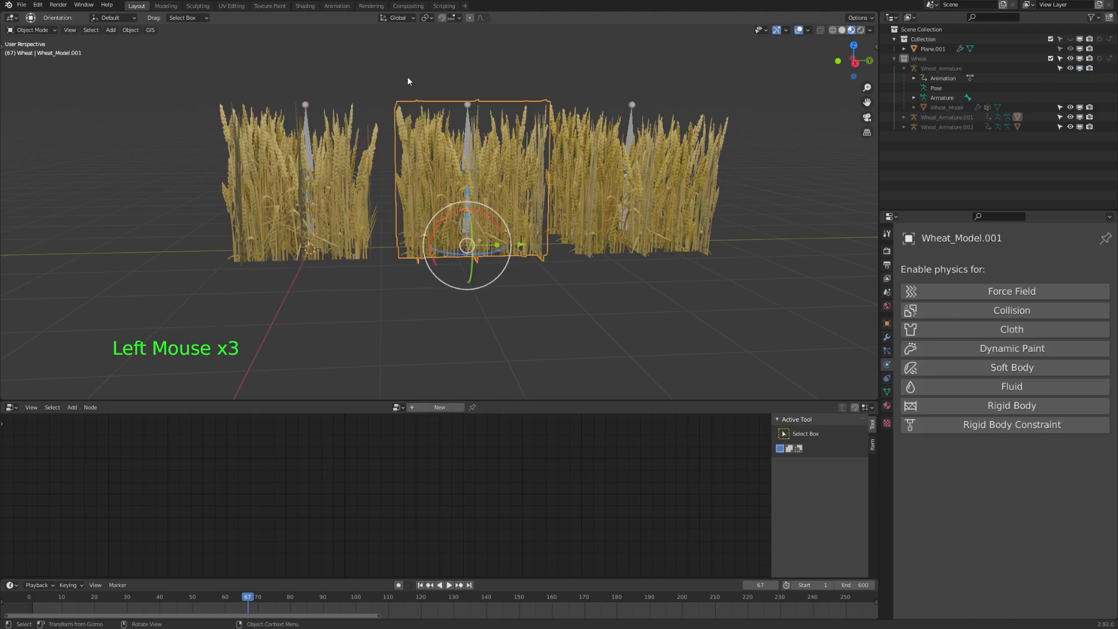
middle_click_drag(407, 77, 424, 78, "shift")
scroll(310, 105, "up", 2)
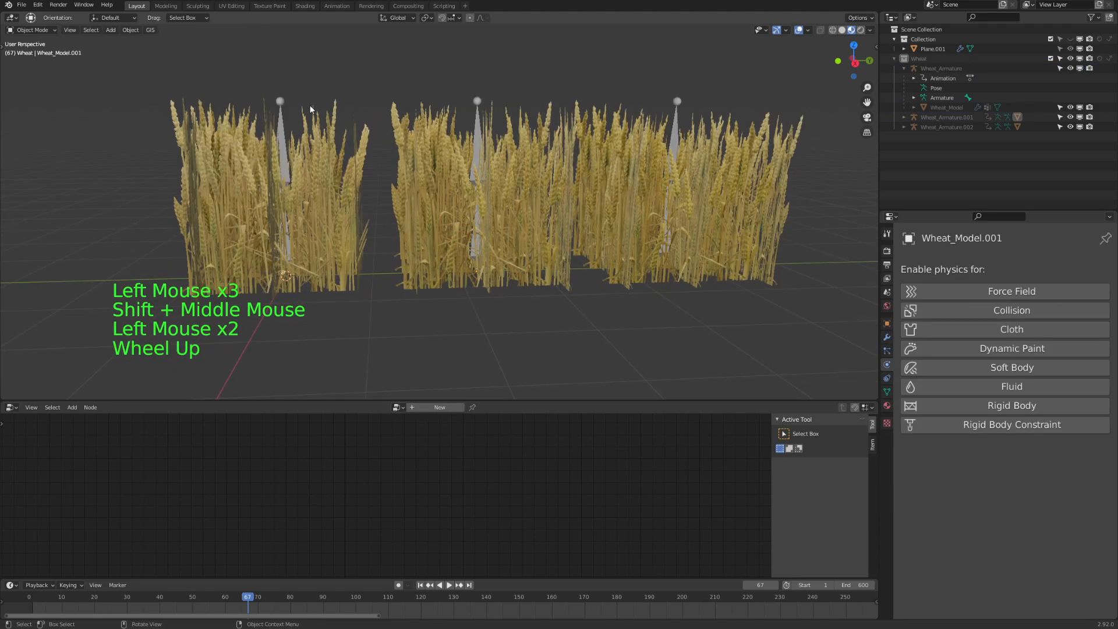
left_click(243, 77)
left_click(244, 76)
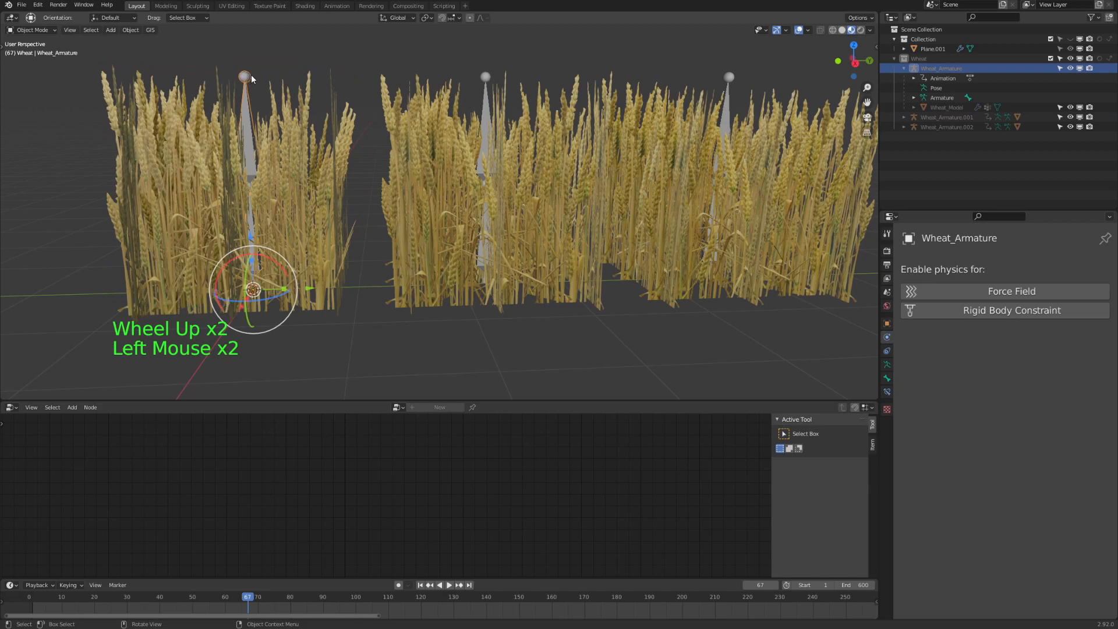
left_click(397, 52)
Select all wheat models and armatures and move them to the collection named Collection.
scroll(398, 57, "down", 2)
key("a")
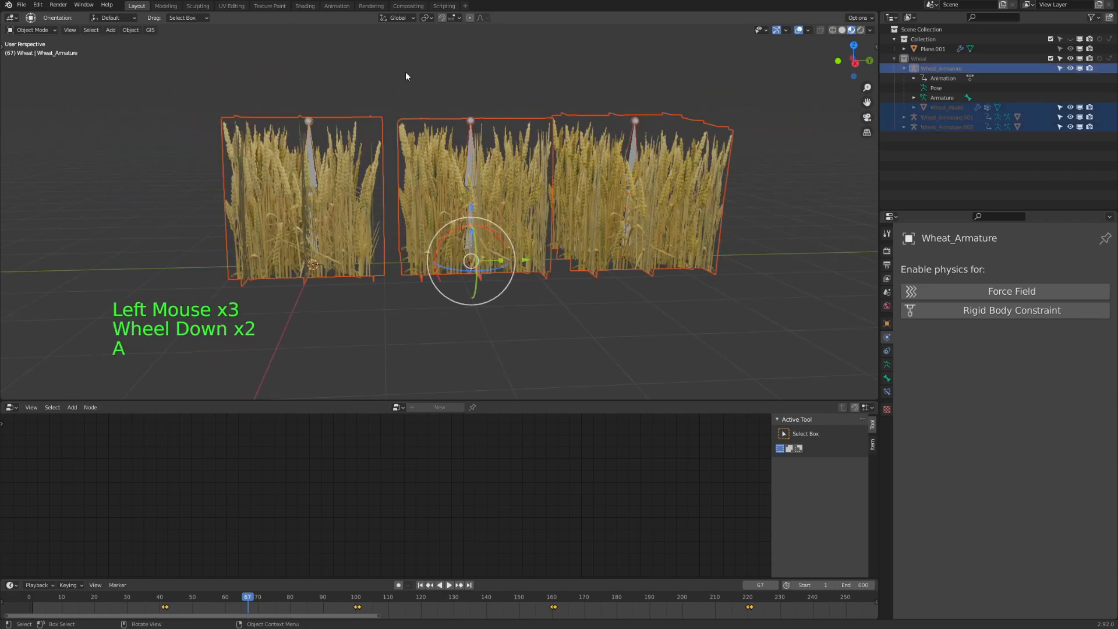
key("m")
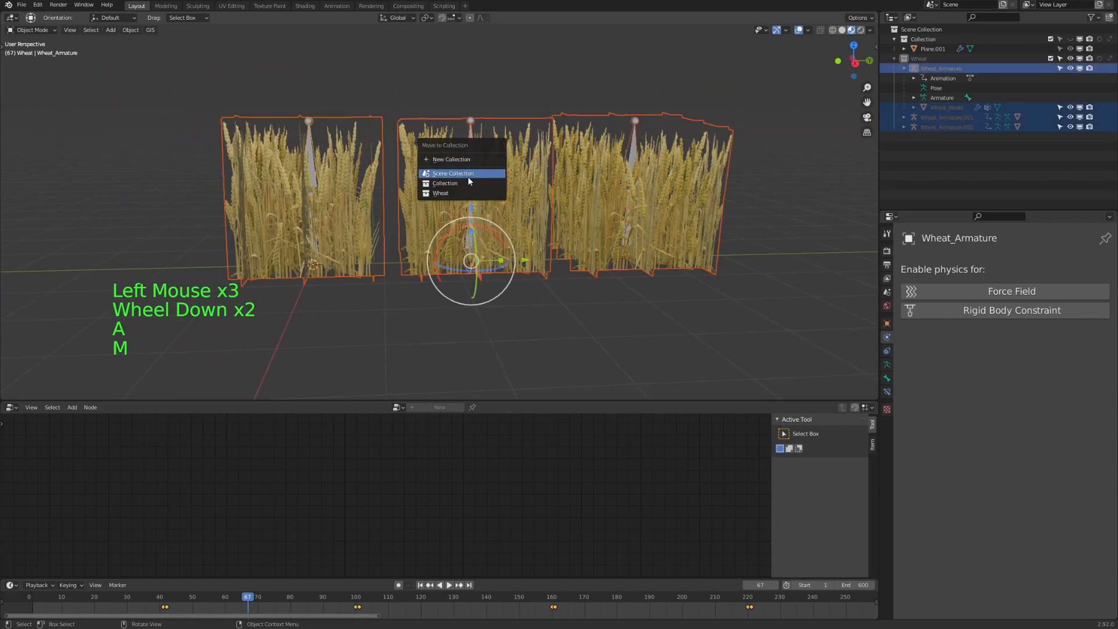
left_click(473, 182)
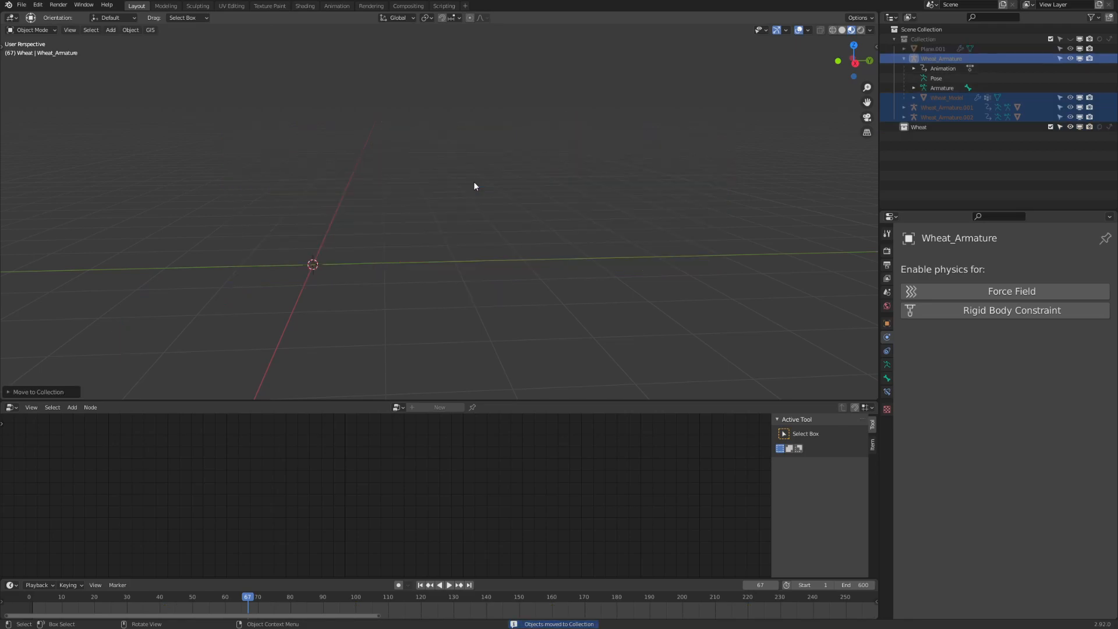
left_click(536, 155)
Show the main collection, select only the three wheat models and move them back to the Wheat collection.
key("1")
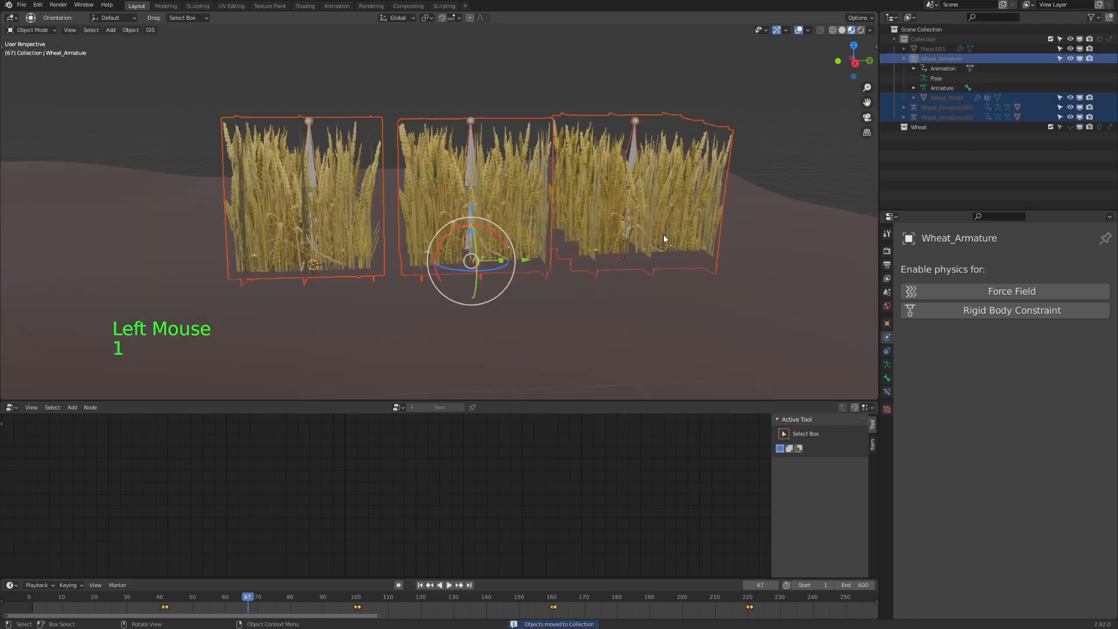
scroll(401, 91, "up", 2)
left_click(294, 106)
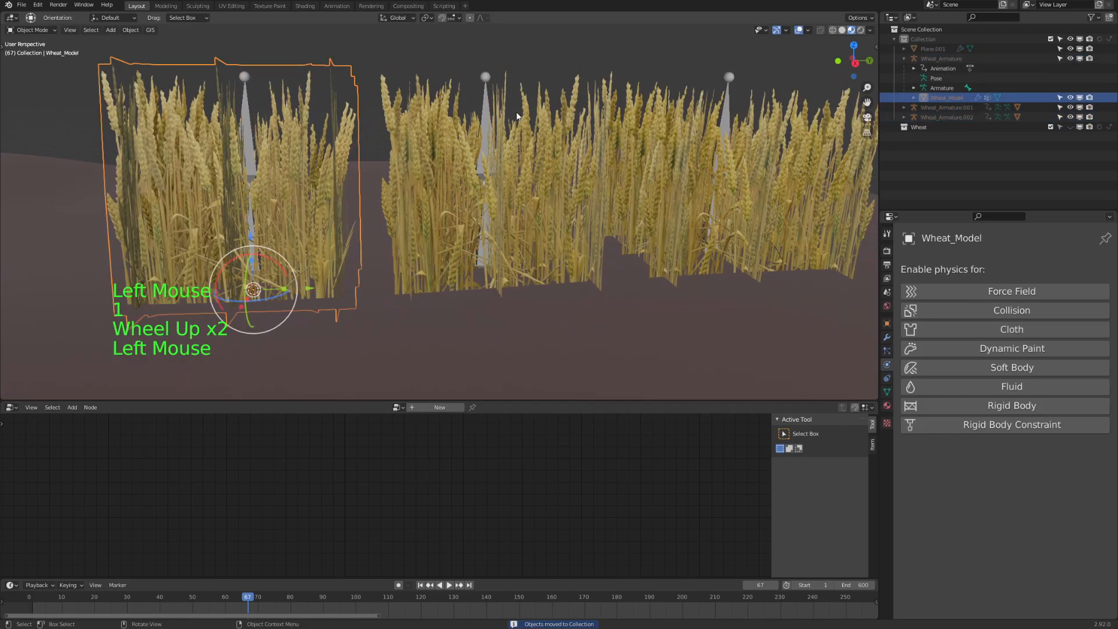
left_click(447, 114, "shift")
middle_click_drag(652, 108, 603, 151, "shift")
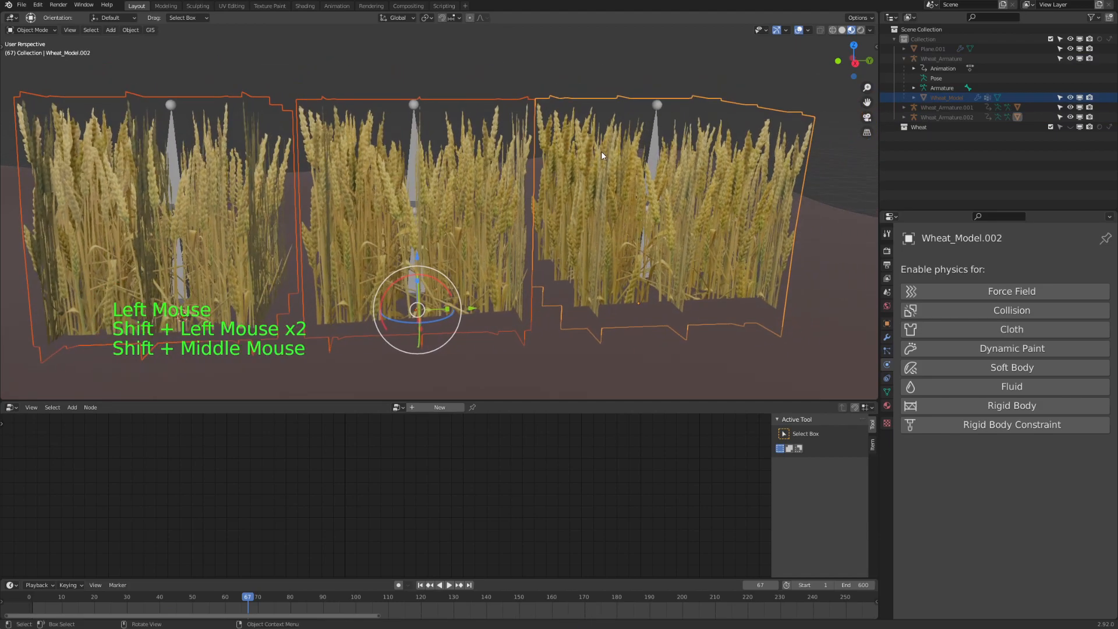
key("m")
left_click(578, 159)
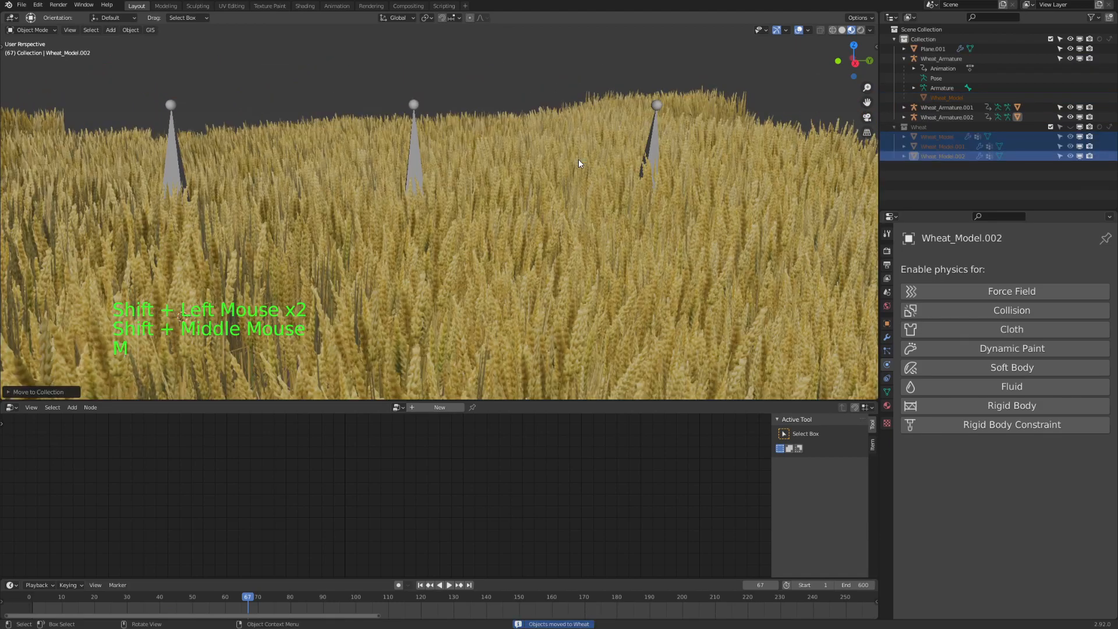
Hide the three wheat armatures in the main collection from the viewport.
scroll(484, 123, "down", 4)
scroll(487, 129, "up", 2)
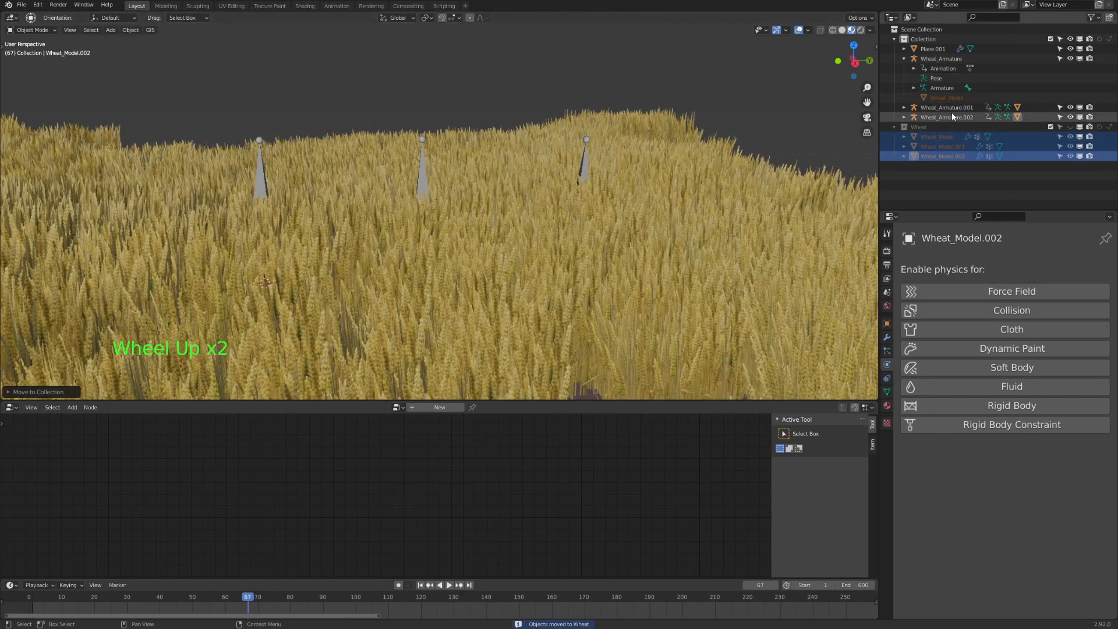
left_click(937, 107)
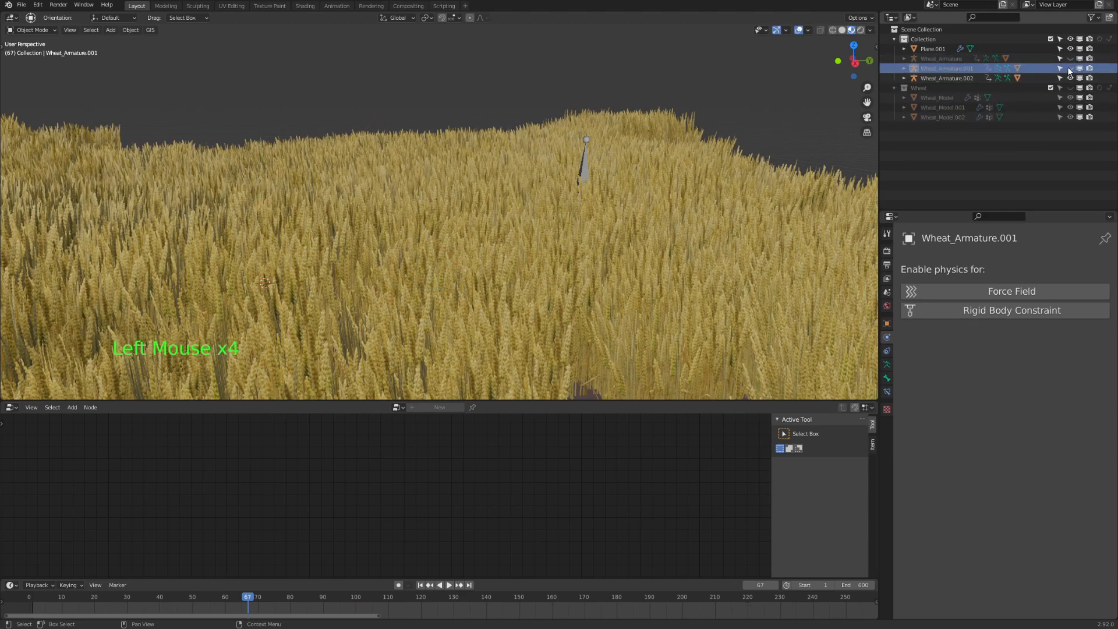
Show only the Wheat collection and select each of its three wheat models in turn to check its contents.
key("2")
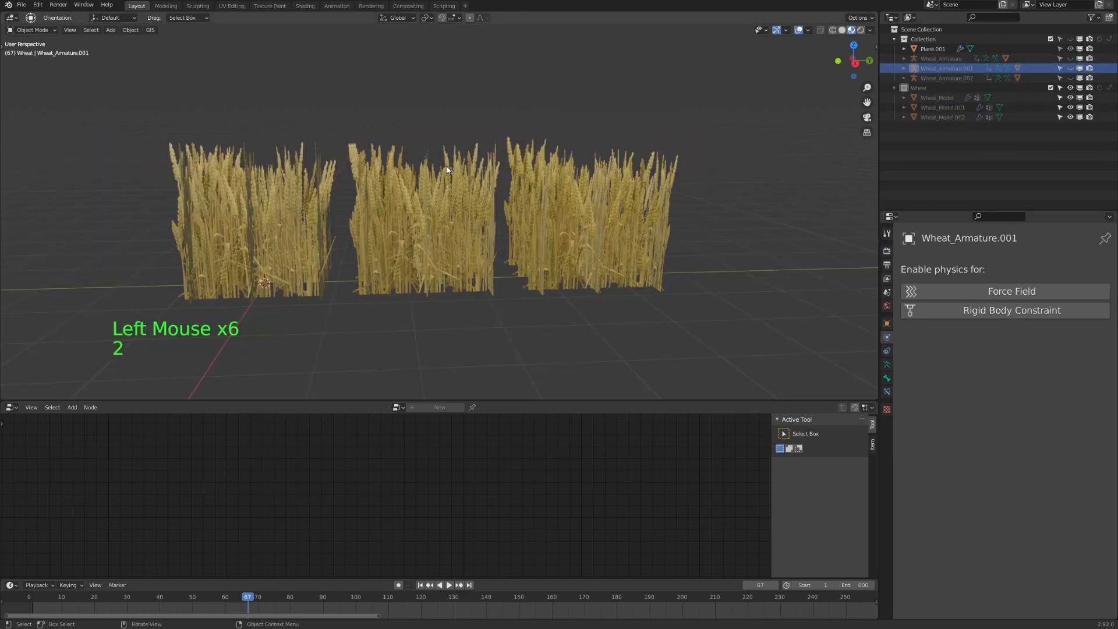
left_click(326, 197)
middle_click_drag(431, 173, 404, 214)
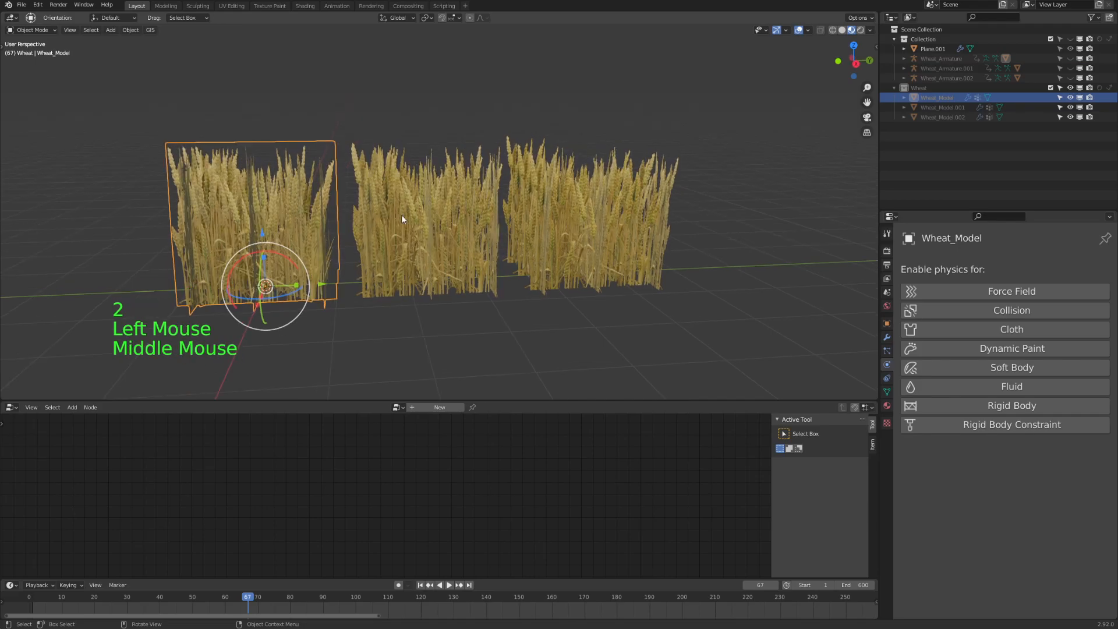
left_click(402, 214)
middle_click_drag(592, 186, 572, 210)
left_click(571, 210)
Show the main collection with the wheat field, start the animation playback and save the file.
key("1")
scroll(492, 262, "down", 4)
middle_click_drag(499, 282, 399, 332, "shift")
scroll(469, 240, "up", 2)
key("space")
key("ctrl+s")
Select the ground plane and check which collection the Point Instance node uses.
left_click(399, 331)
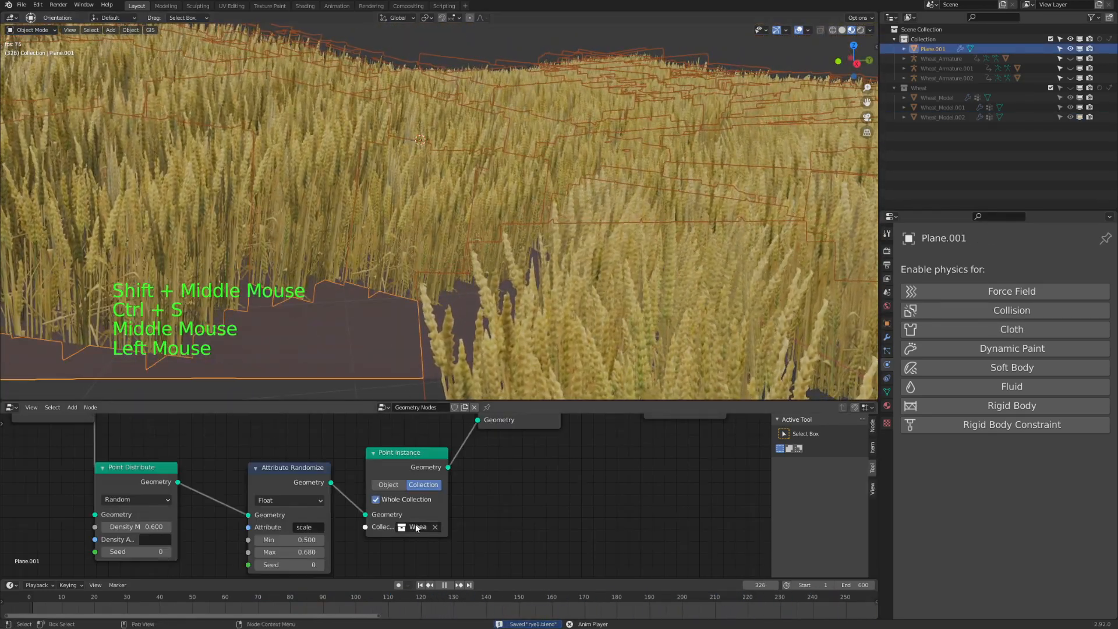
double_click(416, 526)
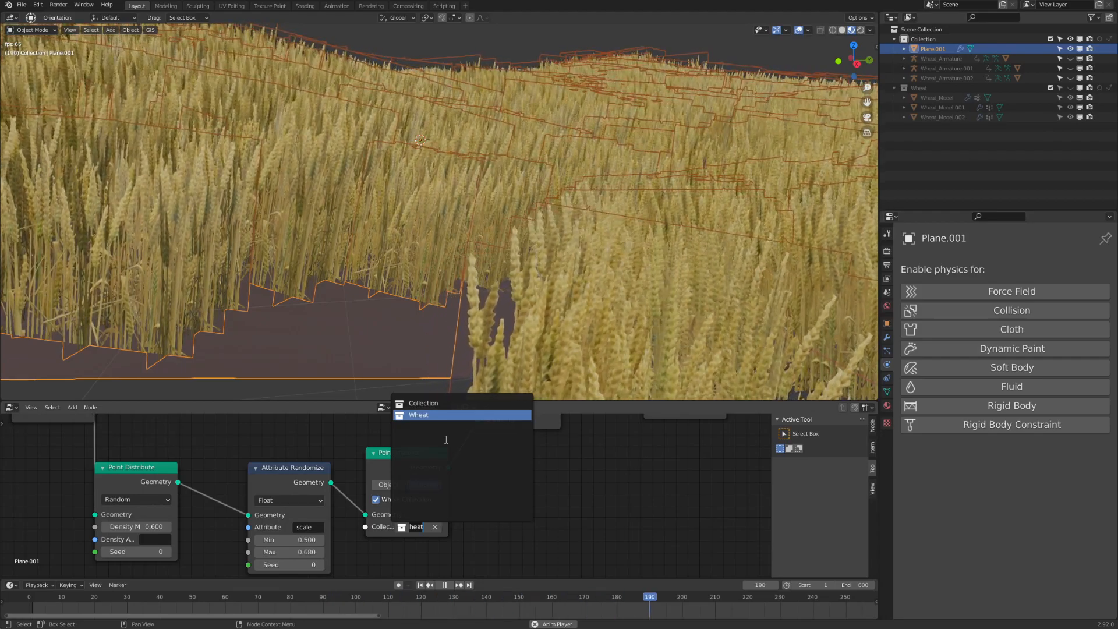
left_click(604, 506)
Examine the swaying wheat field from several angles in a maximized viewport, then restore the layout.
middle_click_drag(499, 275, 442, 350)
key("ctrl+space")
left_click(316, 494)
middle_click_drag(625, 293, 523, 340, "shift")
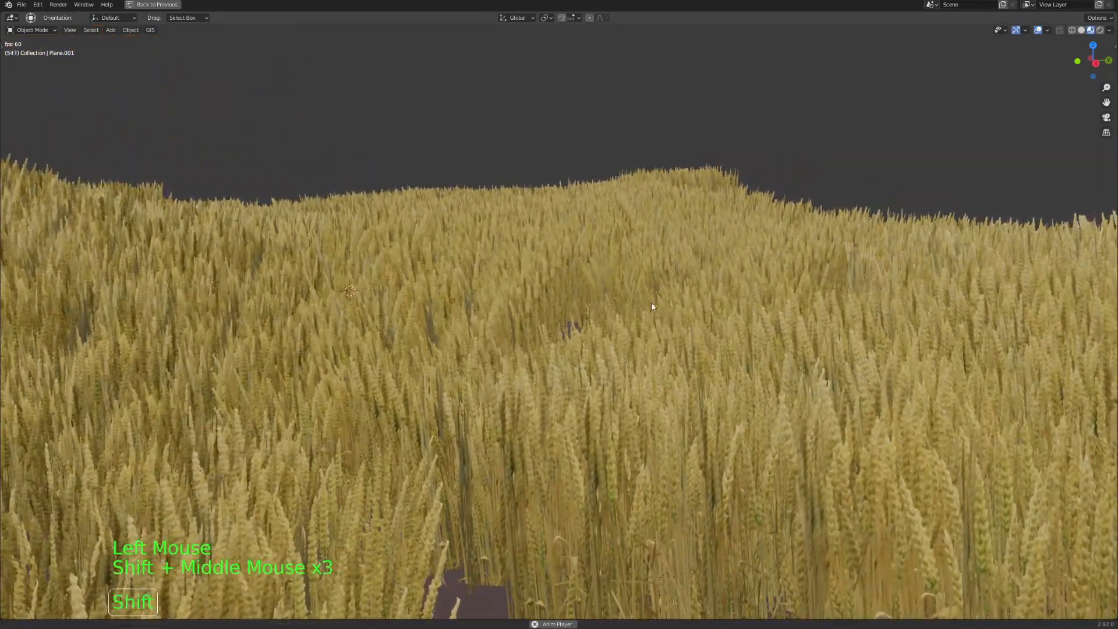
middle_click_drag(656, 307, 584, 417, "shift")
middle_click_drag(567, 299, 651, 313, "shift")
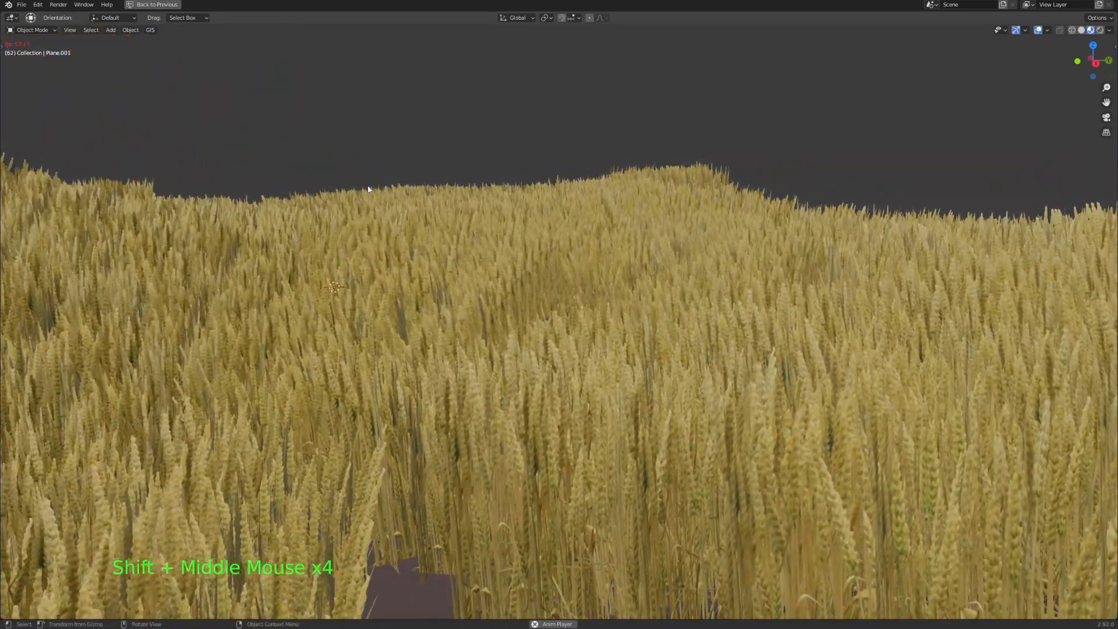
middle_click_drag(698, 208, 657, 246)
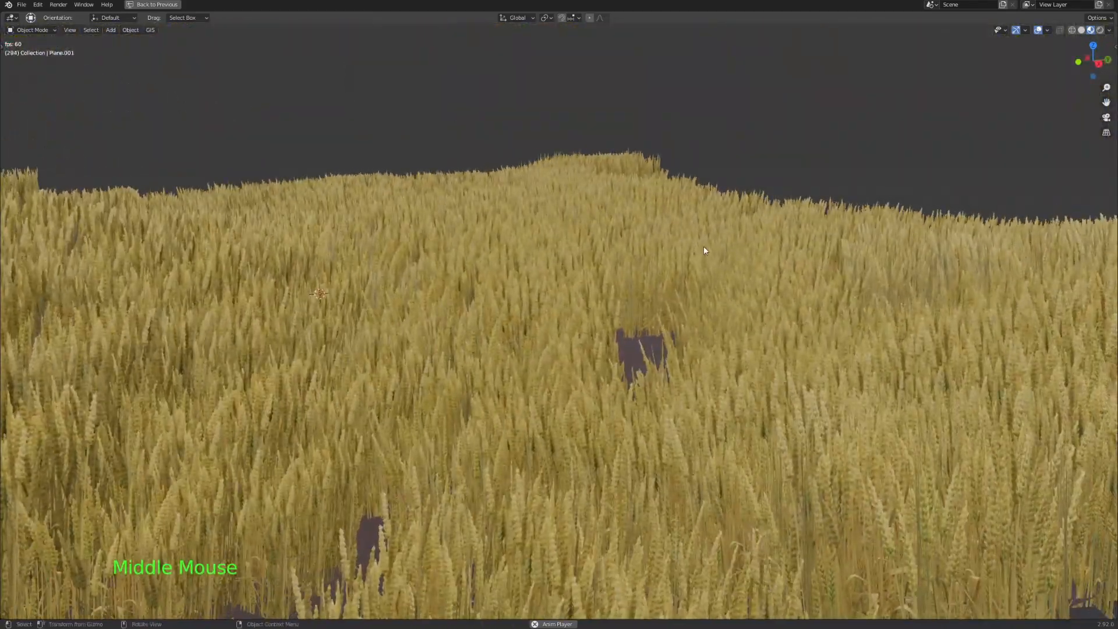
scroll(542, 214, "down", 4)
scroll(541, 217, "up", 2)
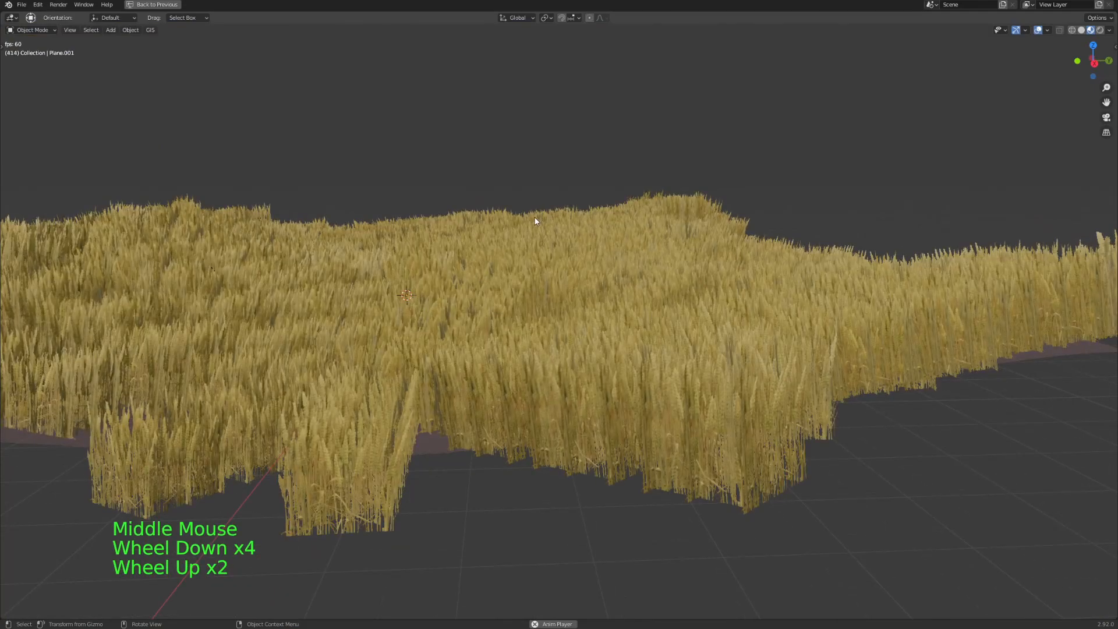
key("space")
key("space")
key("ctrl+space")
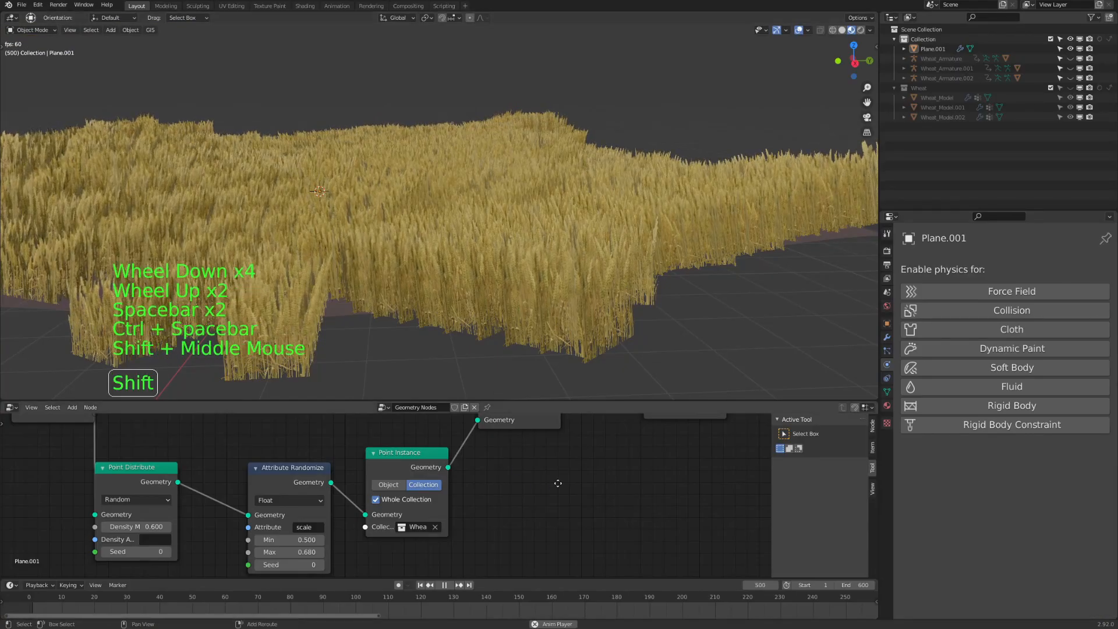
Stop the playback, return the timeline to frame 0 and shrink the node editor area.
middle_click_drag(543, 481, 581, 484, "shift")
middle_click_drag(418, 231, 460, 245, "shift")
scroll(459, 245, "down", 1)
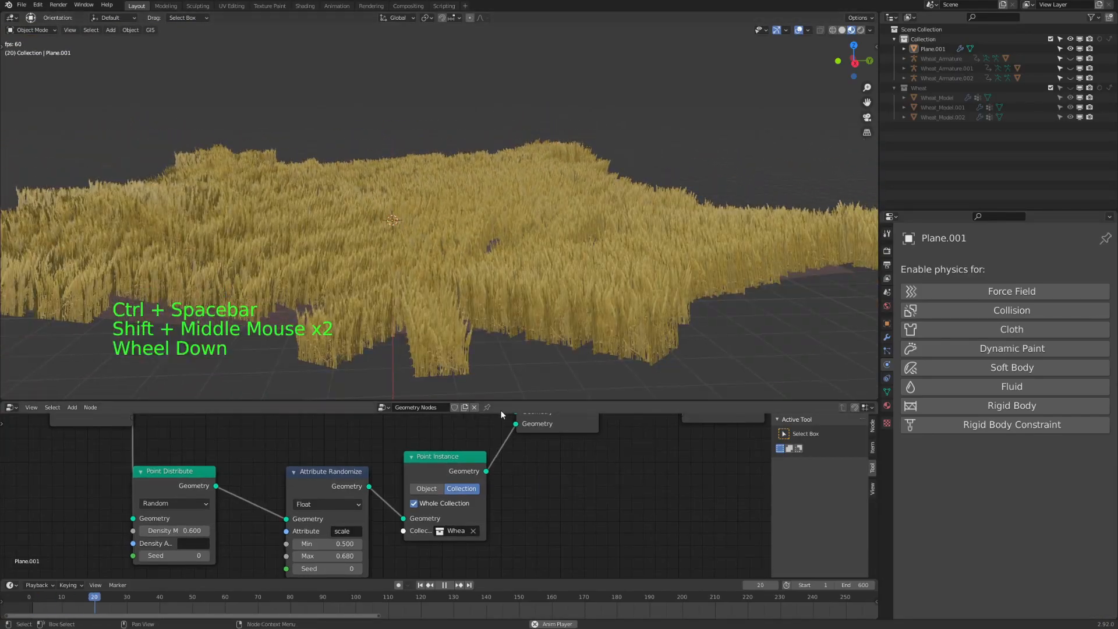
key("space")
left_click(69, 598)
left_click_drag(70, 597, 28, 597)
middle_click_drag(504, 262, 558, 273, "shift")
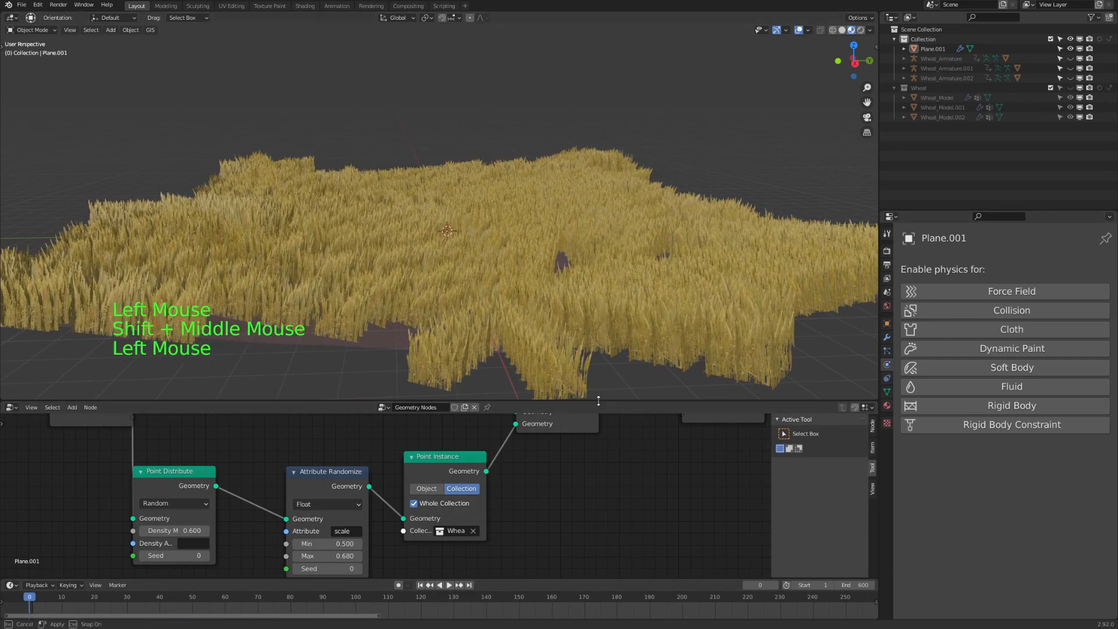
left_click_drag(598, 400, 598, 469)
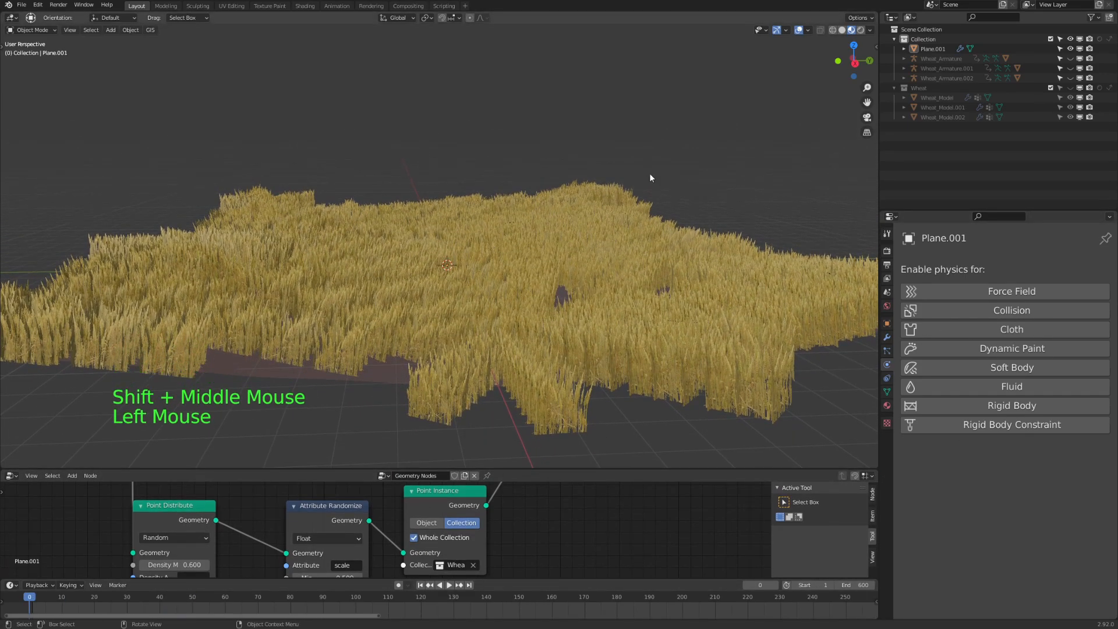
Enable nodes for the World's surface in the world settings.
left_click(886, 306)
left_click(990, 323)
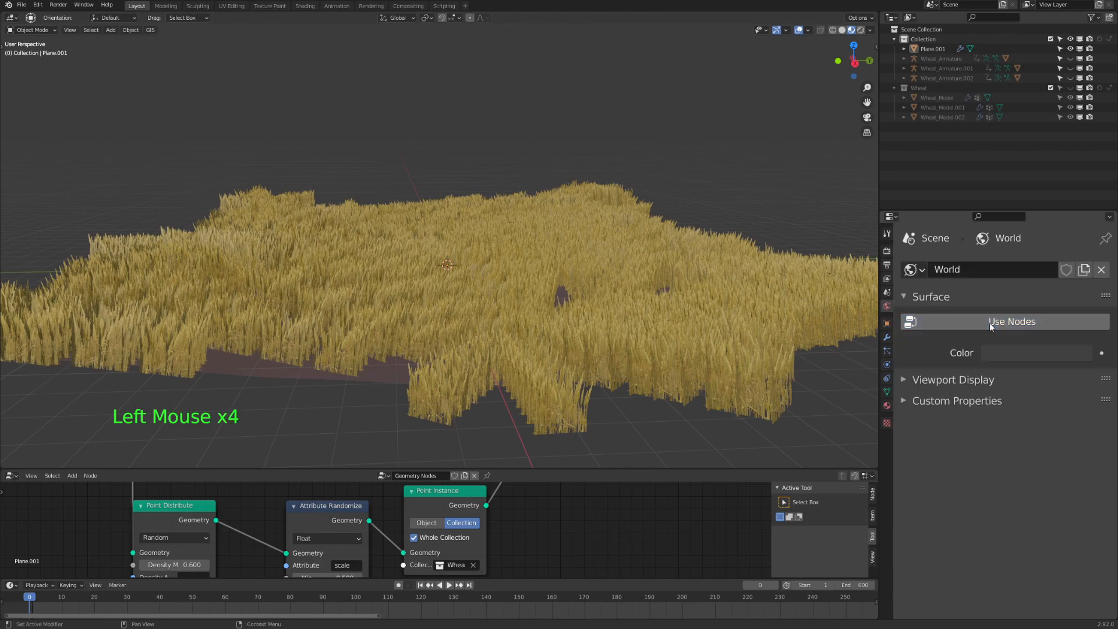
left_click(1024, 324)
Replace the Geometry Node Editor with the Shader Editor and enlarge its area.
left_click(12, 476)
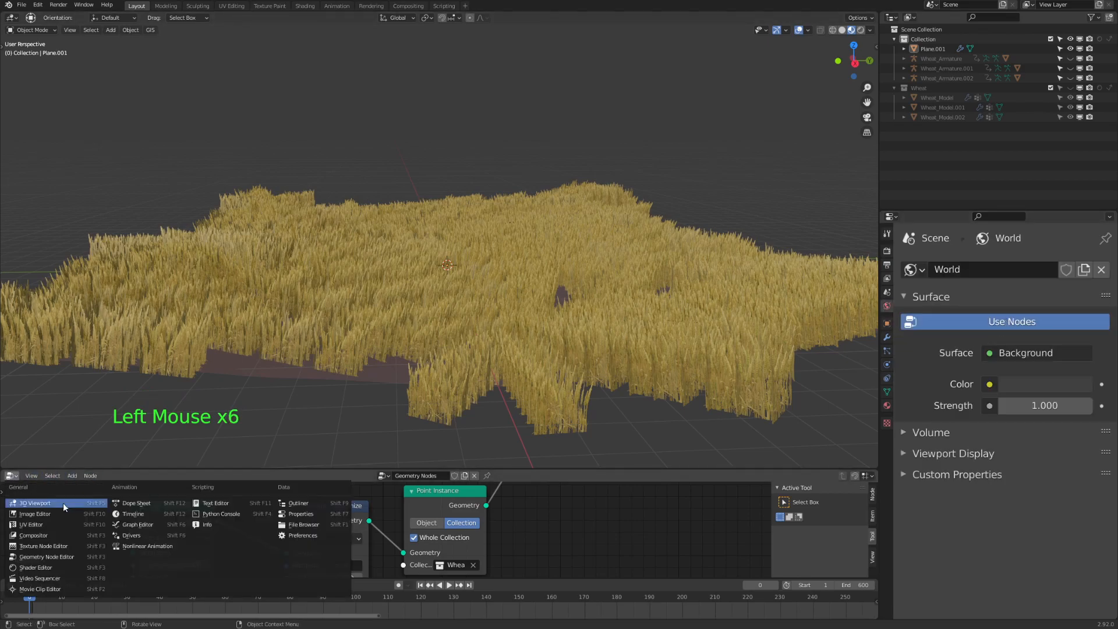
left_click(63, 567)
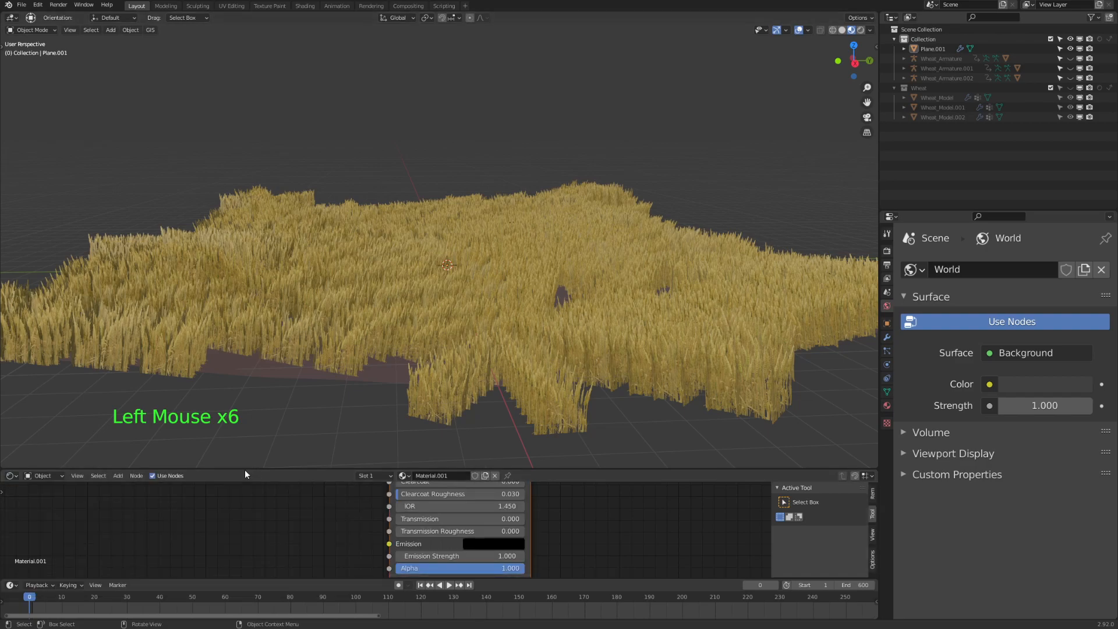
left_click_drag(245, 469, 349, 371)
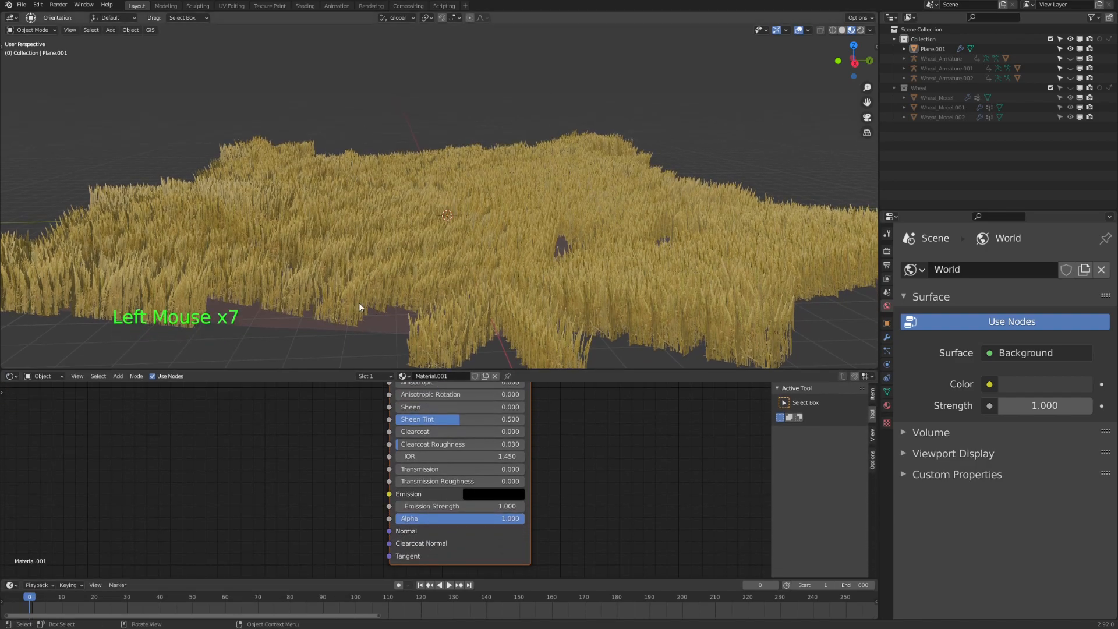
Switch the viewport to Rendered shading and save the file.
left_click(860, 30)
mouse_move(411, 240)
middle_mouse_down()
mouse_move(459, 256)
mouse_move(416, 236)
middle_mouse_up()
key("ctrl+s")
middle_click_drag(319, 322, 281, 400)
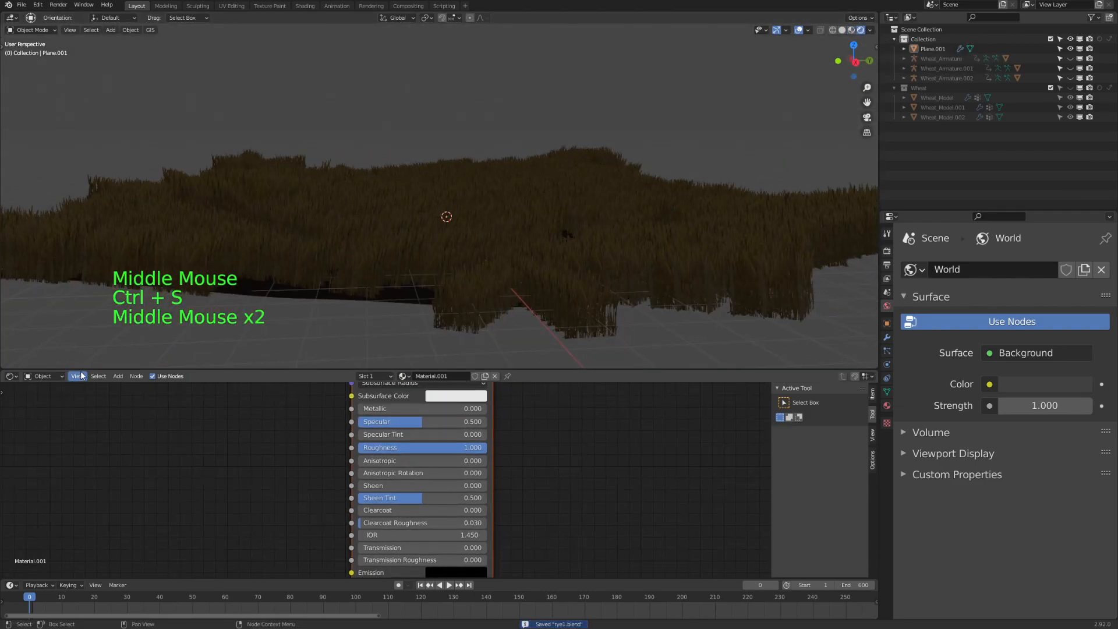
Switch the Shader Editor from Object to World and frame the Background and World Output nodes.
left_click(54, 402)
scroll(407, 475, "down", 1, "shift")
middle_click_drag(437, 466, 310, 439, "shift")
scroll(407, 474, "down", 3)
left_click(314, 469)
left_click(253, 435)
Add an Environment Texture node with Mondarrain 3.exr and connect its Color to the Background node's Color.
key("shift+a")
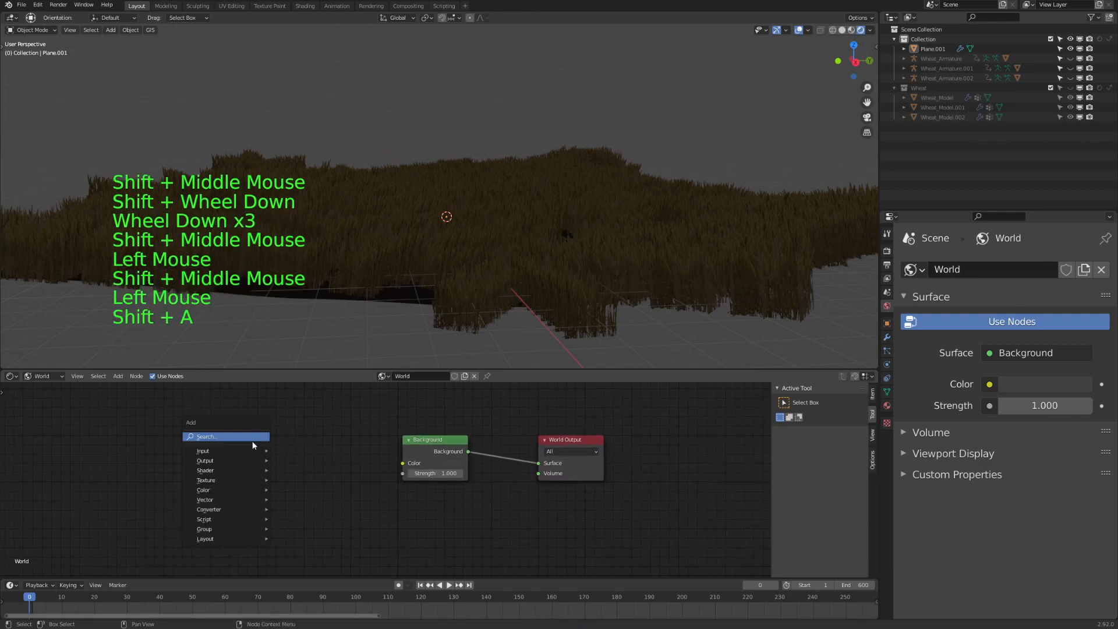
mouse_move(233, 481)
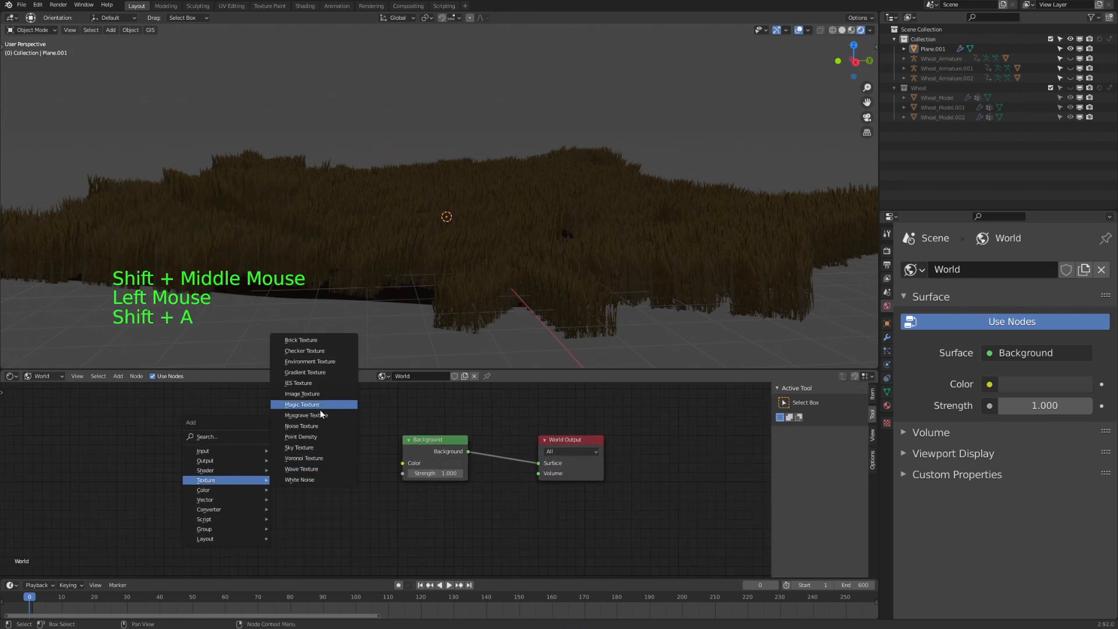
left_click(328, 361)
left_click(275, 453)
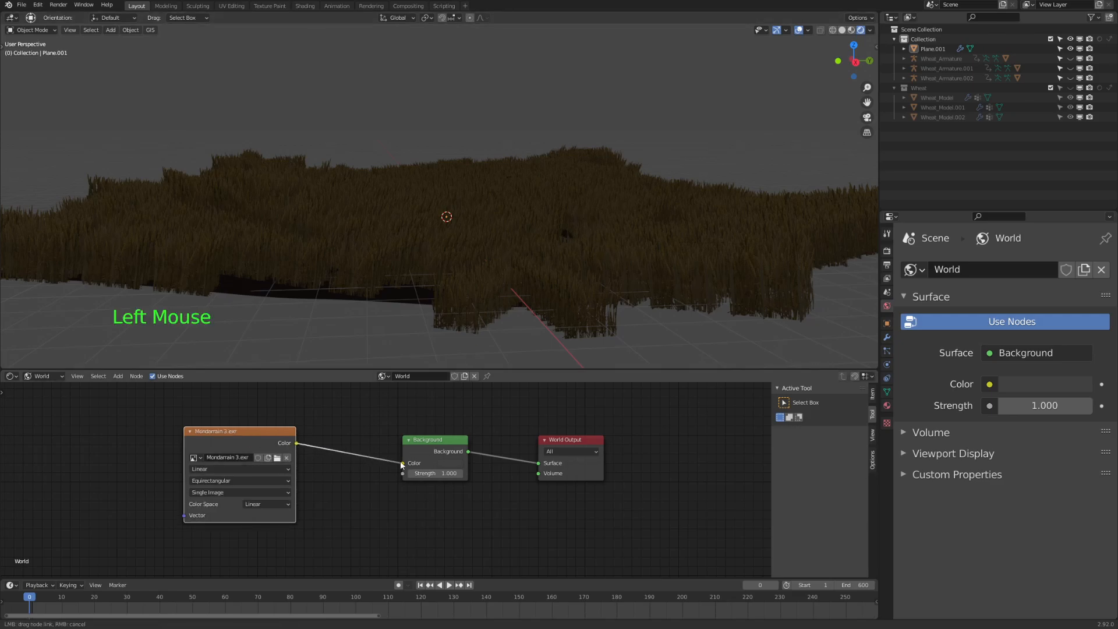
left_click_drag(396, 460, 403, 463)
middle_click_drag(487, 264, 479, 268)
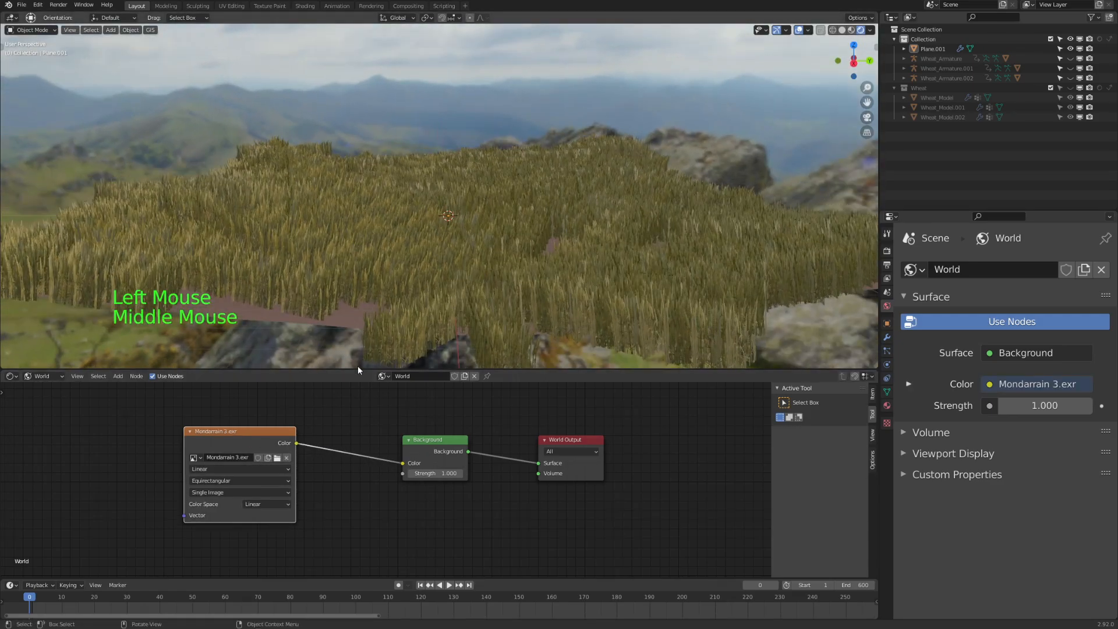
left_click(11, 376)
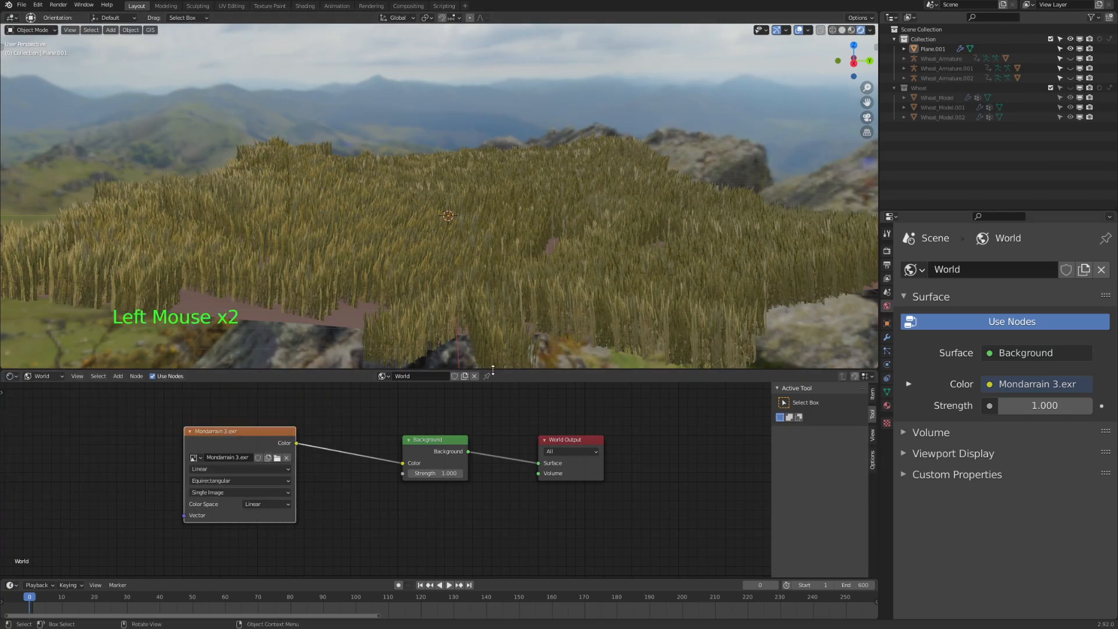
Enlarge the 3D viewport over the Shader Editor and save the file.
left_click_drag(492, 370, 493, 453)
middle_click_drag(492, 349, 473, 292)
key("ctrl+s")
Add a Sun light, raise it above the wheat field and tilt it to light the field at an angle.
key("shift+a")
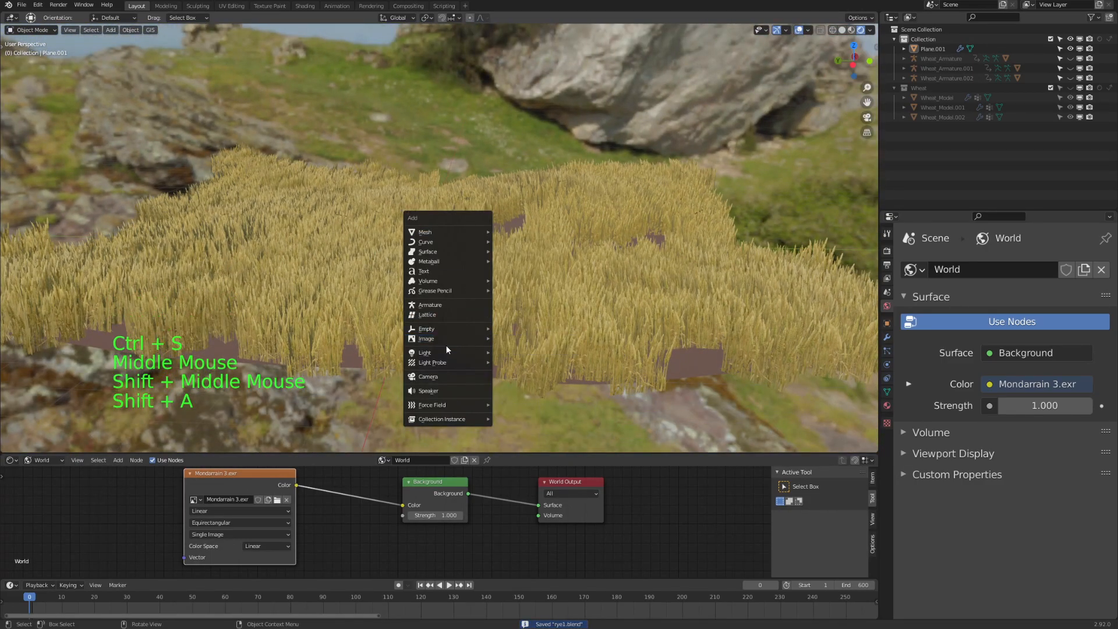
mouse_move(441, 353)
left_click(554, 362)
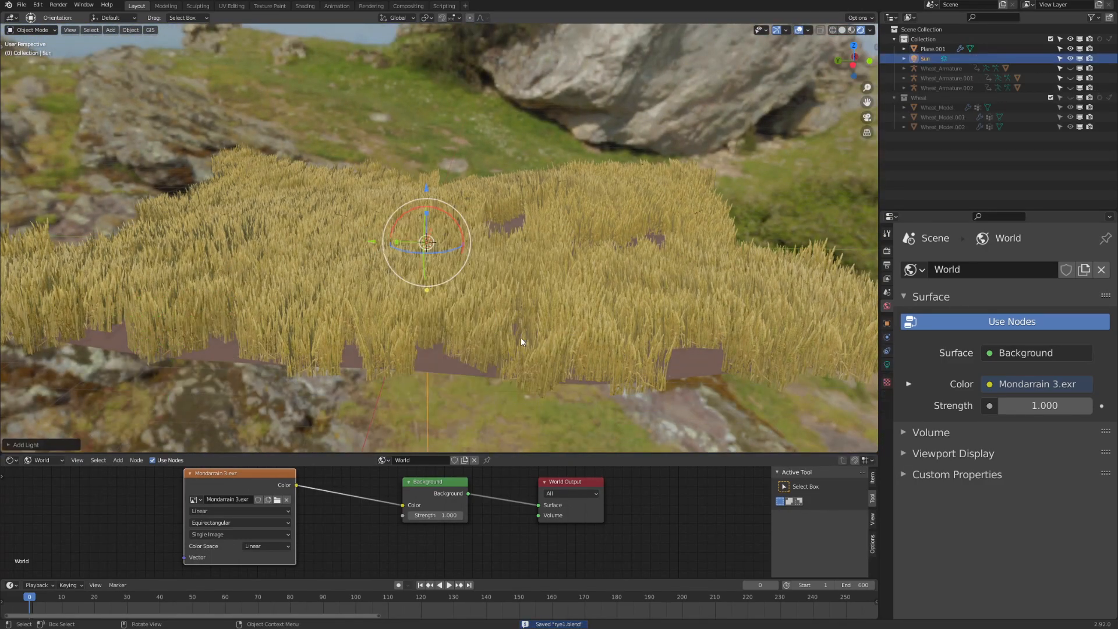
middle_click_drag(519, 193, 574, 190)
key("r")
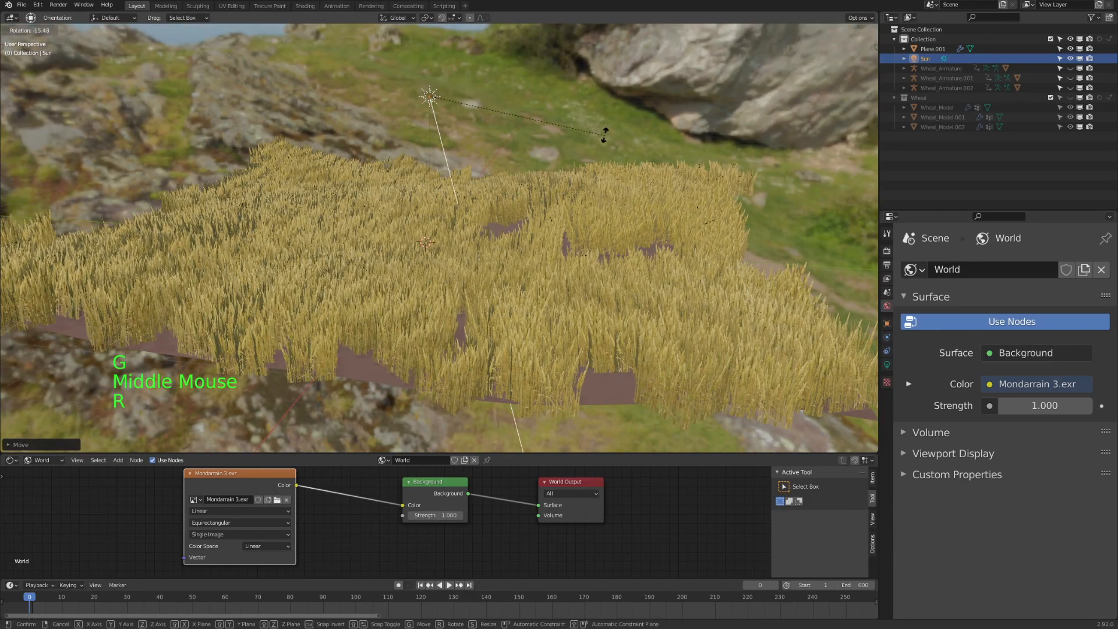
left_click(594, 130)
middle_click_drag(518, 246, 461, 204, "shift")
middle_click_drag(461, 204, 448, 256, "shift")
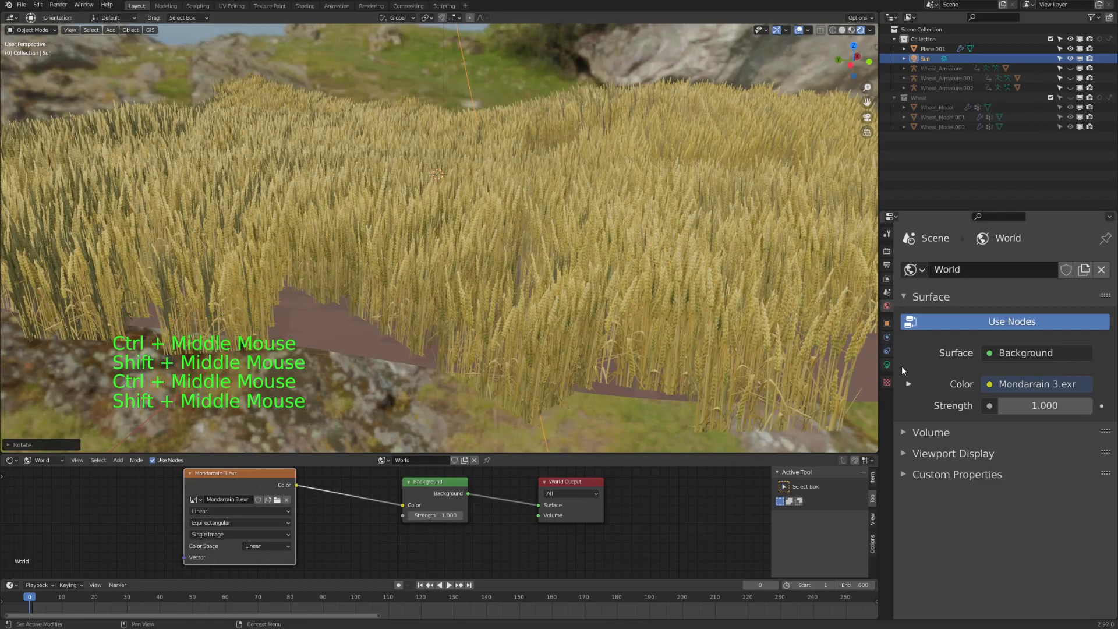
Enable Contact Shadows for the Sun light.
left_click(887, 365)
left_click(906, 456)
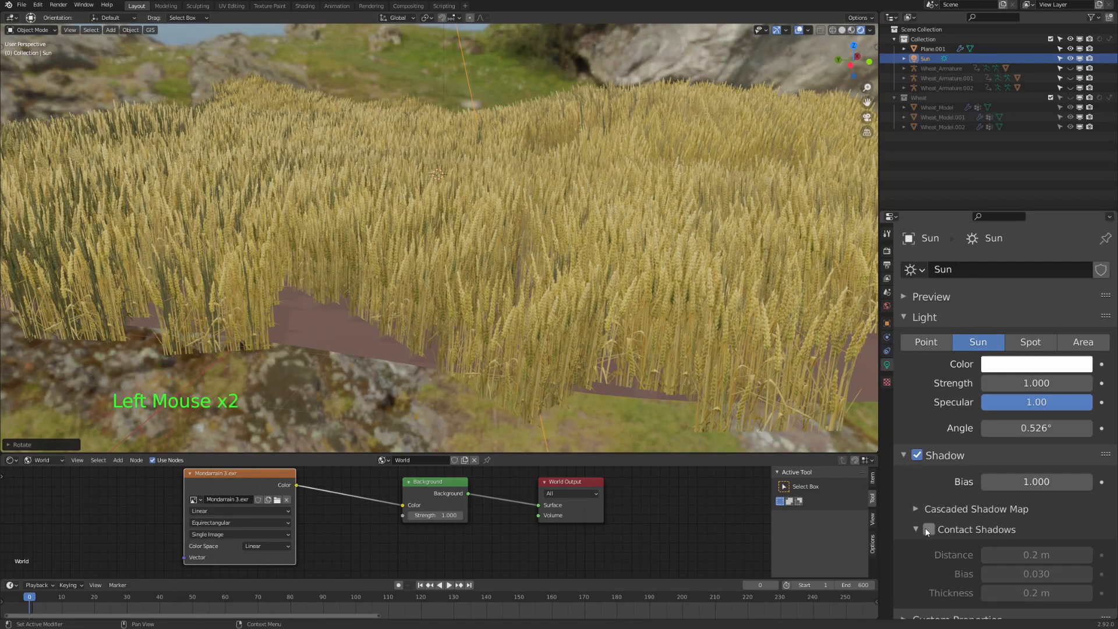
left_click(928, 530)
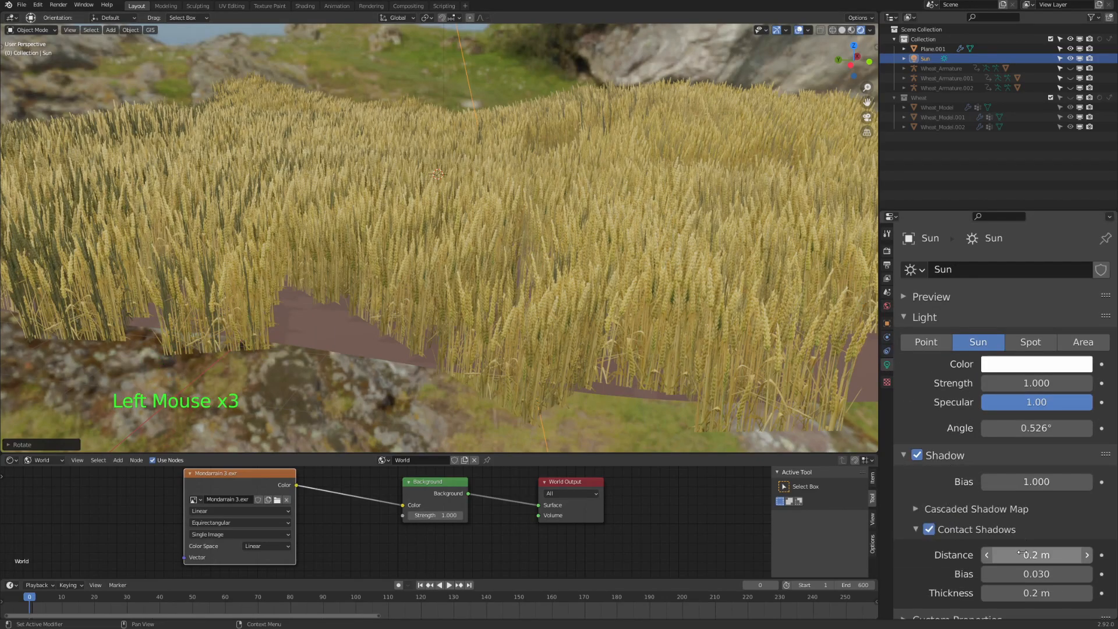
Enable Ambient Occlusion in the Eevee render settings and set its Distance to 0.434 m.
left_click(884, 257)
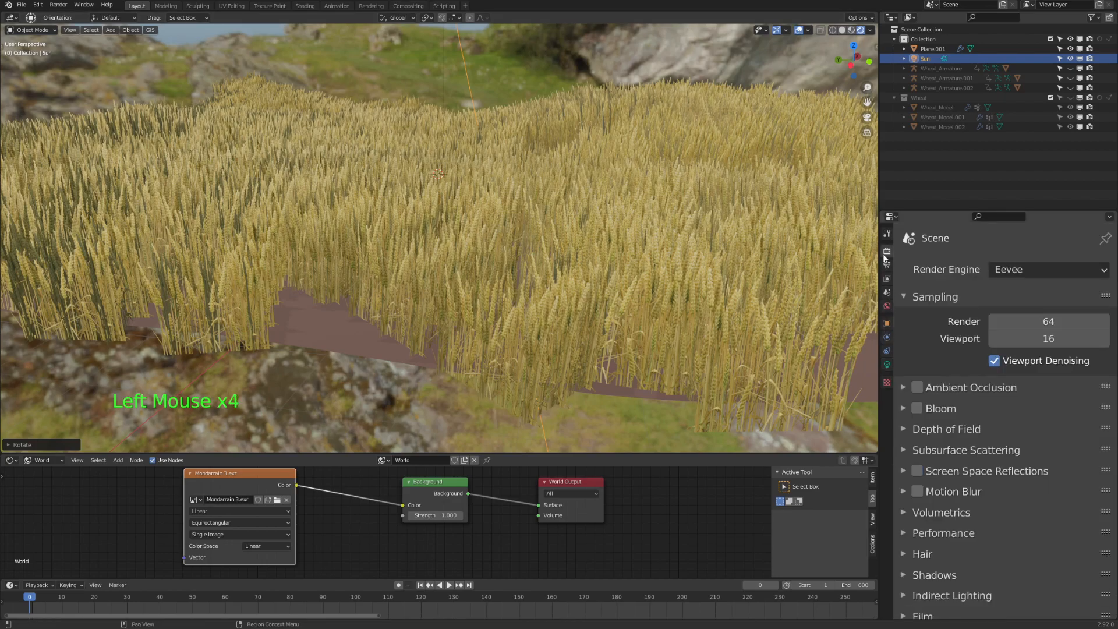
left_click(917, 386)
middle_click_drag(582, 300, 646, 303, "shift")
left_click(903, 387)
scroll(408, 302, "down", 3)
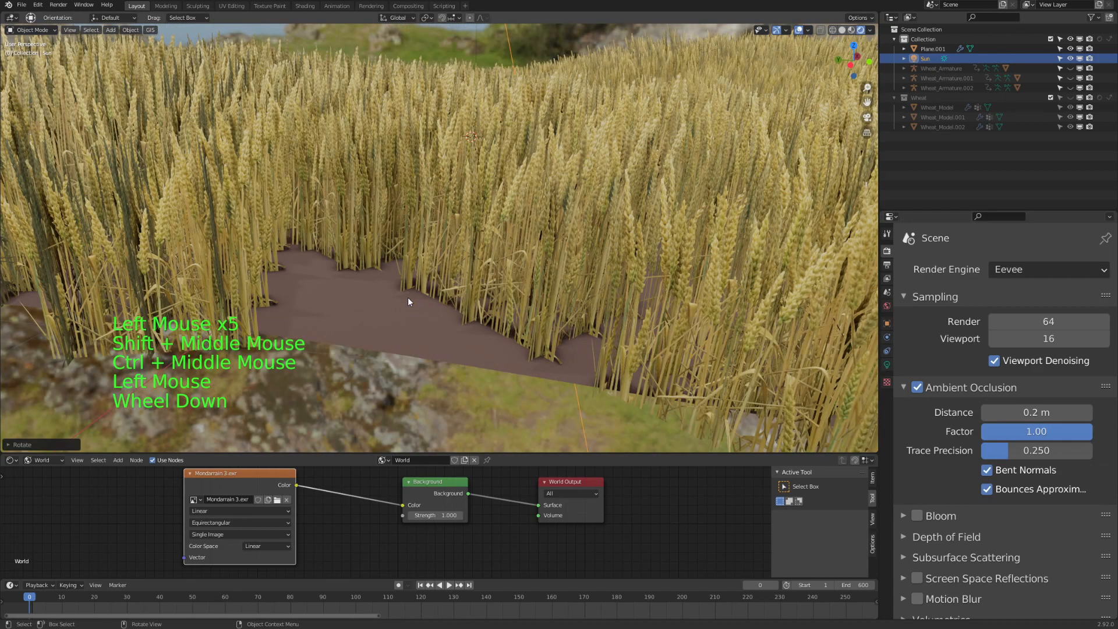
mouse_move(1036, 412)
left_mouse_down("shift")
mouse_move(1078, 412)
mouse_move(1064, 413)
left_mouse_up("shift")
scroll(679, 267, "down", 3)
Maximize the 3D viewport around the wheat field and save the file.
middle_click_drag(588, 171, 518, 247, "shift")
key("ctrl+space")
left_click(513, 181)
middle_click_drag(514, 180, 470, 365, "shift")
key("ctrl+s")
Play the animation to examine the swaying wheat full screen, and restore the normal editor layout.
key("space")
middle_click_drag(462, 406, 553, 552)
scroll(469, 394, "up", 2)
scroll(519, 407, "down", 2)
left_click(550, 542)
left_click(562, 570)
left_click(436, 188)
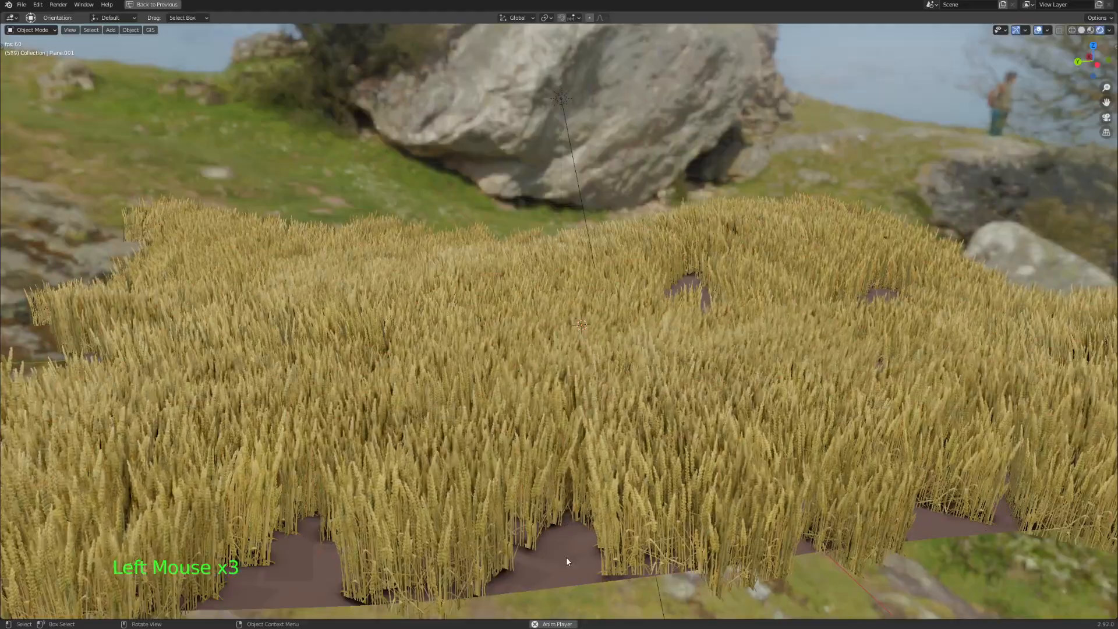
key("ctrl+space")
Select the ground plane and replace the Shader Editor with the Geometry Node Editor showing the plane's node tree.
left_click(435, 428)
middle_click_drag(435, 428, 443, 410, "shift")
left_click(494, 386)
left_click(483, 373)
left_click(12, 455)
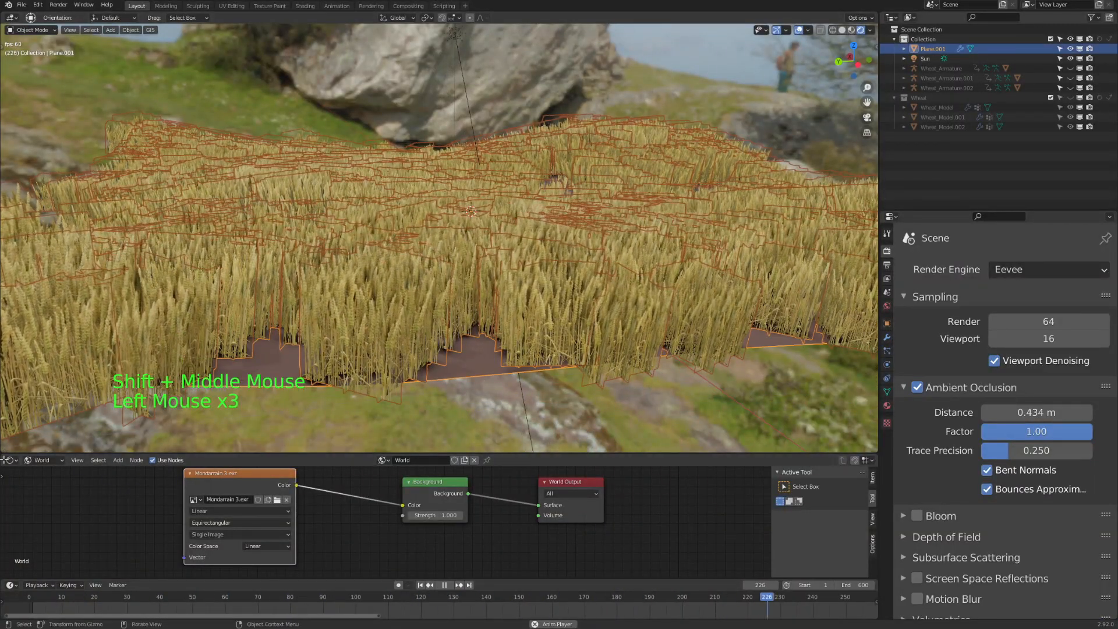
left_click(11, 460)
left_click(53, 546)
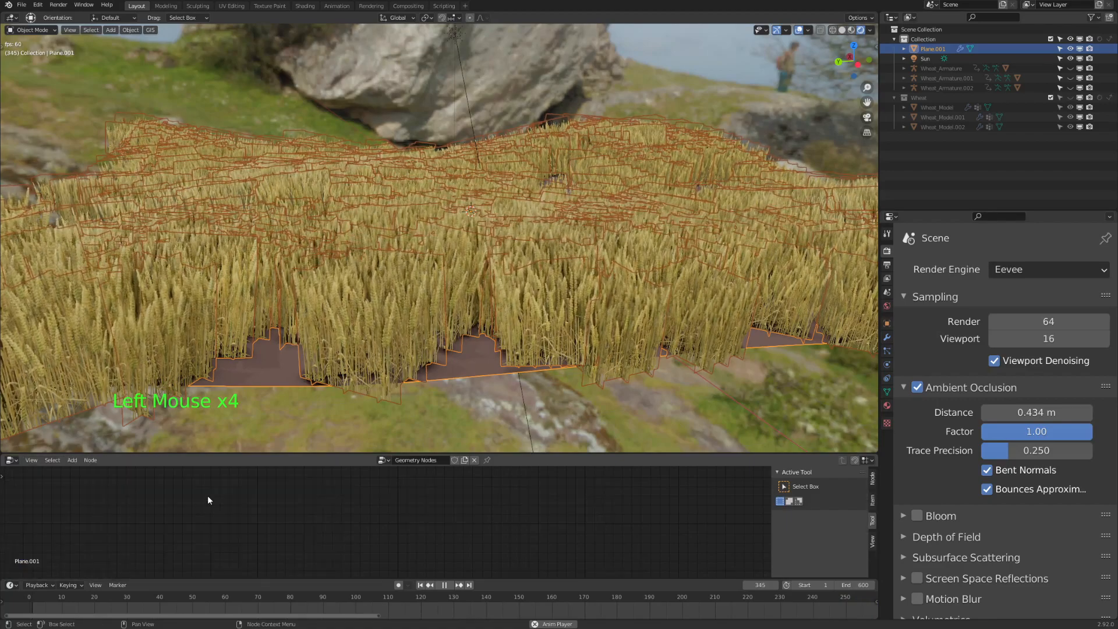
middle_click_drag(207, 499, 251, 510)
scroll(271, 515, "down", 3)
scroll(288, 522, "down", 2)
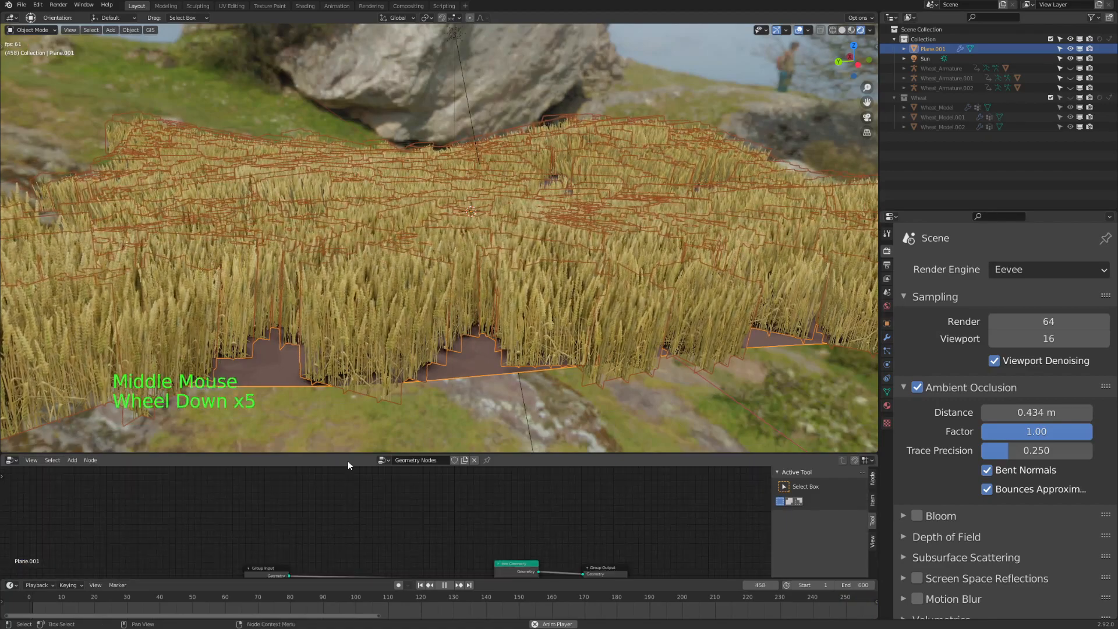
Enlarge the node editor and lower the Point Distribute node's Density Max to 0.500.
left_click_drag(347, 453, 348, 378)
middle_click_drag(343, 524, 350, 399, "shift")
scroll(312, 519, "up", 13)
mouse_move(312, 516)
middle_mouse_down()
mouse_move(306, 495)
mouse_move(325, 509)
middle_mouse_up()
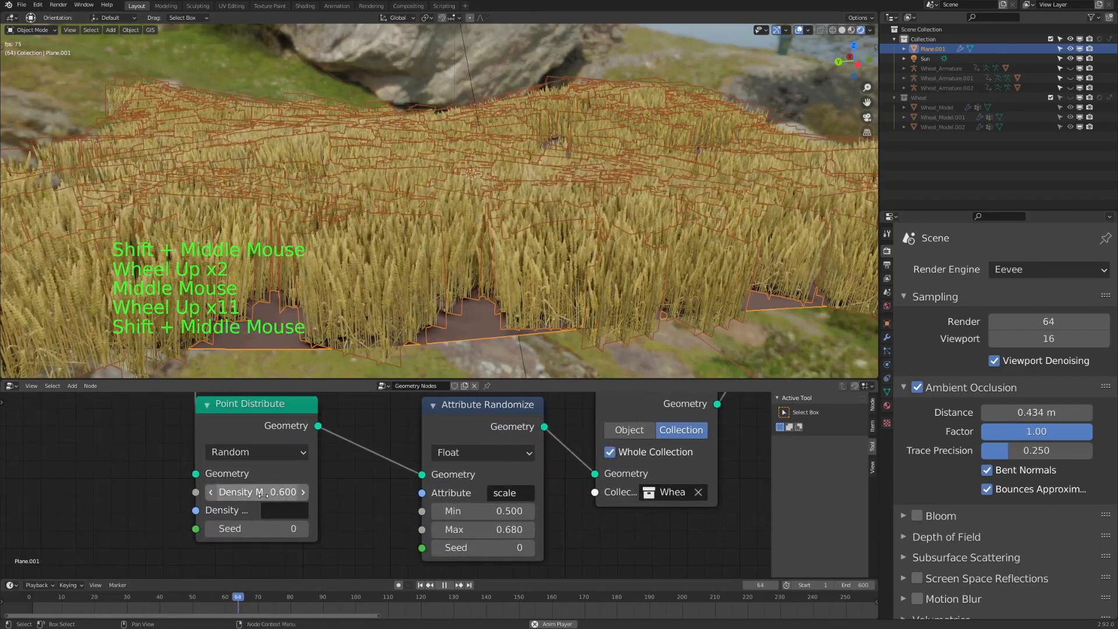
left_click_drag(262, 491, 232, 491)
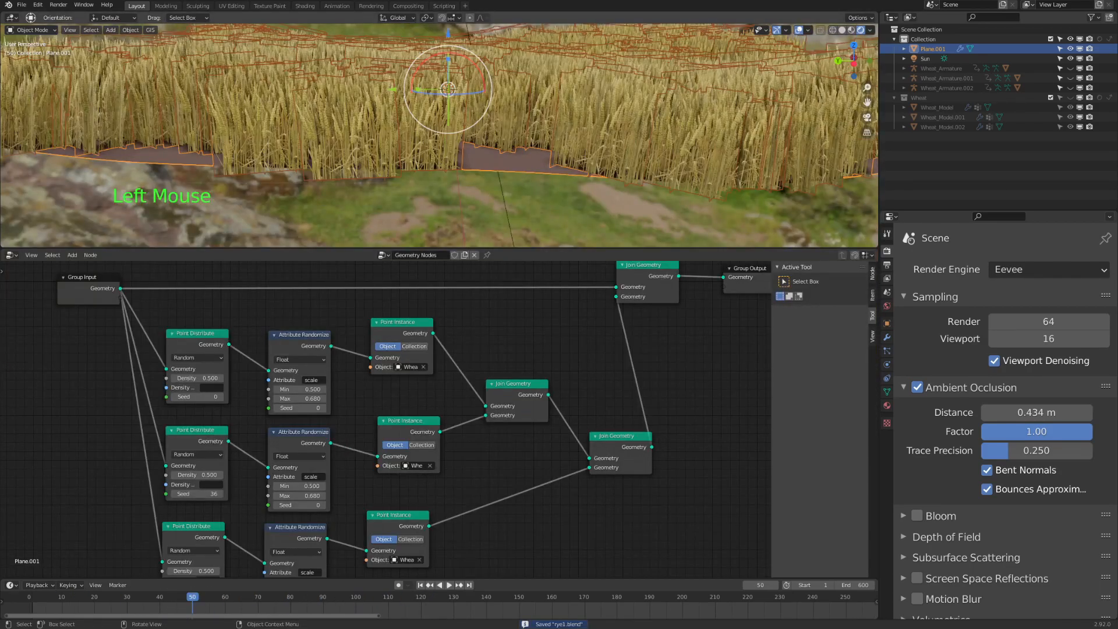
Enlarge the 3D viewport and play the animation to check the wheat's movement across the field.
middle_click_drag(430, 175, 456, 138)
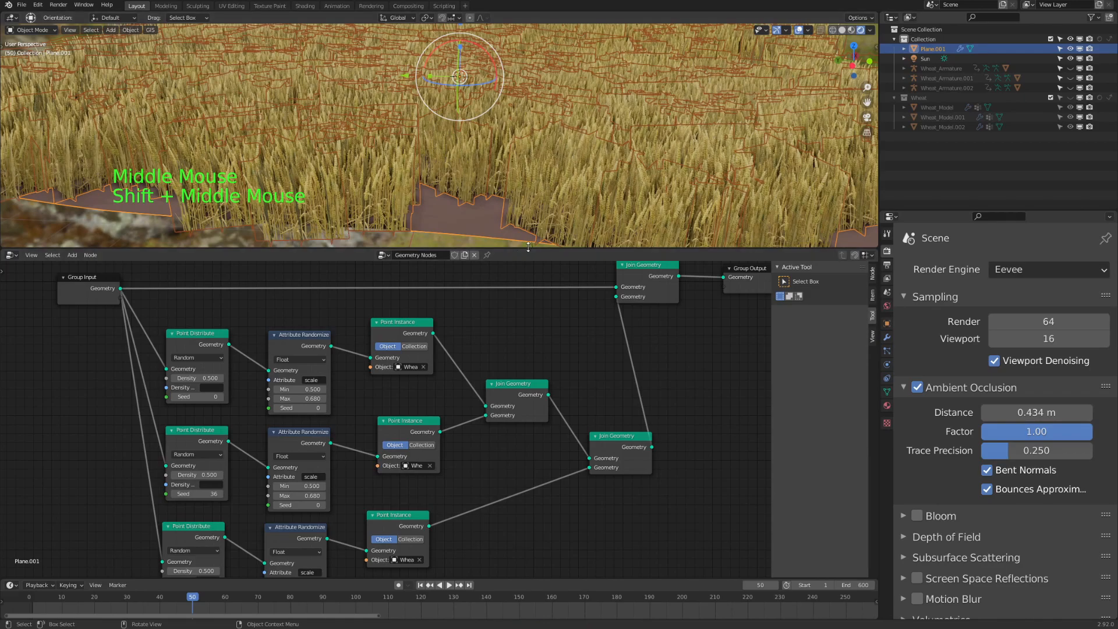
left_click_drag(518, 249, 513, 303)
left_click(483, 287)
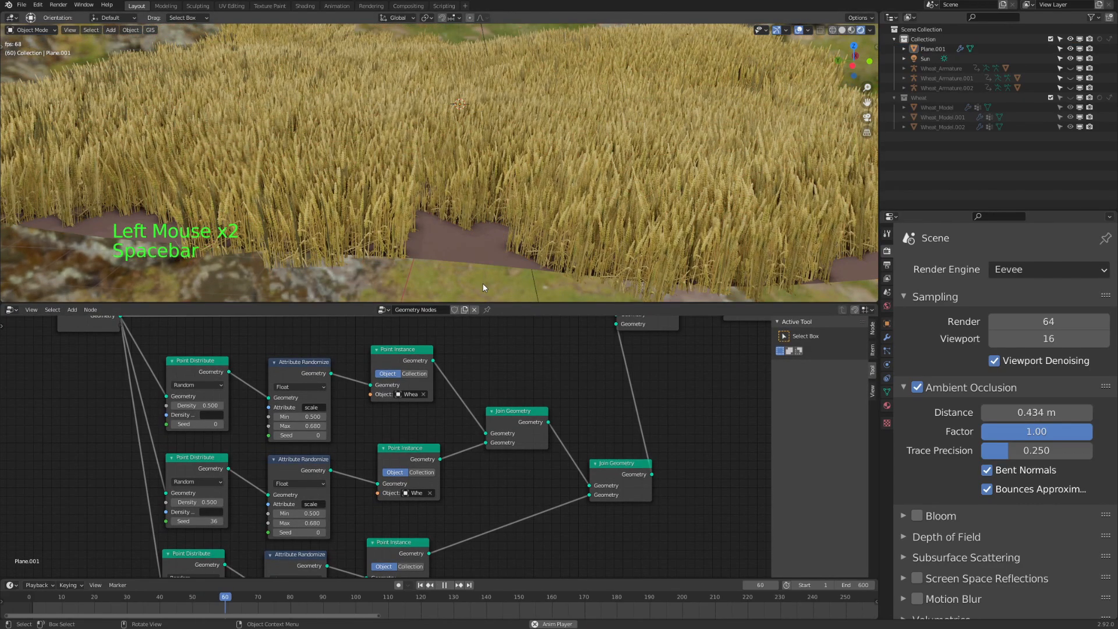
key("space")
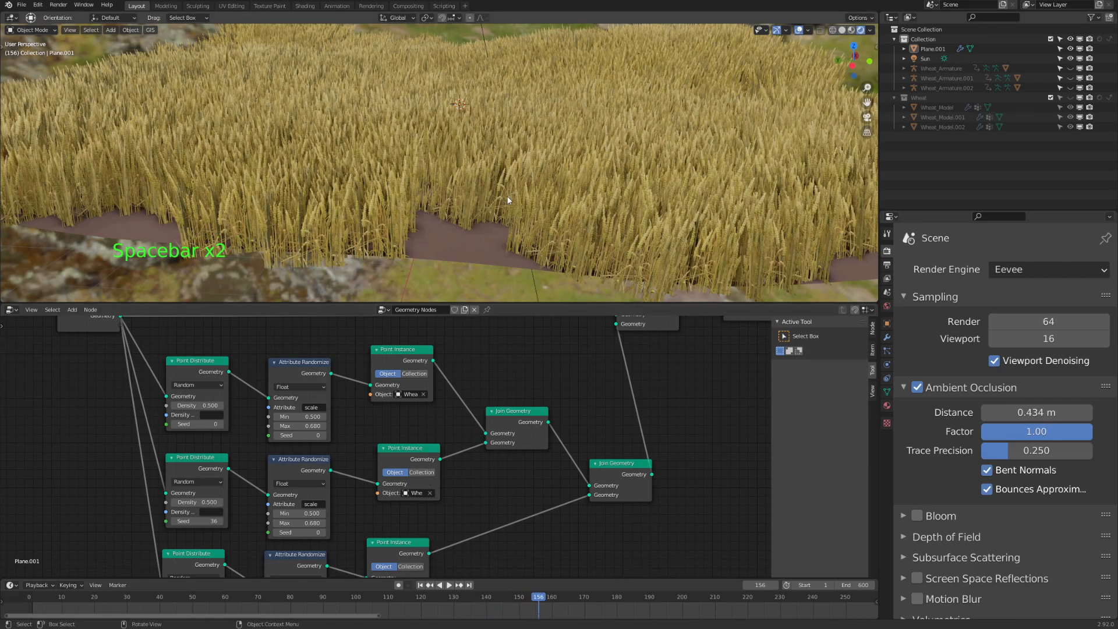
Isolate the Wheat collection and inspect its source wheat clumps by selecting them individually.
key("2")
middle_click_drag(366, 90, 399, 198, "shift")
left_click(373, 170)
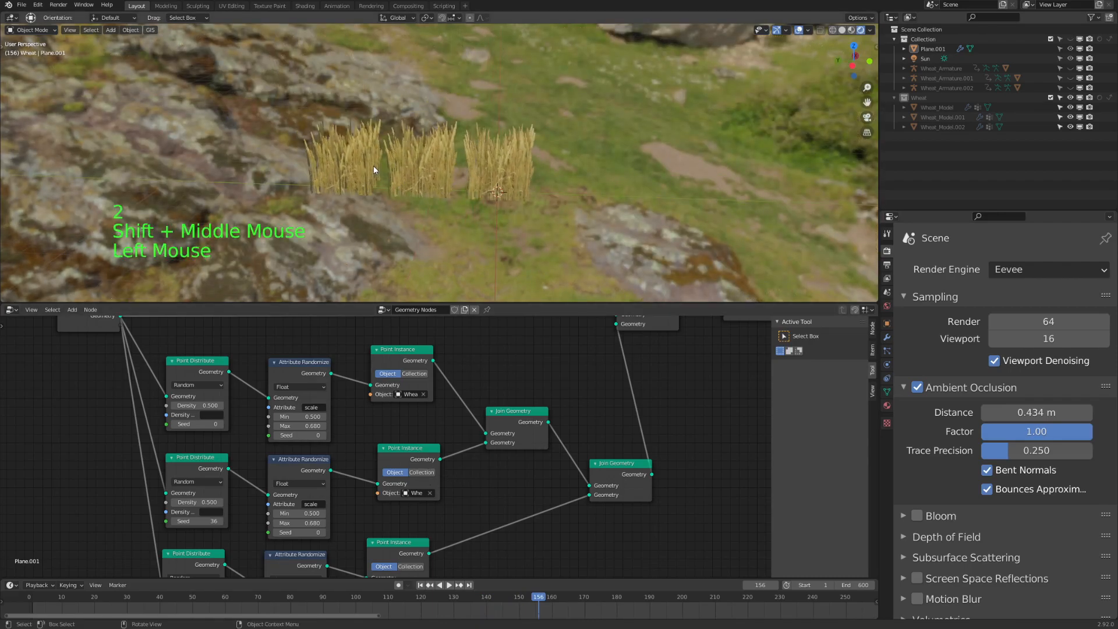
left_click(429, 169)
left_click(497, 166)
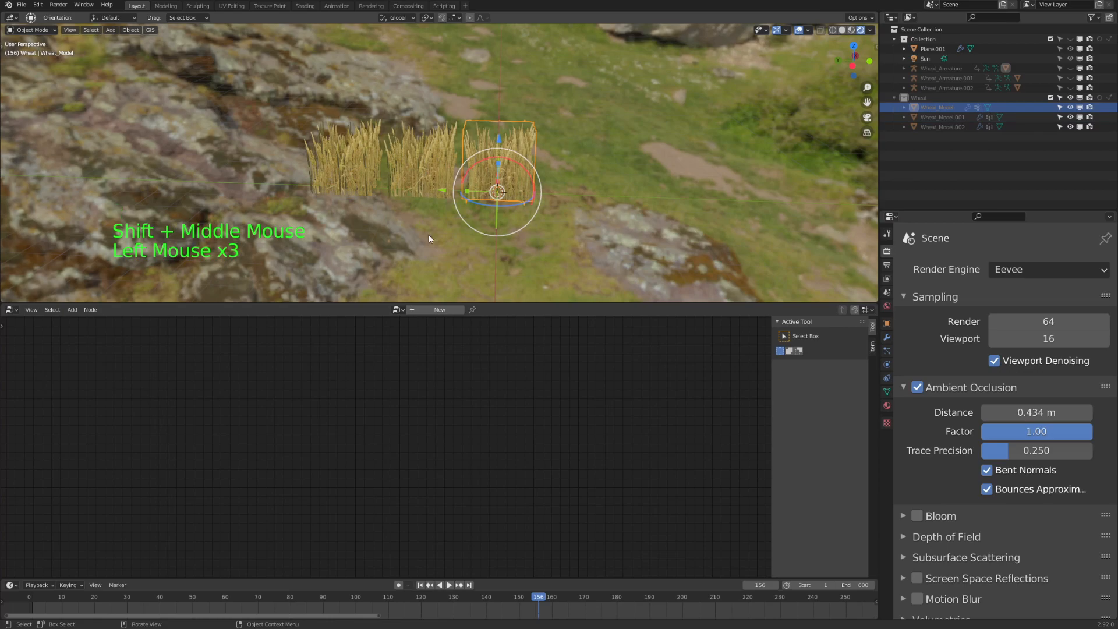
scroll(382, 170, "up", 2)
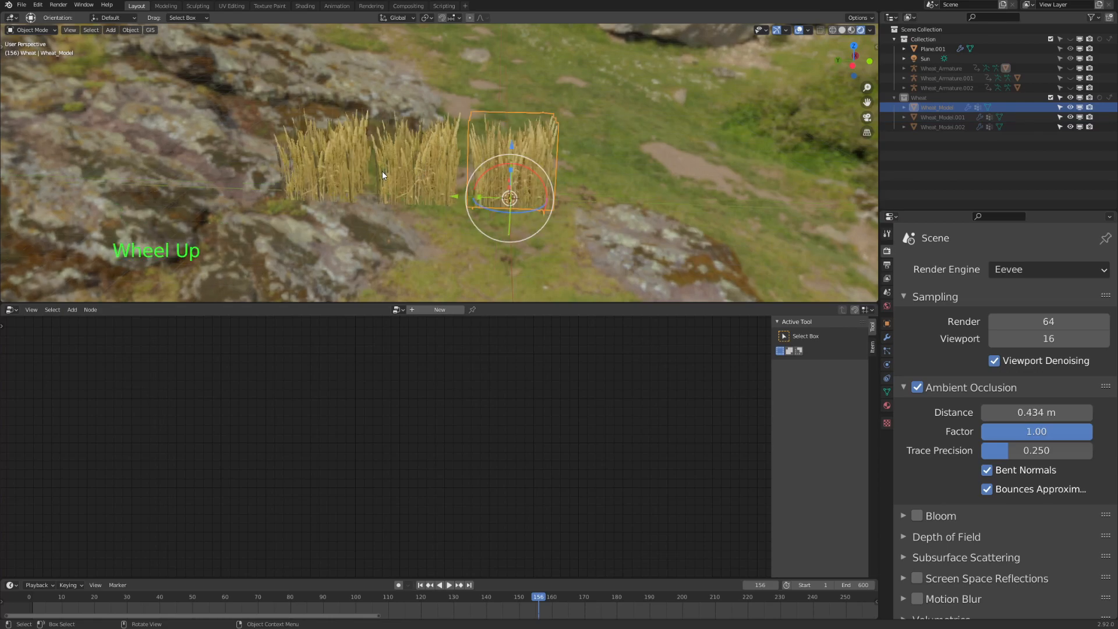
left_click(297, 153)
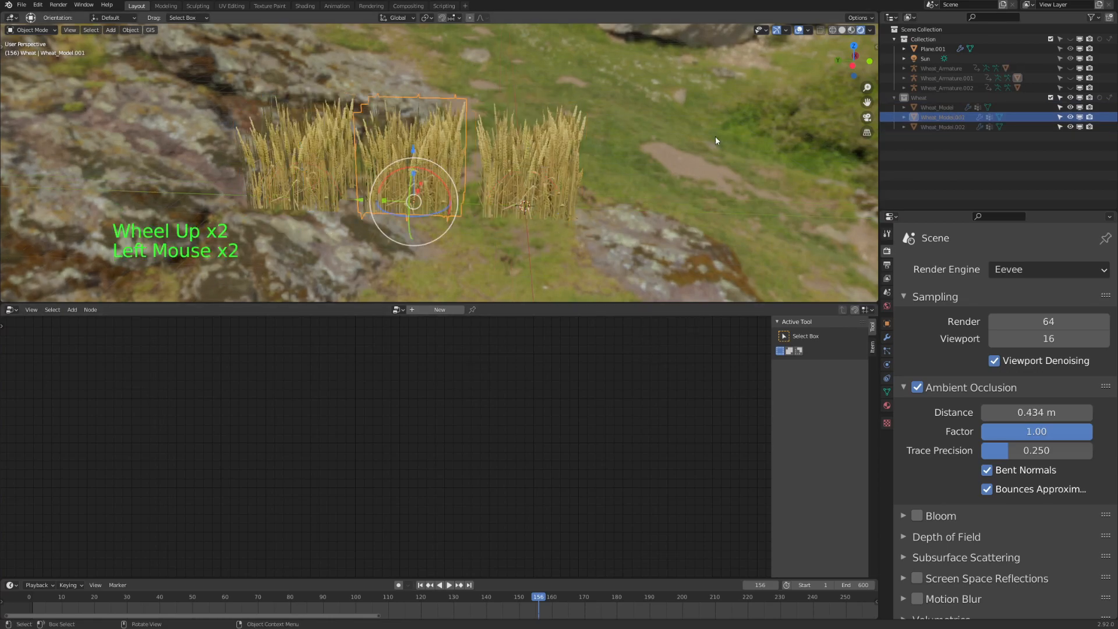
Show only the main collection again, select the ground plane and resize its node editor.
key("1")
scroll(578, 143, "down", 3)
middle_click_drag(579, 144, 596, 110, "shift")
left_click(487, 177)
left_click_drag(495, 303, 518, 122)
middle_click_drag(518, 161, 529, 135, "shift")
left_click_drag(533, 122, 539, 229)
Examine the three Point Distribute, Attribute Randomize and Point Instance branches, including their objects and distribution seeds.
middle_click_drag(557, 163, 523, 186, "shift")
middle_click_drag(462, 376, 480, 317, "shift")
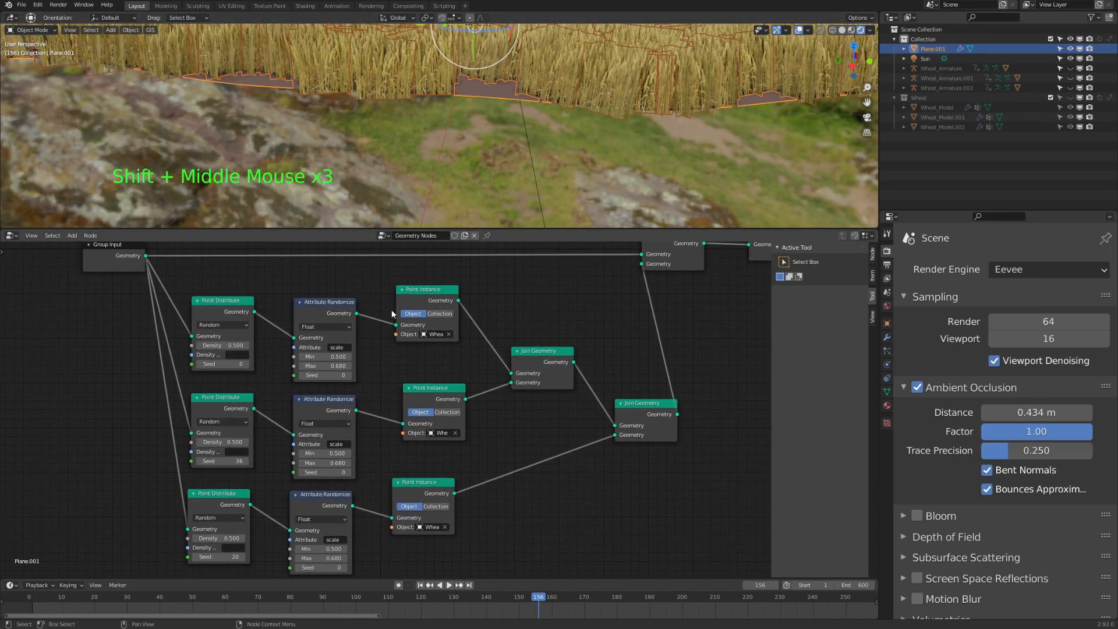
middle_click_drag(386, 315, 443, 342, "shift")
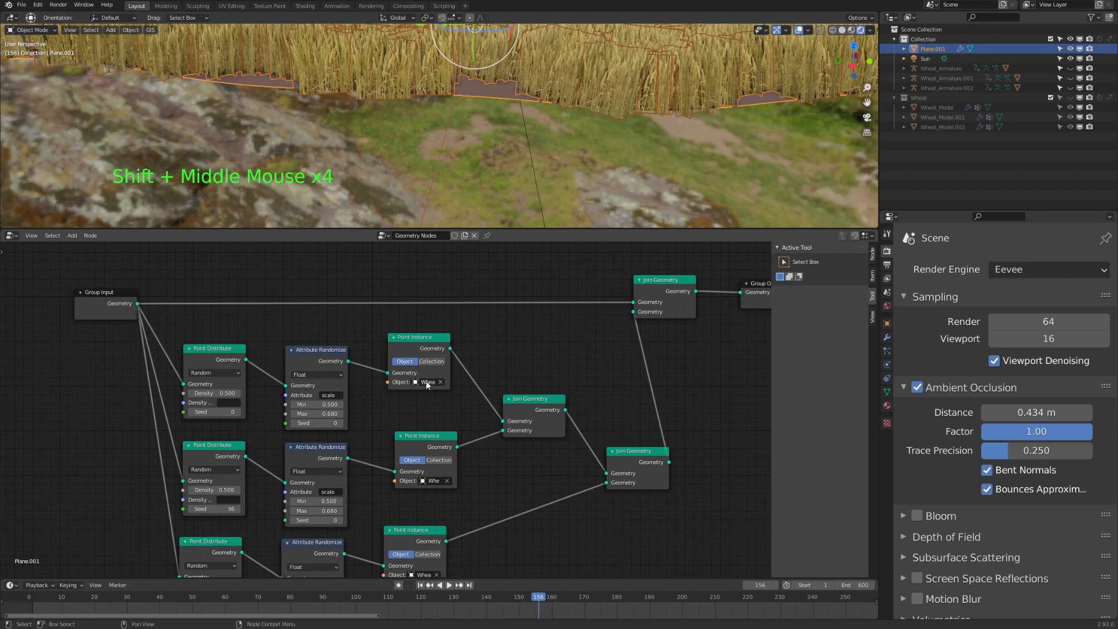
middle_click_drag(434, 375, 428, 321, "shift")
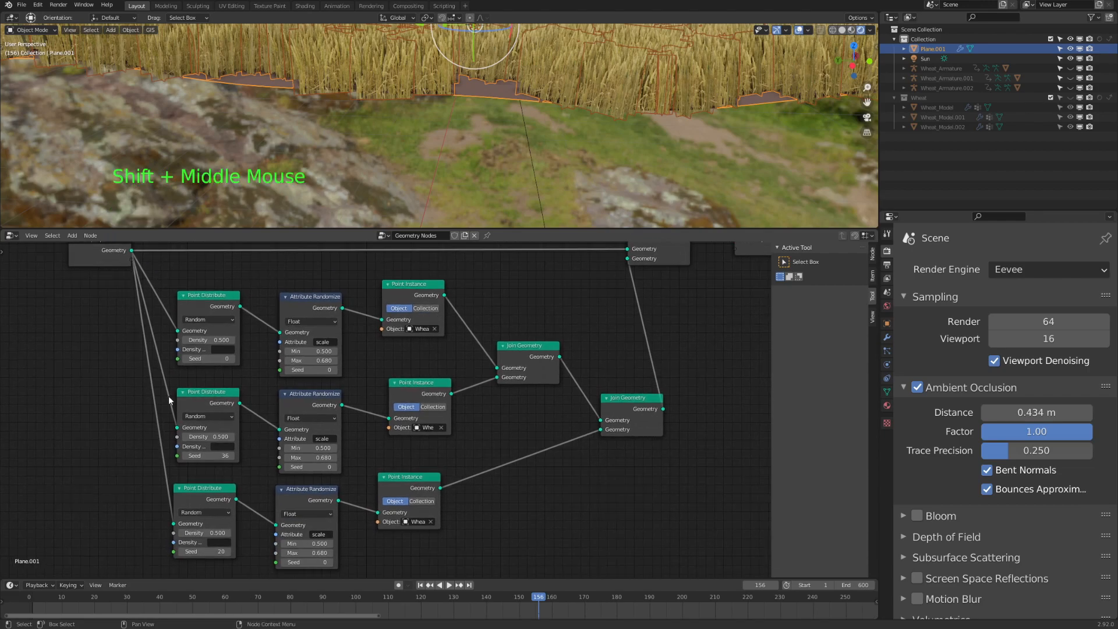
middle_click_drag(383, 427, 409, 389, "shift")
middle_click_drag(228, 447, 221, 471, "shift")
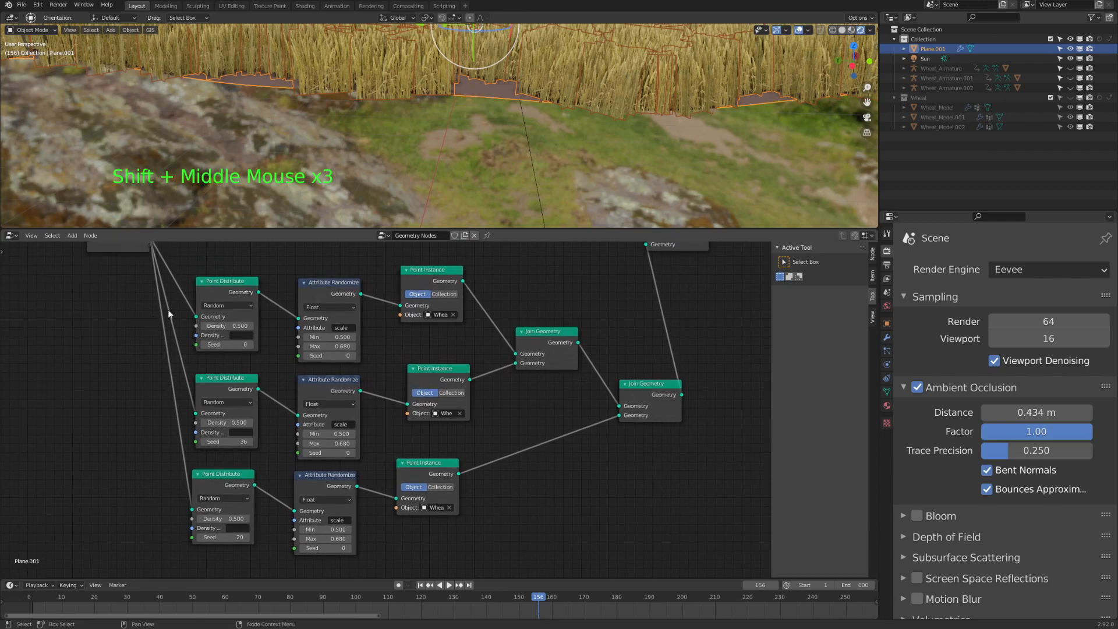
middle_click_drag(155, 241, 141, 267, "shift")
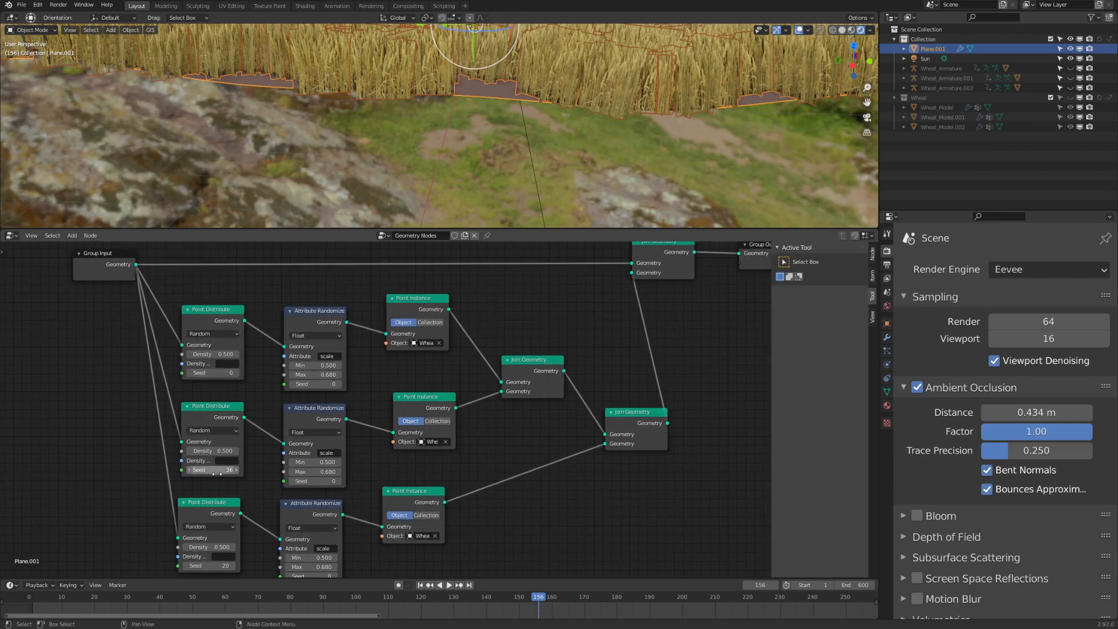
scroll(222, 479, "up", 9)
middle_click_drag(222, 479, 405, 352, "shift")
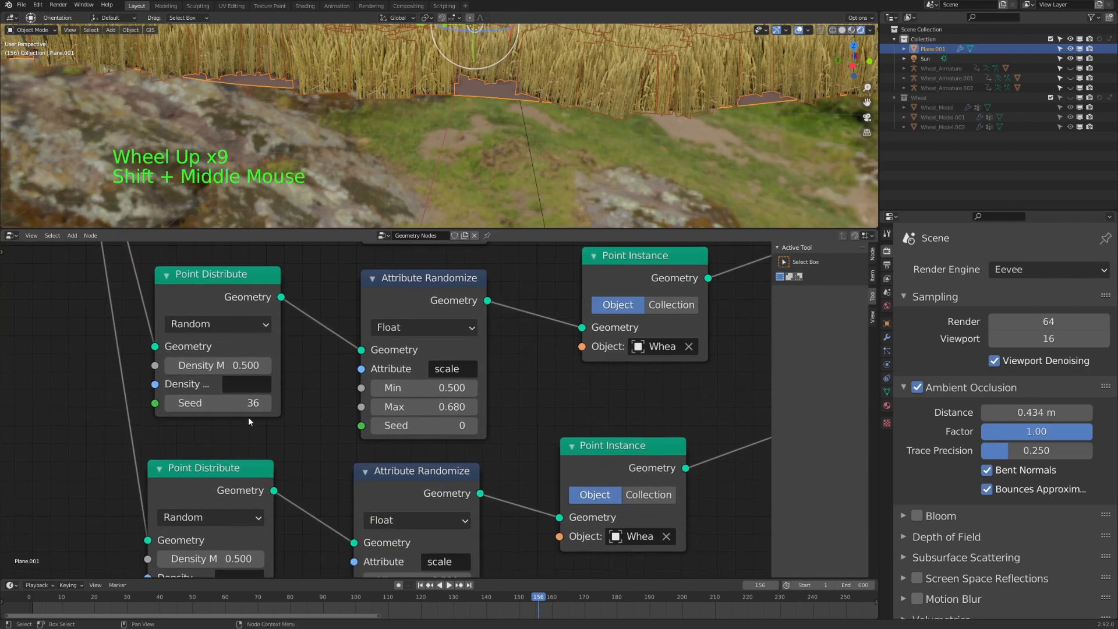
scroll(233, 399, "down", 6)
middle_click_drag(310, 286, 244, 303, "shift")
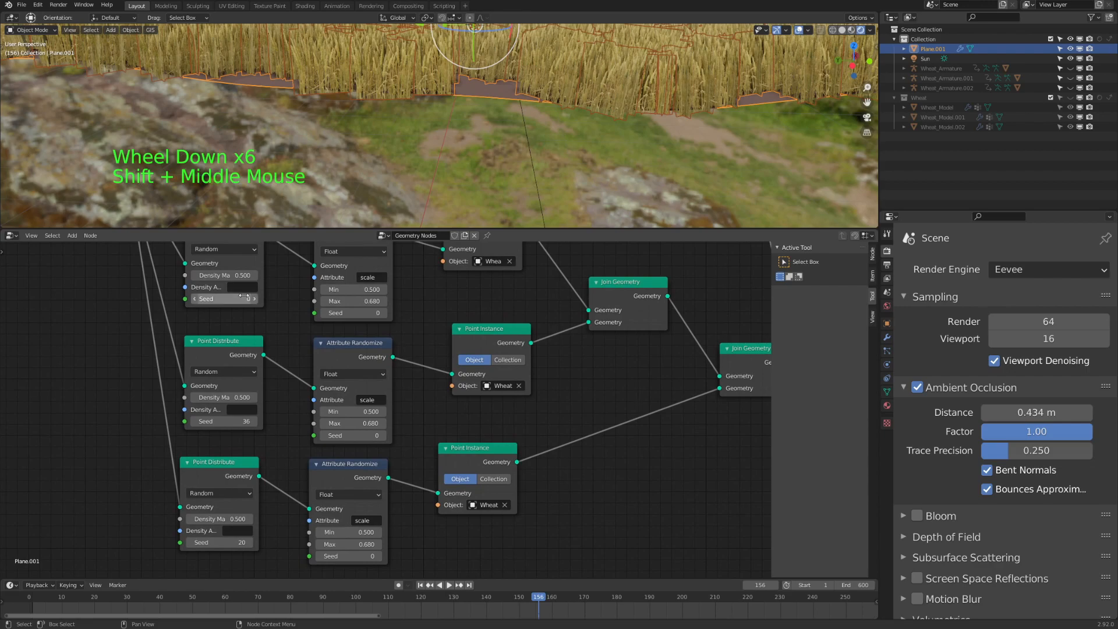
Set the Density Max of the first Point Distribute node to 0.230.
middle_click_drag(512, 93, 510, 182)
left_click(525, 163)
left_click(515, 181)
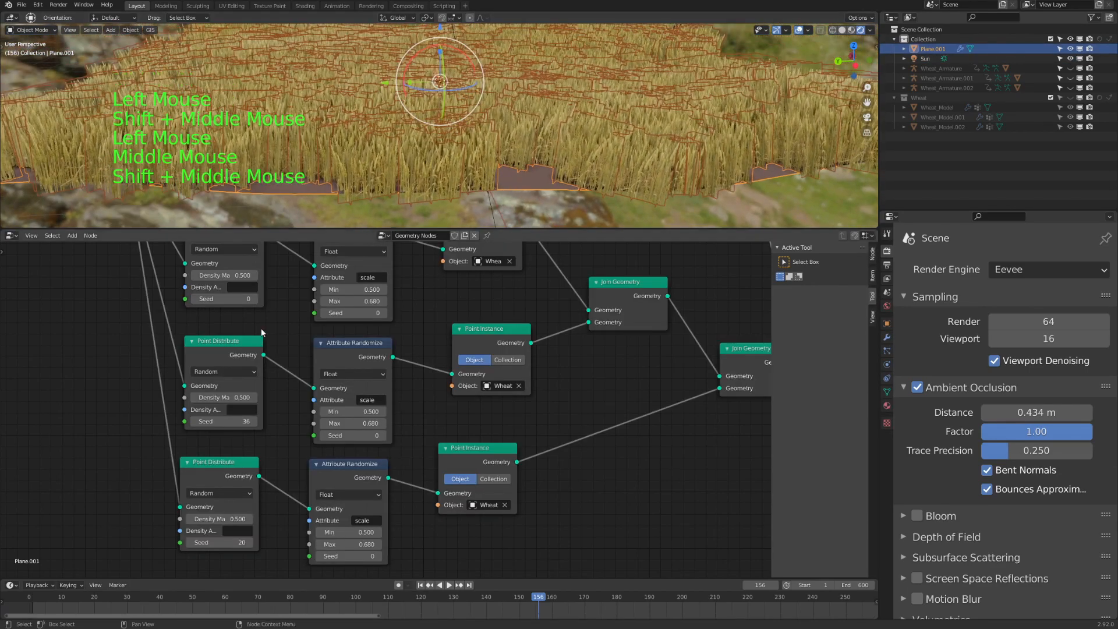
left_click_drag(225, 274, 211, 275)
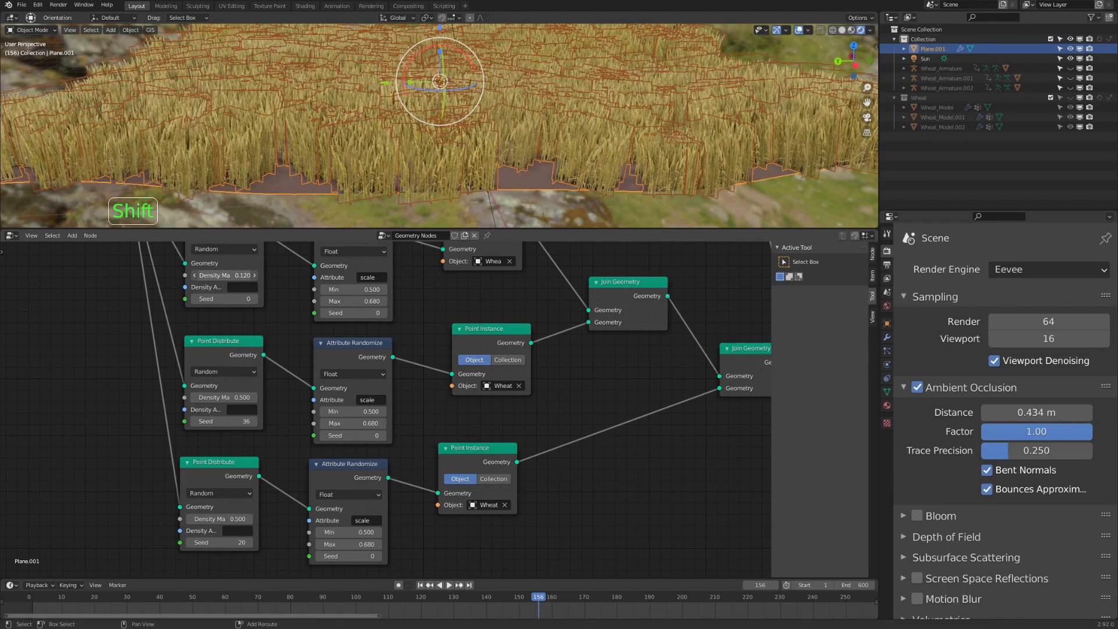
Review the object choices of the second Point Instance node and the branch connections to the Join Geometry nodes.
middle_click_drag(644, 399, 553, 453, "shift")
left_click(553, 453)
middle_click_drag(451, 356, 394, 366, "shift")
middle_click_drag(355, 331, 283, 327, "shift")
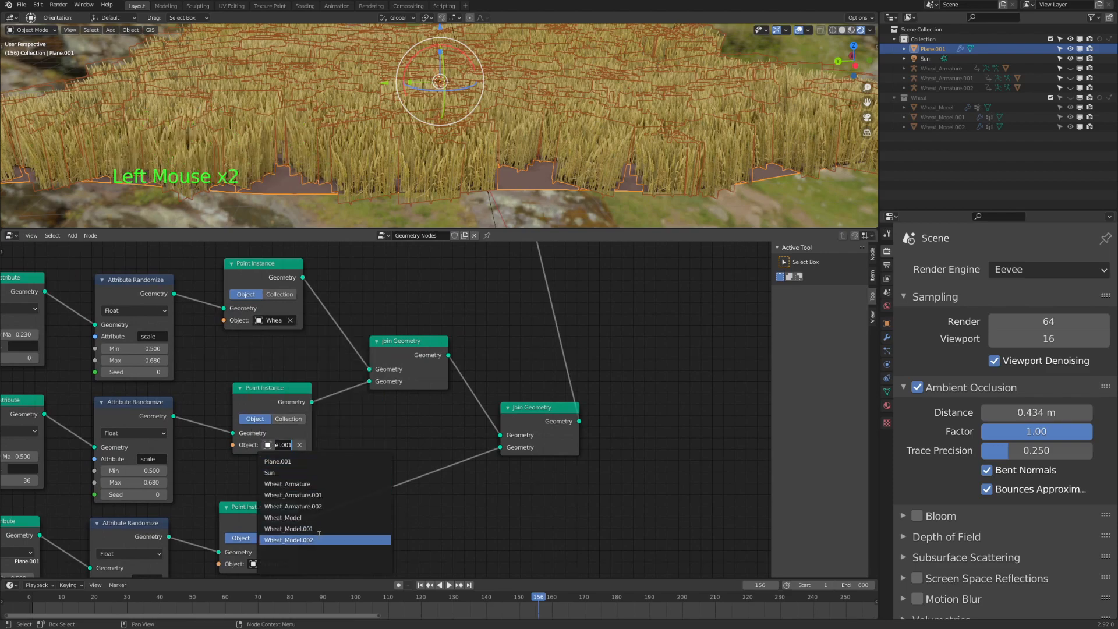
middle_click_drag(277, 433, 305, 410, "shift")
middle_click_drag(282, 320, 275, 376, "shift")
middle_click_drag(374, 430, 145, 434, "shift")
Move the third Point Instance node and the Join Geometry node it feeds farther right to space out the branches.
left_click_drag(106, 418, 272, 411)
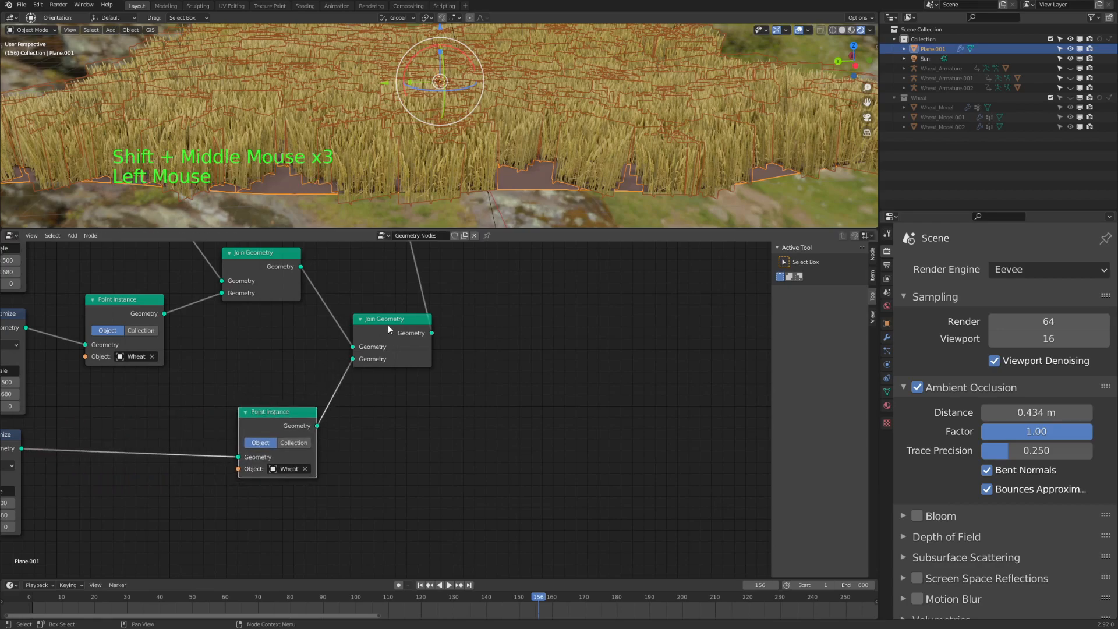
left_click_drag(464, 325, 476, 318)
middle_click_drag(372, 314, 386, 407, "shift")
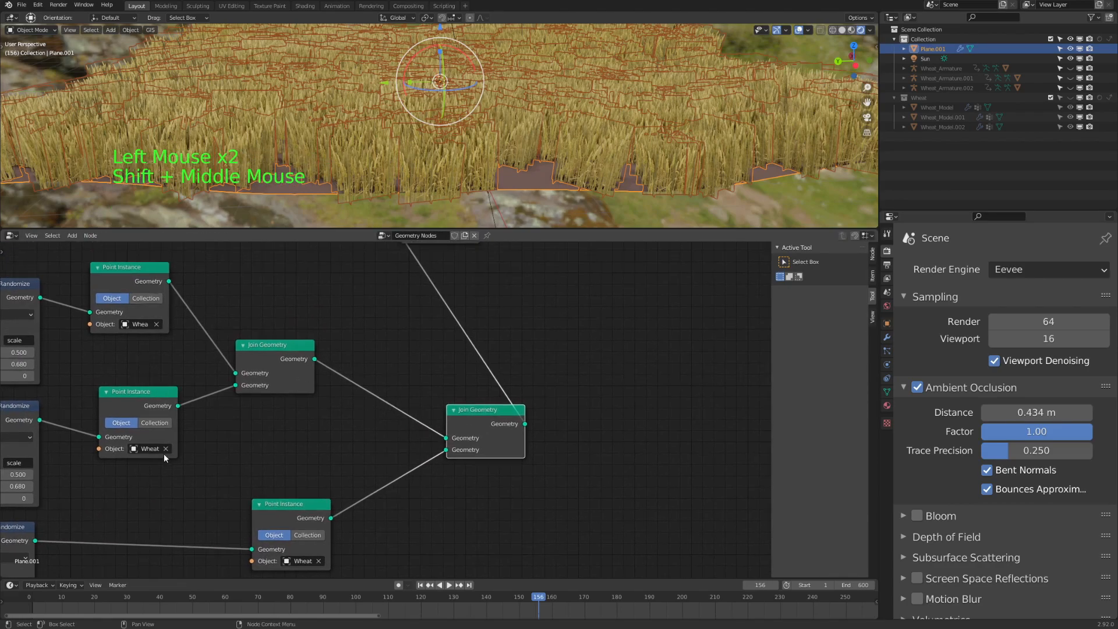
Move the final Join Geometry and Group Output nodes farther right, beyond the joined wheat branches, and check the whole node layout.
middle_click_drag(511, 432, 494, 562, "shift")
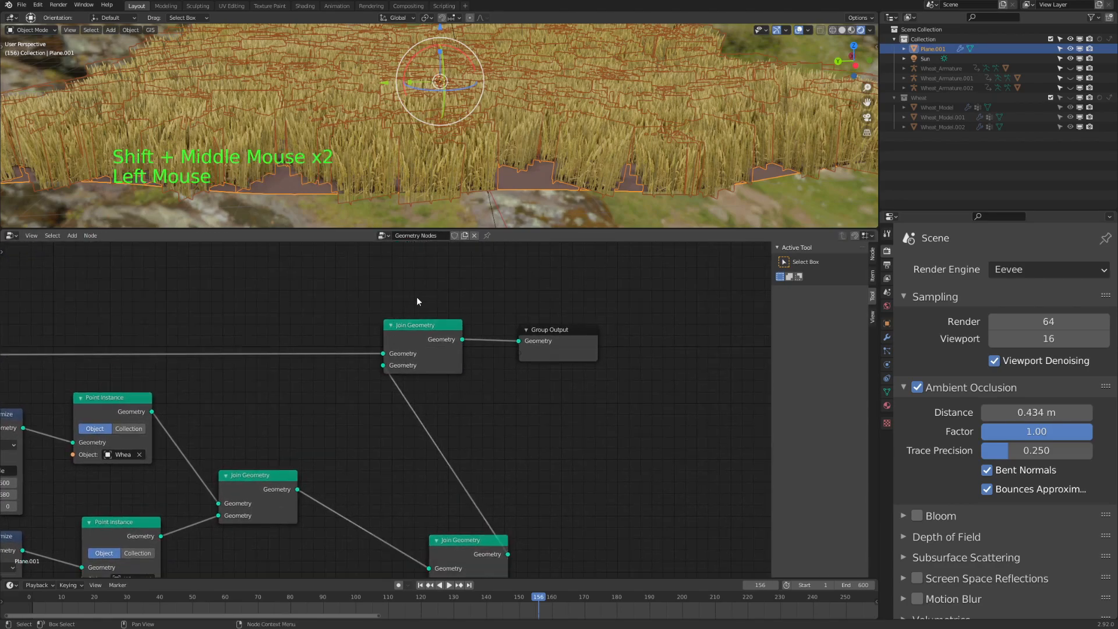
key("g")
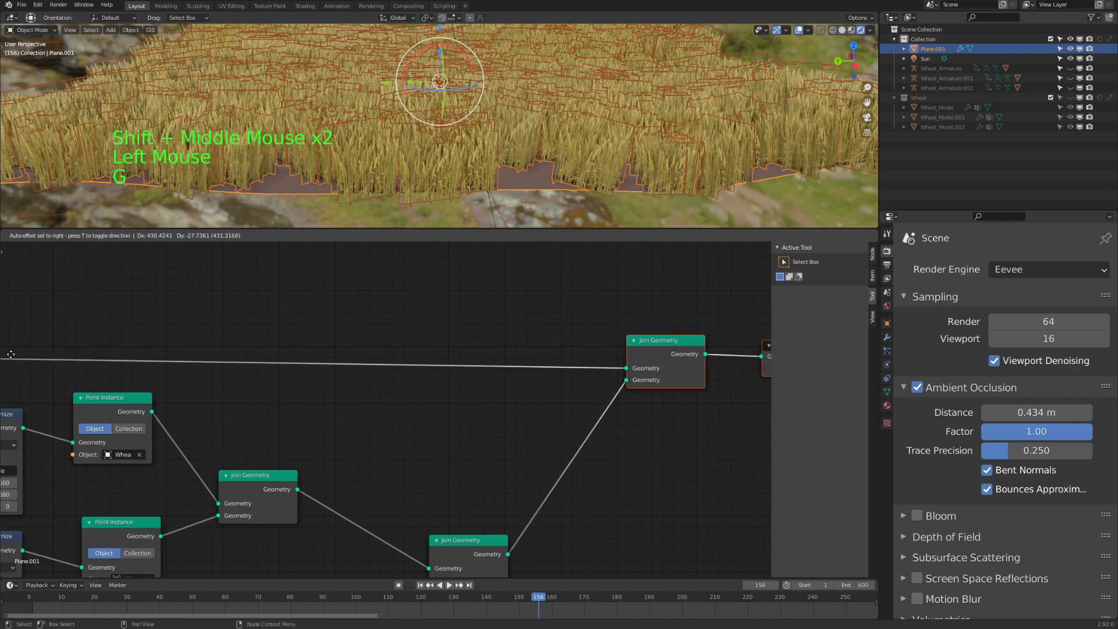
middle_click_drag(325, 473, 295, 392, "shift")
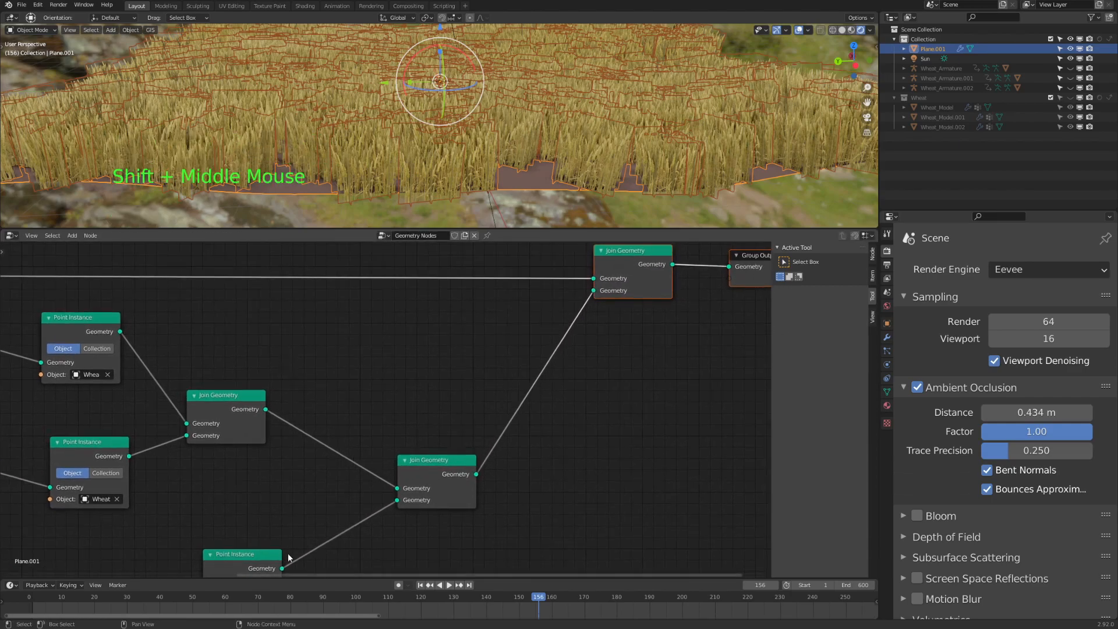
middle_click_drag(288, 557, 315, 568, "shift")
middle_click_drag(369, 357, 342, 346, "ctrl")
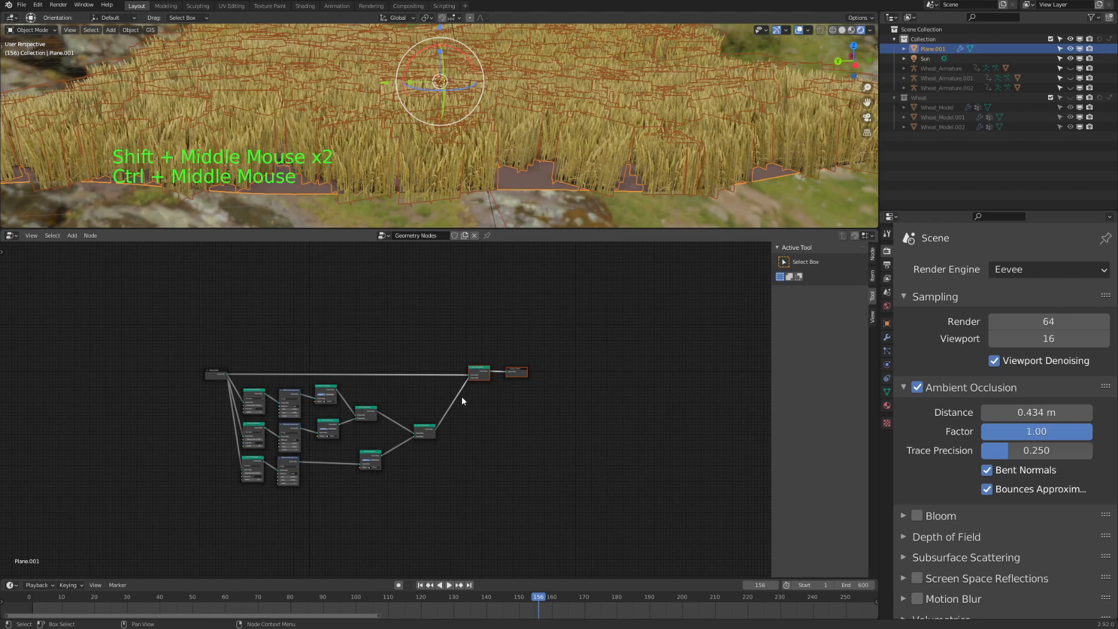
scroll(455, 400, "up", 10)
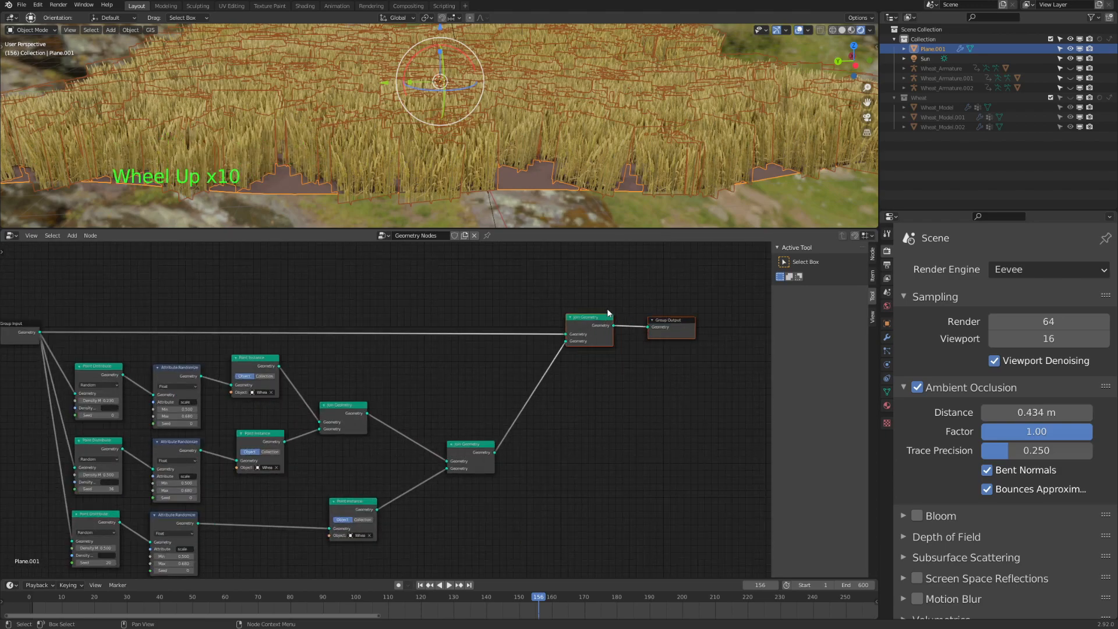
Enlarge the 3D viewport, maximize it to fill the window and start playing the wheat animation.
left_click_drag(529, 228, 534, 309)
key("ctrl+space")
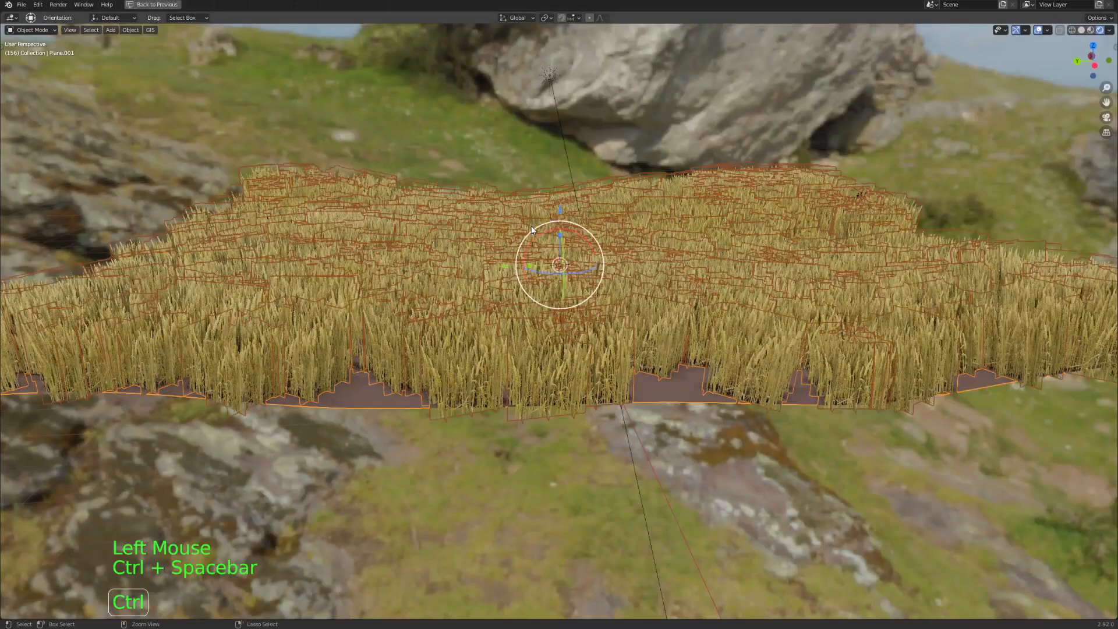
left_click(541, 494)
key("space")
Examine the swaying wheat field during playback from closer and lower angles, including its front edge and the gaps in coverage.
middle_click_drag(541, 494, 540, 394, "shift")
scroll(540, 393, "up", 3)
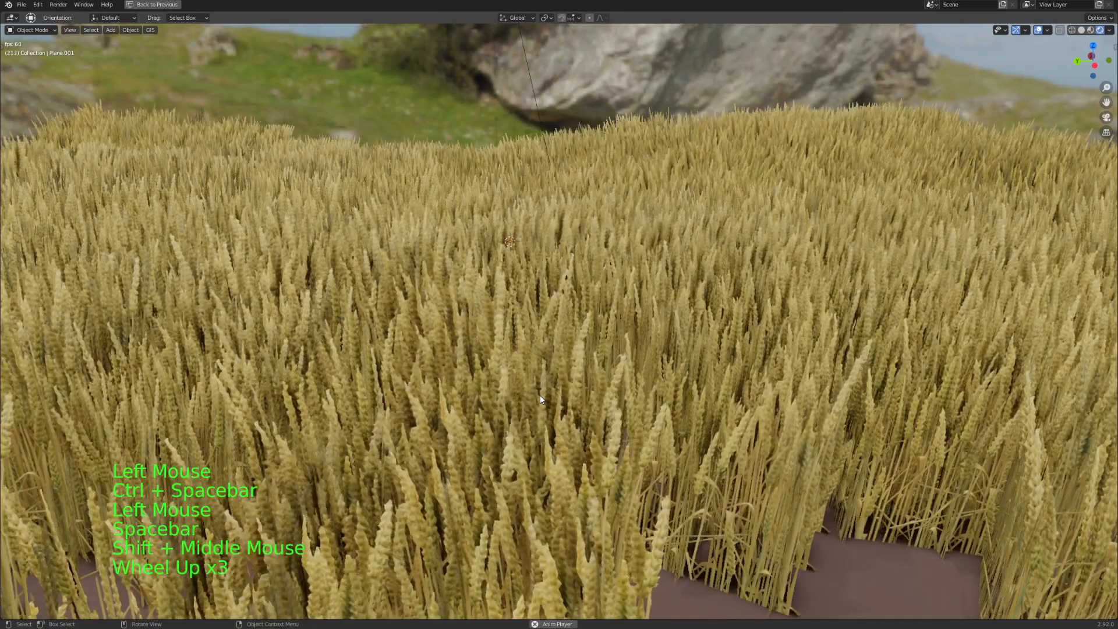
scroll(540, 395, "down", 2)
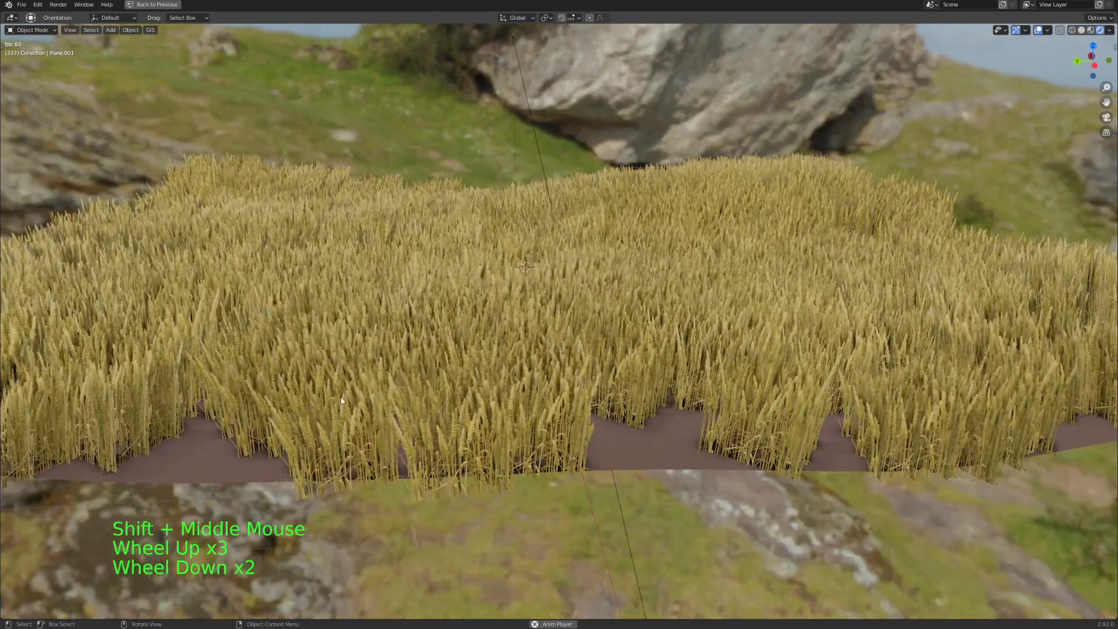
middle_click_drag(697, 418, 369, 354)
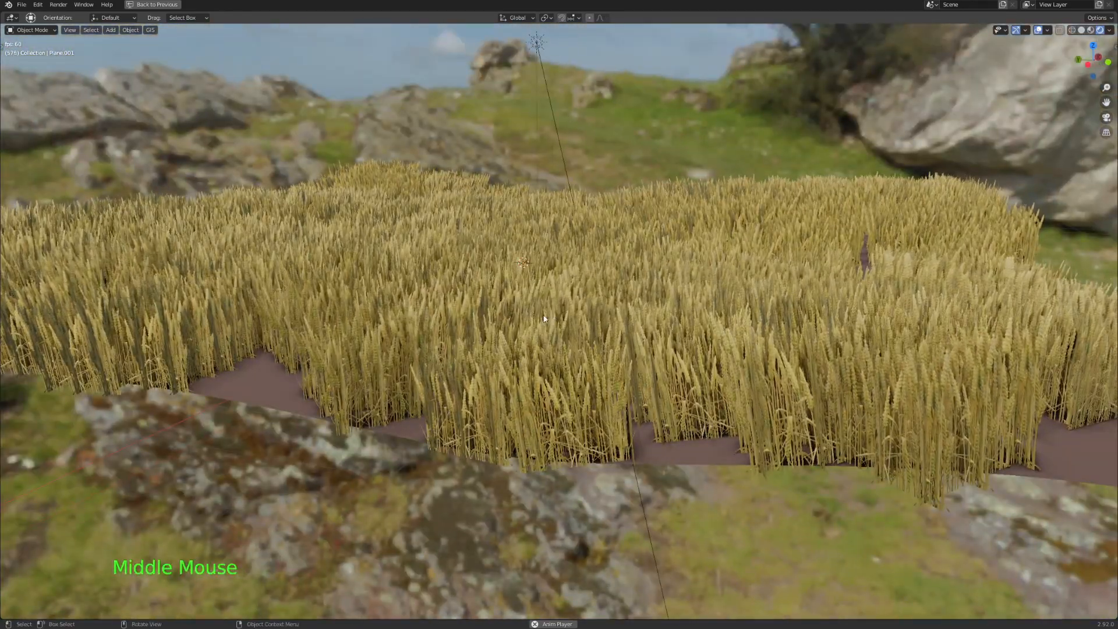
middle_click_drag(548, 312, 508, 327)
scroll(506, 331, "up", 1)
middle_click_drag(554, 278, 529, 275)
scroll(602, 309, "up", 2)
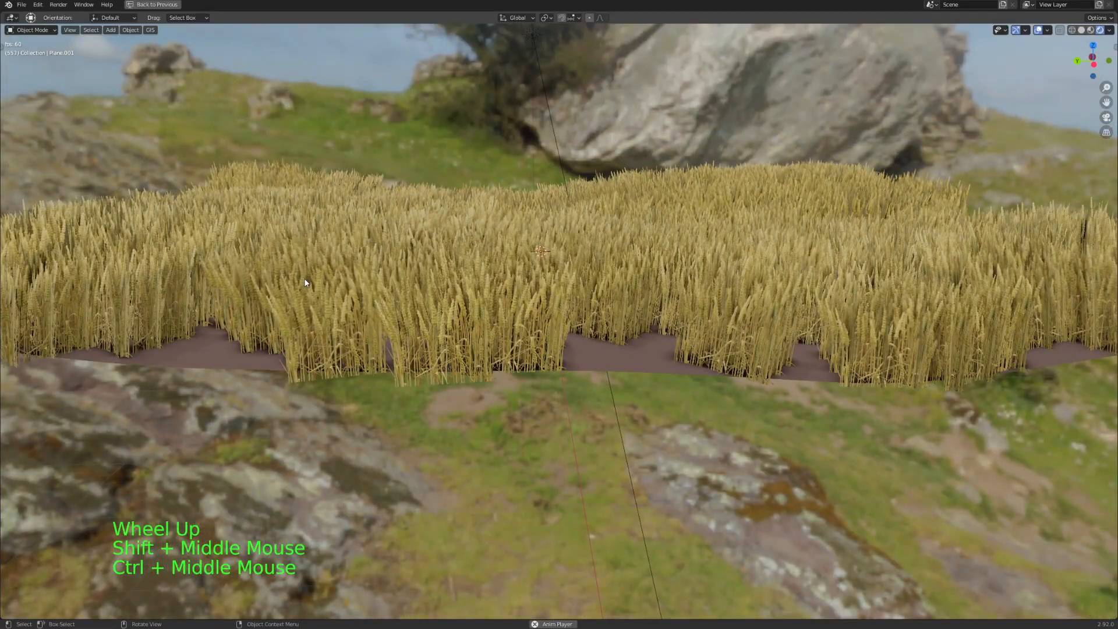
middle_click_drag(640, 222, 560, 245, "shift")
scroll(568, 236, "up", 3)
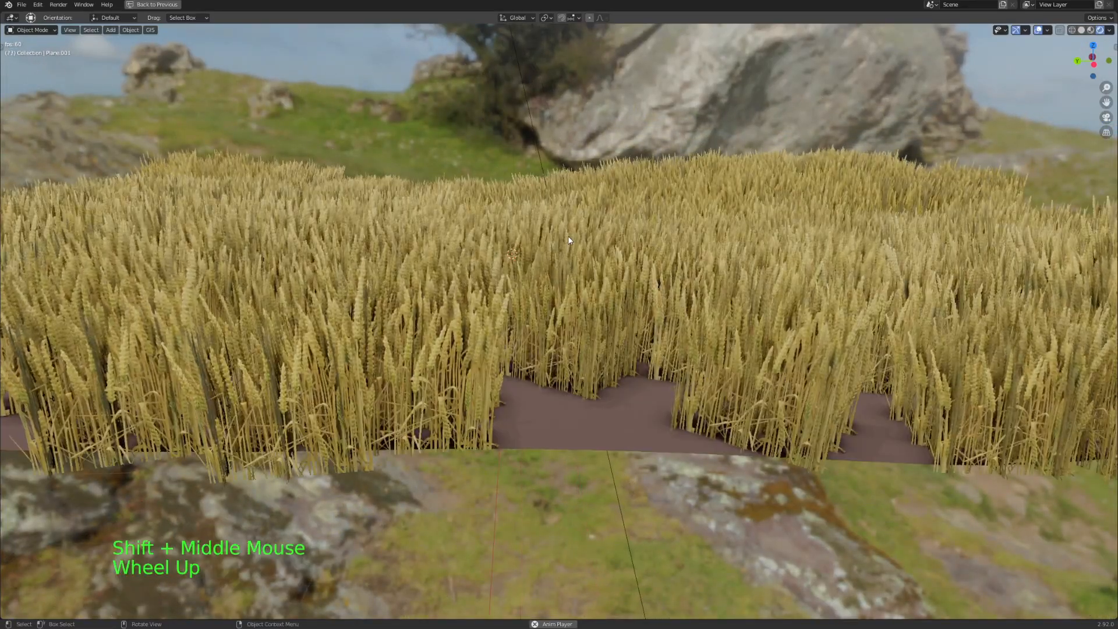
left_click(409, 386)
left_click(533, 479)
middle_click_drag(491, 264, 456, 197)
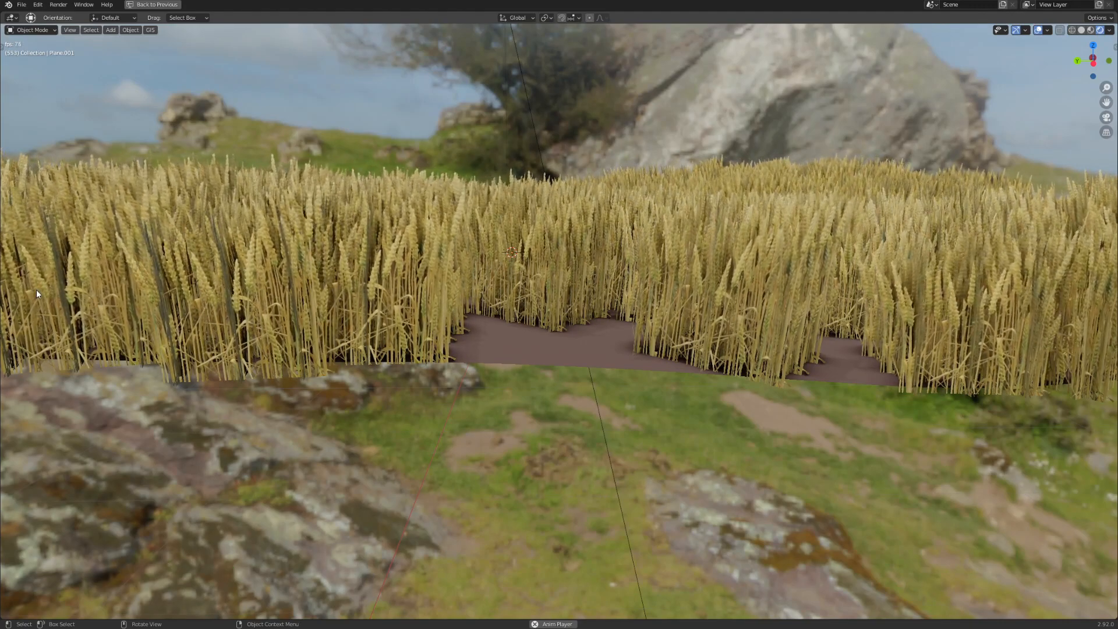
middle_click_drag(533, 222, 401, 241)
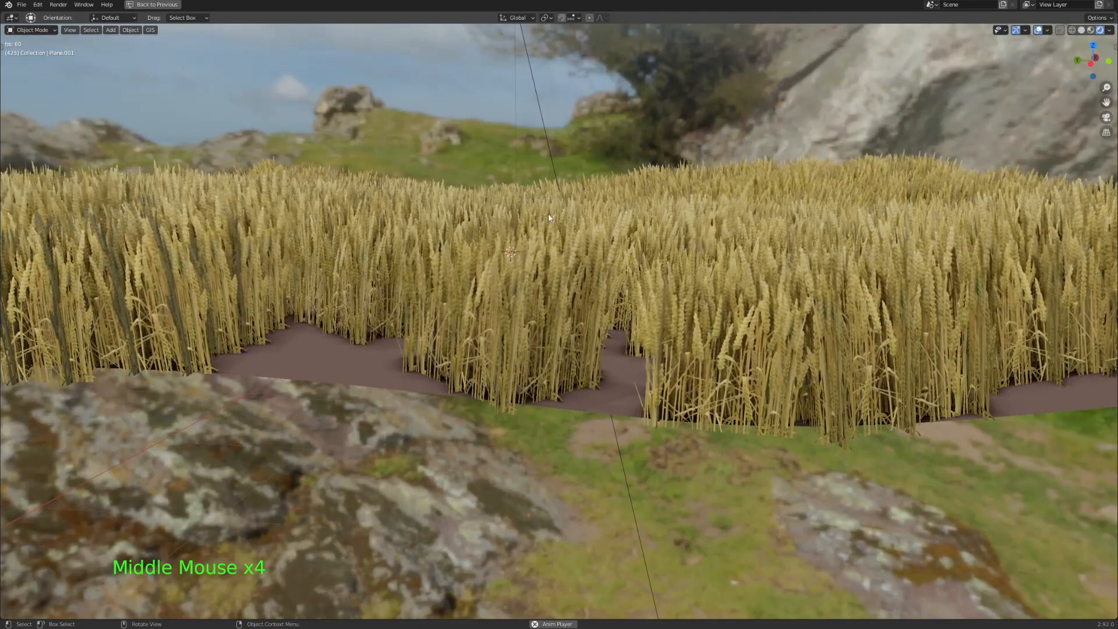